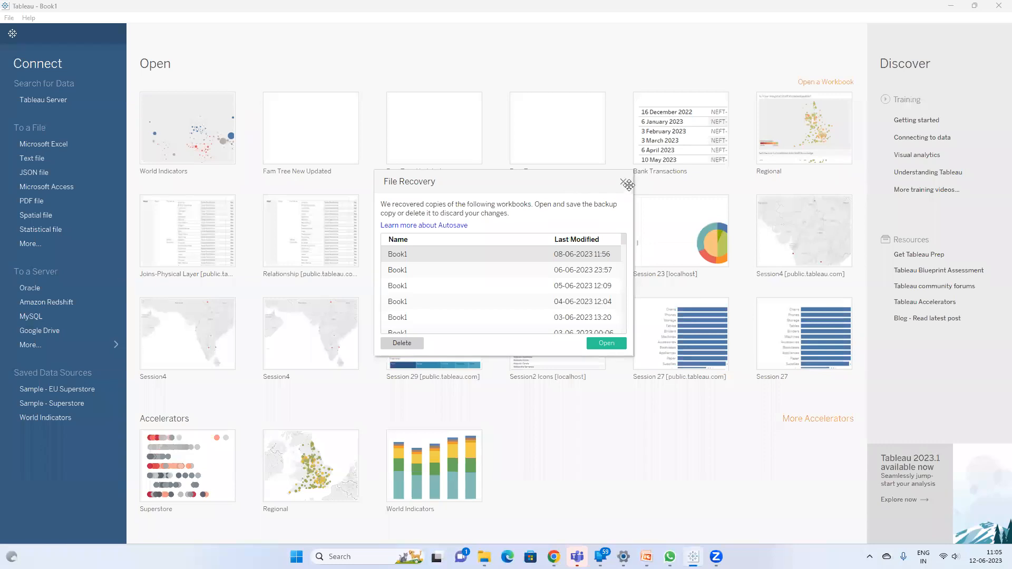
Dismiss the file recovery prompt and open the saved Sample - Superstore data source.
left_click(623, 181)
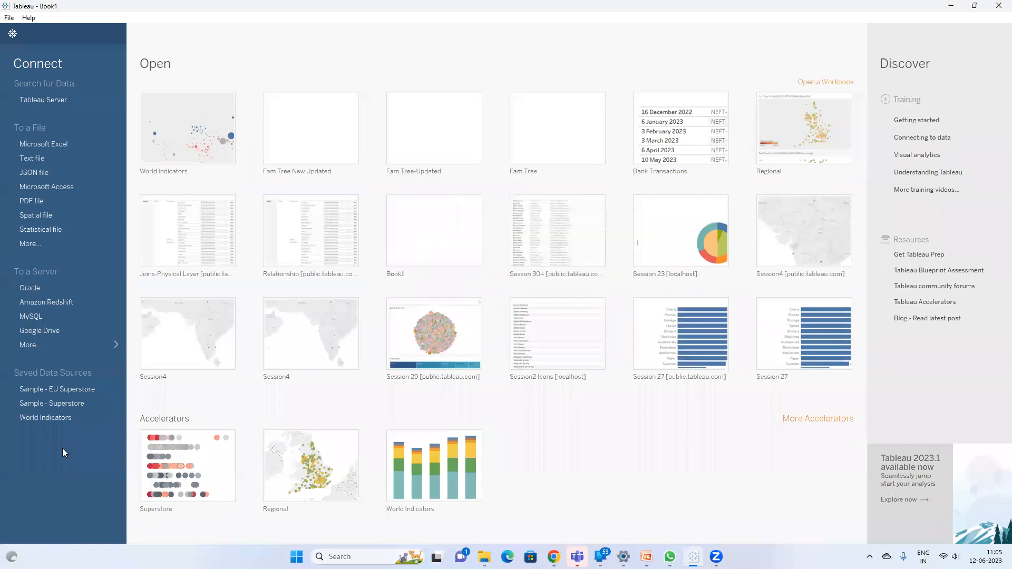
left_click(63, 409)
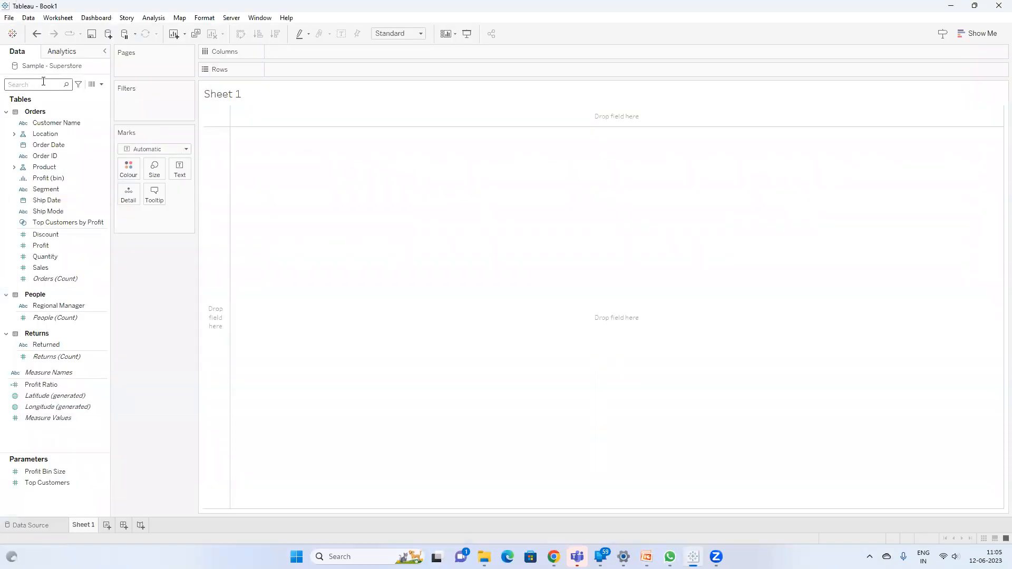
Place the Region field on Rows, followed by the State/Province field.
type("regi")
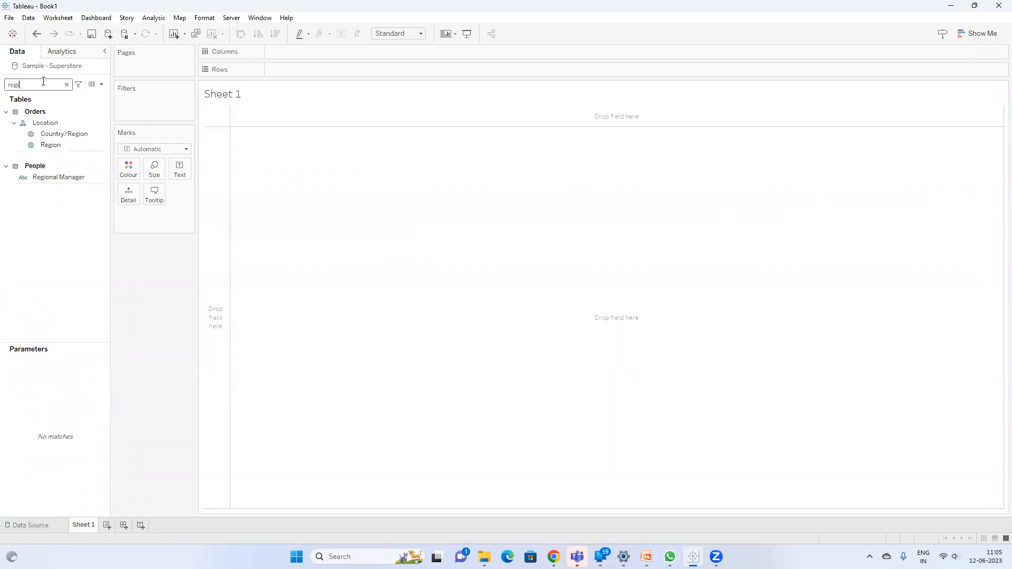
left_click_drag(66, 145, 276, 84)
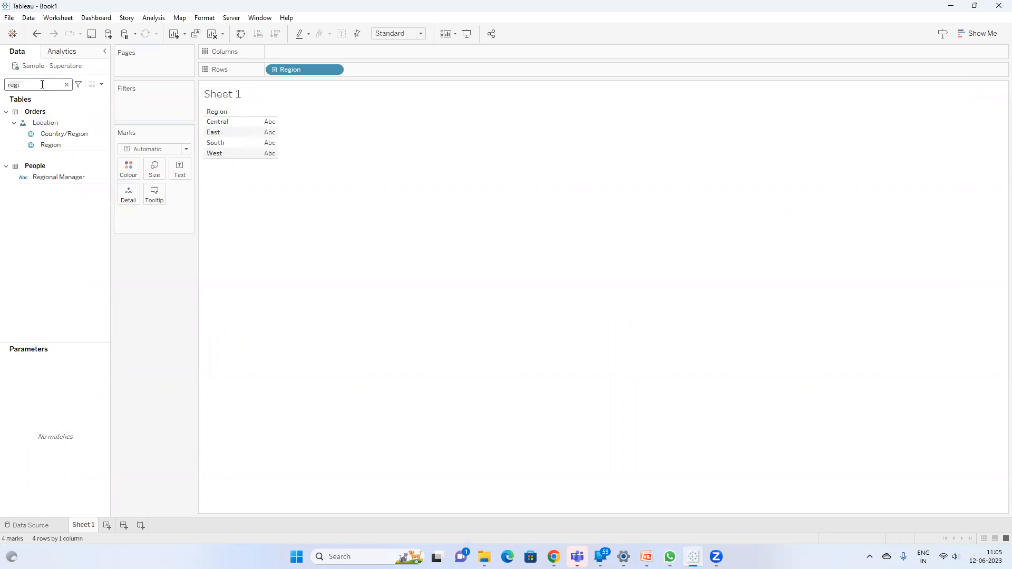
key("ctrl+a")
type("sta")
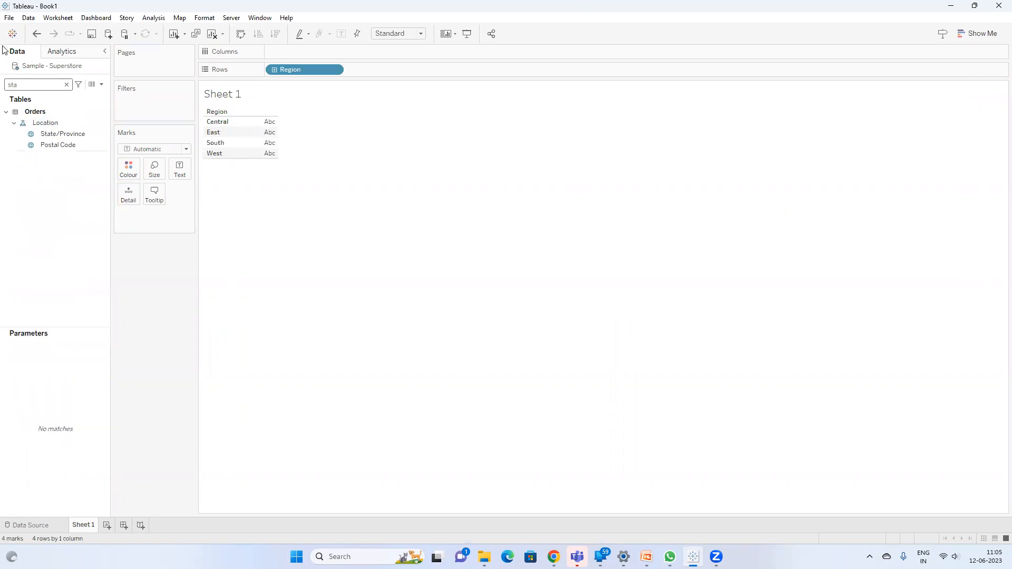
left_click_drag(58, 135, 388, 74)
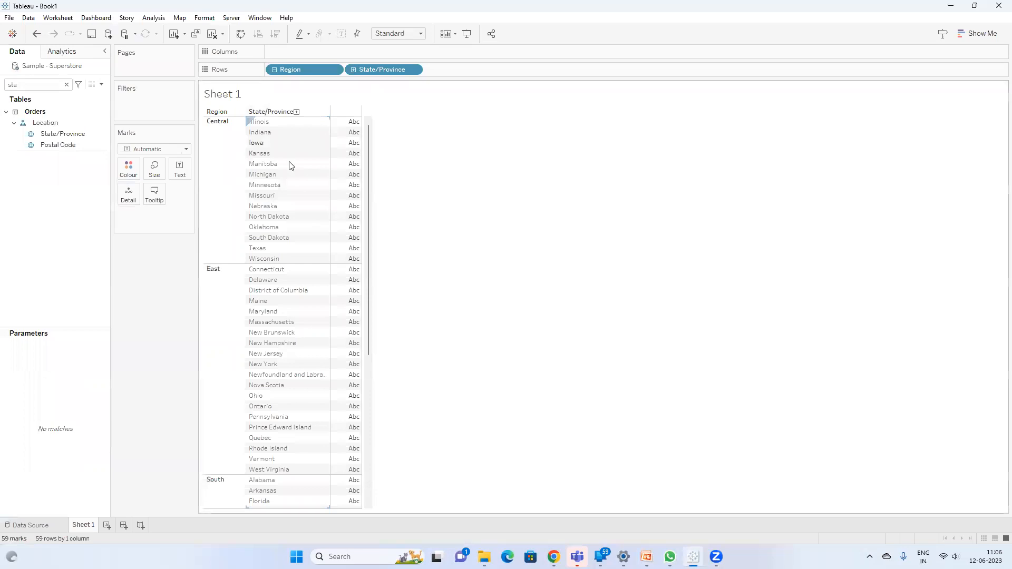
Add Sales as the text value for each state and widen the Marks card.
left_click(67, 85)
type("sa")
double_click(56, 131)
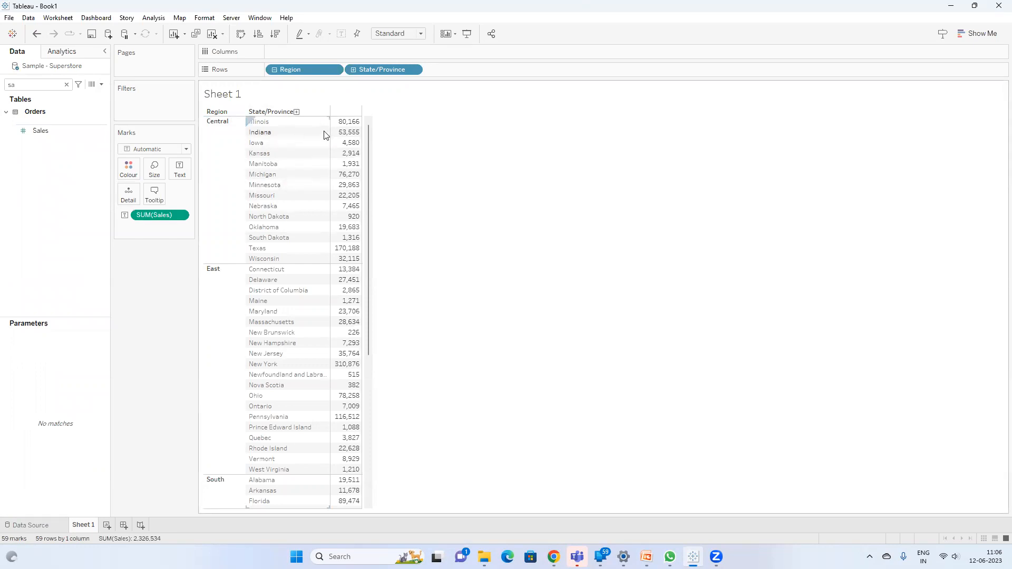
mouse_move(357, 127)
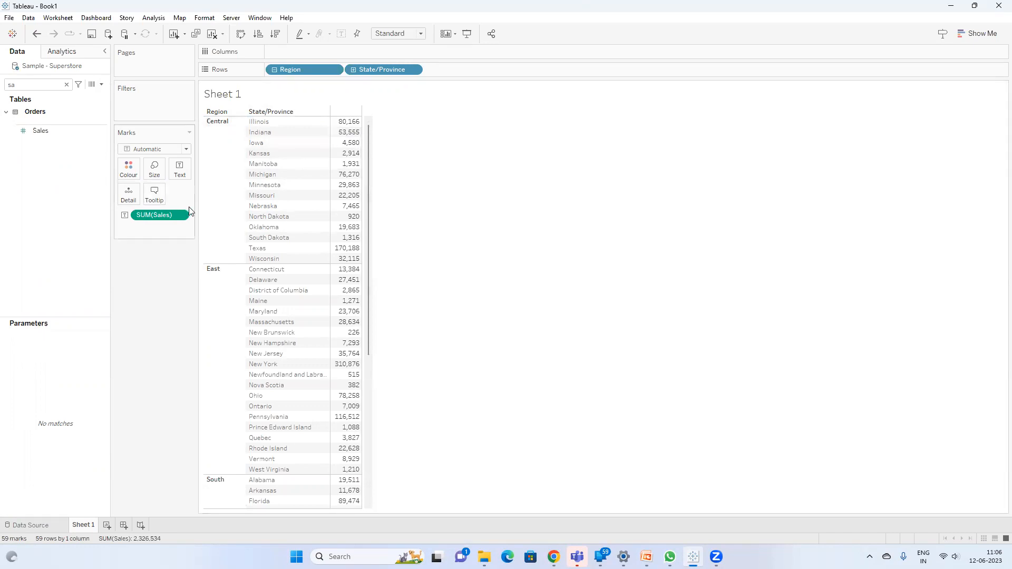
left_click_drag(195, 210, 248, 211)
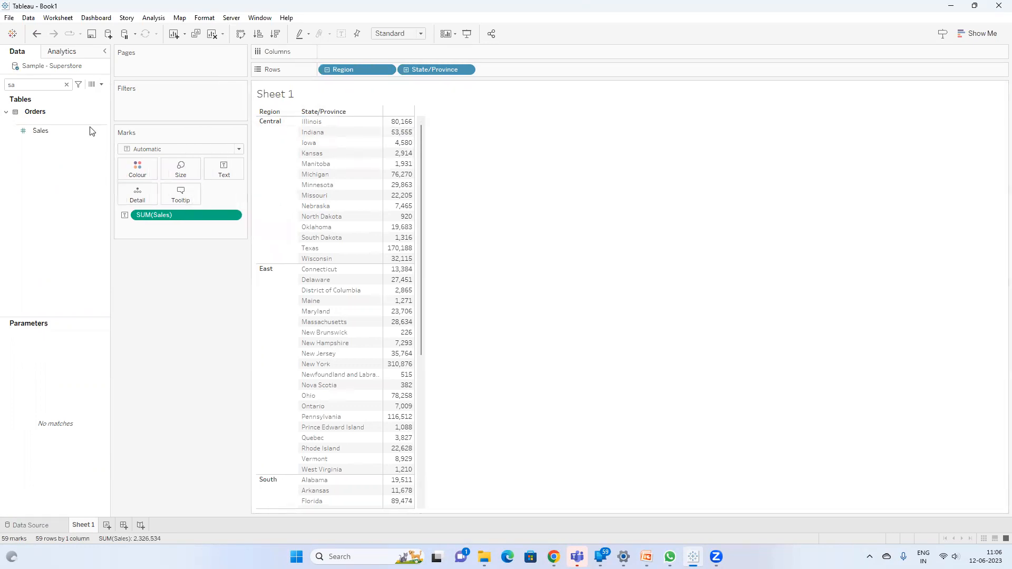
Start a calculated field named Region Wise with the formula { FIXED [Region]:SUM([Sales])}.
left_click(100, 84)
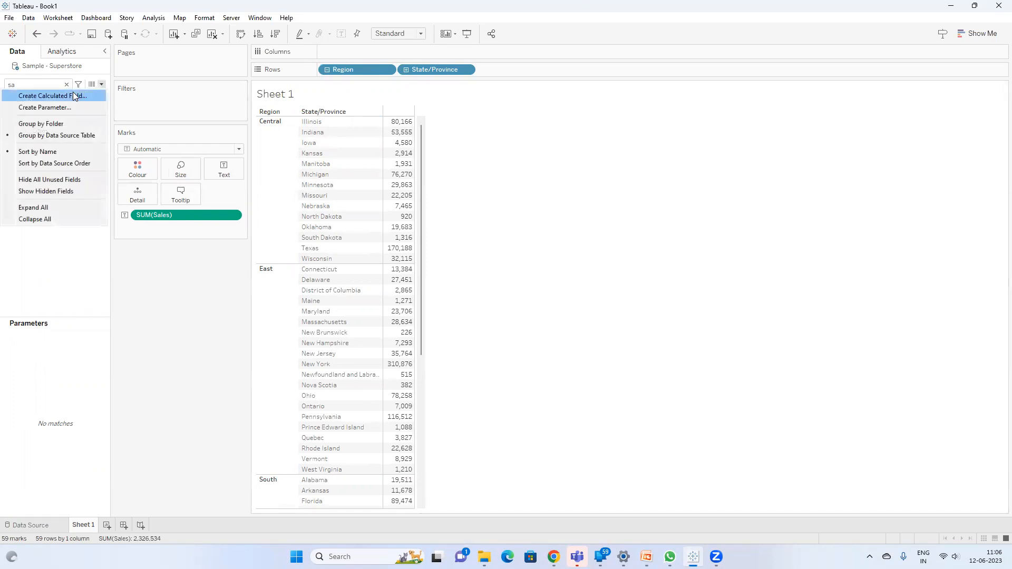
left_click(92, 98)
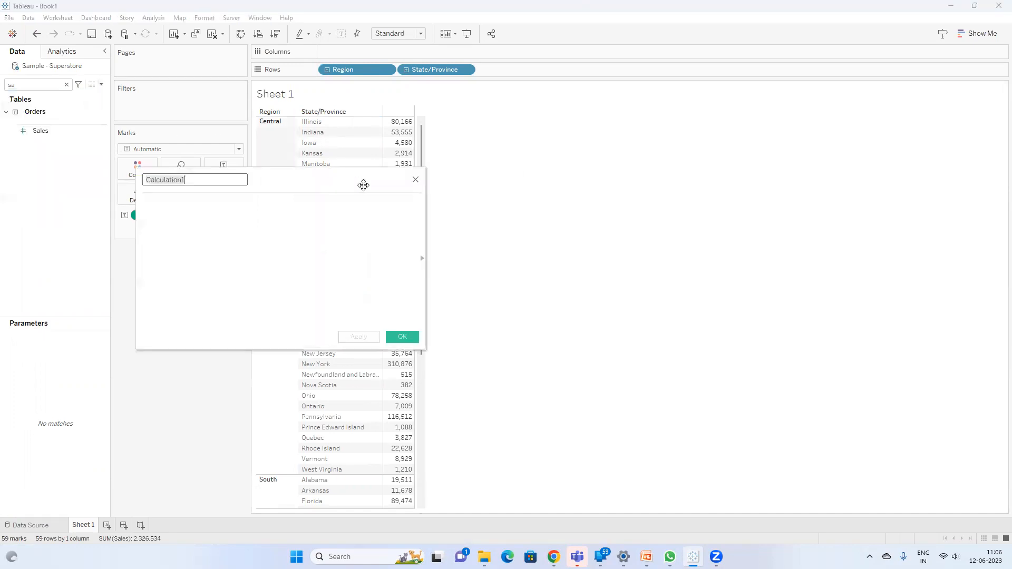
left_click_drag(290, 185, 416, 247)
left_click(355, 282)
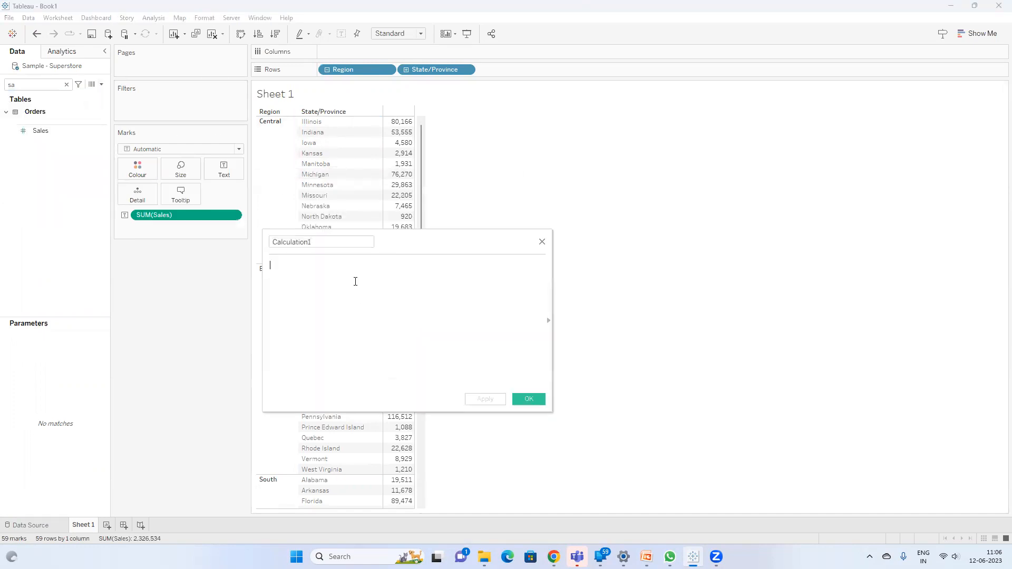
type("{ FIXED region")
key("Return")
type(":SUM(sal")
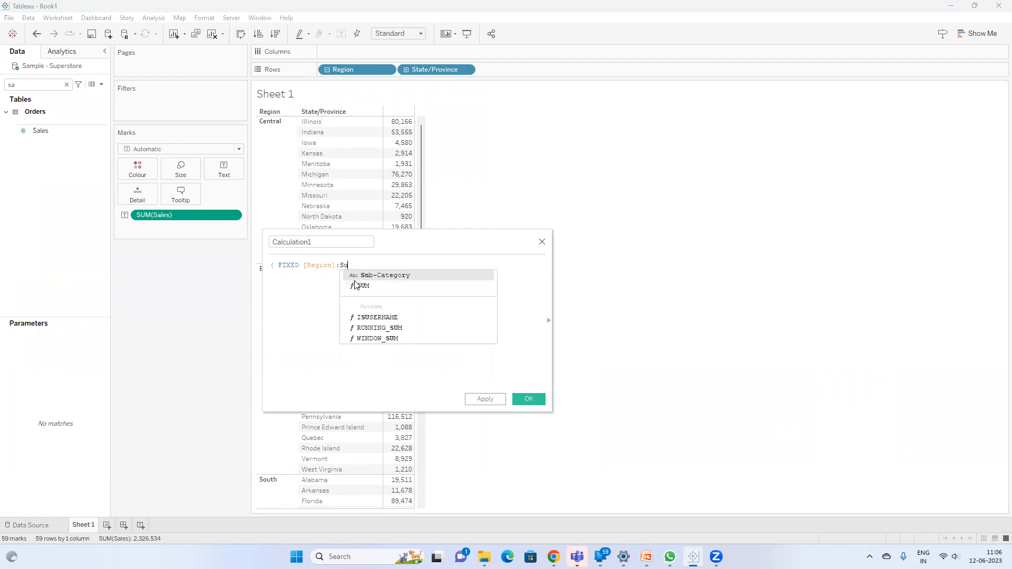
key("Return")
type(")")
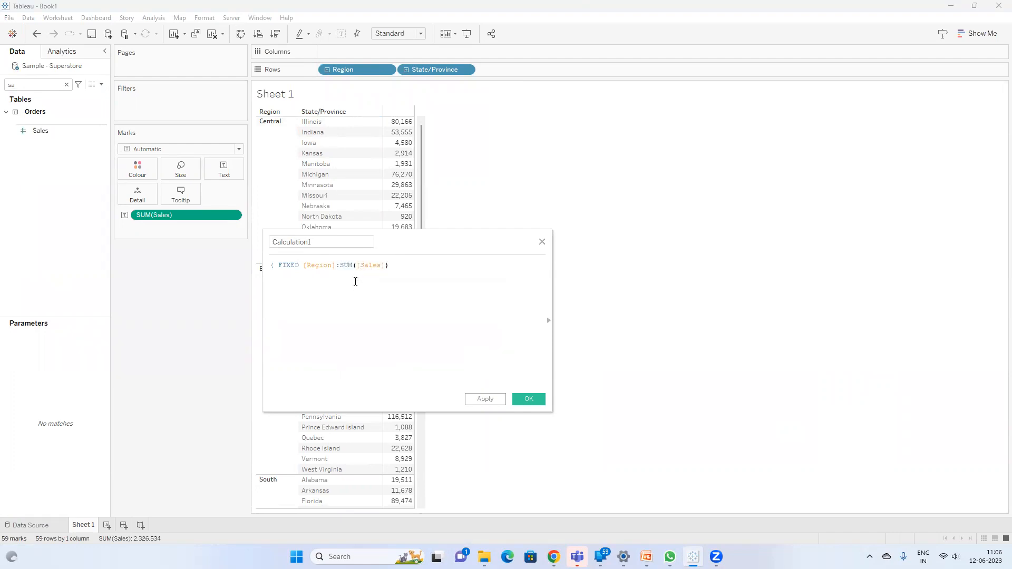
type("}")
double_click(303, 243)
type("Region Wise")
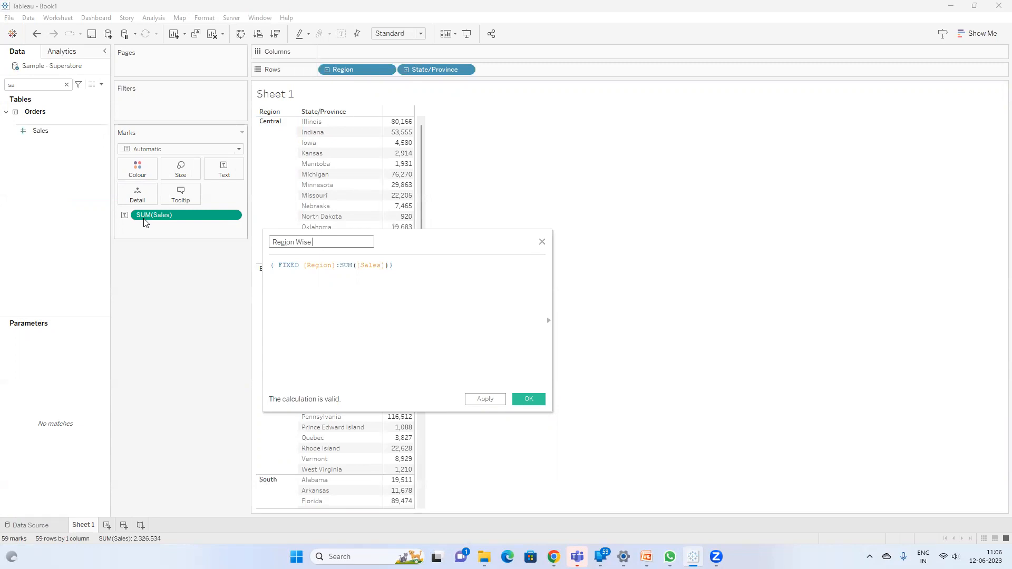
Set the Windows display scale to 150%, return to Tableau and reposition the calculation editor.
key("super")
type("reso")
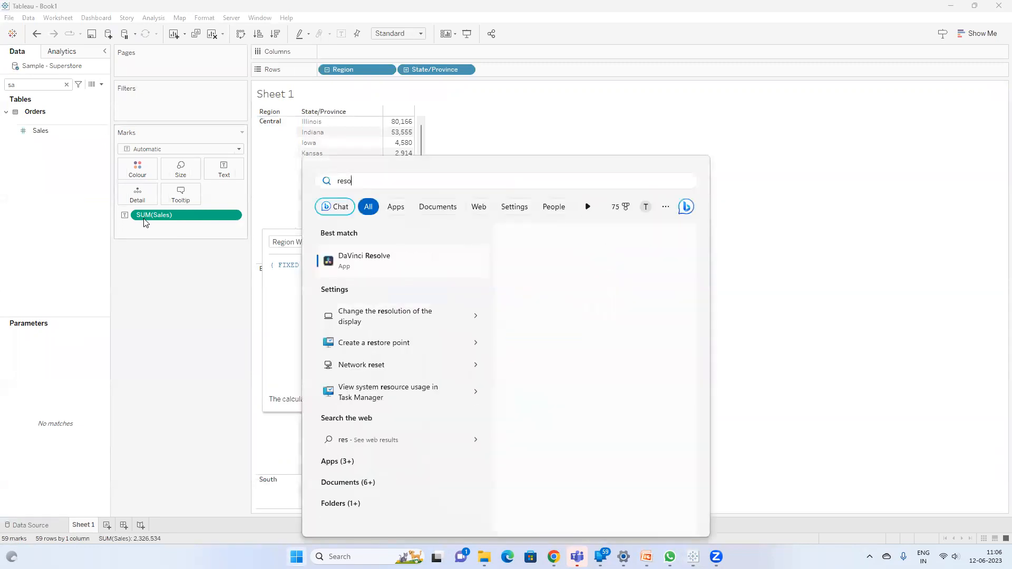
type("l")
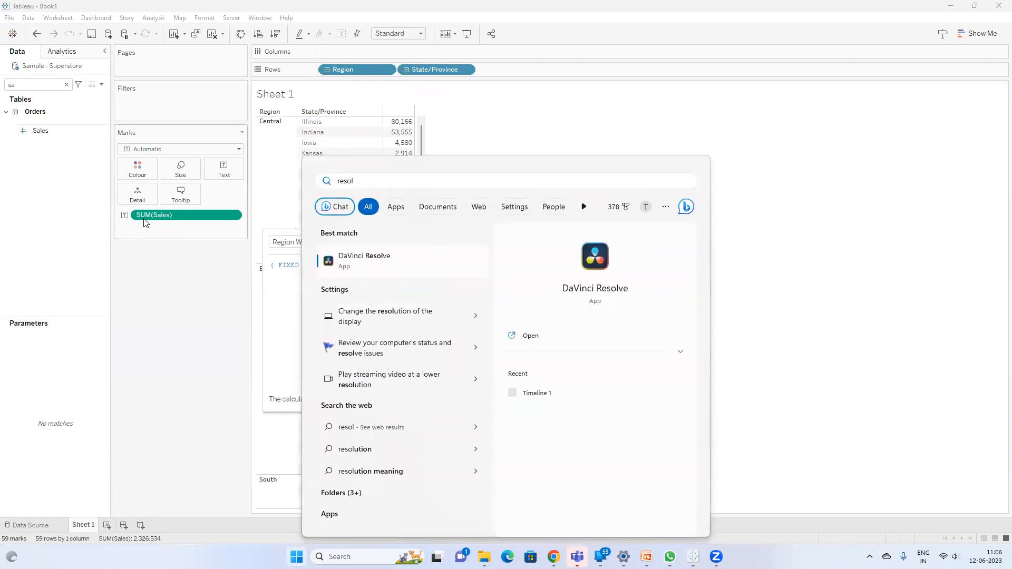
type("ution")
key("Return")
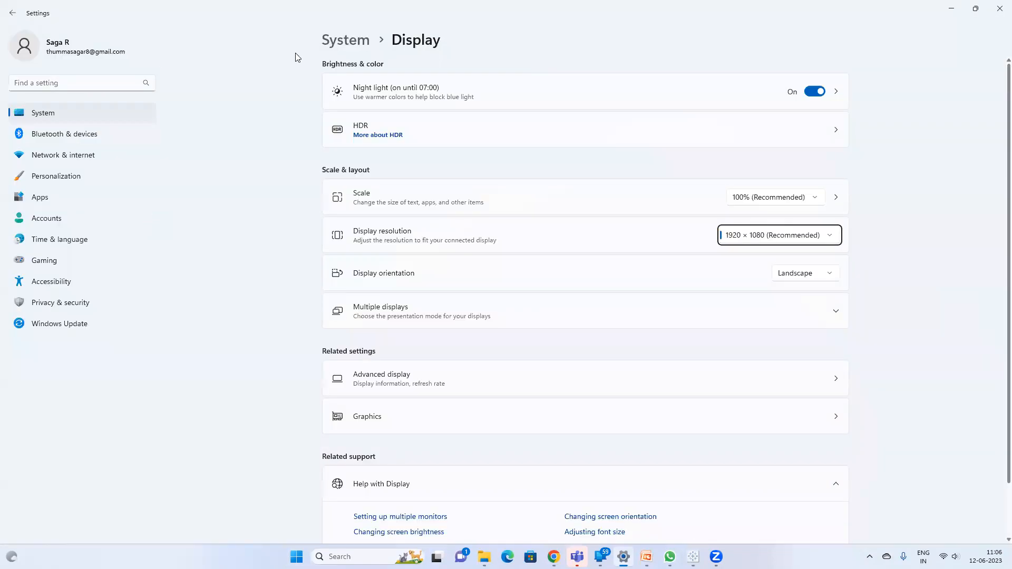
left_click(769, 196)
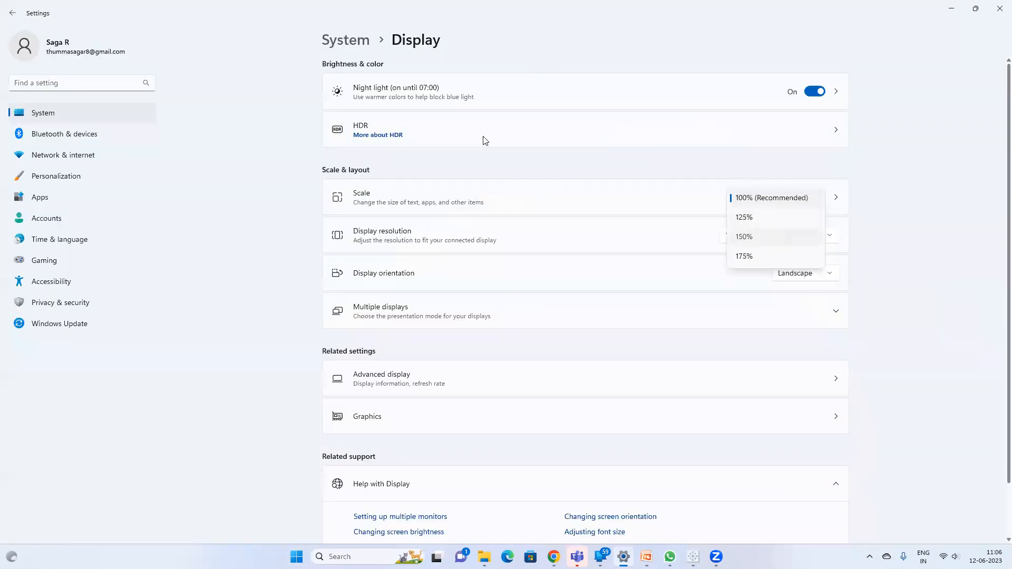
left_click(744, 237)
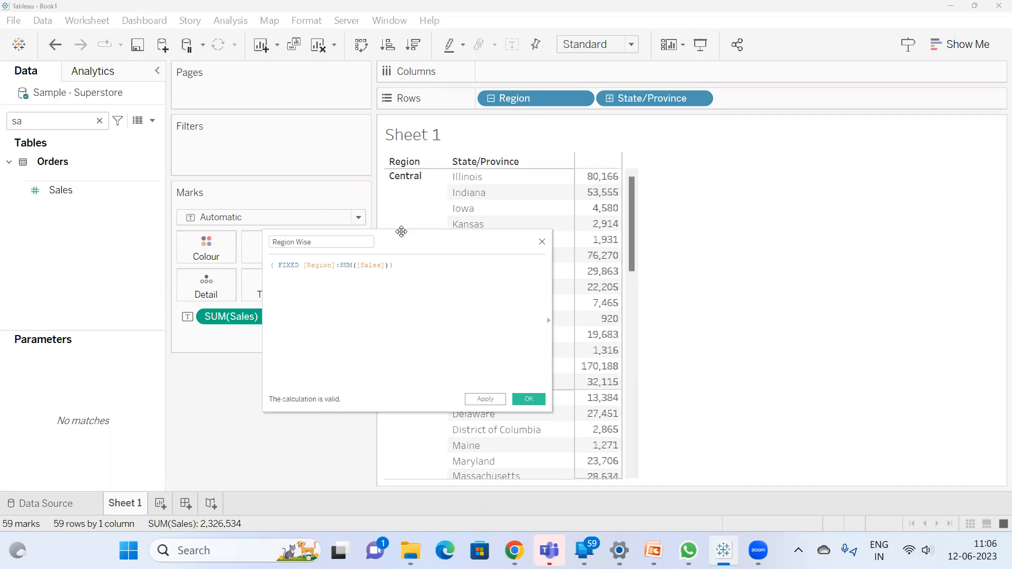
left_click_drag(395, 235, 410, 195)
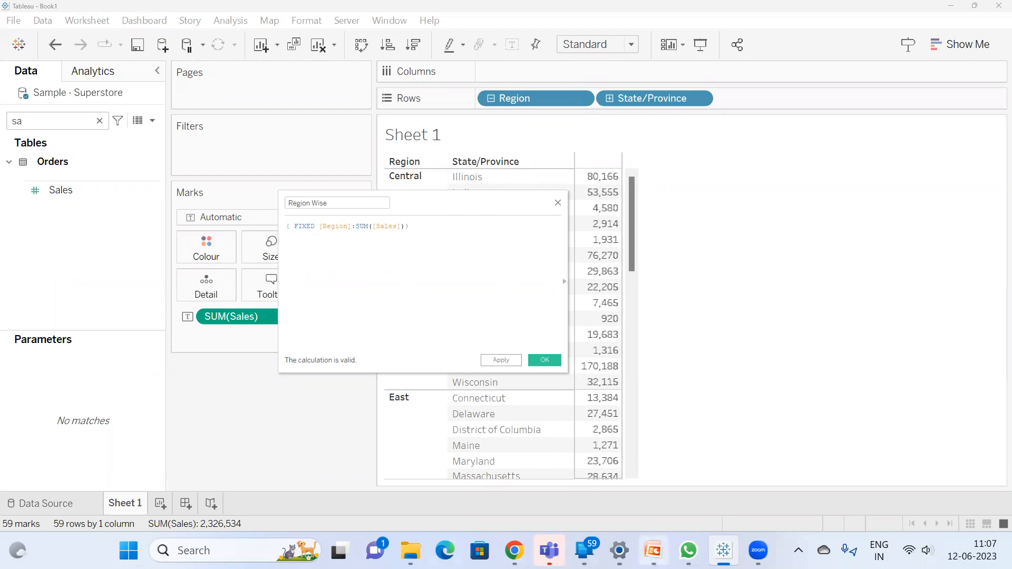
Switch the Windows display scale to 100% and back to 150%, and return to Tableau.
left_click(619, 550)
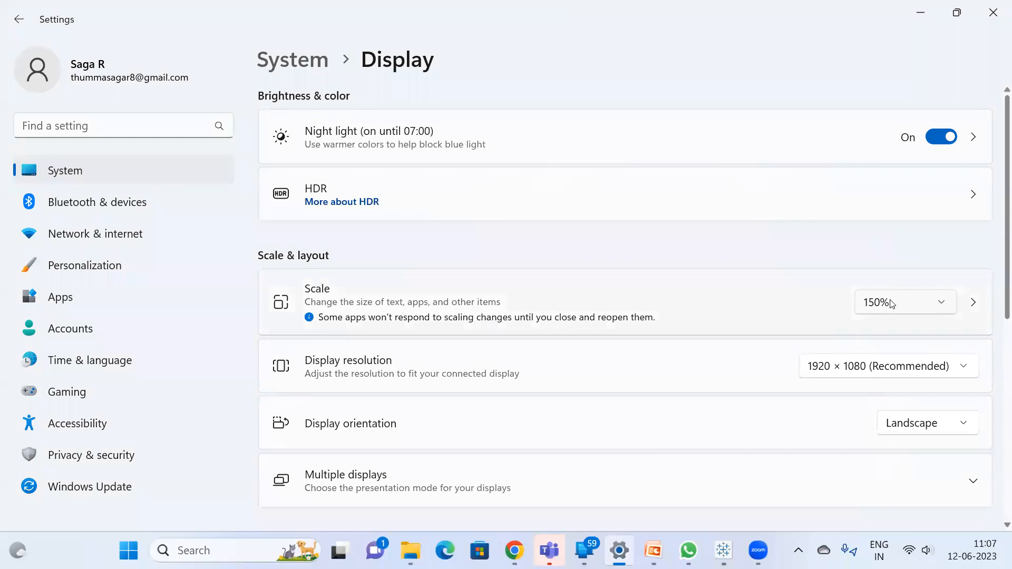
left_click(723, 550)
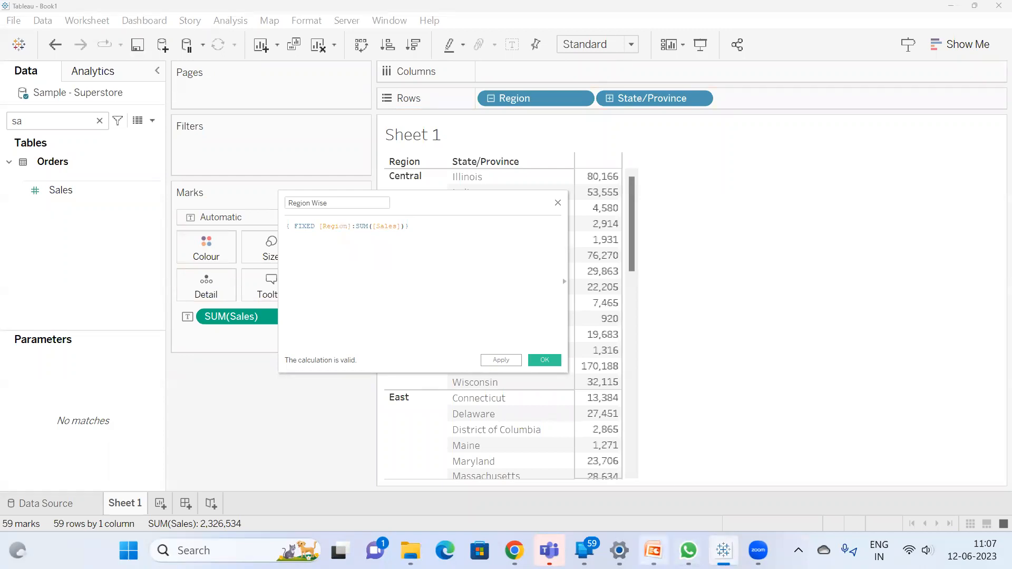
left_click(723, 550)
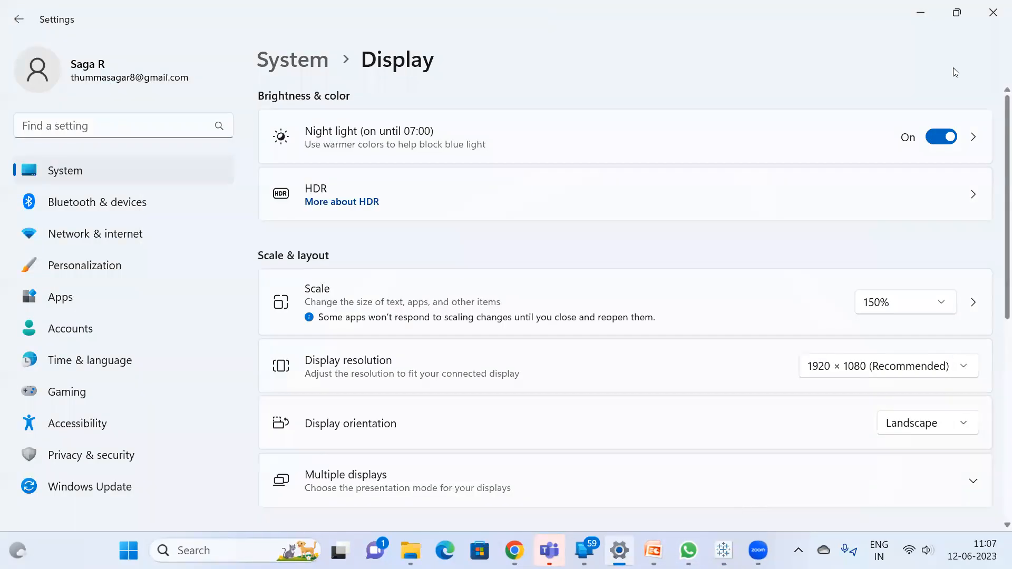
left_click(937, 312)
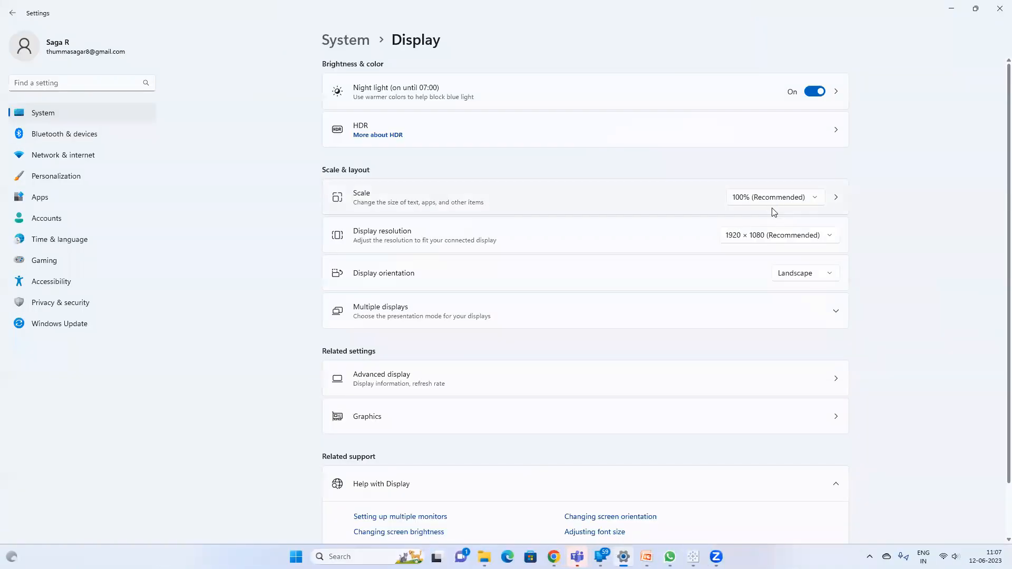
left_click(772, 200)
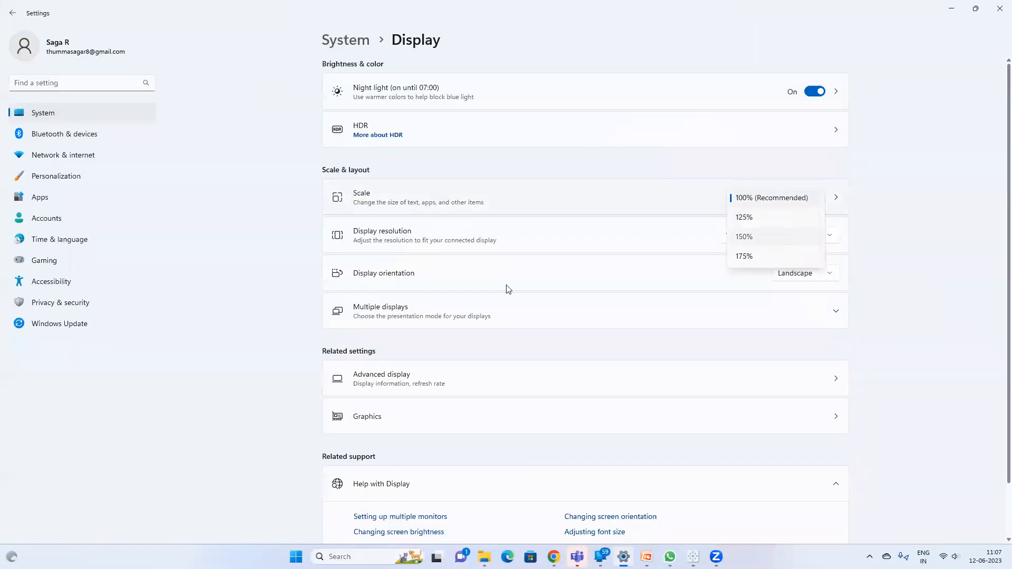
left_click(773, 236)
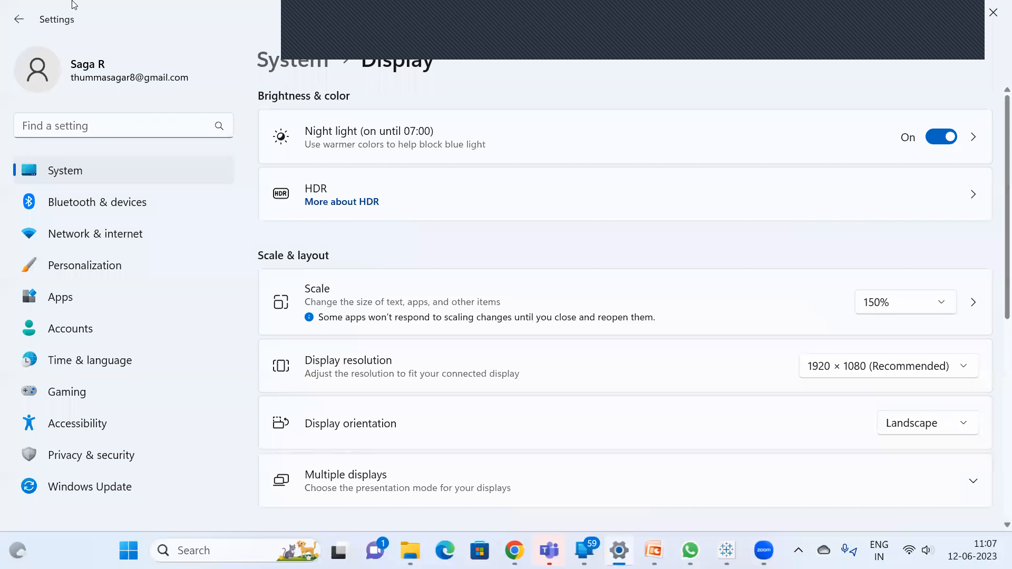
left_click(726, 550)
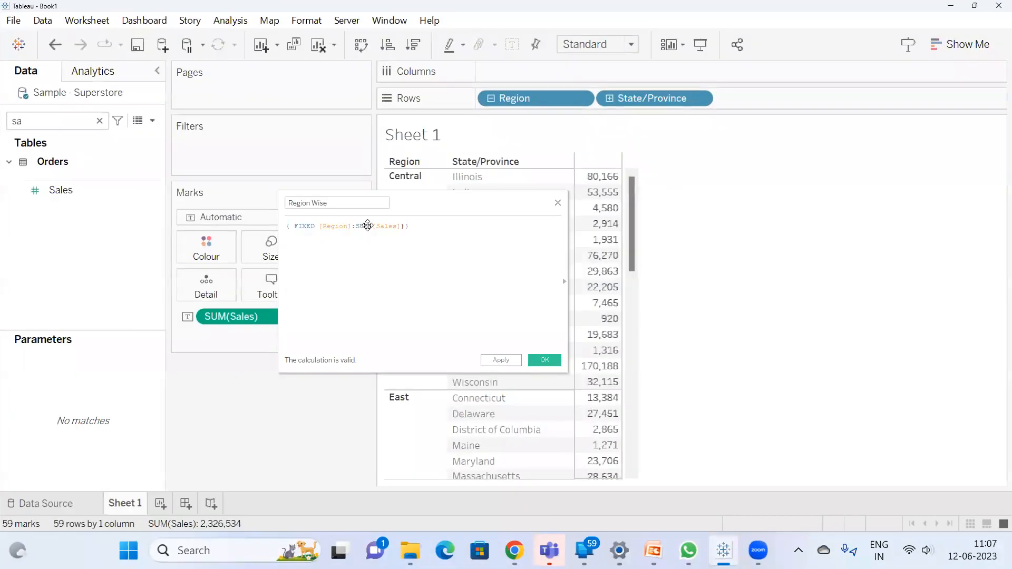
Move the calculation editor aside, set the Windows display scale to 125% and return to Tableau.
left_click_drag(367, 225, 429, 171)
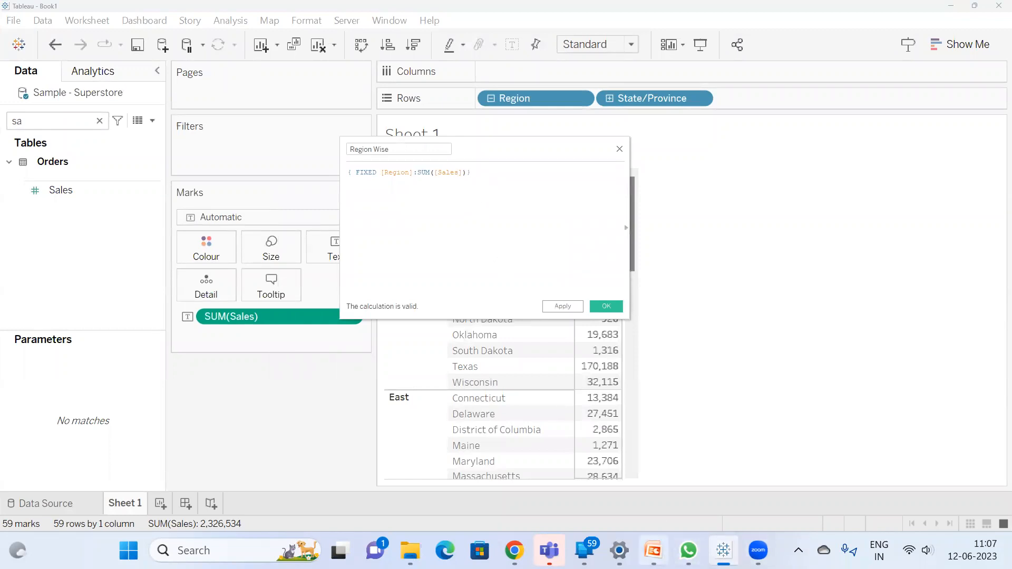
mouse_move(584, 550)
left_click(619, 550)
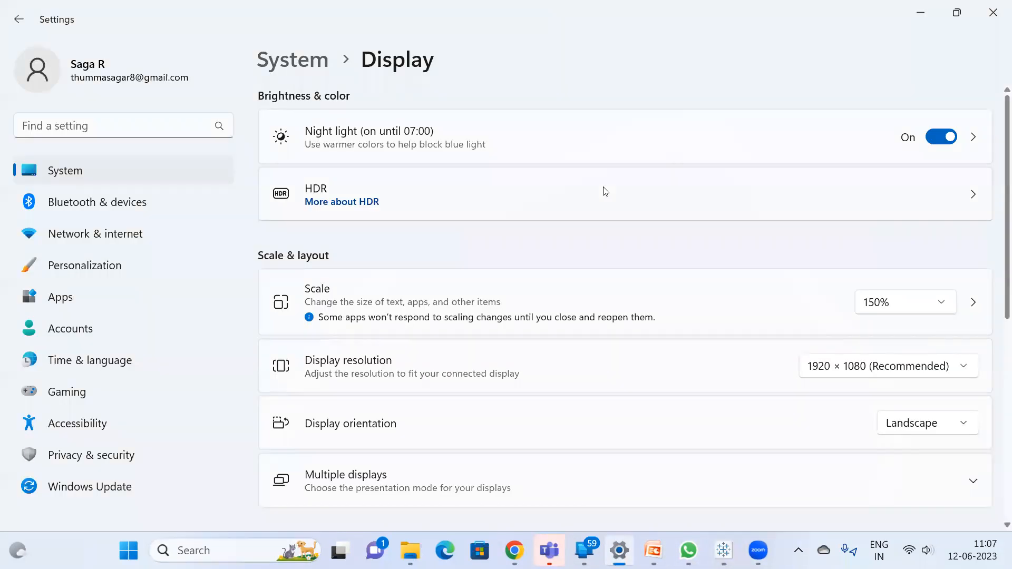
left_click(936, 313)
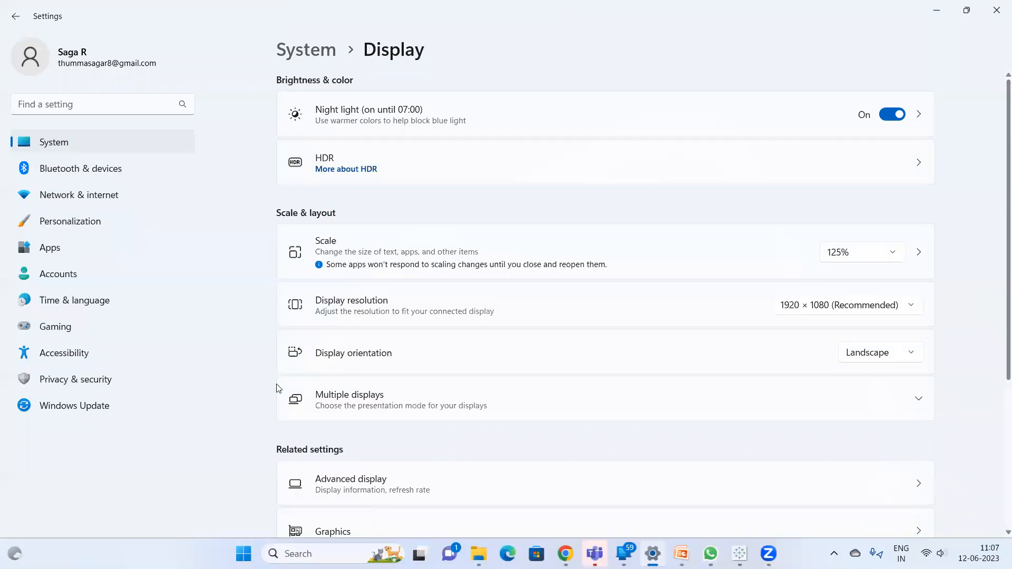
left_click(738, 547)
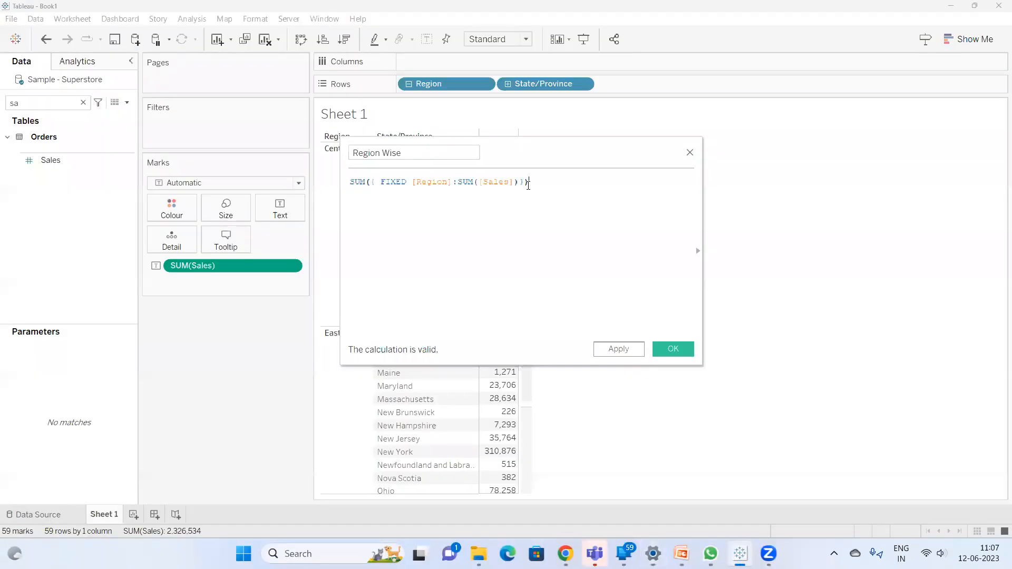
Remove the outer SUM from the formula, rename the calculated field Region Wise Sales and save it.
left_click(566, 190)
double_click(359, 183)
key("BackSpace")
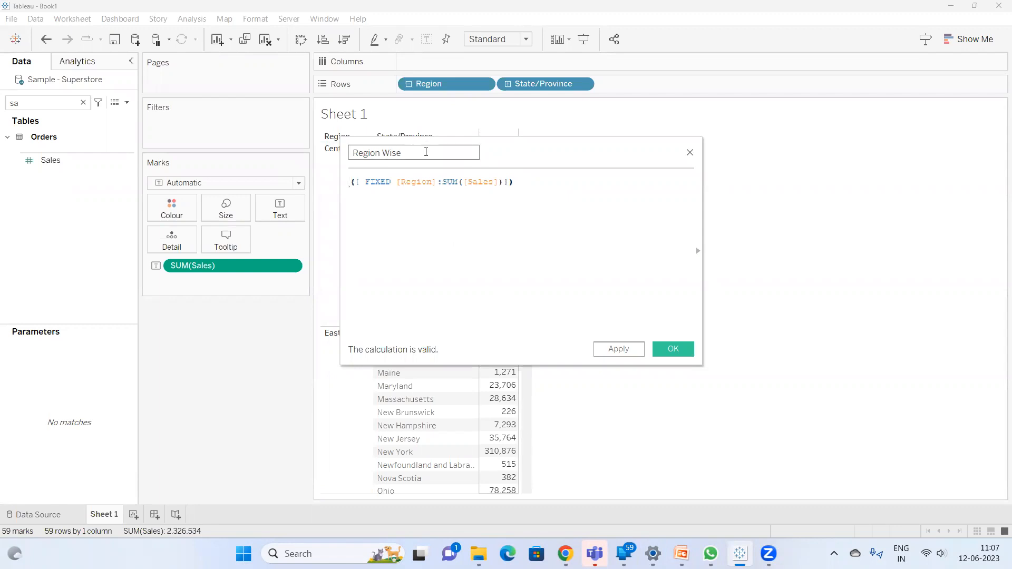
left_click(426, 152)
type("Region Wise Sales")
left_click(670, 349)
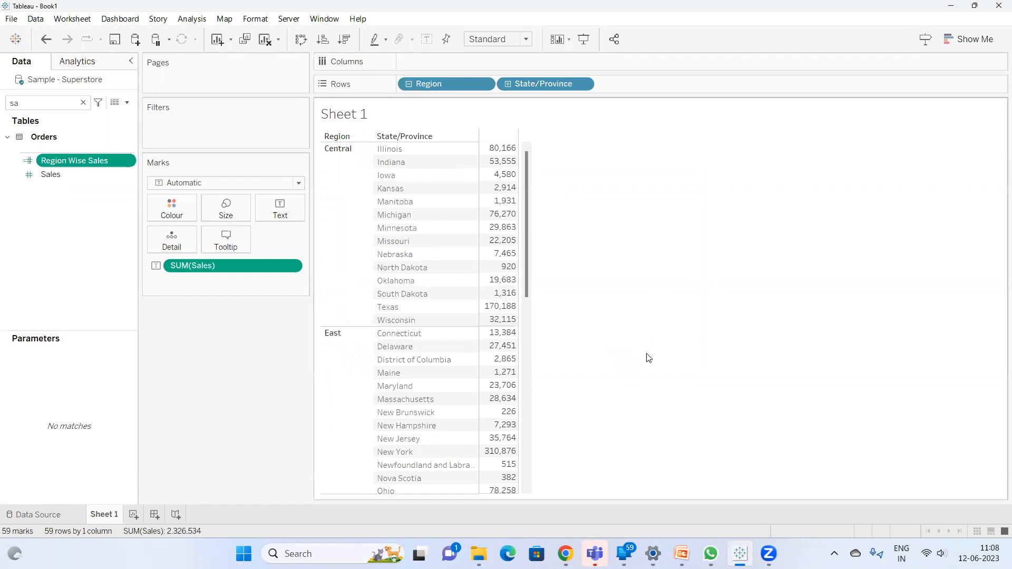
Create a new worksheet that shows the sum of Sales as text for each Region in rows.
left_click(133, 514)
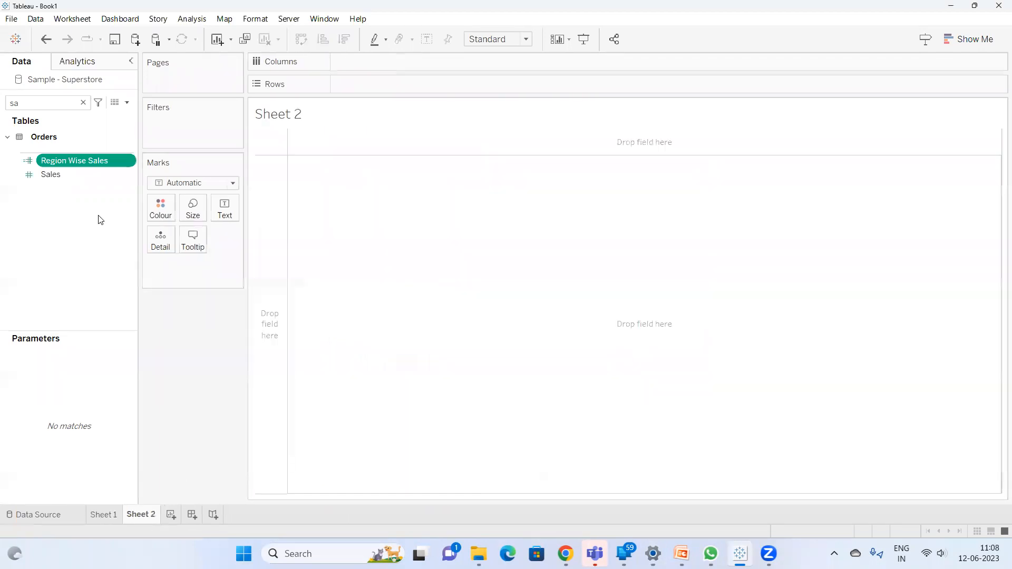
double_click(42, 104)
type("re")
left_click_drag(58, 178, 374, 83)
double_click(42, 103)
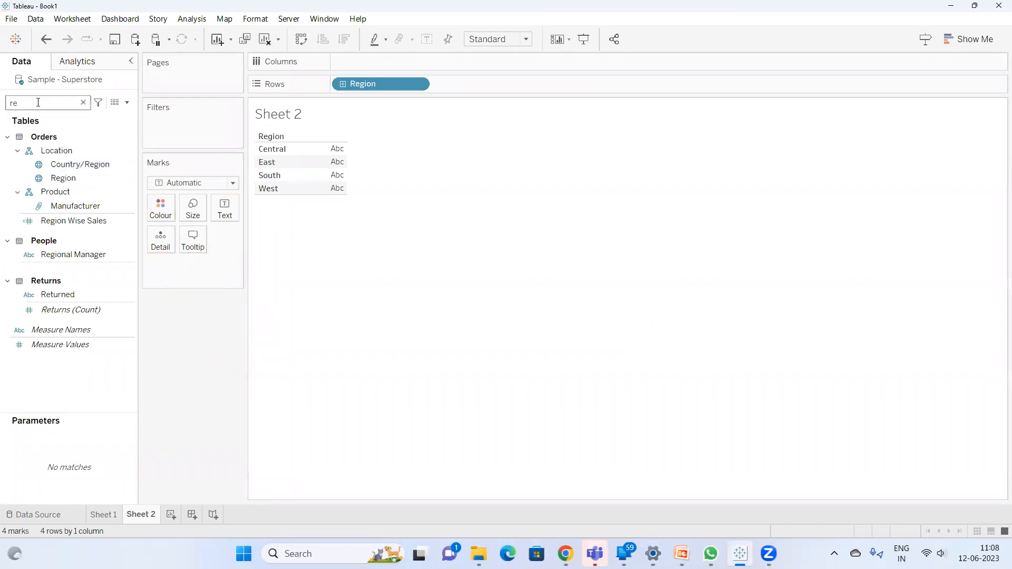
type("sa")
left_click(64, 174)
double_click(63, 173)
mouse_move(313, 160)
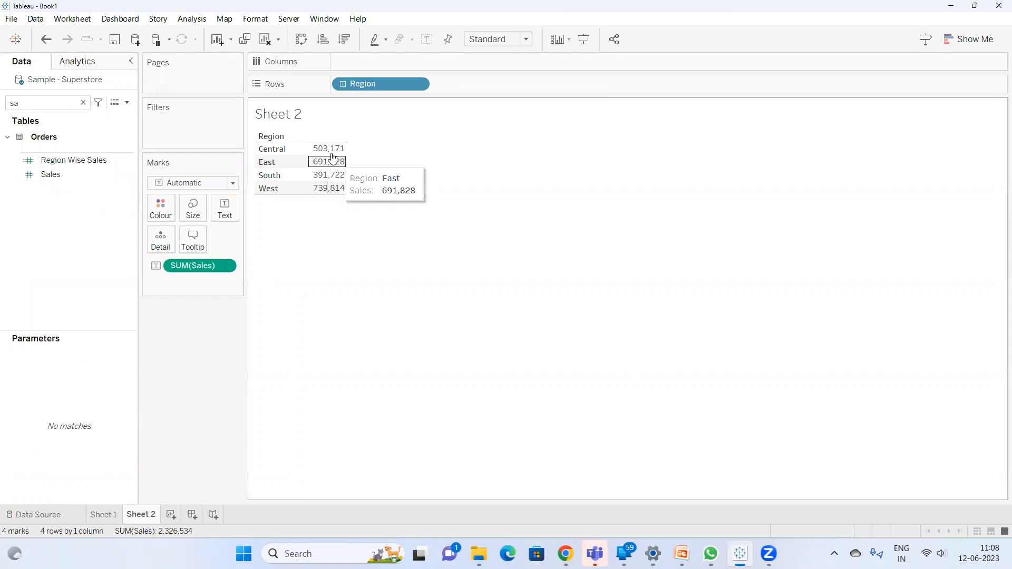
Compare the Central region's sales on Sheet 2 with the summed sales of the Central states on Sheet 1.
left_click(99, 517)
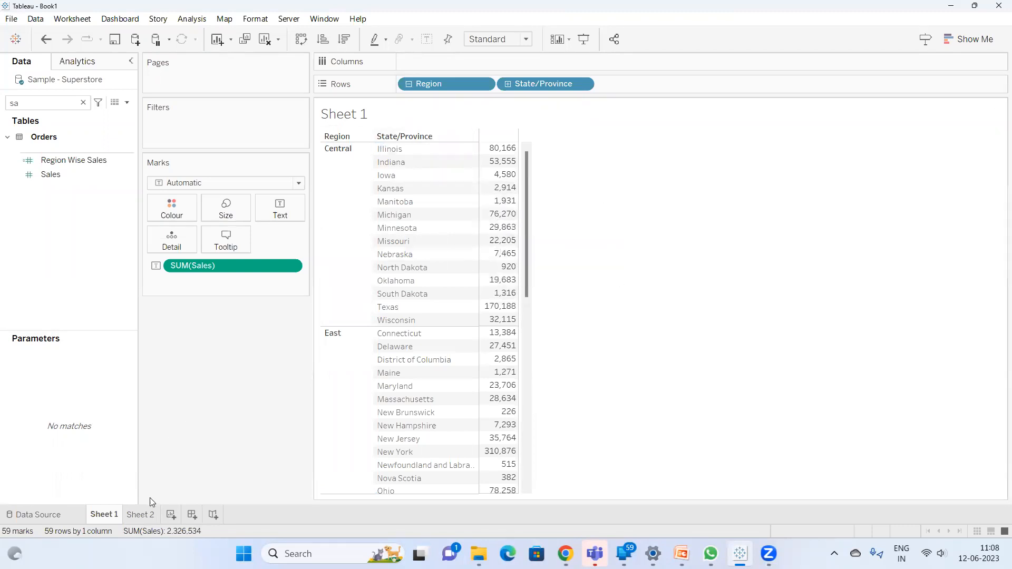
left_click(139, 515)
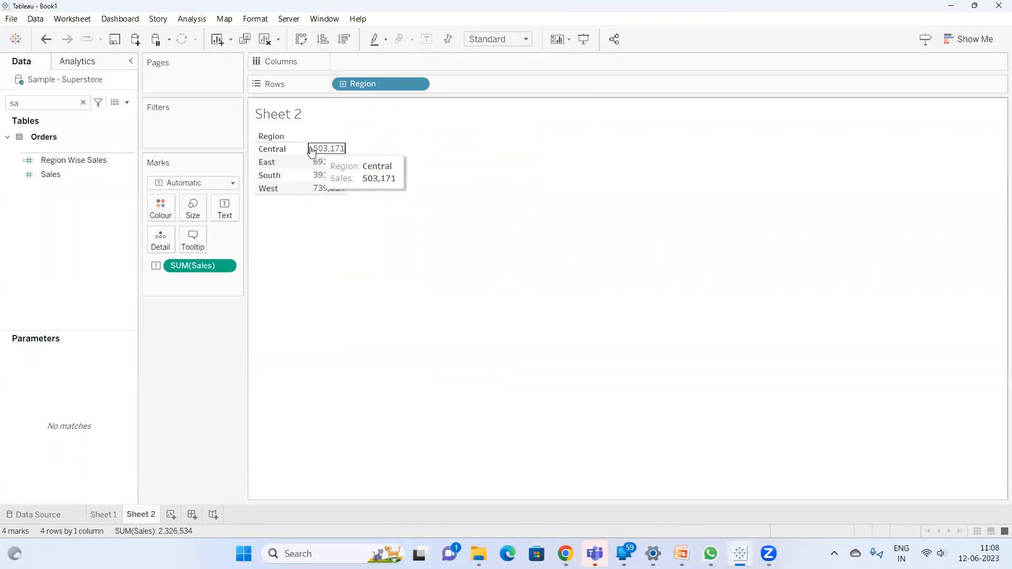
left_click(328, 151)
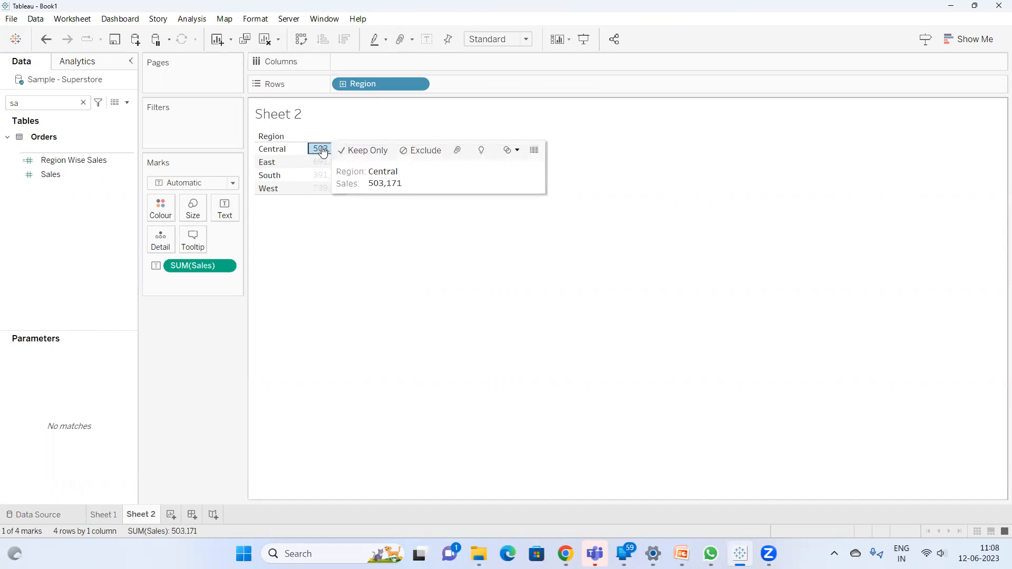
left_click(106, 514)
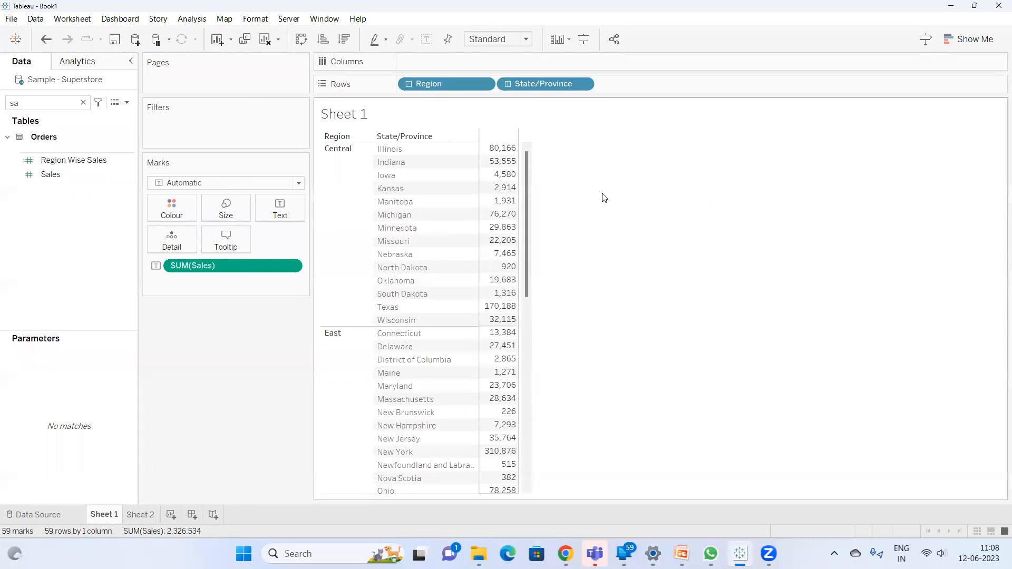
left_click_drag(516, 143, 485, 325)
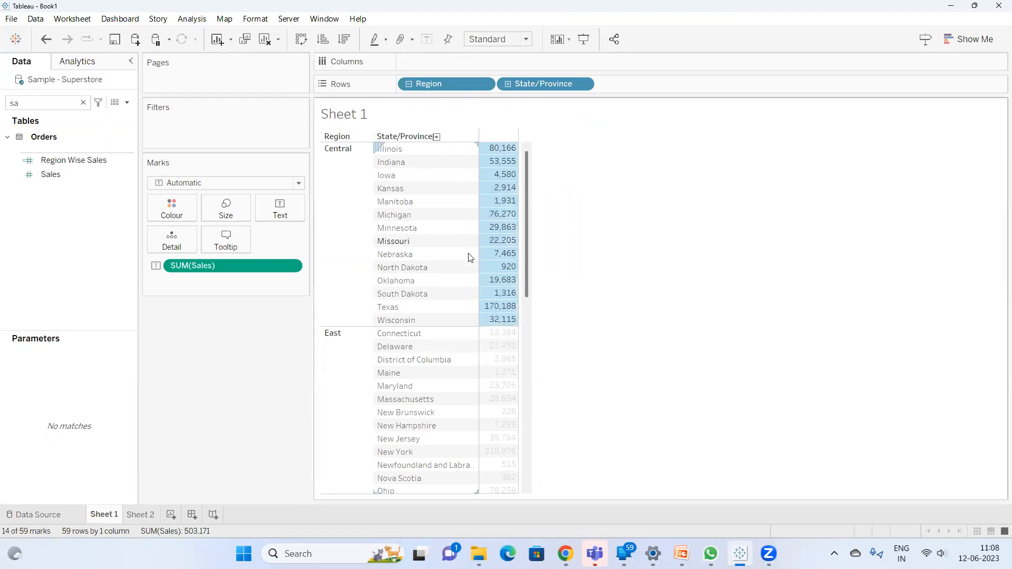
key("Escape")
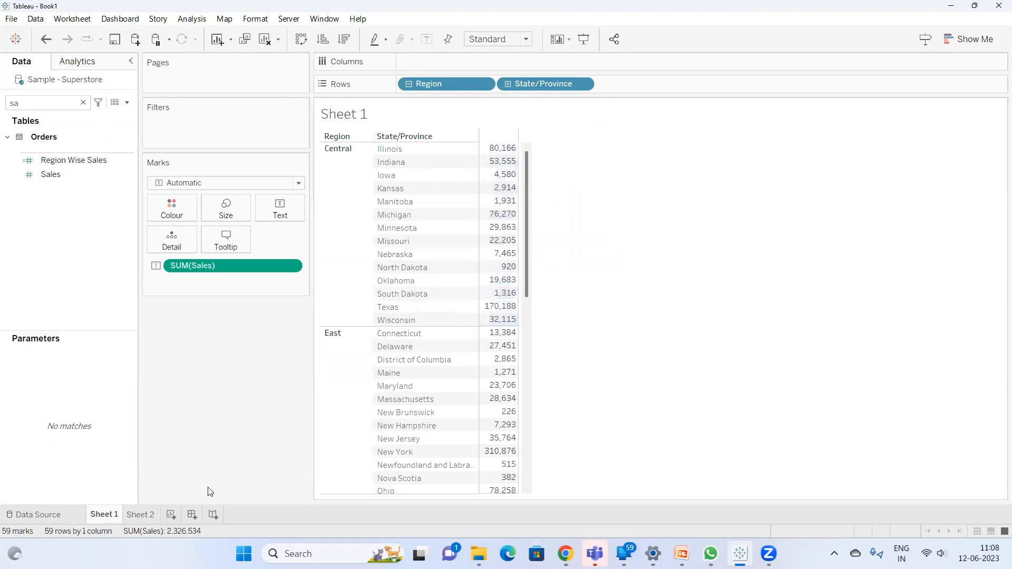
Compare the East region's sales on Sheet 2 with the summed sales of the East states on Sheet 1.
left_click(139, 515)
left_click(335, 164)
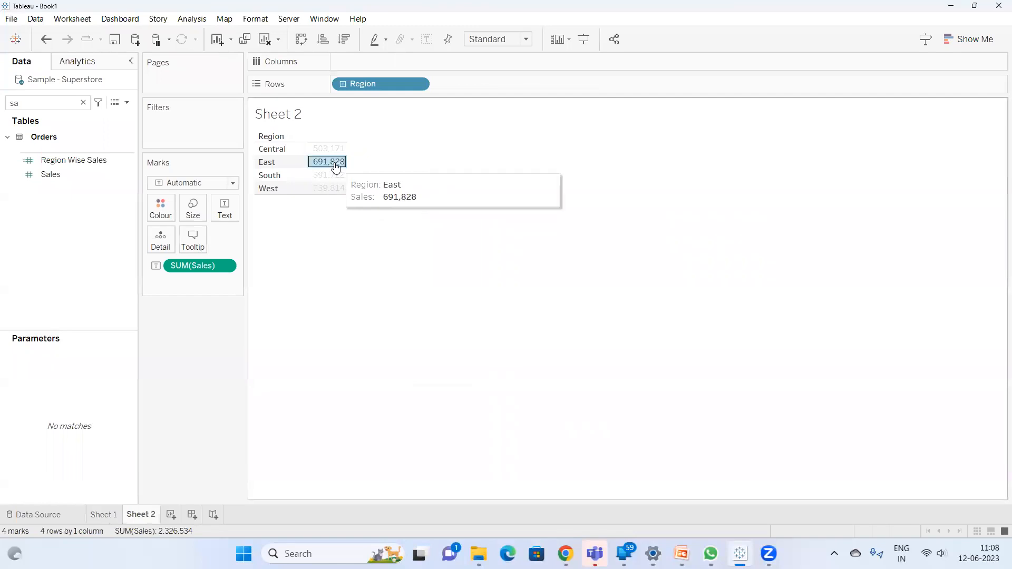
left_click(112, 515)
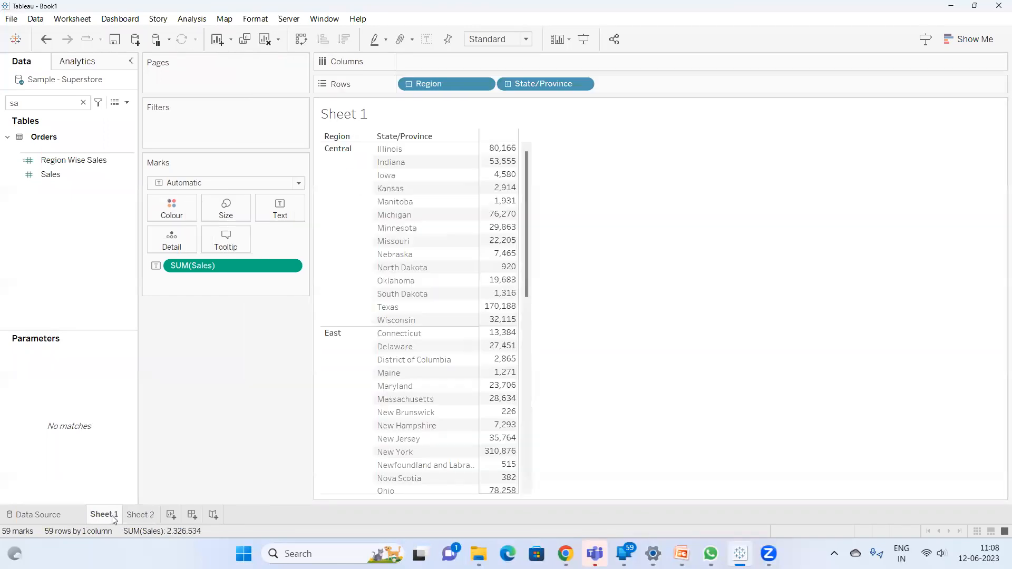
scroll(441, 301, "down", 1)
scroll(497, 266, "down", 4)
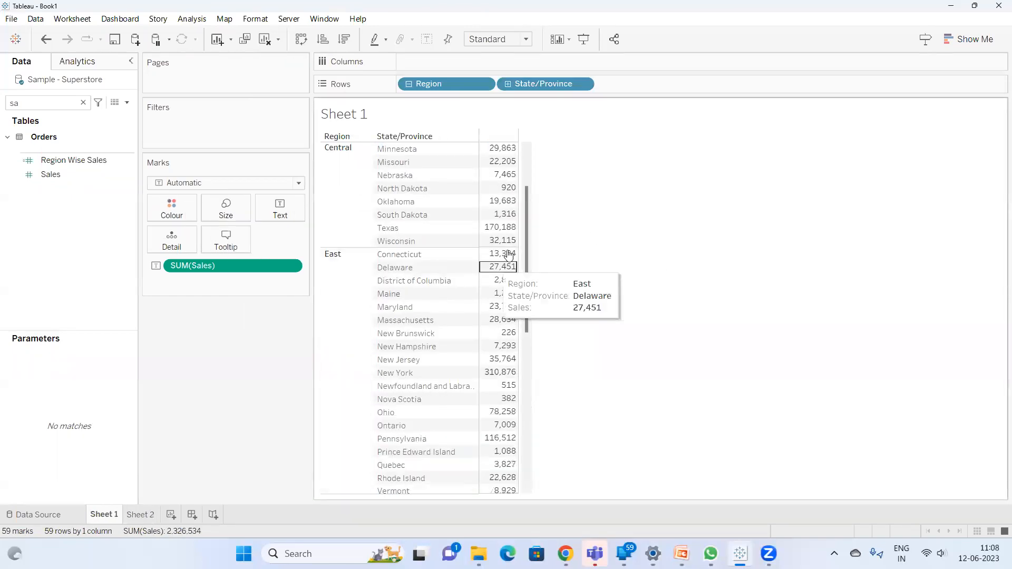
scroll(509, 227, "up", 2)
mouse_move(503, 238)
left_click_drag(504, 214, 504, 468)
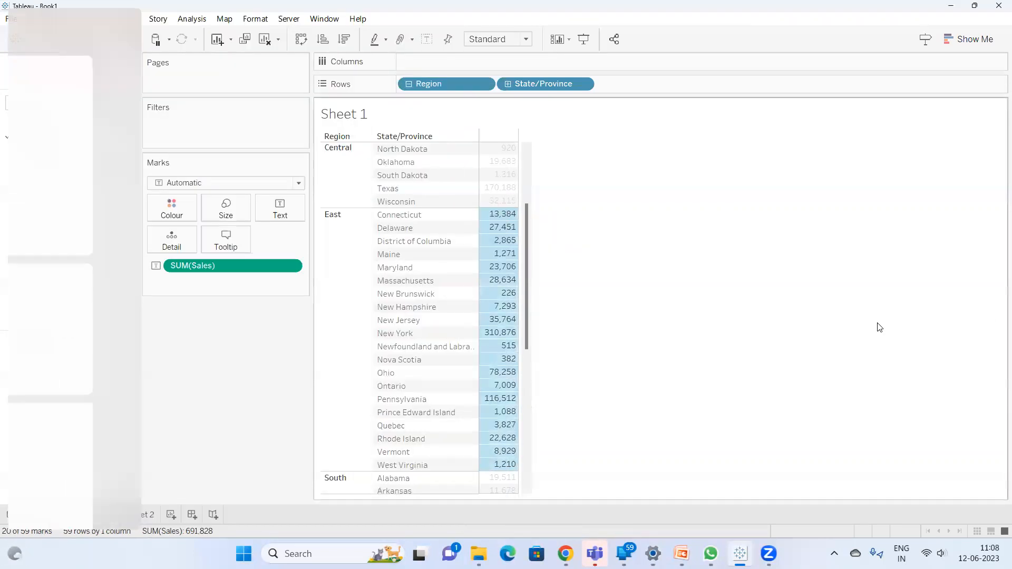
mouse_move(489, 212)
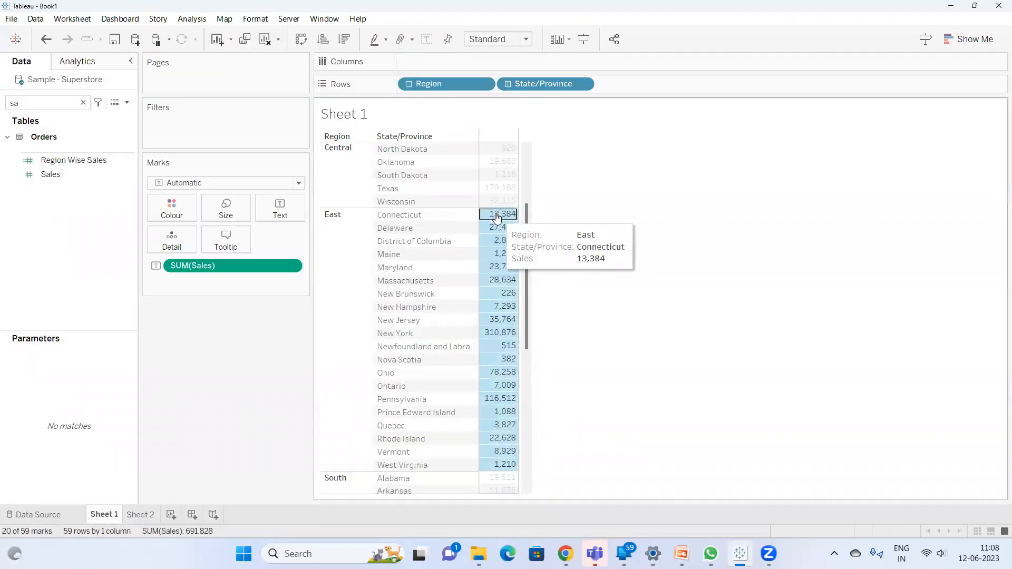
left_click(558, 276)
scroll(501, 233, "up", 3)
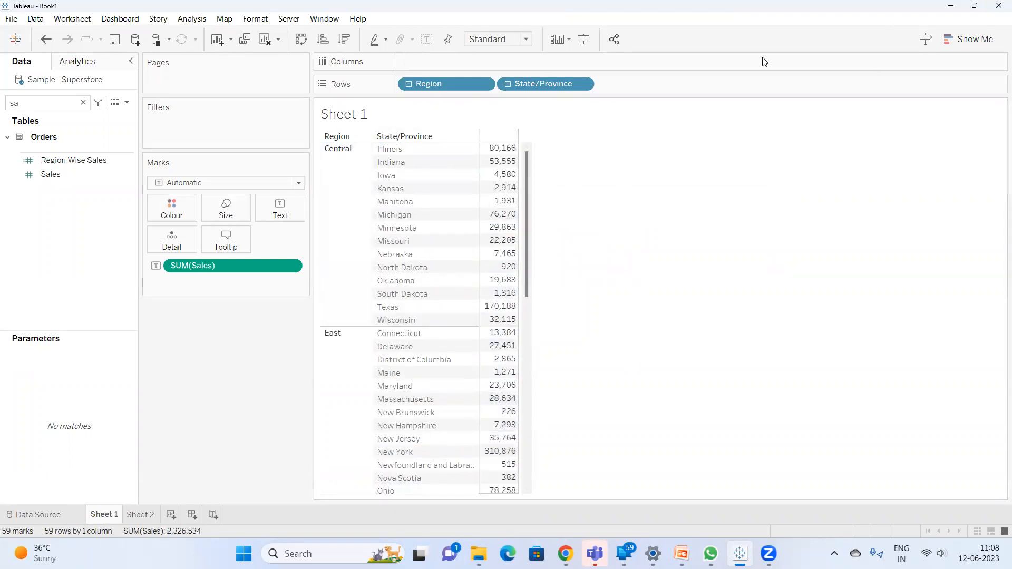
Review the FIXED formula of the Region Wise Sales calculated field and close the calculation editor.
left_click(80, 157)
right_click(80, 157)
left_click(127, 230)
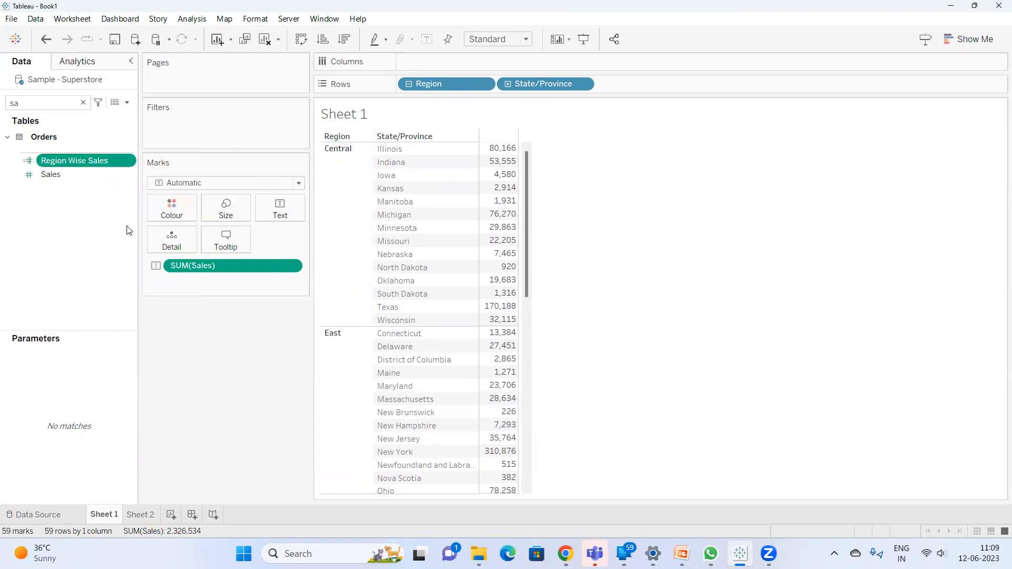
left_click_drag(516, 161, 519, 240)
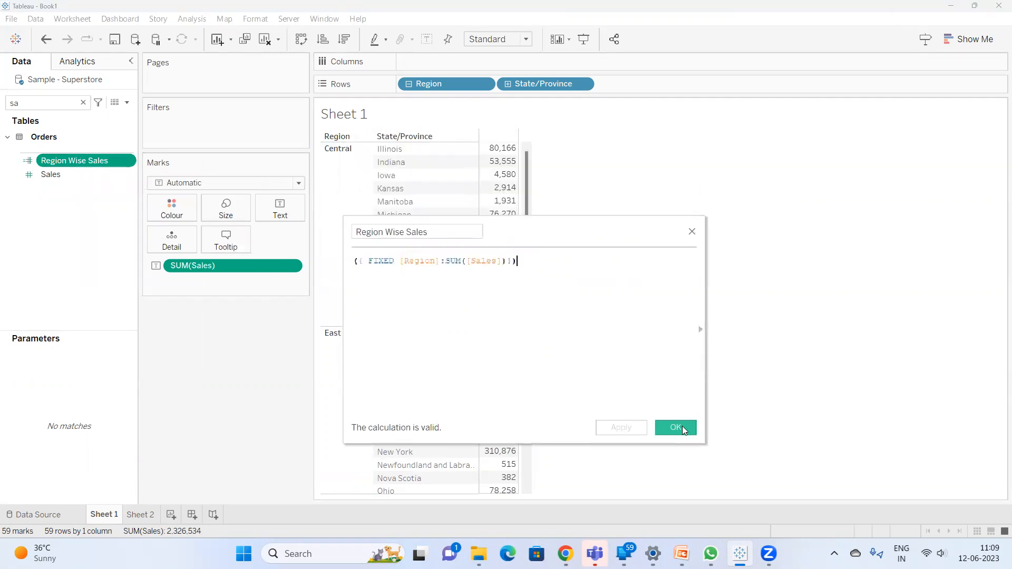
left_click(676, 428)
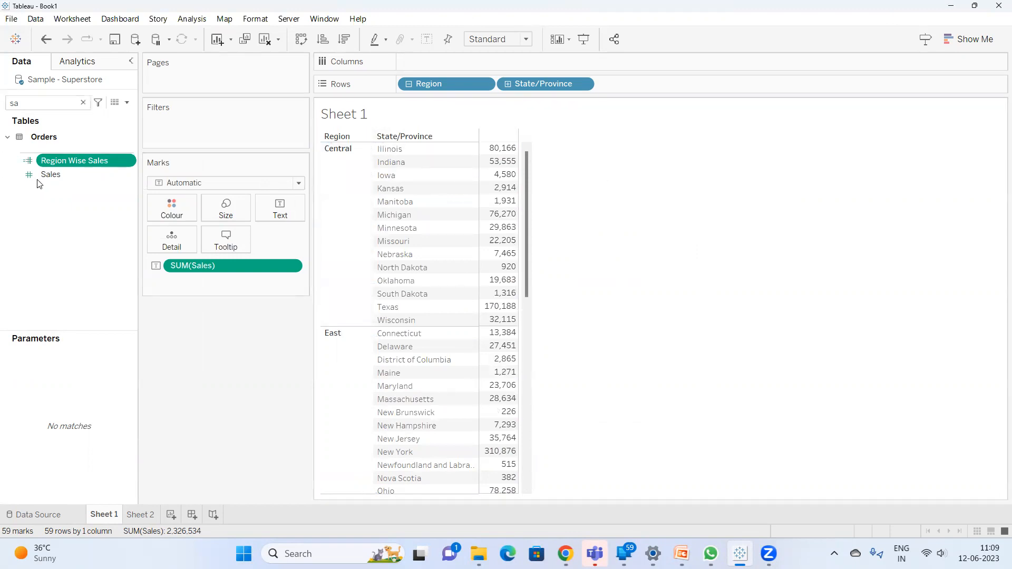
Add Region Wise Sales to the Sheet 1 table beside Sales and widen the measure columns to show the full header.
left_click_drag(74, 160, 636, 88)
double_click(69, 162)
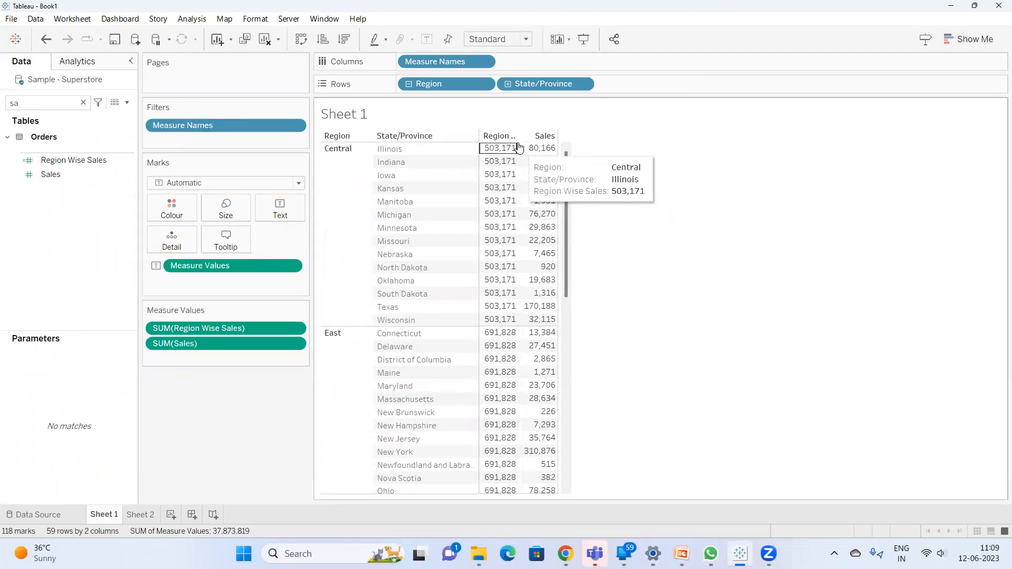
mouse_move(523, 136)
left_mouse_down()
mouse_move(548, 138)
mouse_move(514, 154)
left_mouse_up()
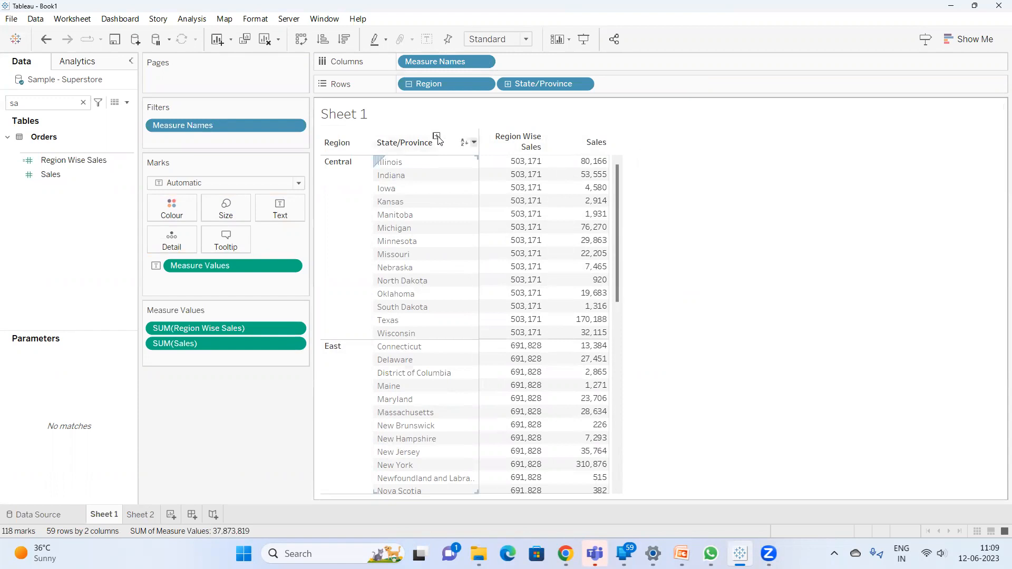
Reopen the Region Wise Sales calculation to examine its Region dimension against the table, then close it.
right_click(75, 163)
left_click(123, 234)
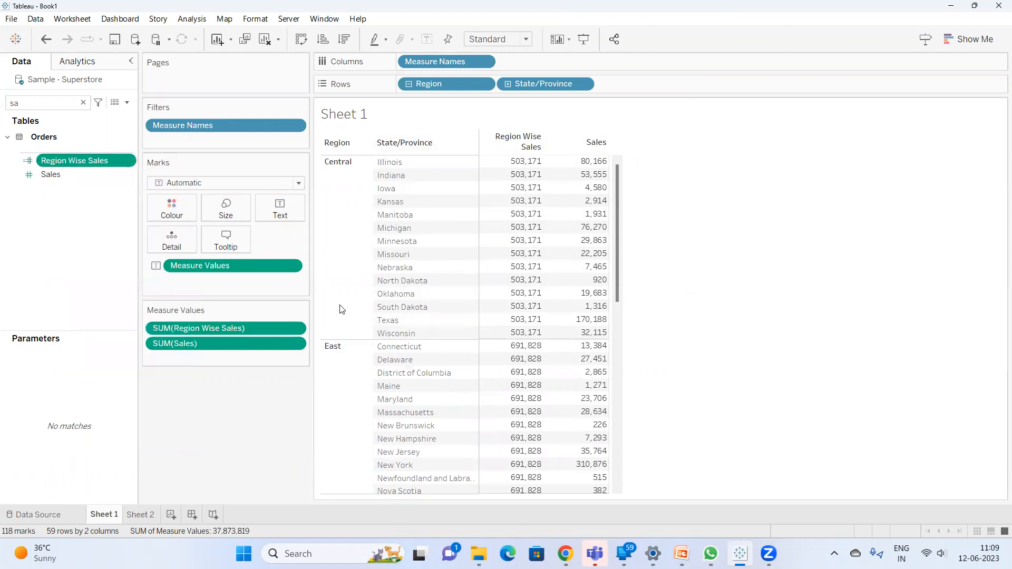
left_click(419, 261)
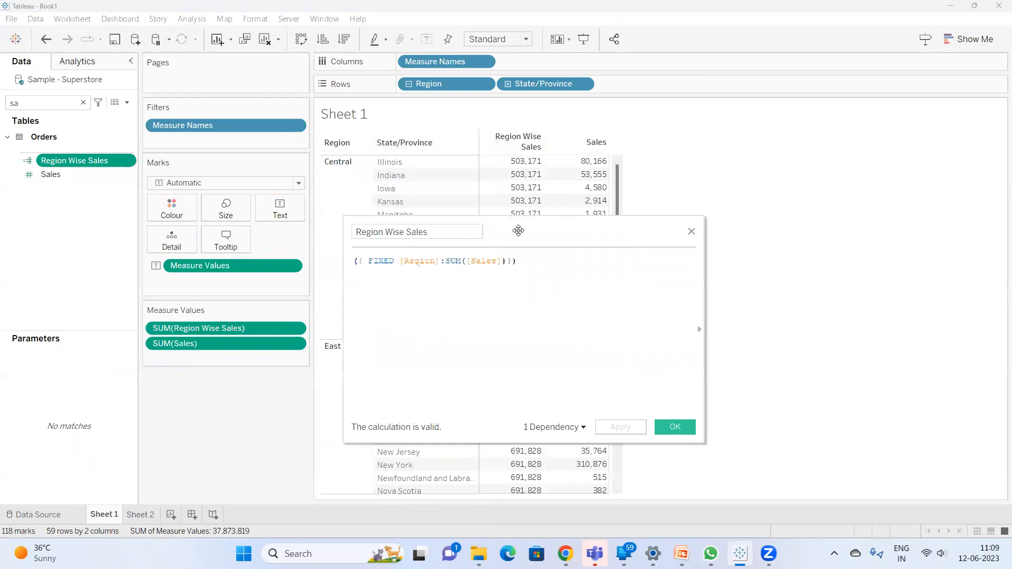
left_click_drag(518, 231, 573, 279)
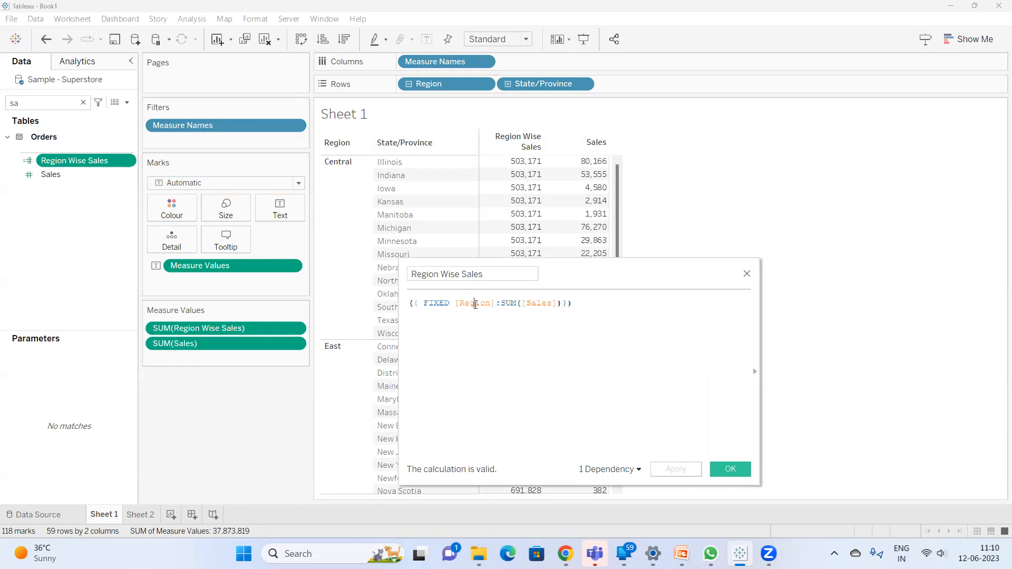
left_click(734, 466)
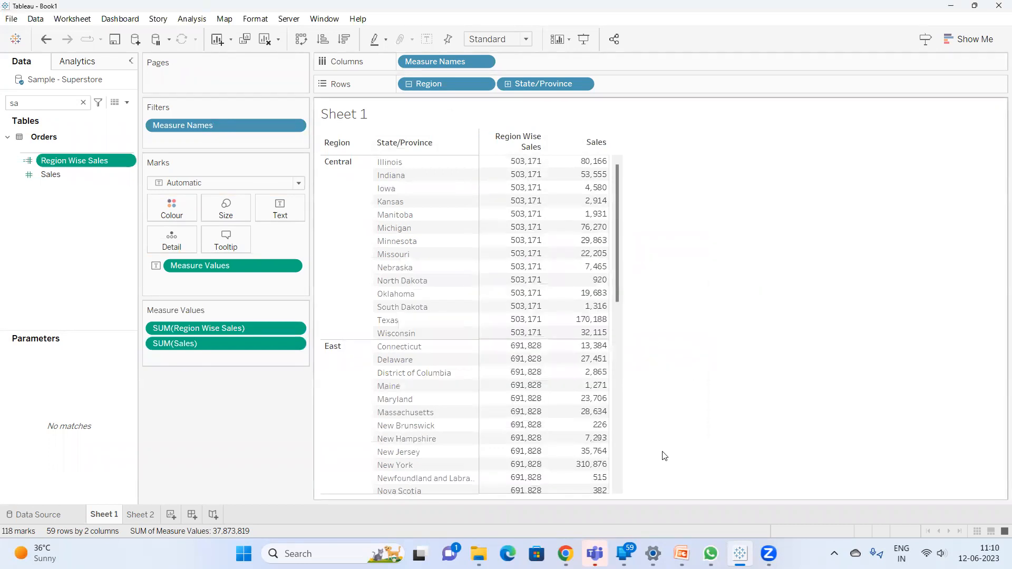
Clear the field search, drill State/Province down to City in the rows and check the city-level Sales values.
left_click(83, 102)
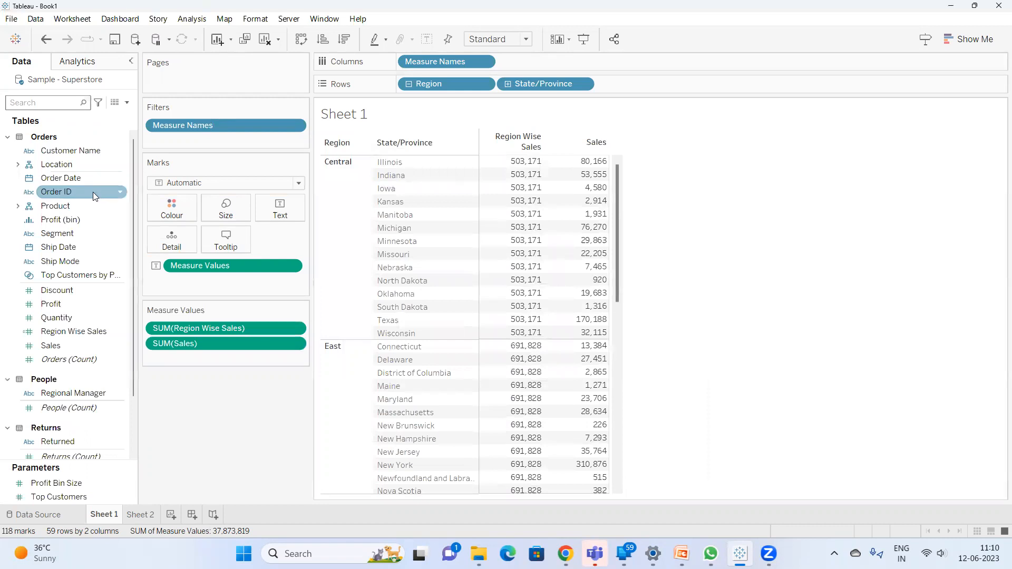
left_click(508, 85)
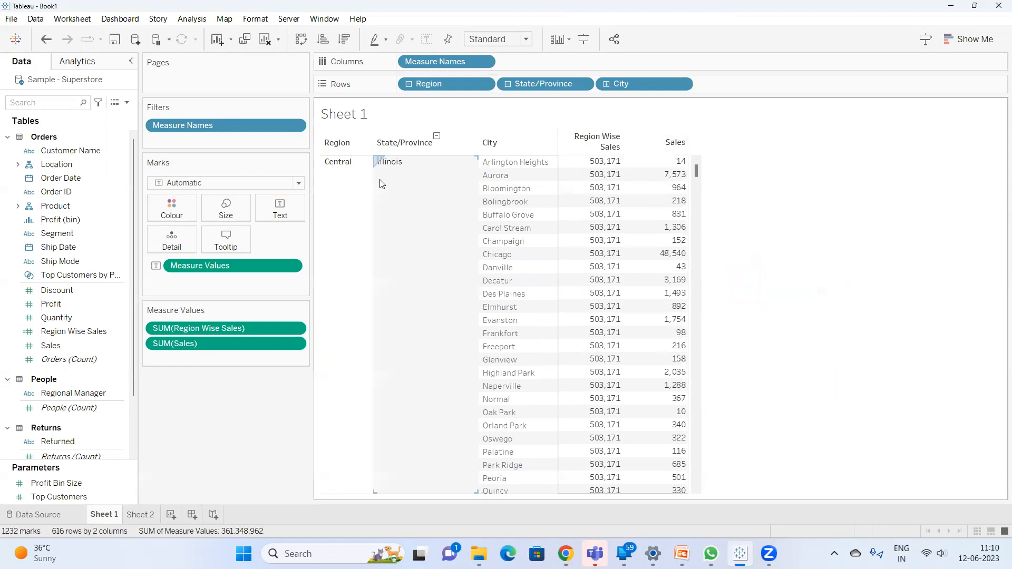
left_click(506, 85)
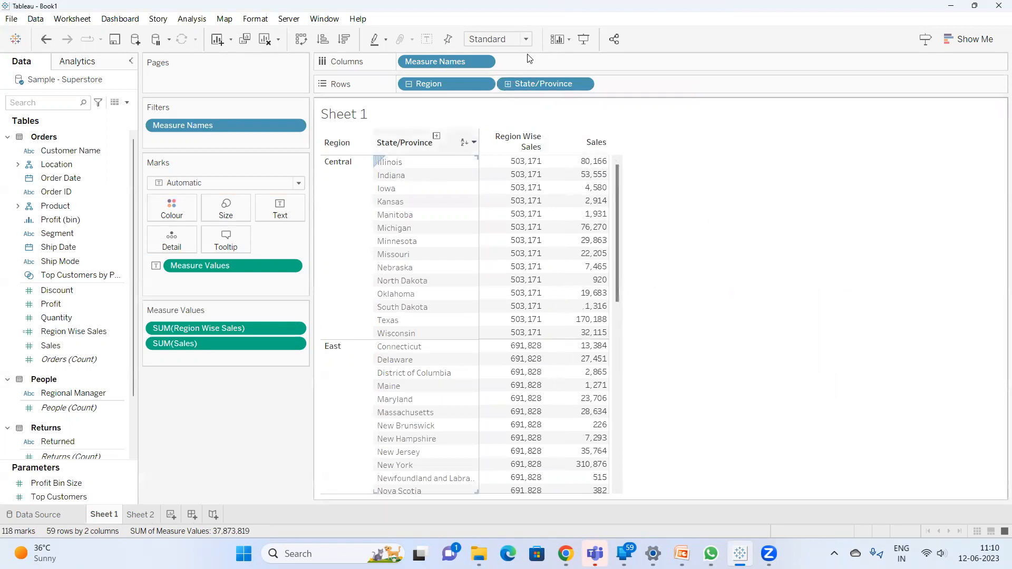
left_click(508, 83)
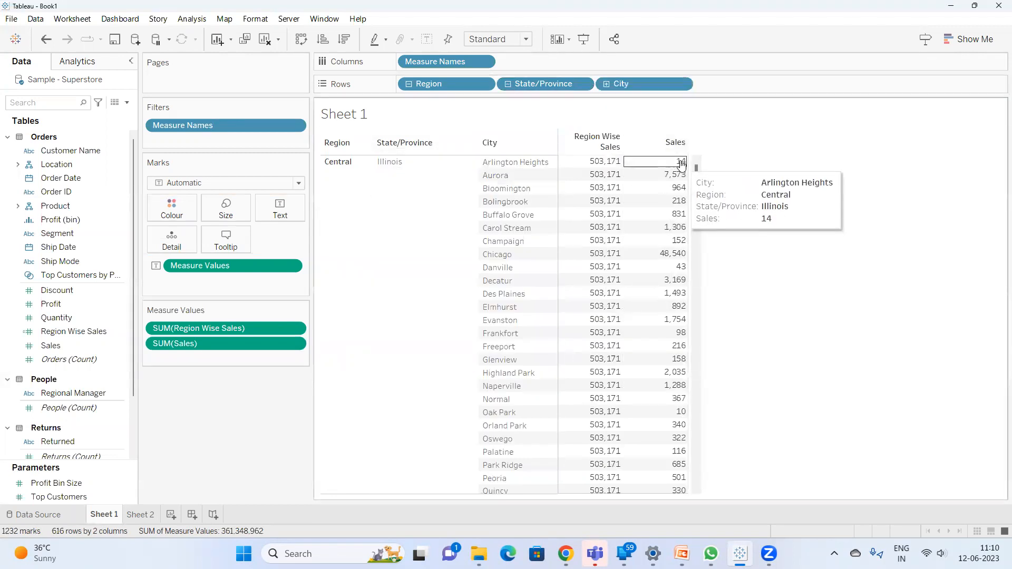
left_click_drag(667, 162, 649, 498)
left_click(791, 295)
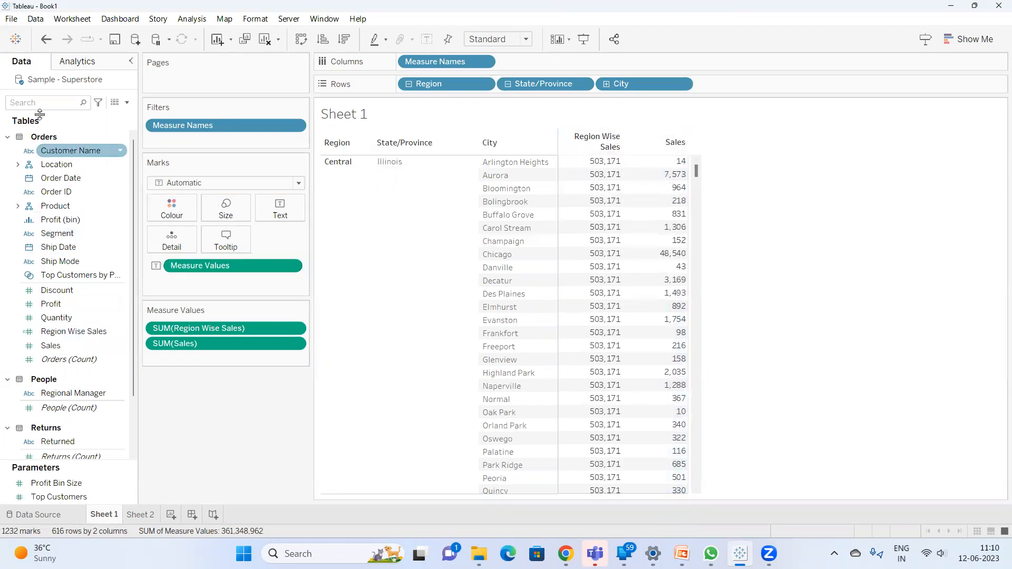
Search the fields for "reg" and review the Region Wise Sales formula against the city-level table.
left_click(28, 103)
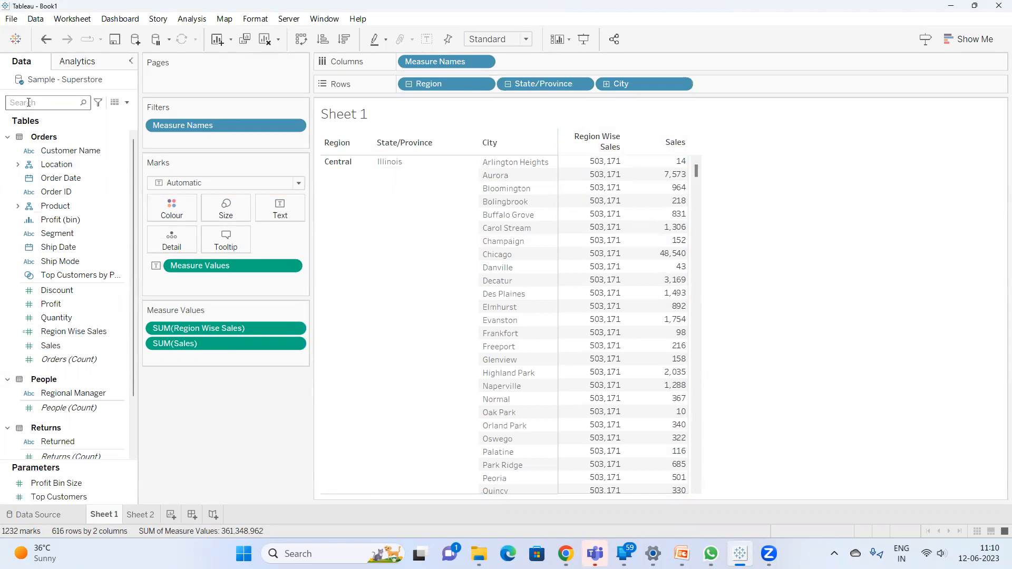
type("c")
key("BackSpace")
type("reg")
right_click(79, 193)
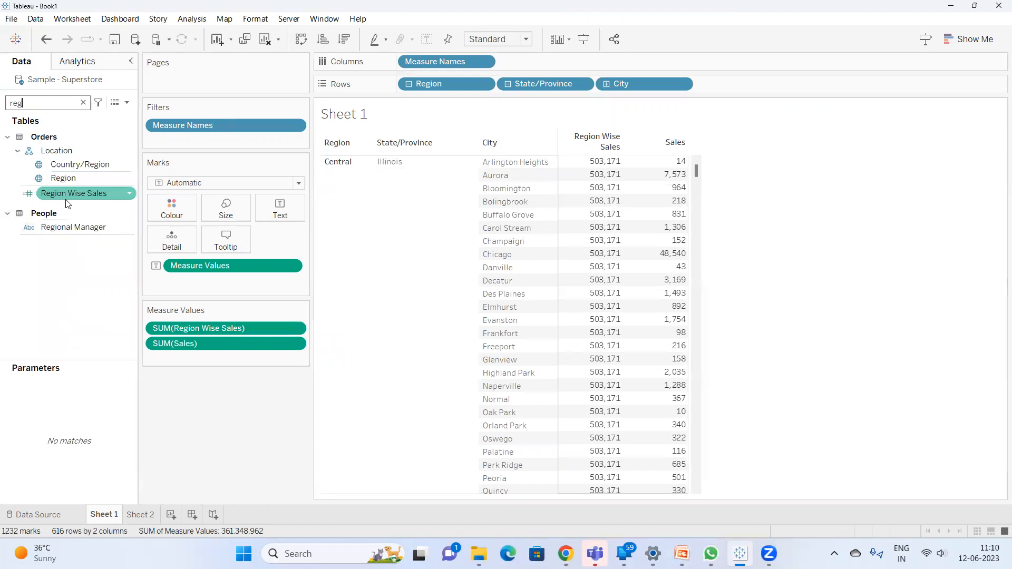
left_click(125, 269)
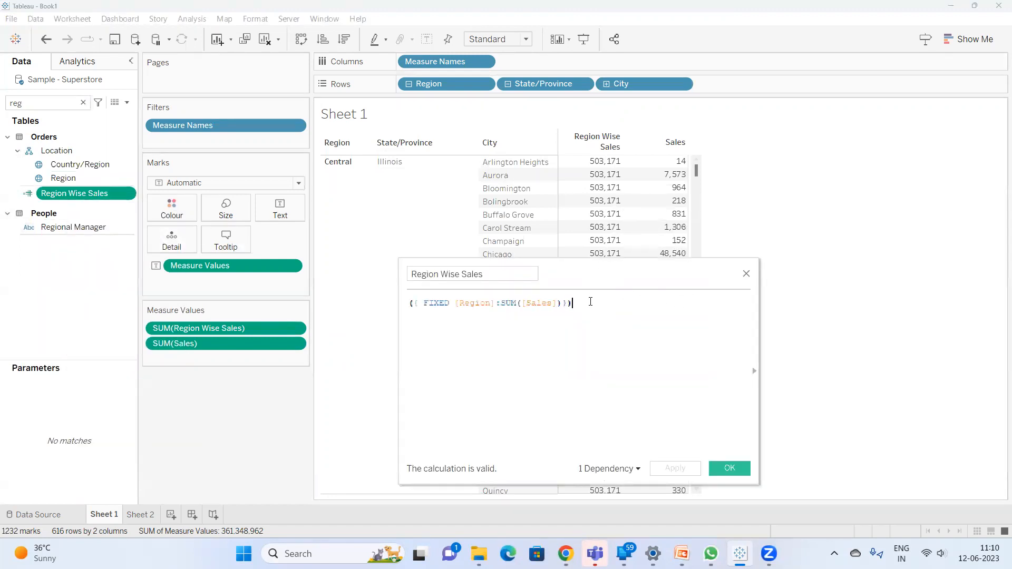
left_click_drag(603, 284, 637, 271)
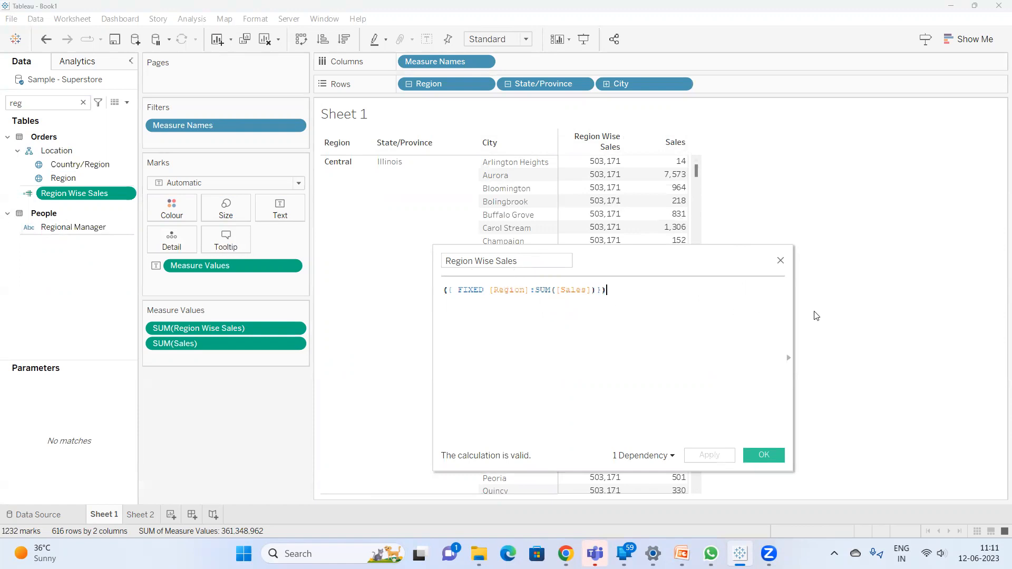
left_click(765, 456)
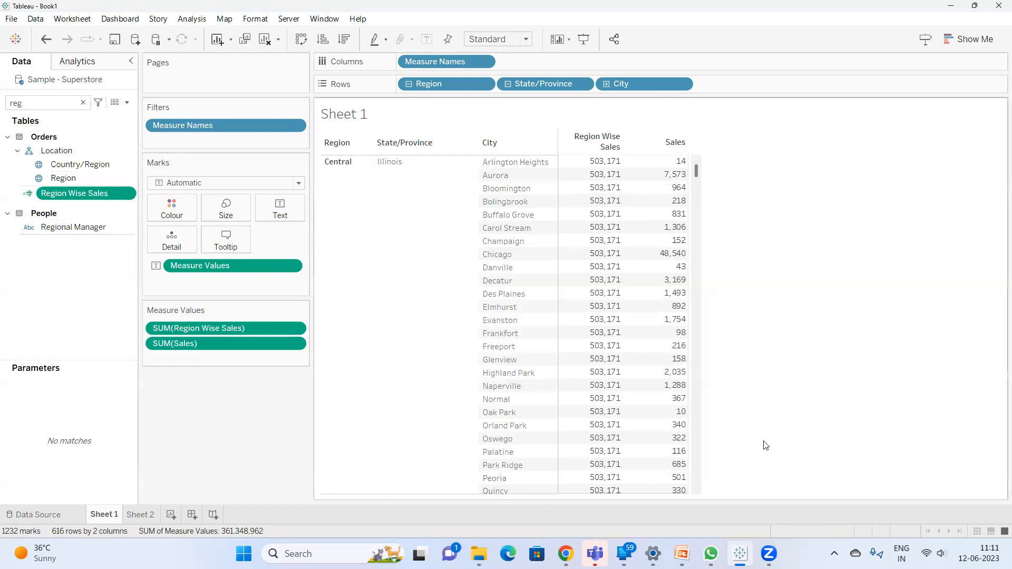
Rename Sheet 1 as "Fixed LOD".
double_click(107, 515)
type("Fixe")
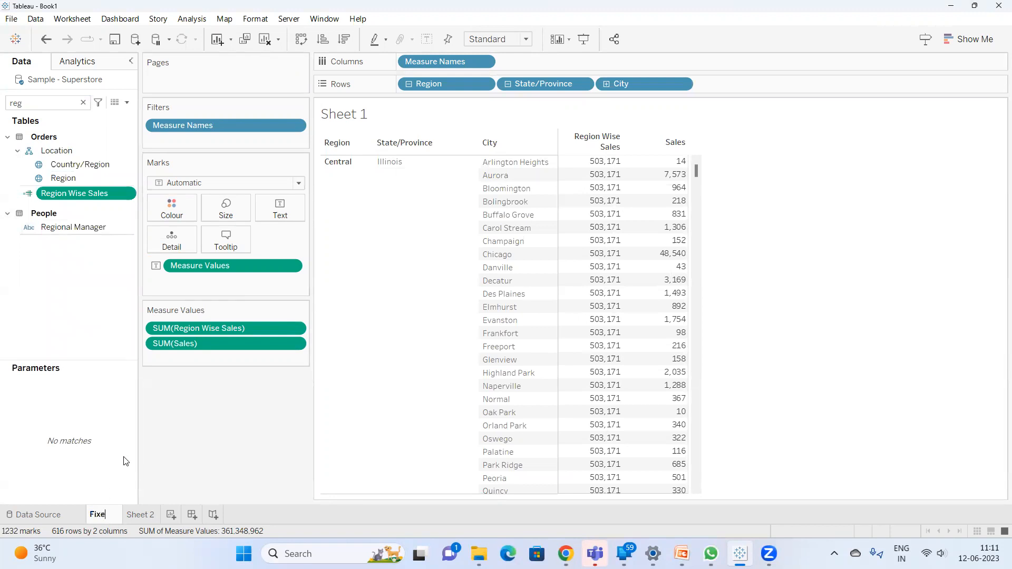
type("d LOD")
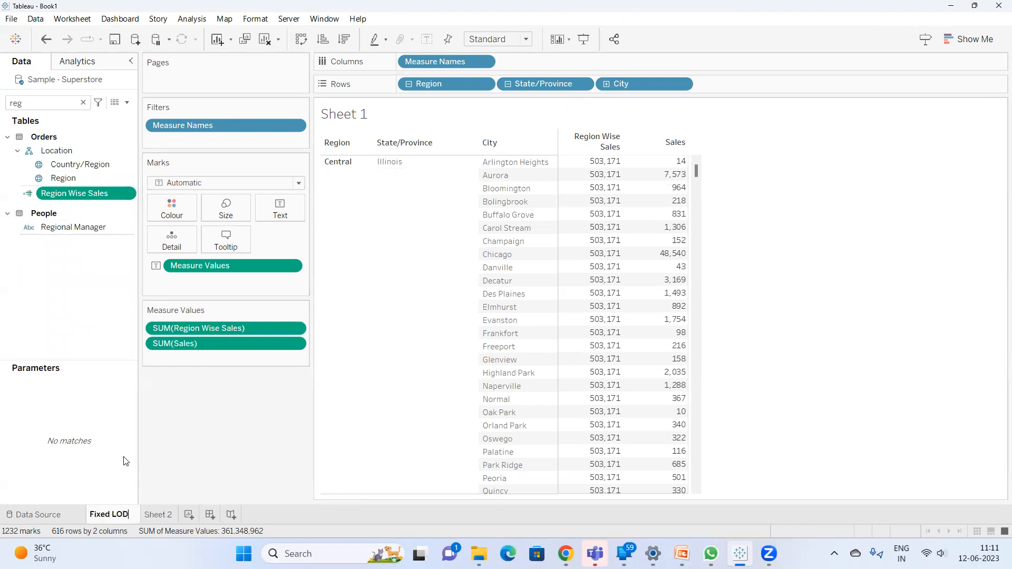
key("Return")
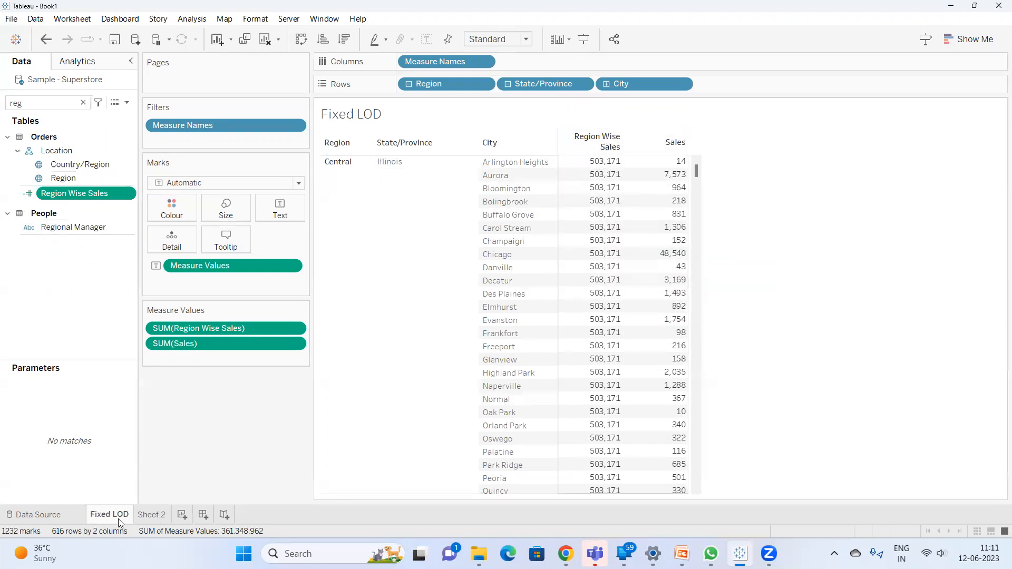
Compare the regional sales totals on Sheet 2 with the Region Wise Sales column on the Fixed LOD sheet.
left_click(158, 514)
left_click(342, 221)
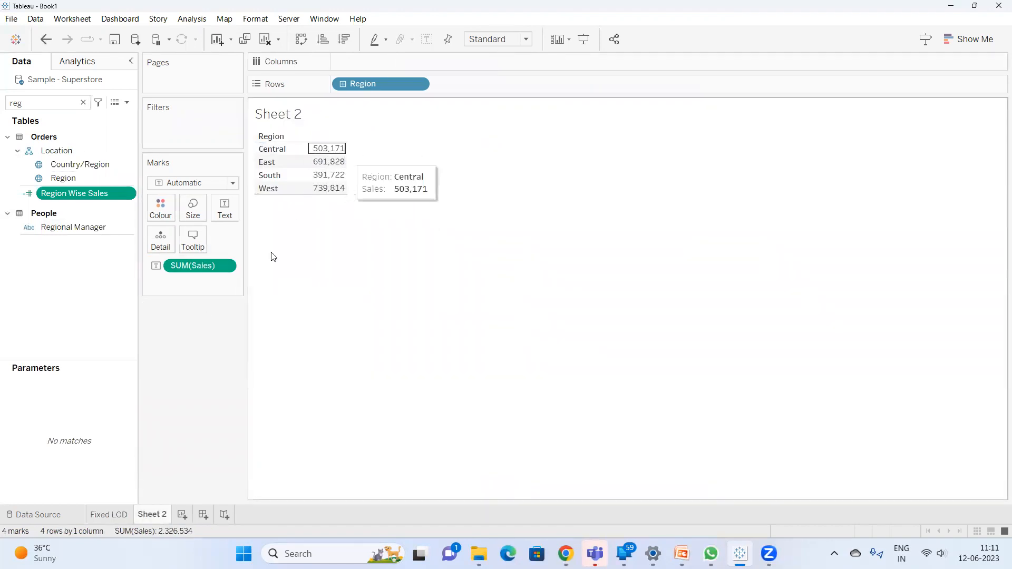
left_click(100, 514)
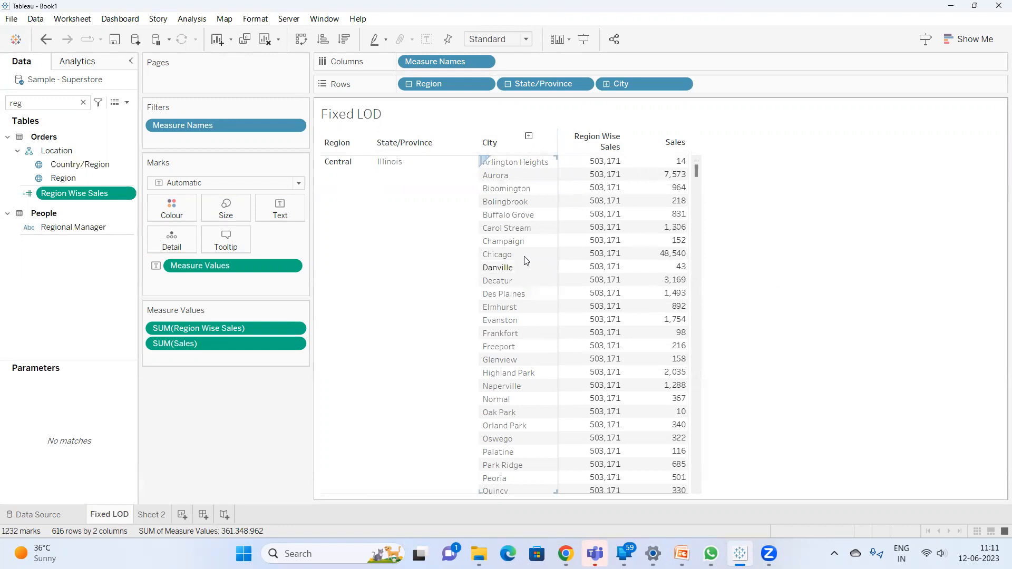
scroll(549, 232, "down", 2)
scroll(624, 254, "up", 2)
Edit the Region Wise Sales calculation so its FIXED expression uses [State/Province] in addition to [Region], and save it.
right_click(86, 194)
left_click(140, 262)
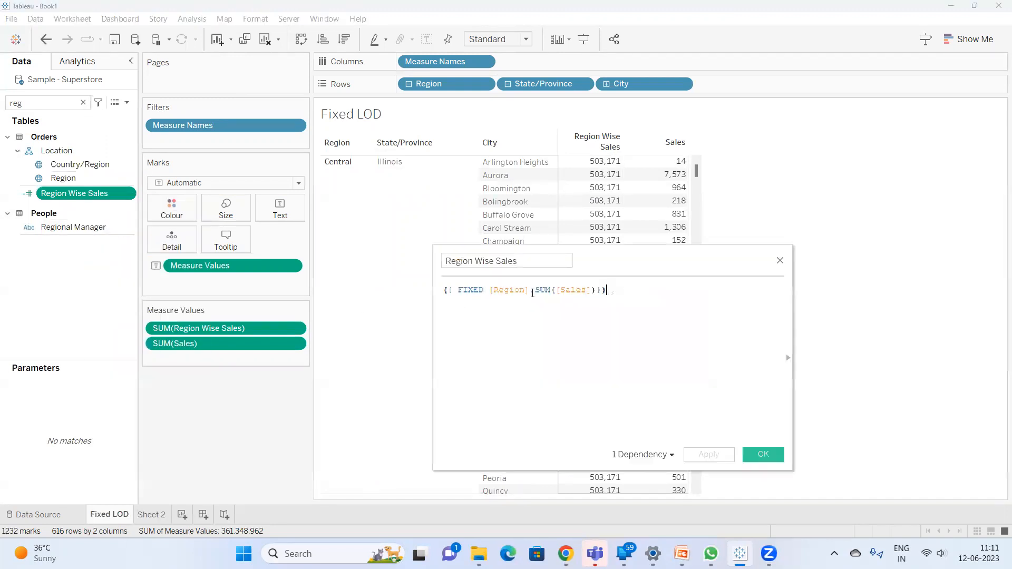
left_click(528, 290)
type(",stat")
key("Return")
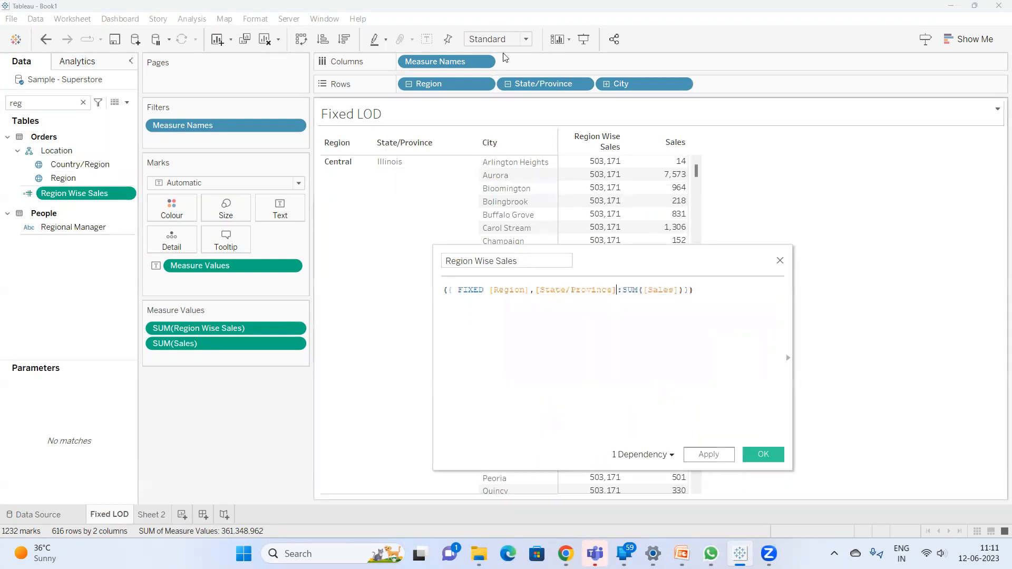
left_click(750, 457)
Verify the Region Wise Sales value for Illinois by selecting the Sales values of all its cities to compare their sum.
mouse_move(615, 182)
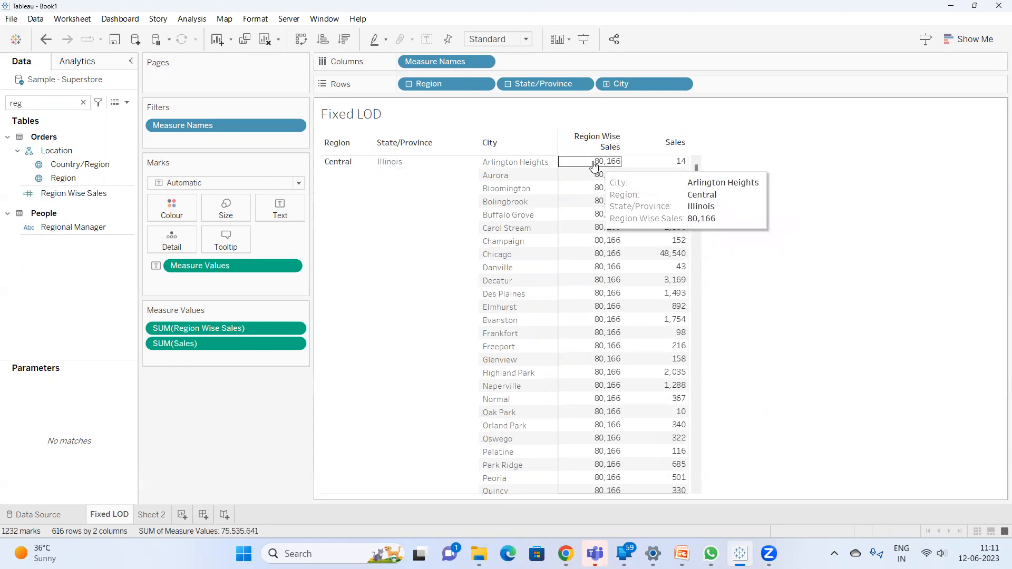
left_click(594, 163)
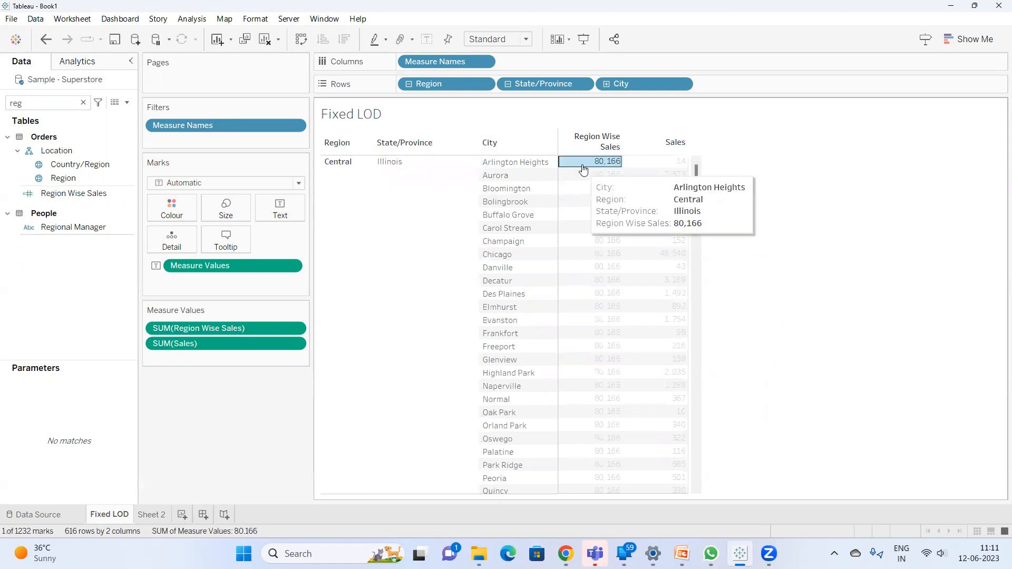
left_click(422, 191)
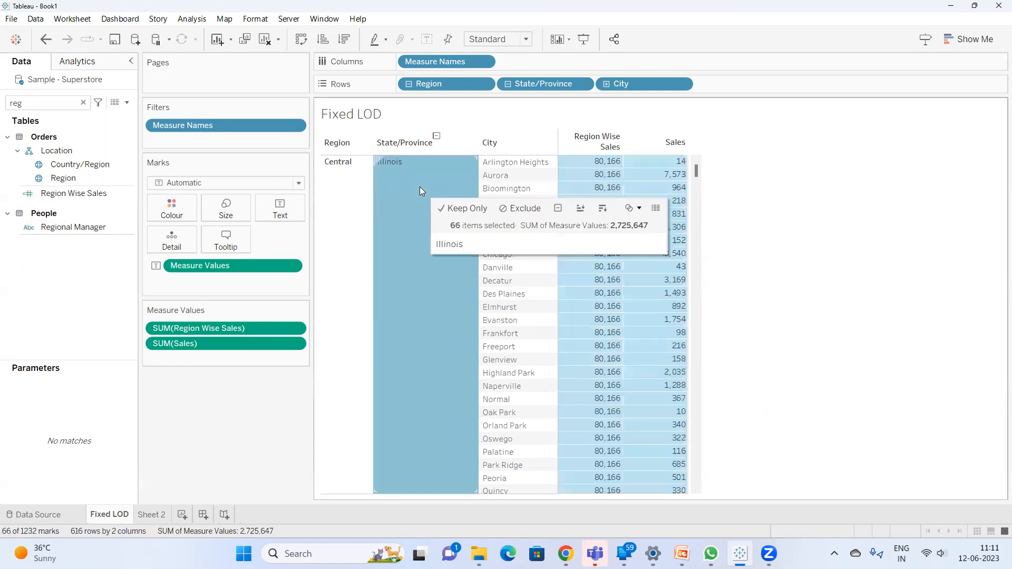
left_click(989, 144)
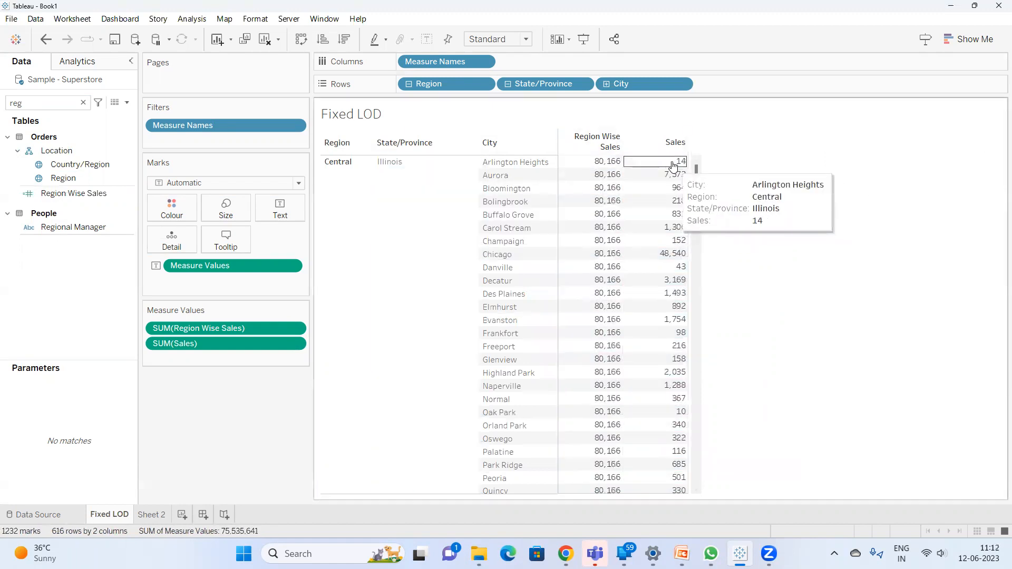
left_click_drag(674, 166, 672, 441)
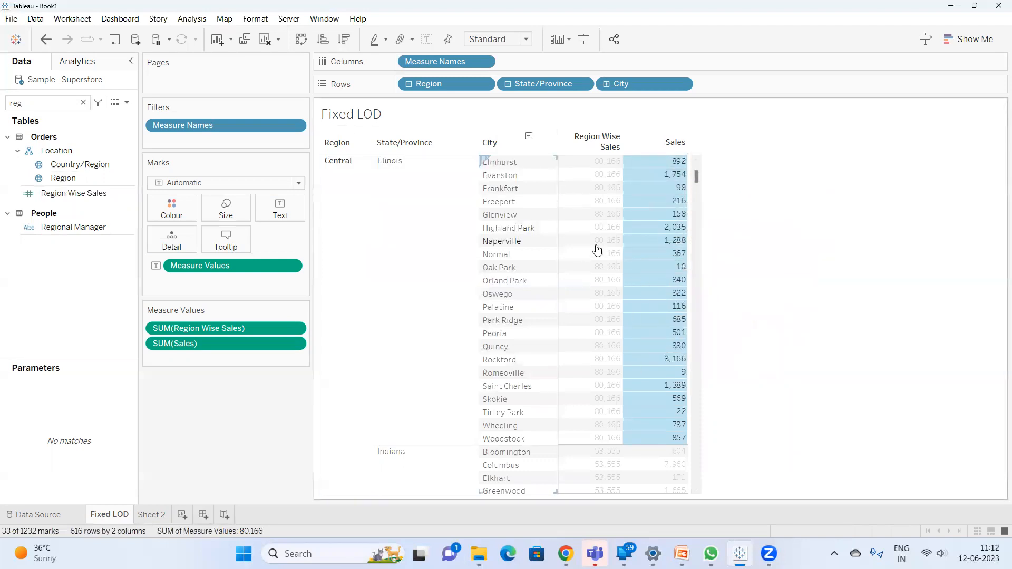
left_click(773, 249)
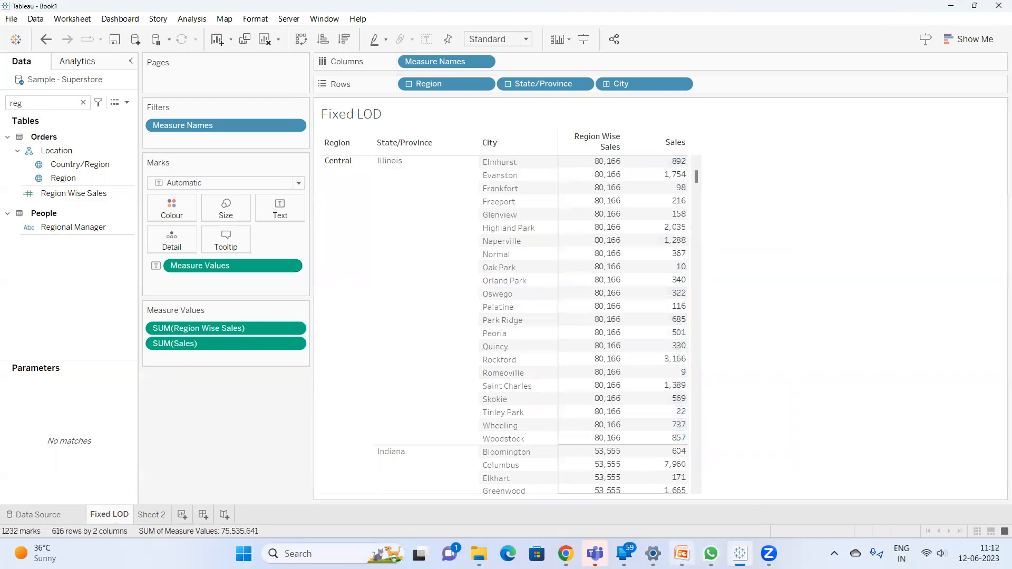
Switch to the PowerPoint presentation, review the slides on using Include and the Include level of detail, and return to Tableau.
left_click(691, 489)
left_click(64, 393)
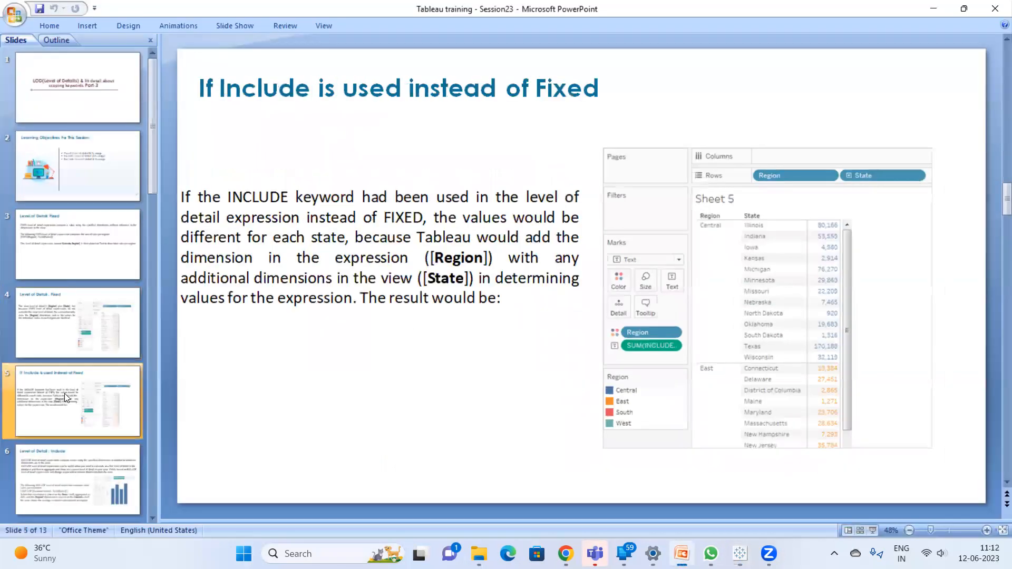
left_click(98, 495)
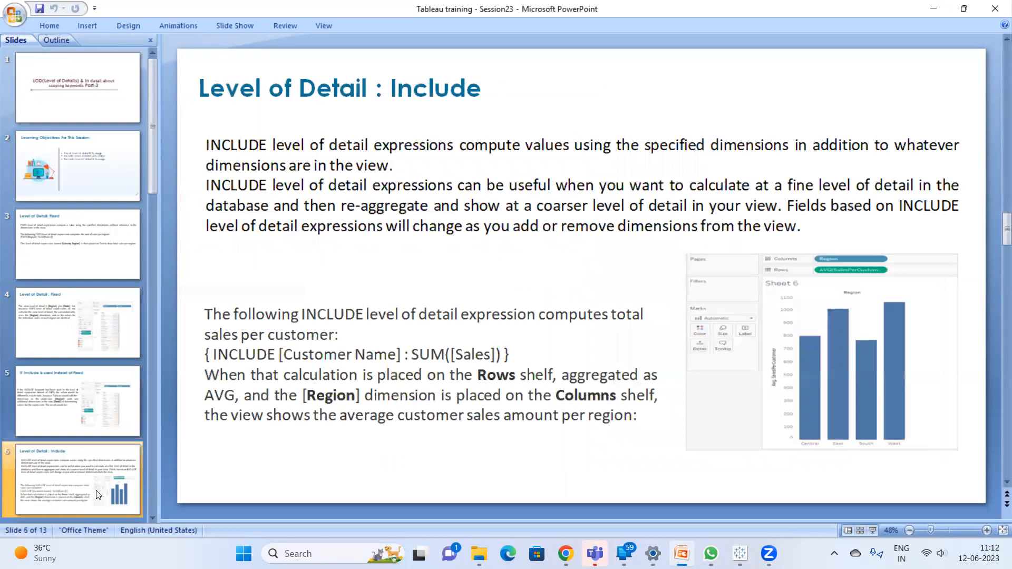
key("alt+Tab")
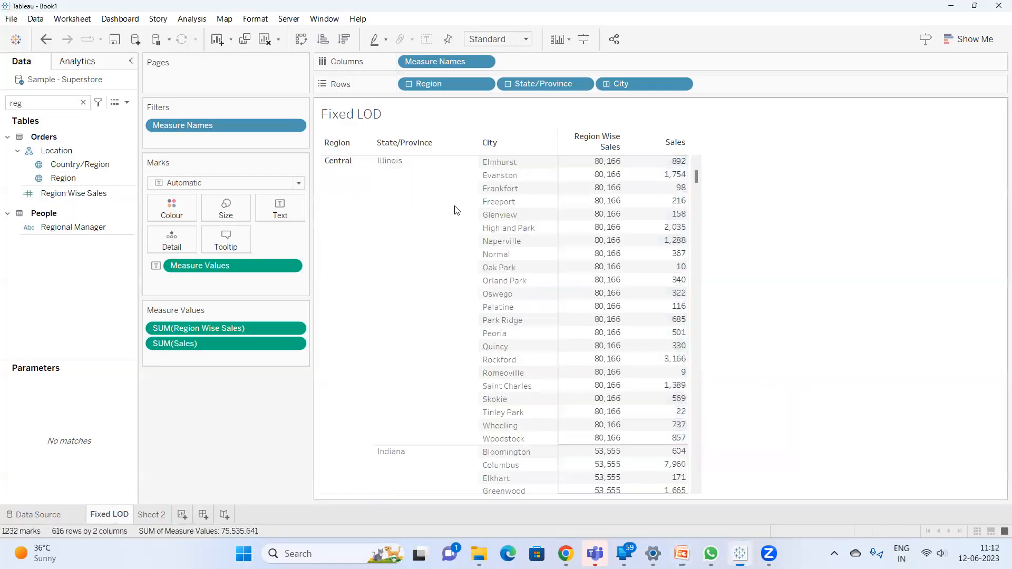
Create a new worksheet, find the Region field by searching for "region", and place it on the rows.
left_click(181, 514)
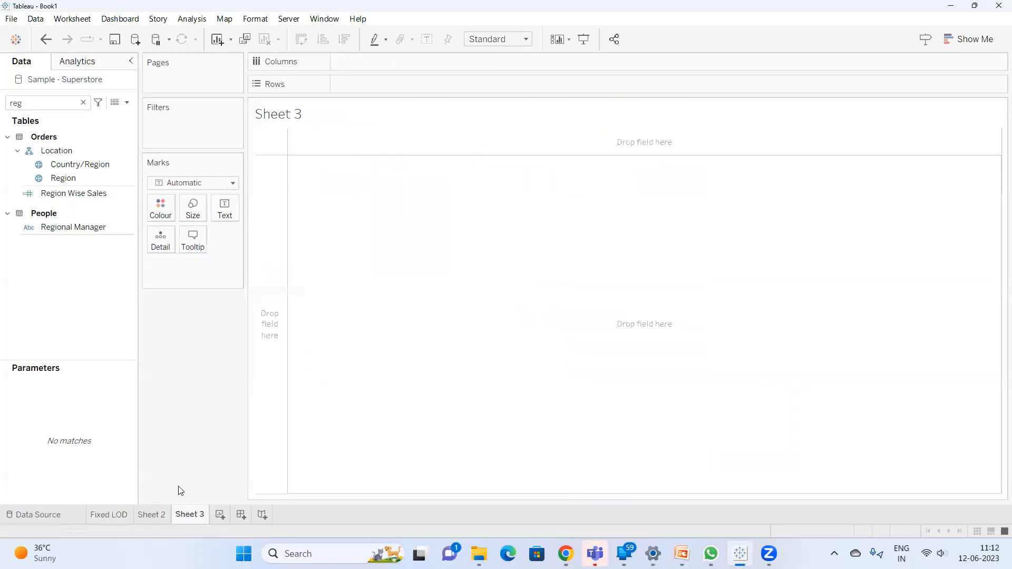
double_click(32, 101)
key("BackSpace")
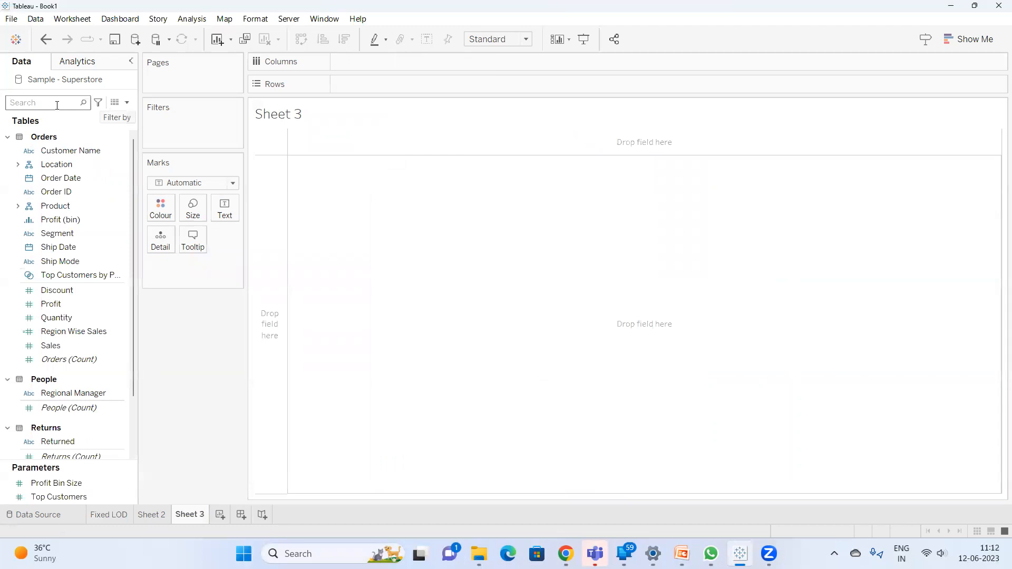
type("region")
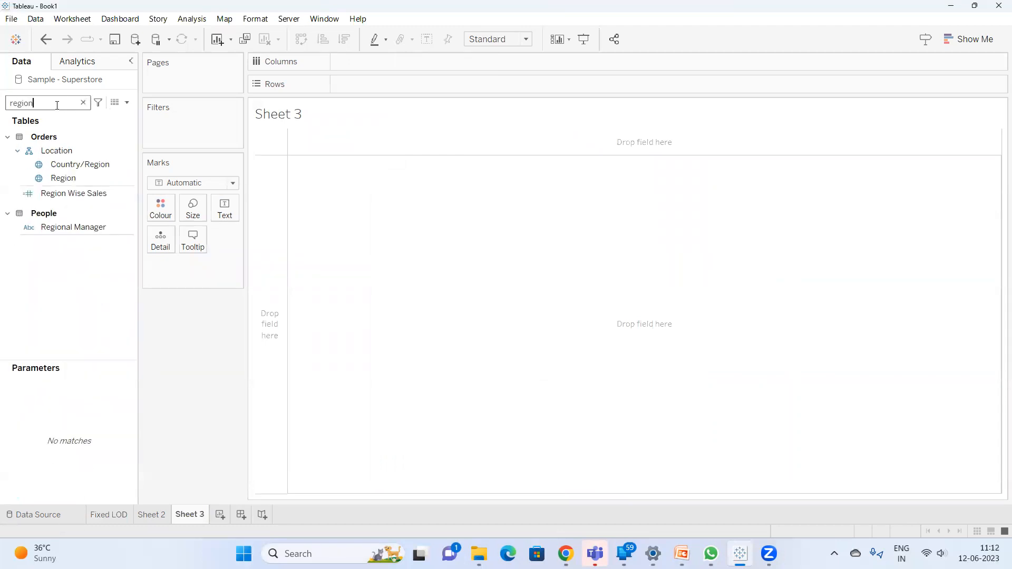
left_click(59, 182)
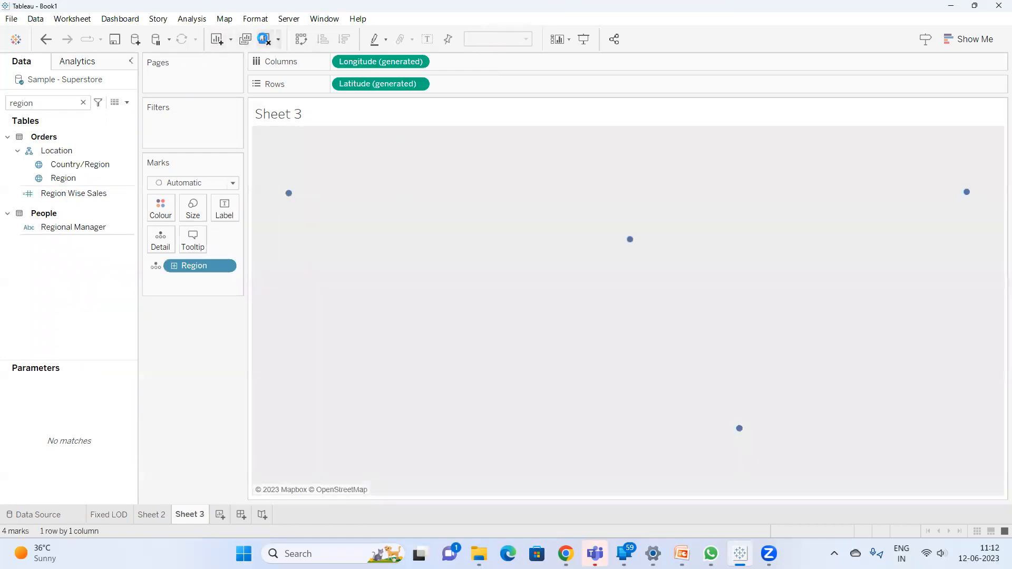
left_click(264, 39)
left_click_drag(63, 178, 345, 84)
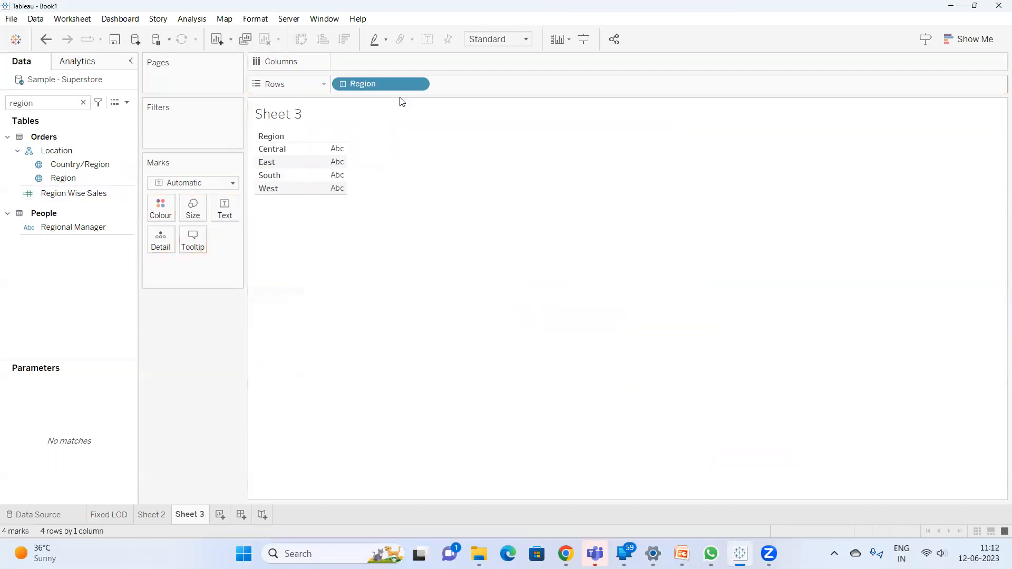
Search the fields for "sa" and add Sales to the Region table on Sheet 3.
double_click(21, 103)
type("sa")
double_click(50, 174)
Turn the Sheet 3 table into a bar chart and swap rows and columns so the bars stand vertically.
left_click(975, 40)
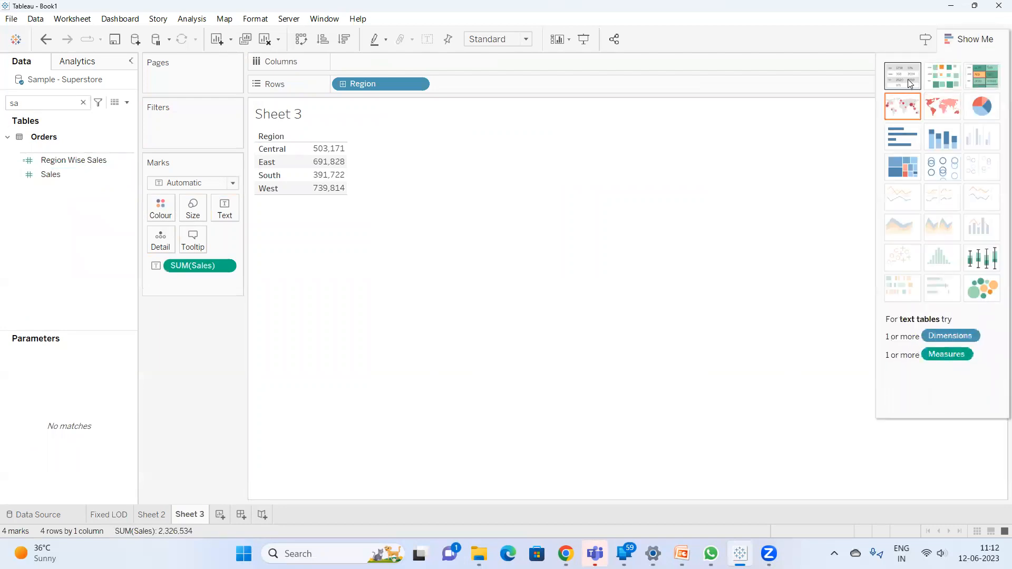
left_click(910, 141)
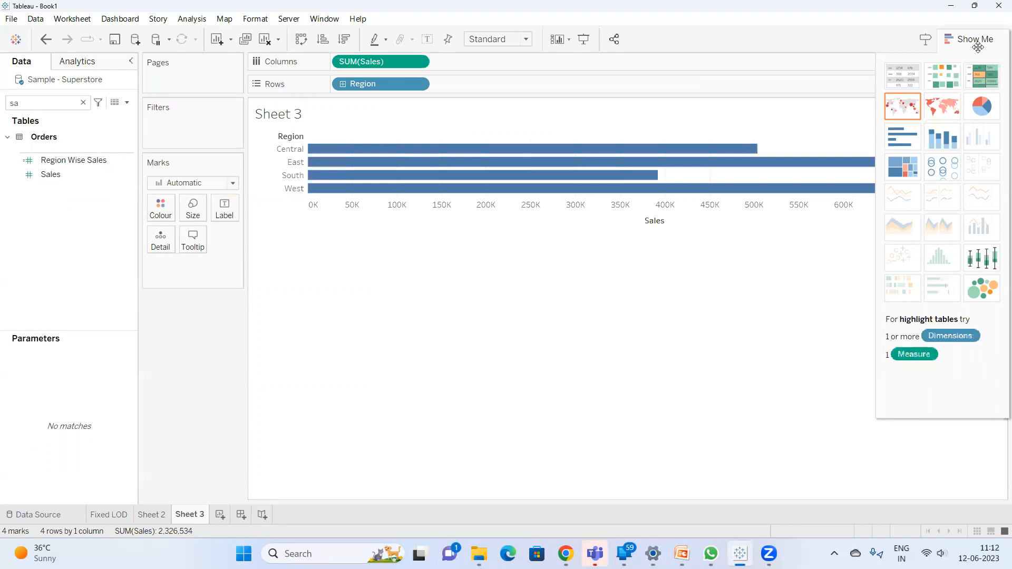
left_click(978, 47)
left_click(301, 39)
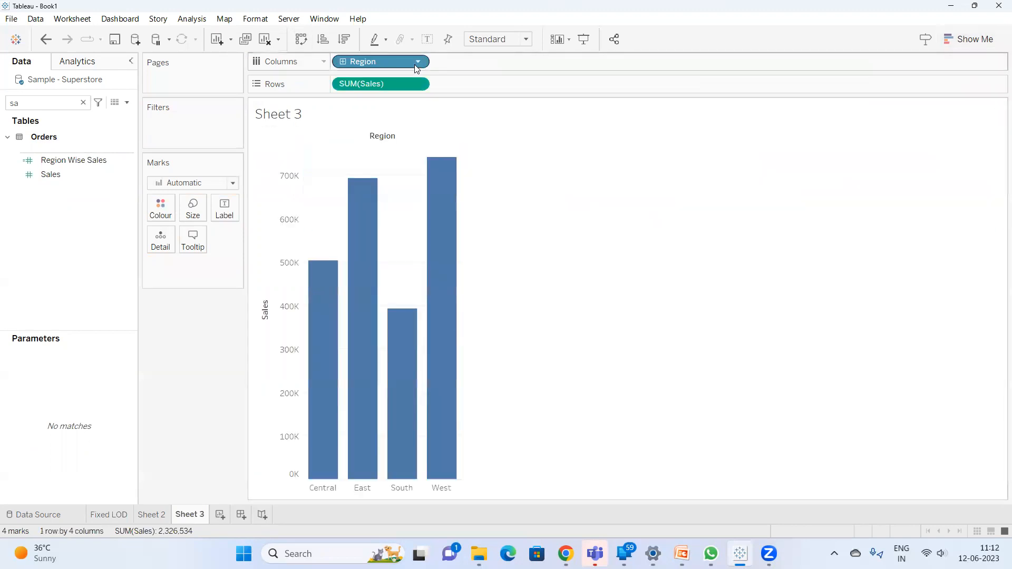
Show the sales labels on the bars and colour the bars by Region.
left_click(427, 39)
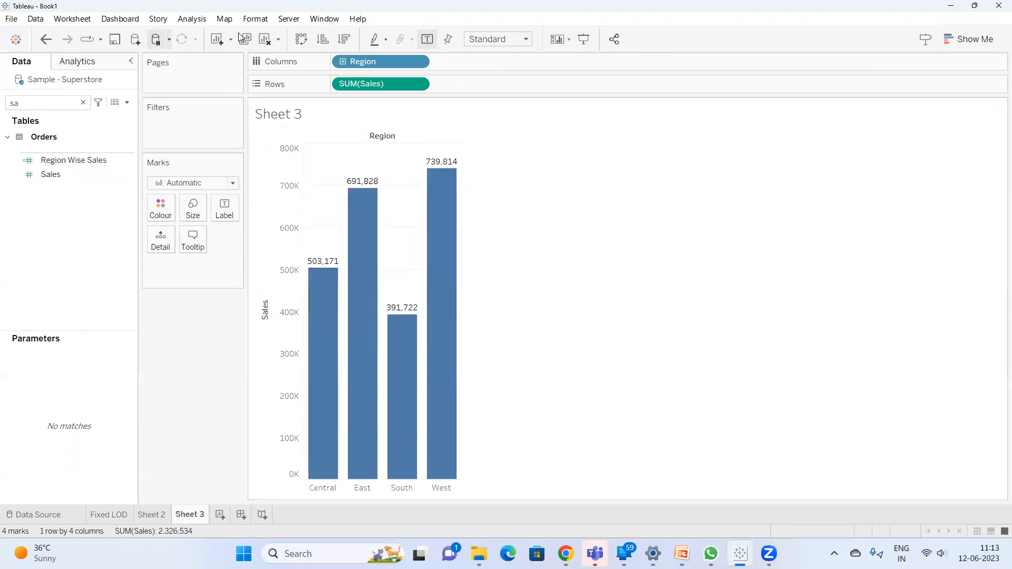
left_click_drag(373, 62, 163, 217)
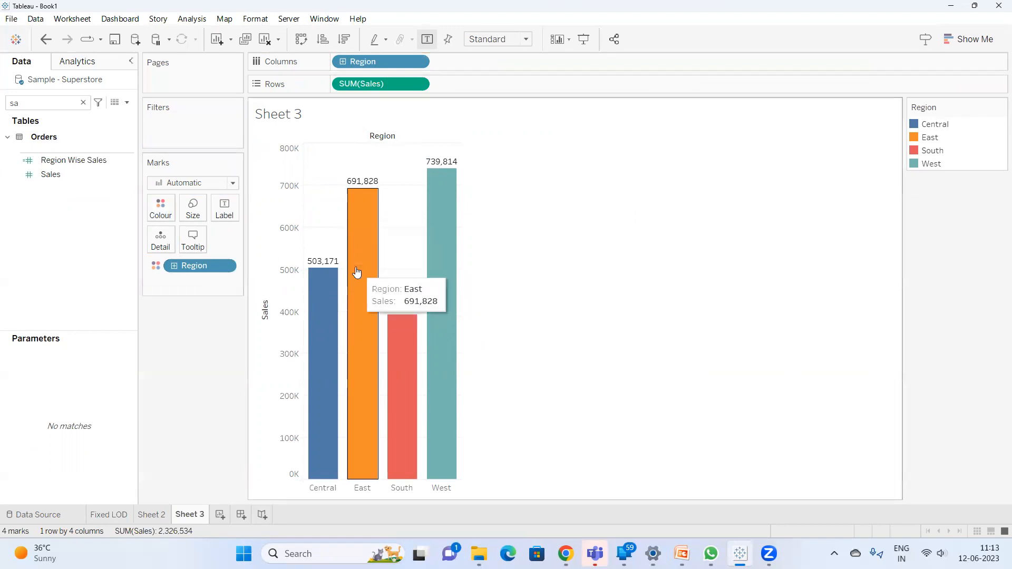
mouse_move(315, 296)
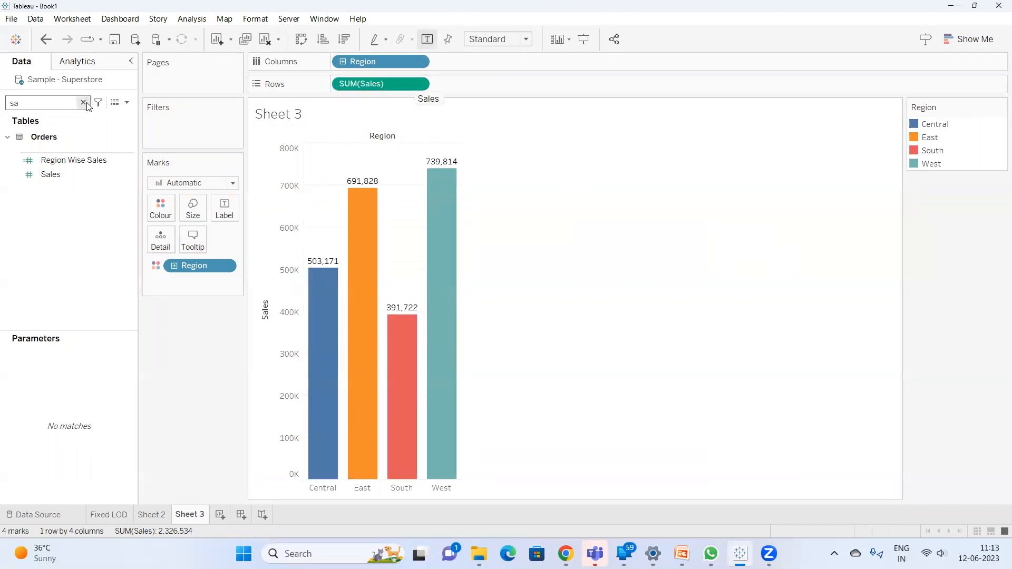
Export the data source's Orders table to the Desktop as a CSV file named "Include LOD Explanation".
right_click(87, 82)
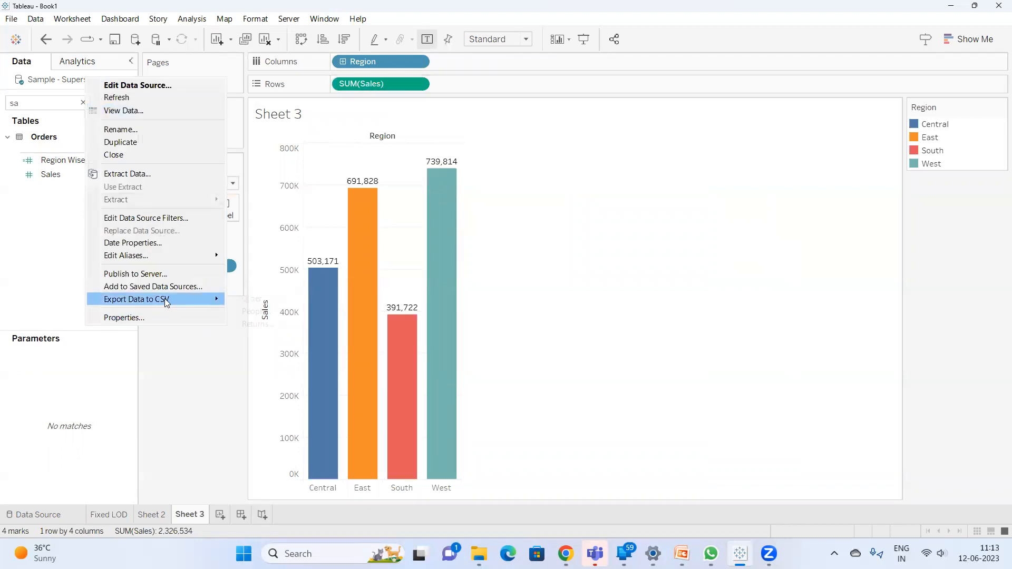
mouse_move(164, 298)
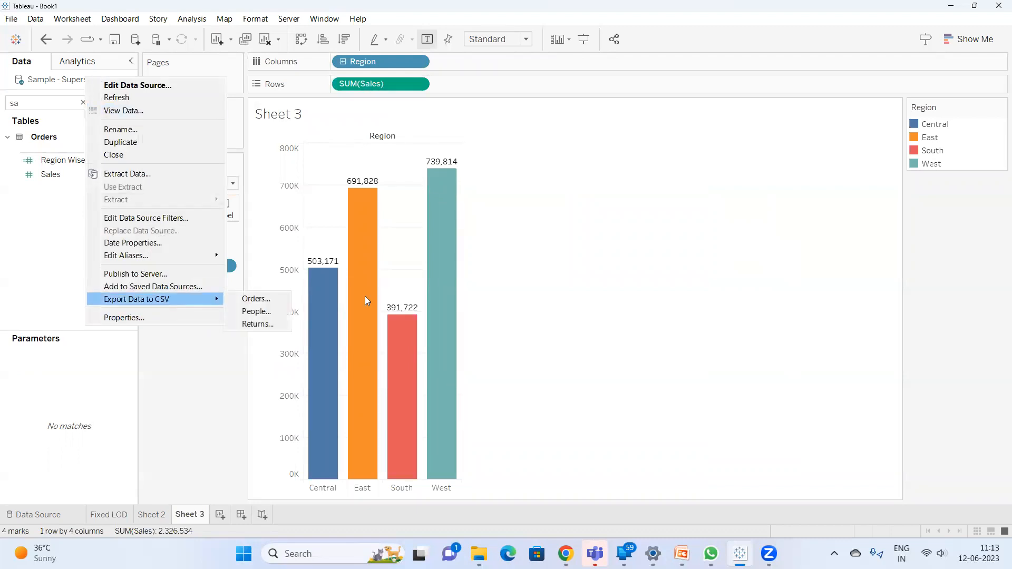
left_click(255, 298)
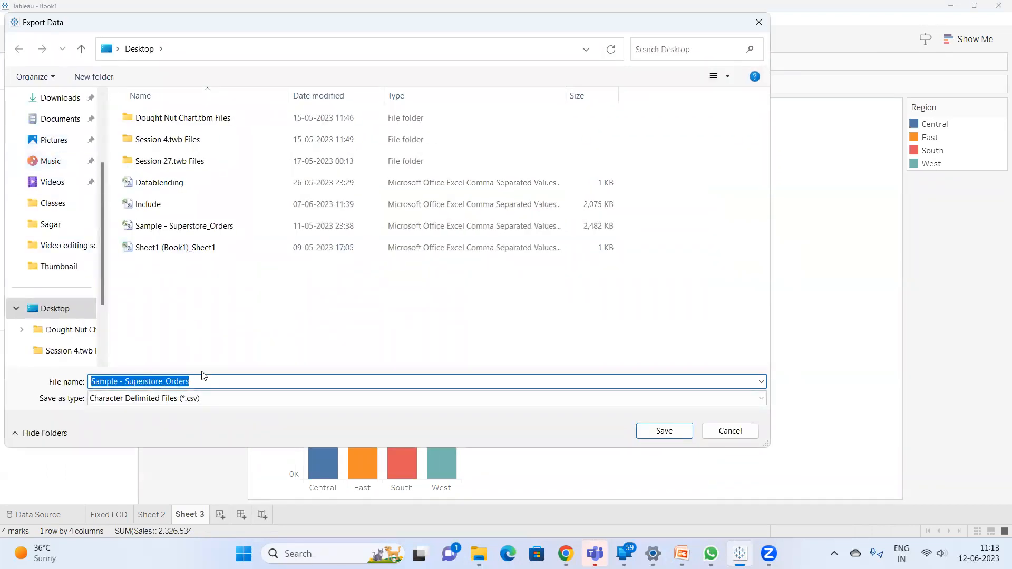
type("Include LOD")
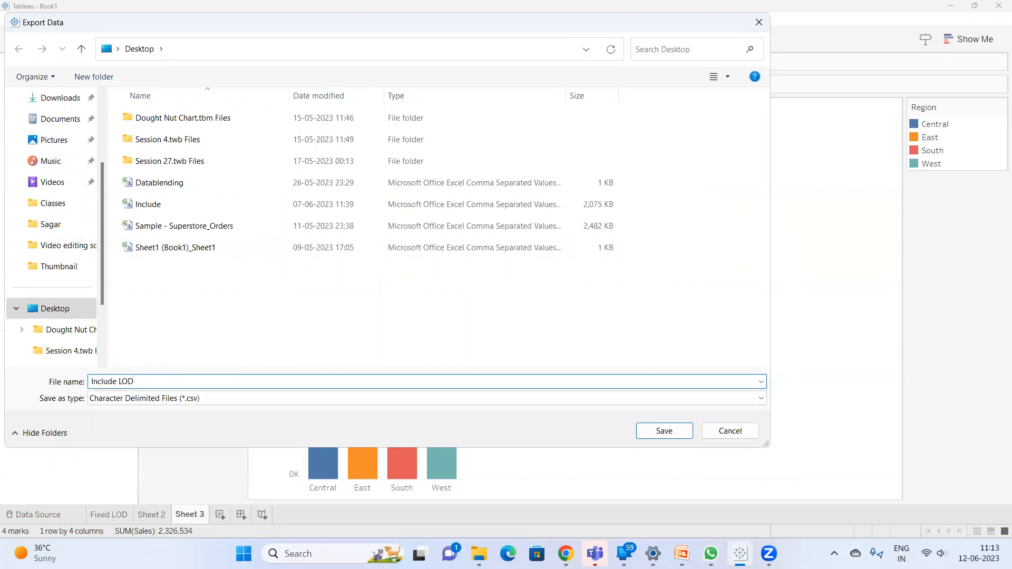
type(" Explanation")
left_click(647, 434)
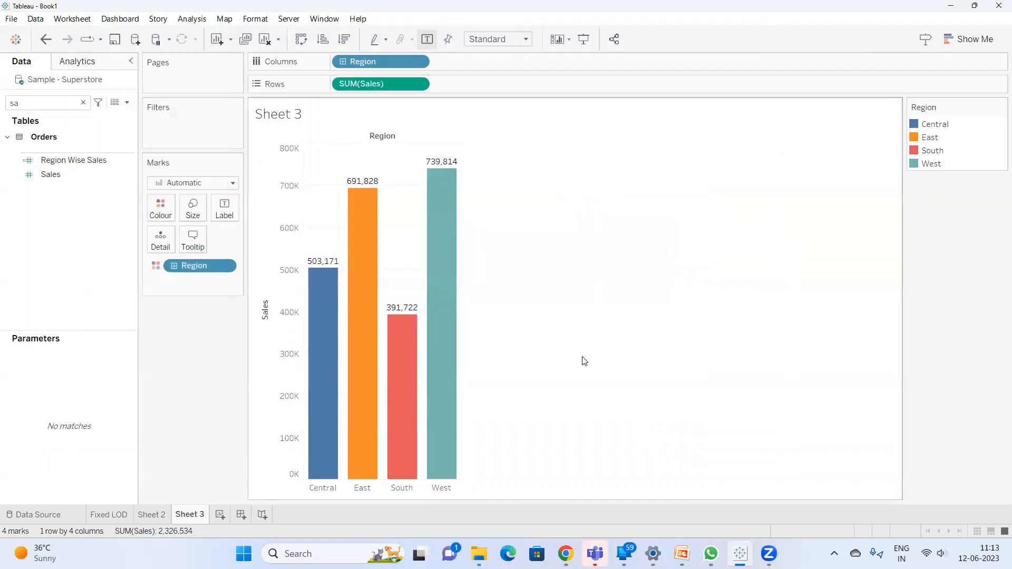
Open the exported "Include LOD Explanation" file from the Desktop folder in Excel and dismiss the document recovery list.
key("super+d")
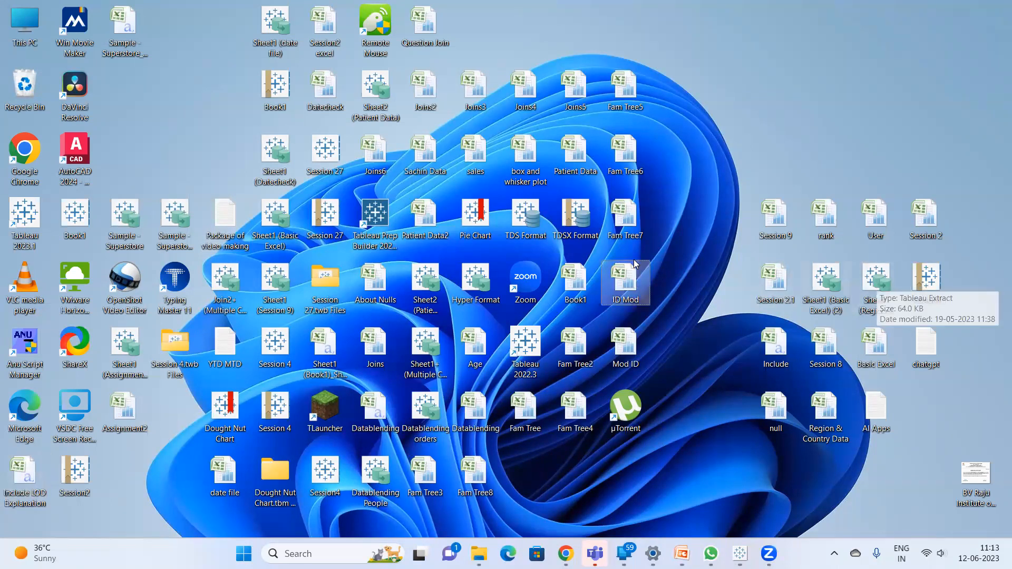
left_click(478, 553)
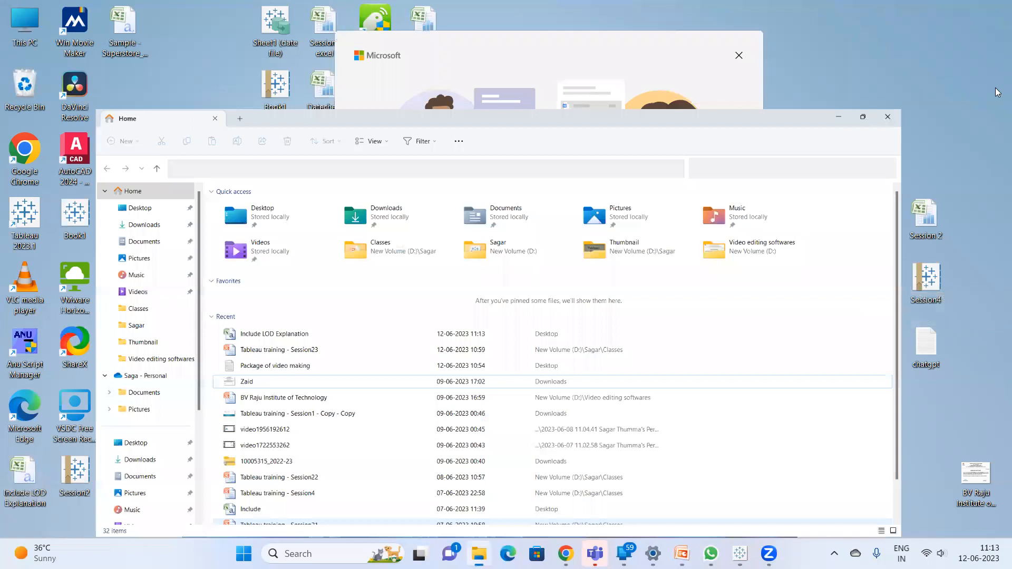
left_click(45, 125)
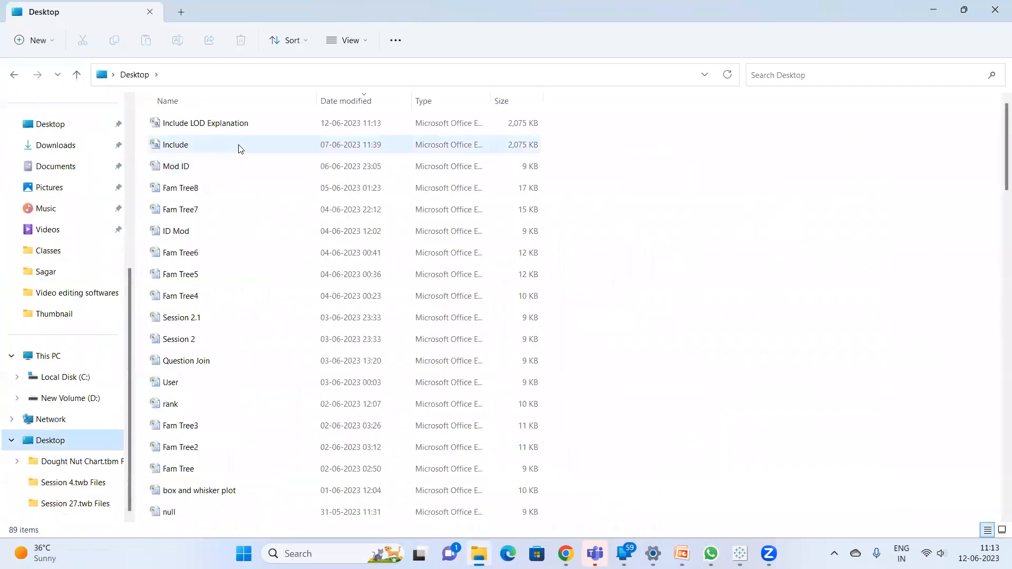
double_click(206, 123)
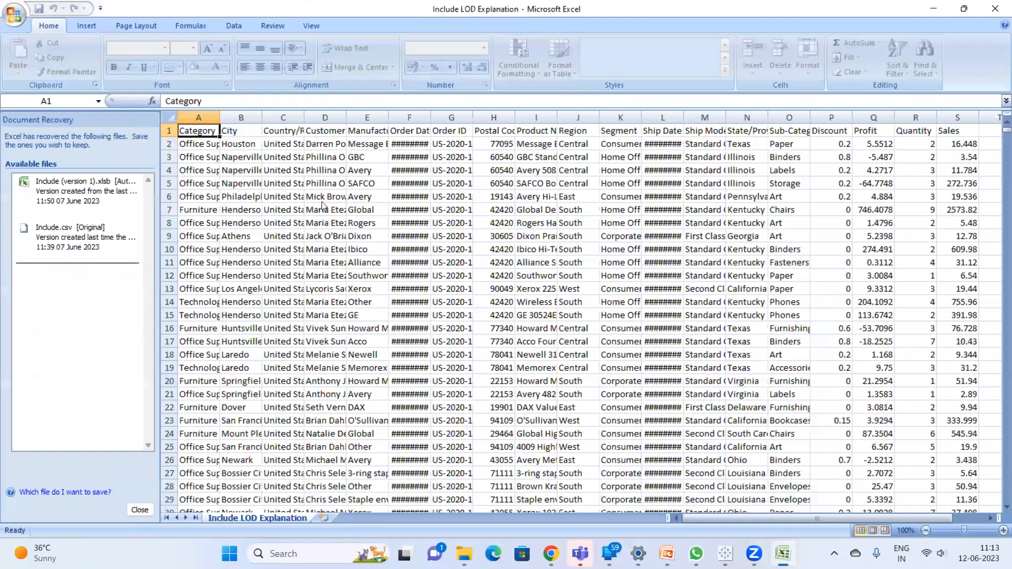
key("Return")
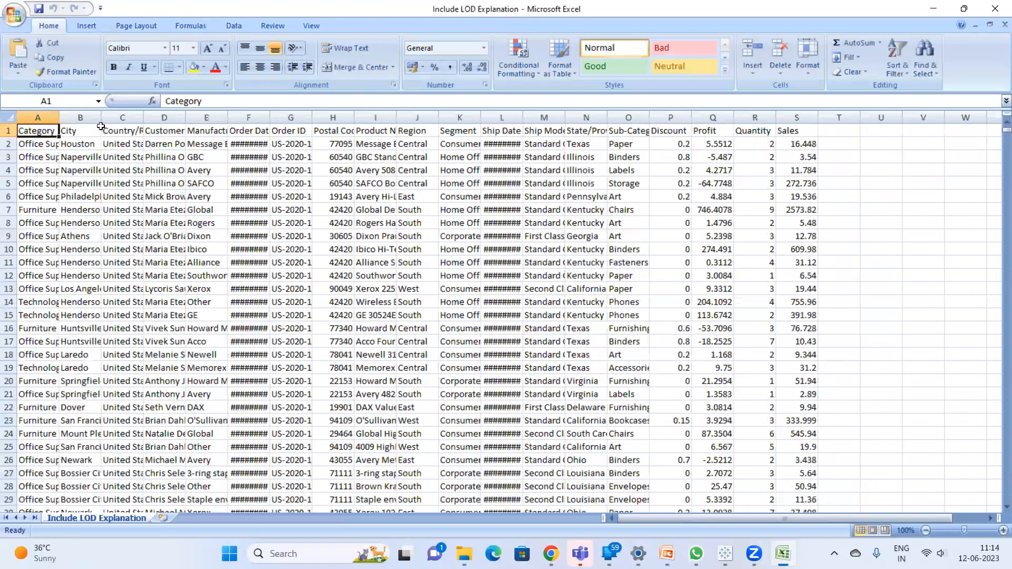
Highlight the entire Sales and Region columns with yellow fill.
left_click(796, 118)
left_click(193, 67)
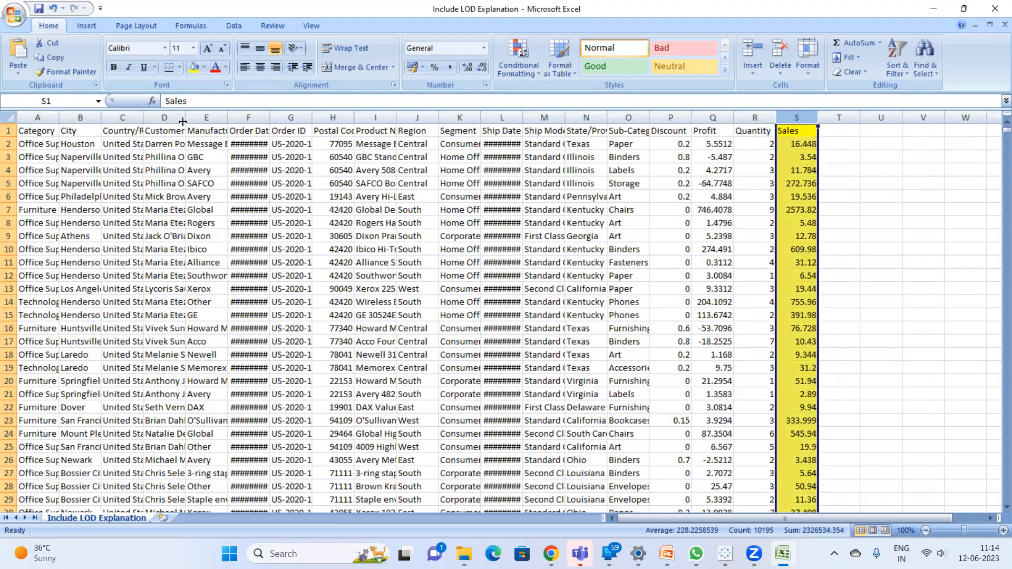
left_click(416, 117)
left_click(192, 70)
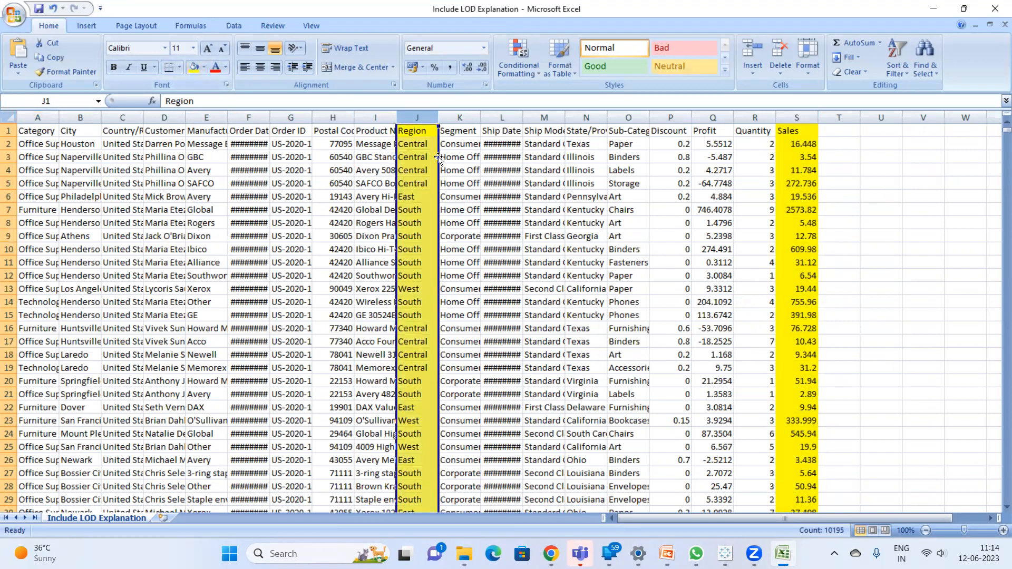
Filter the data to the Central region only and select all the filtered Sales values from the header down.
left_click(337, 131)
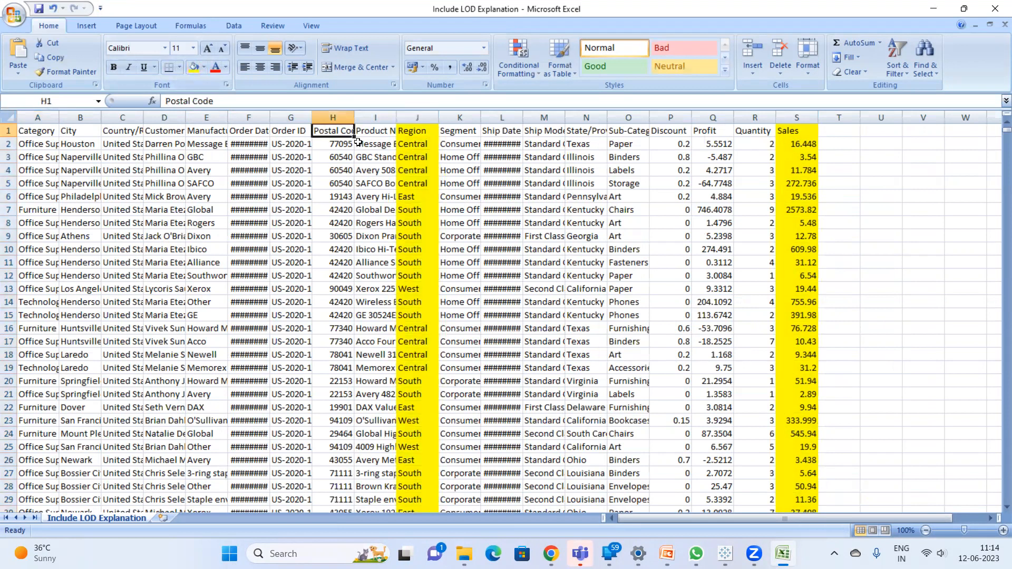
key("ctrl+shift+l")
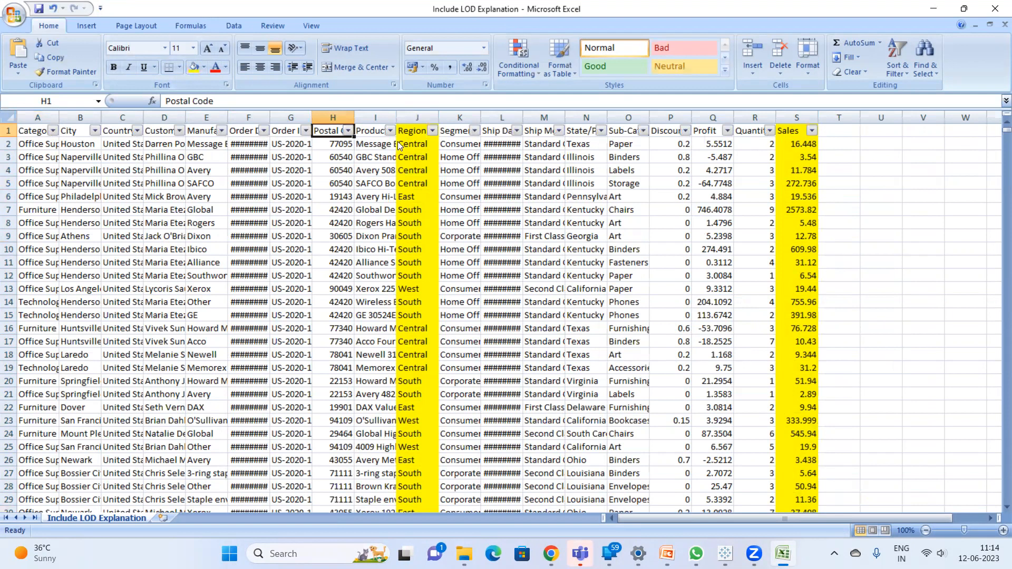
left_click(432, 132)
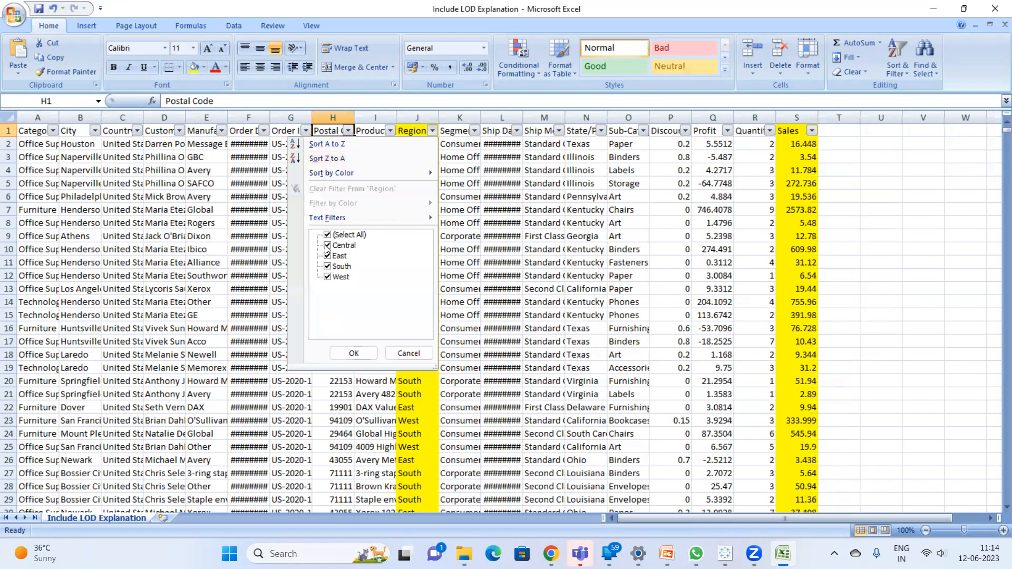
left_click(328, 235)
left_click(327, 245)
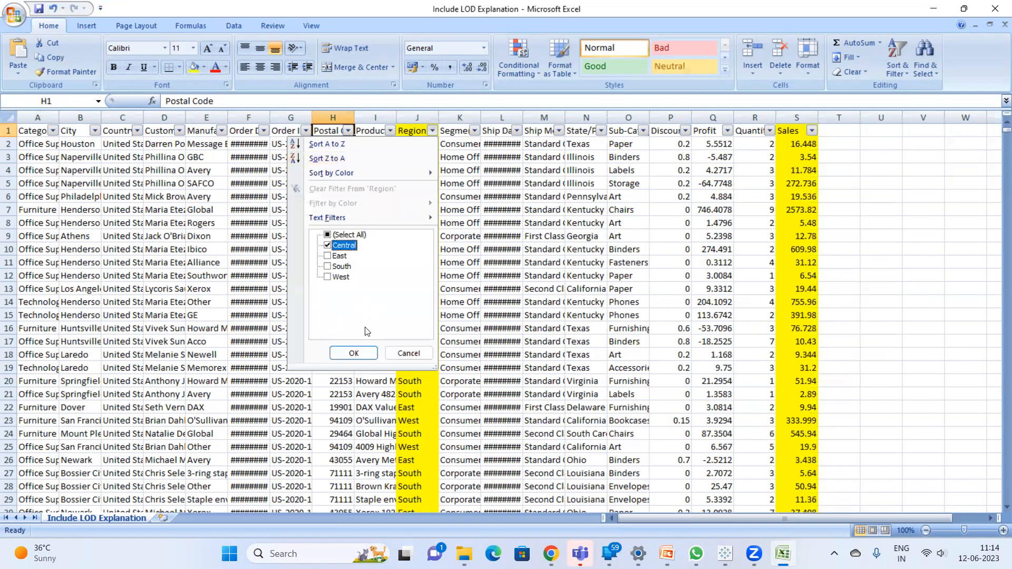
left_click(354, 353)
left_click(803, 132)
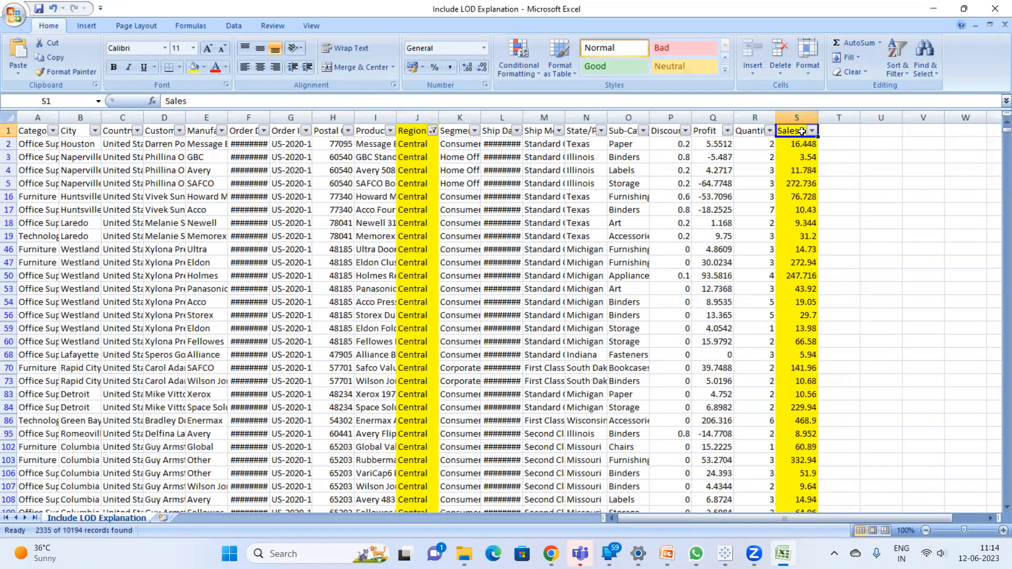
key("ctrl+shift+Down")
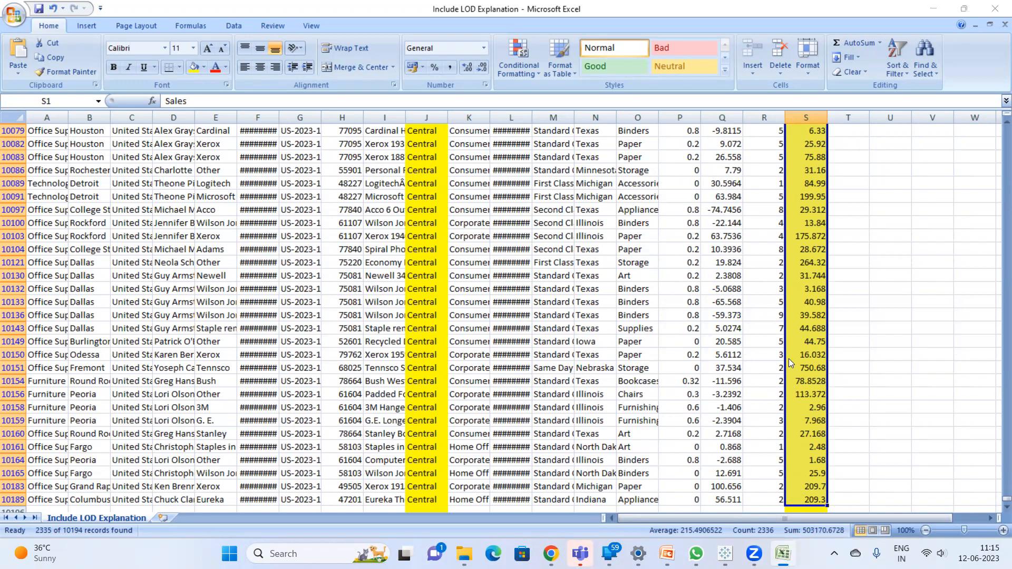
Open the Calculator and divide 503170 by 2336 to work out the Central region's average sales.
key("super")
type("ca")
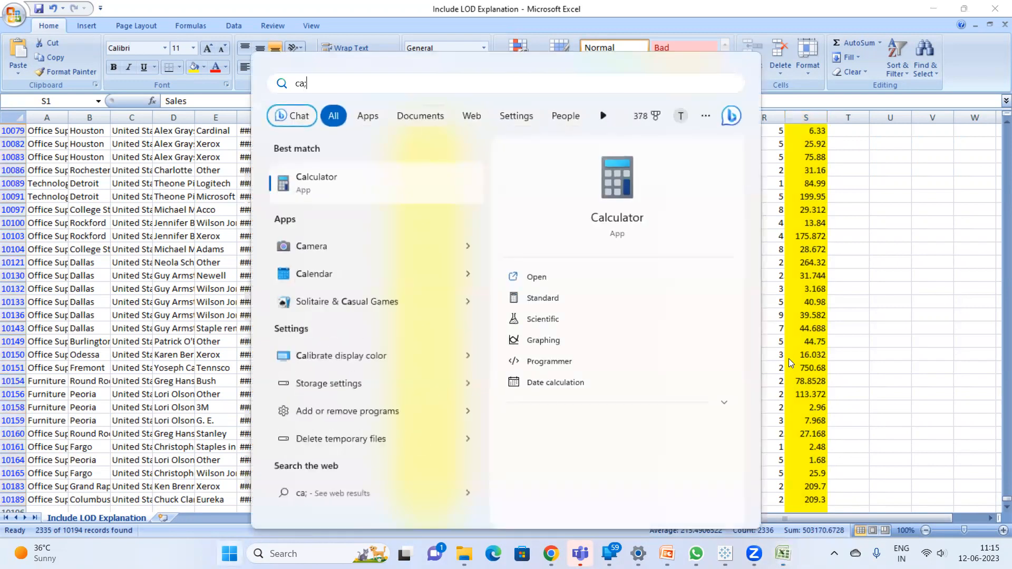
type("l")
key("Return")
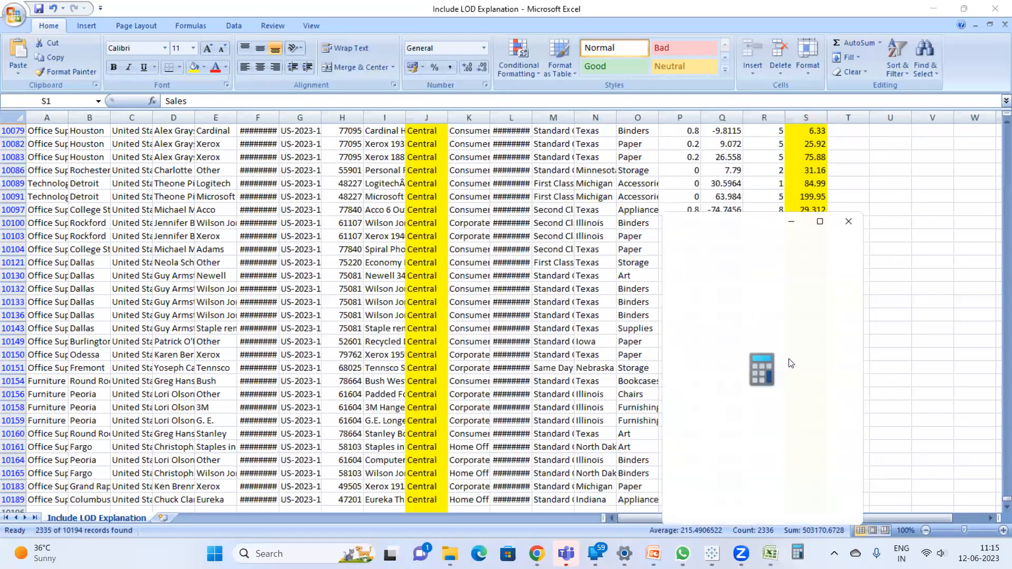
type("5,03,177")
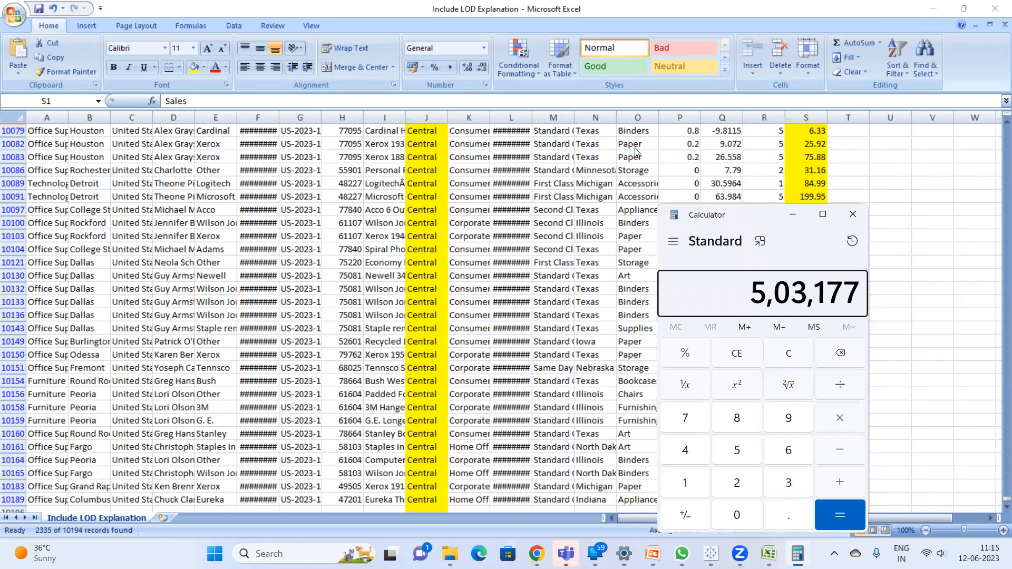
left_click_drag(696, 219, 425, 185)
key("BackSpace")
type("0")
key("slash")
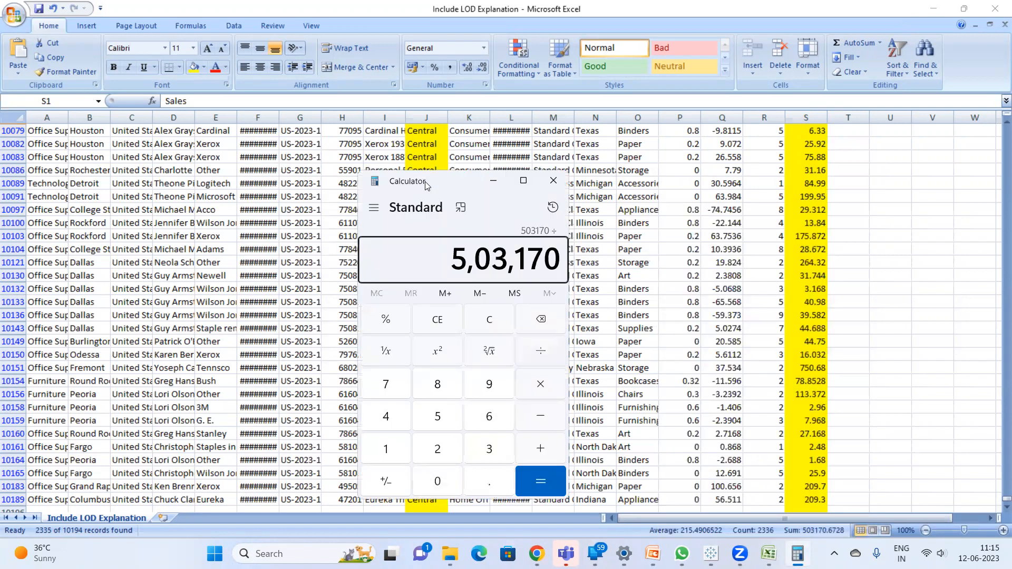
type("2336")
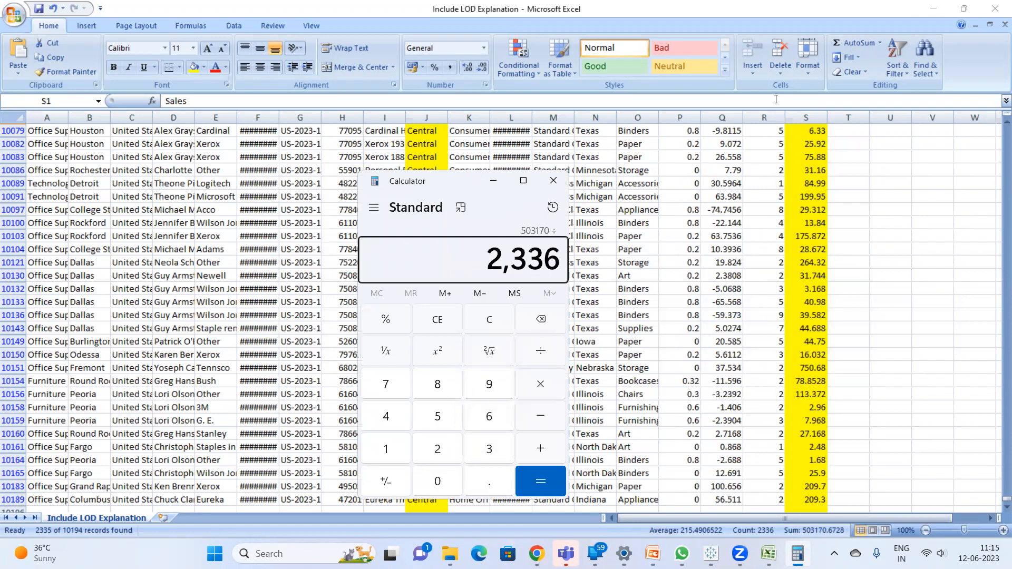
left_click(557, 492)
Switch to Tableau and change the Sales aggregation on Sheet 3 from sum to average.
left_click(711, 554)
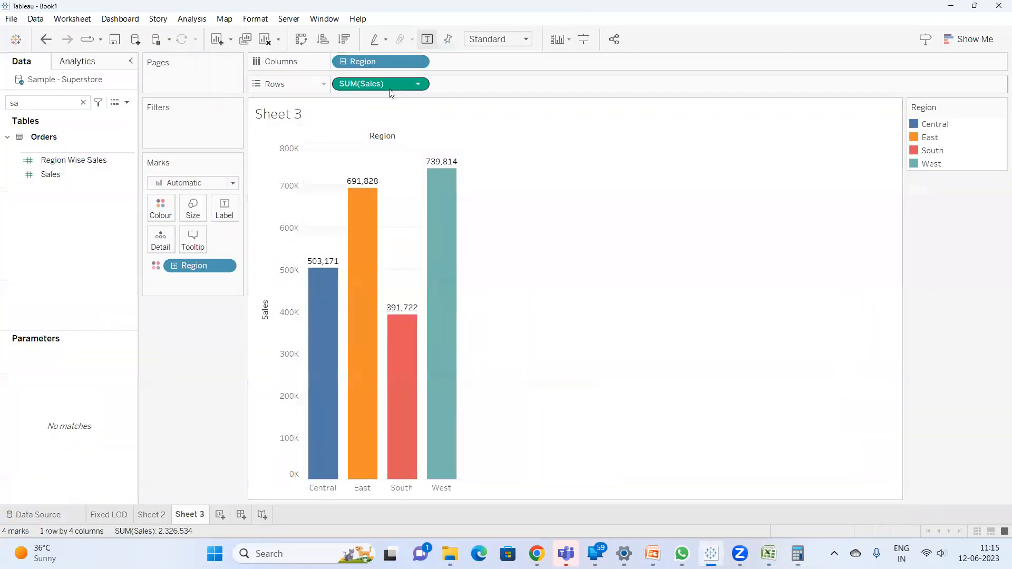
right_click(390, 85)
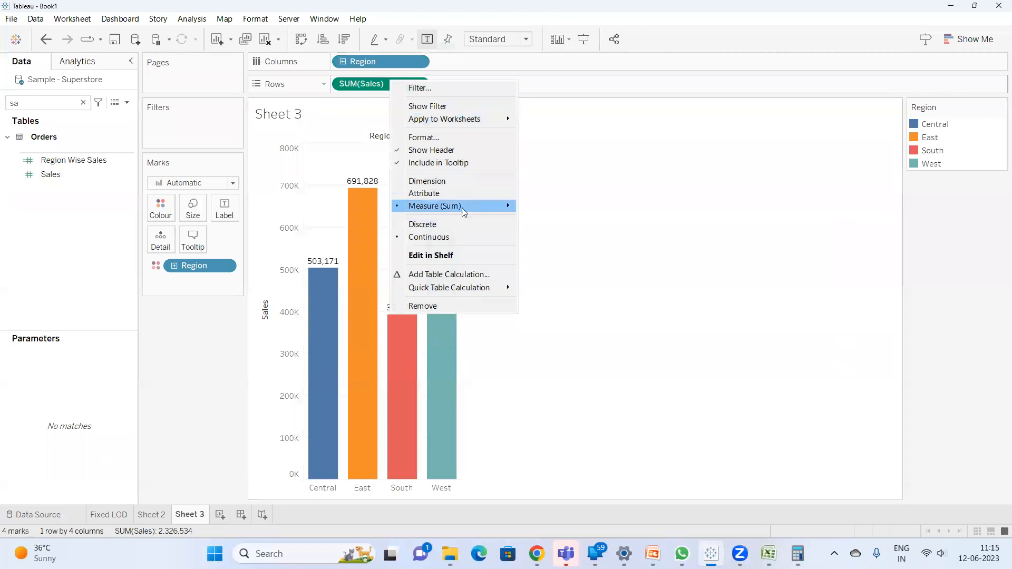
mouse_move(462, 206)
left_click(542, 218)
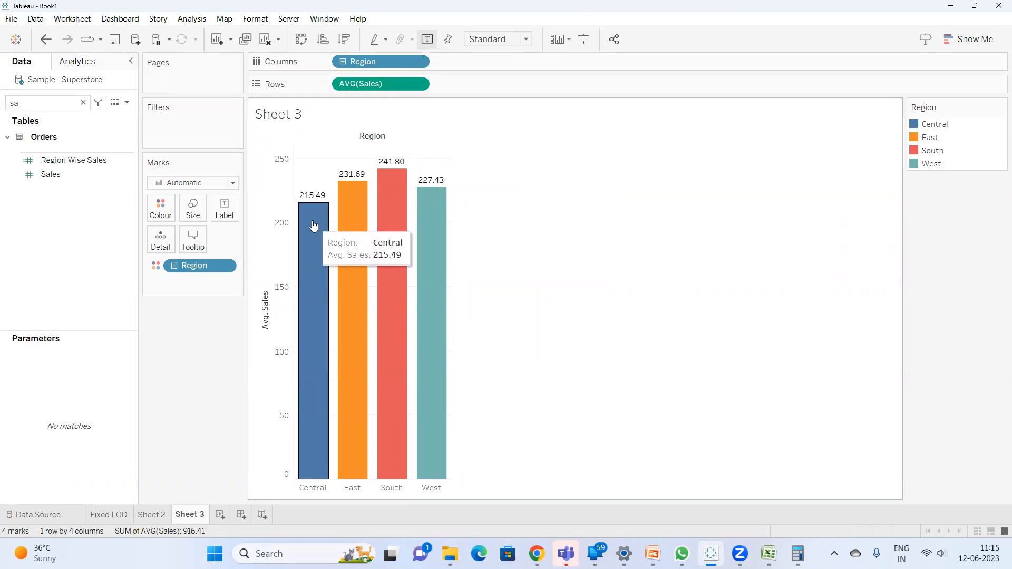
Compare the calculated average with the Central bar, then review the filtered Central rows in Excel from the header row.
key("alt+Tab")
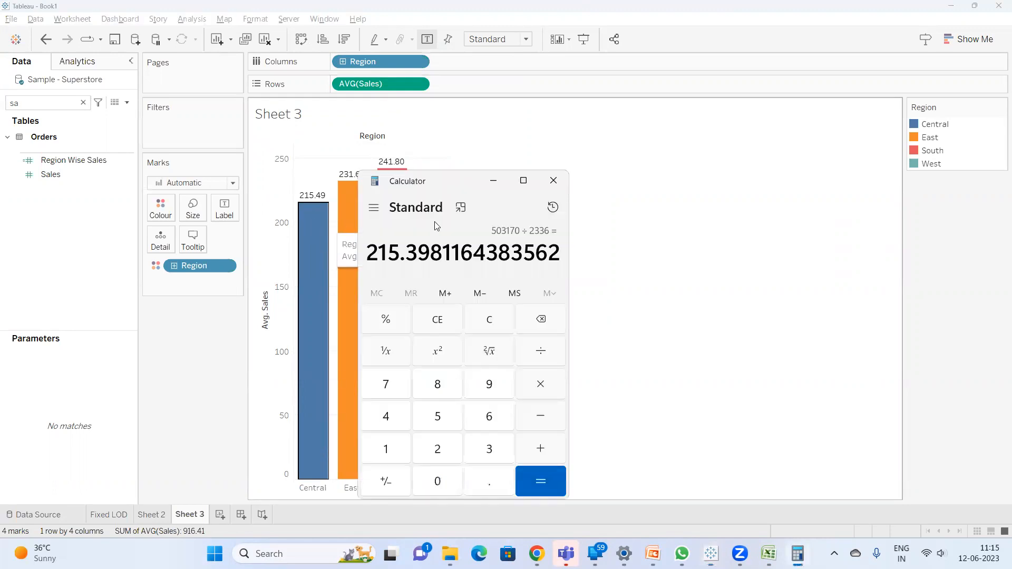
left_click(954, 6)
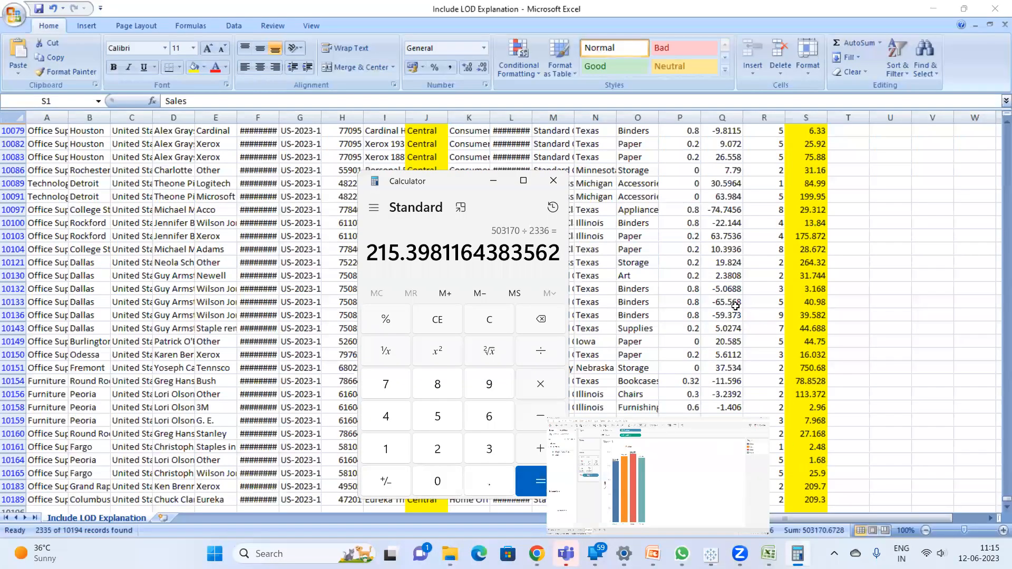
key("alt+Tab")
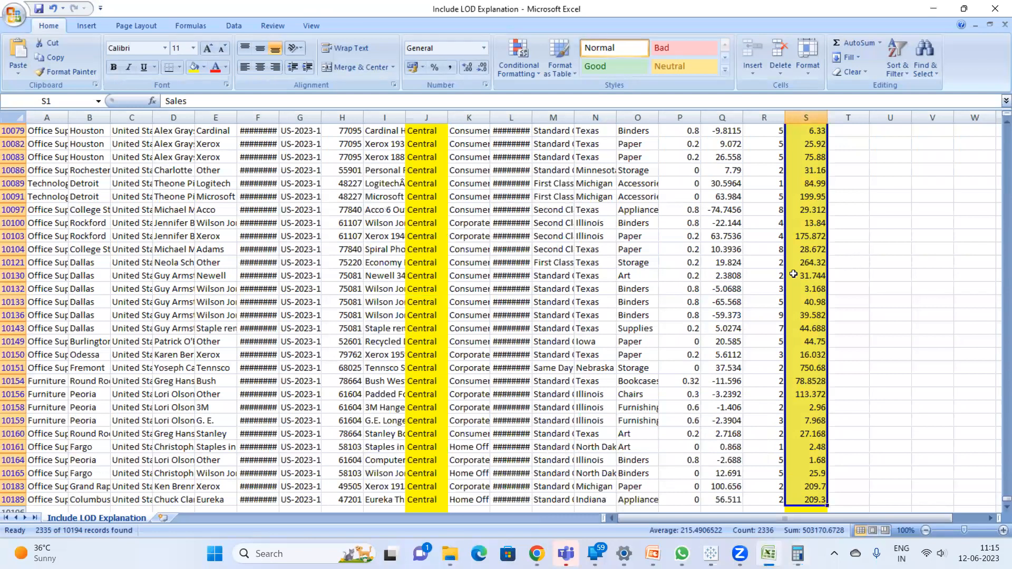
left_click(814, 280)
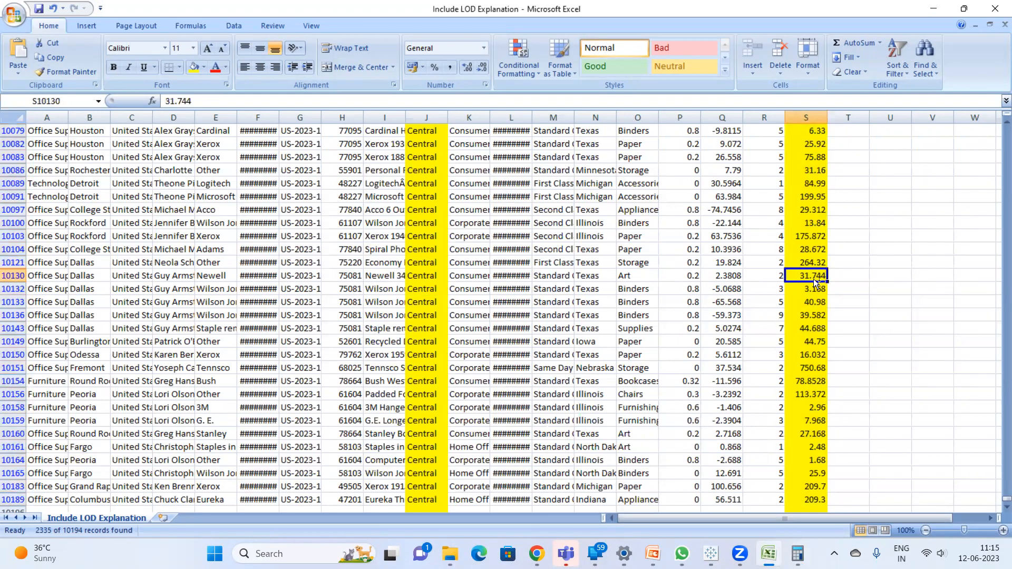
key("ctrl+Up")
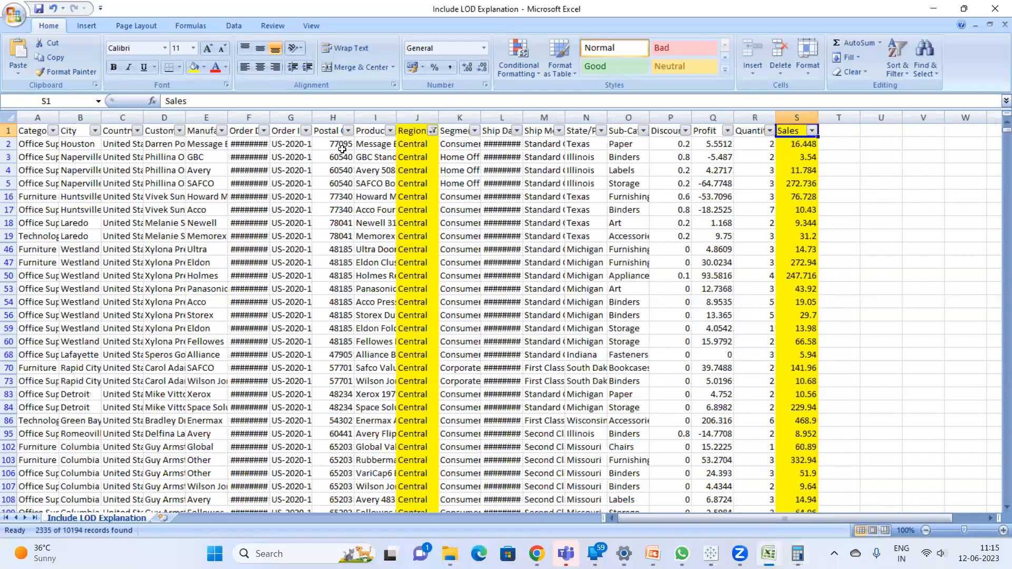
left_click(240, 136)
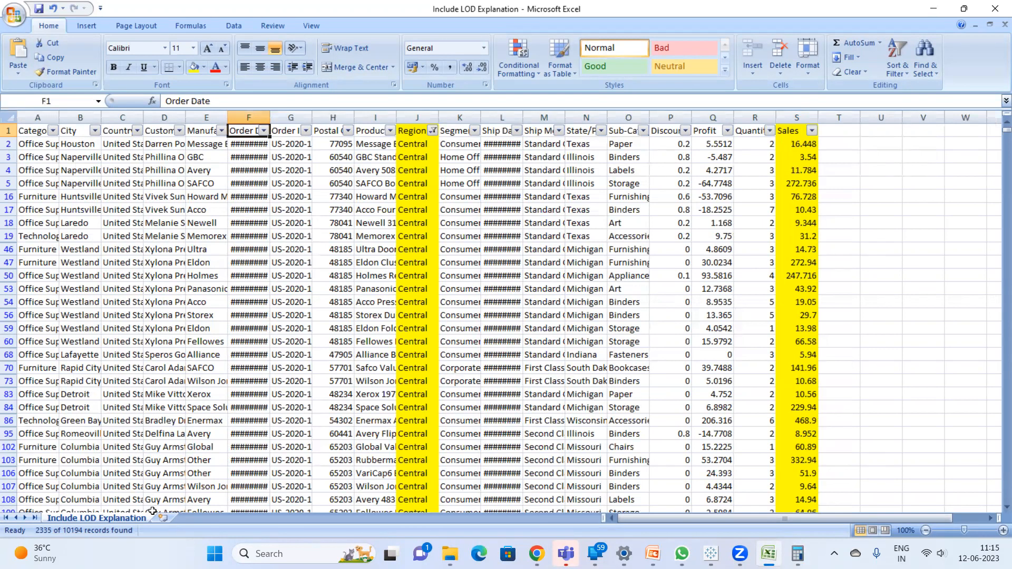
Switch back to Tableau, add a new worksheet and place Region on its rows.
key("alt+Tab")
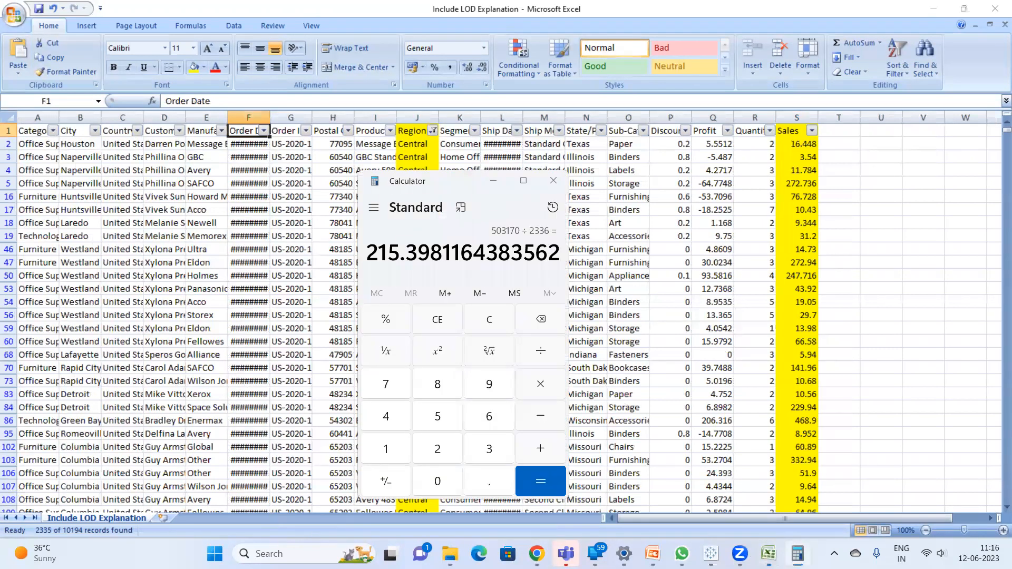
key("alt+Tab")
key("alt+Tab")
left_click(216, 515)
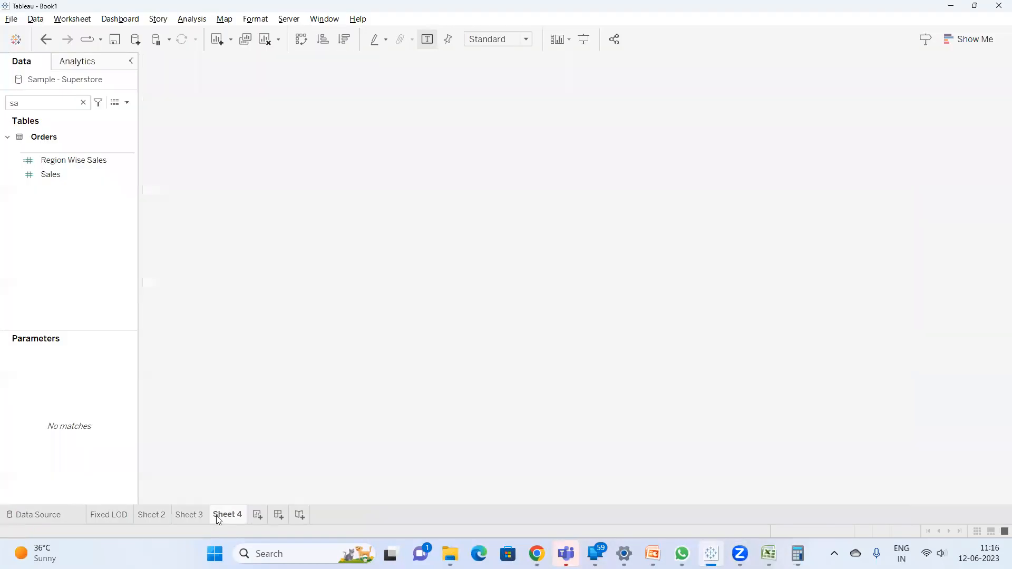
left_click(82, 103)
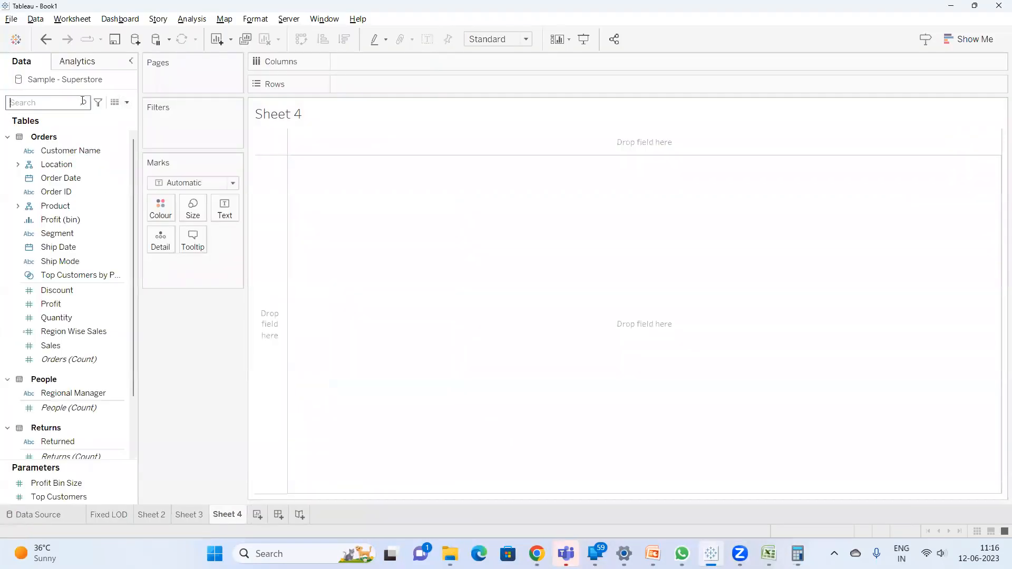
type("reg")
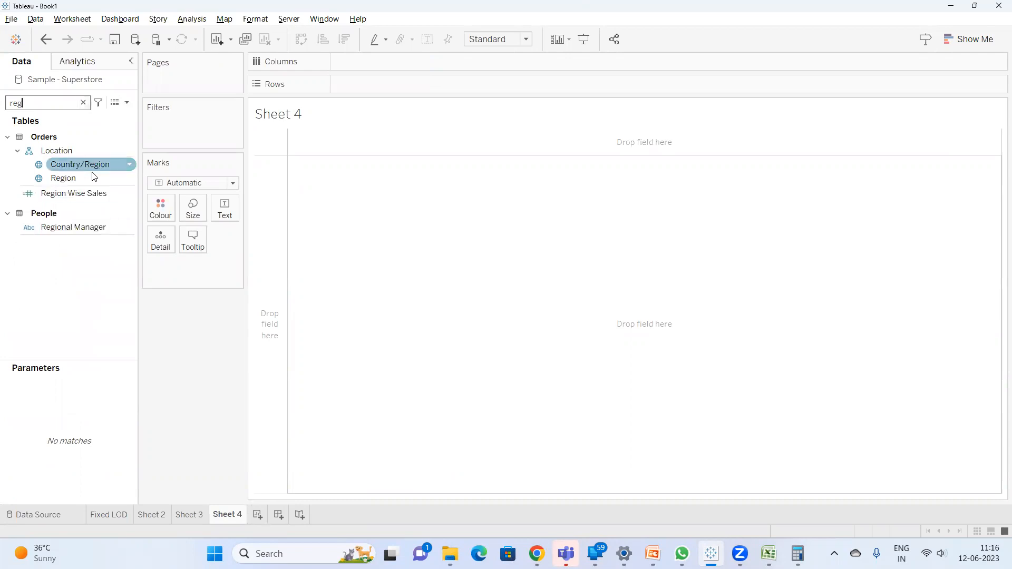
left_click_drag(94, 176, 157, 156)
left_click_drag(63, 178, 355, 93)
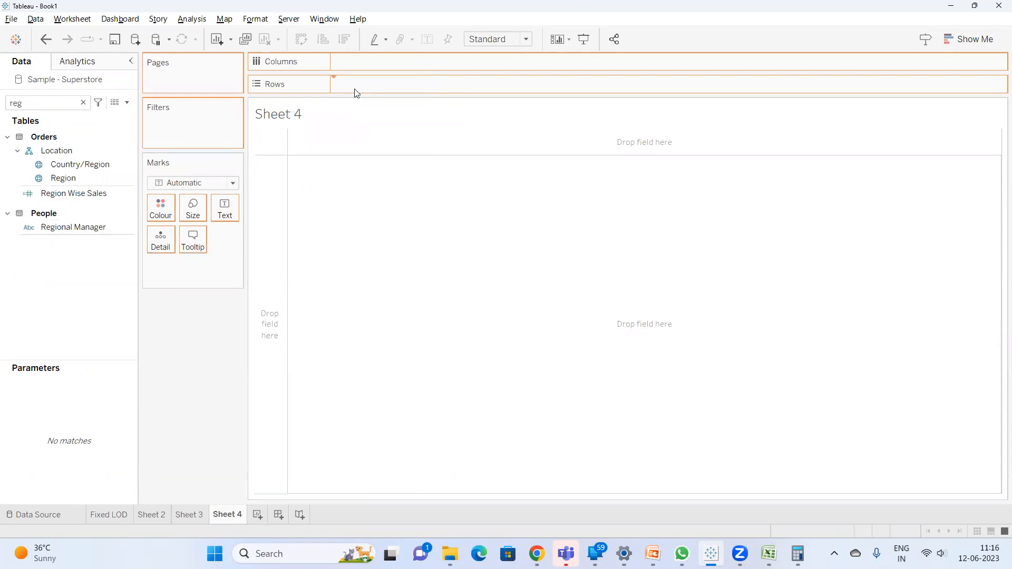
Find the State/Province field and add it to the rows of Sheet 4 after Region.
double_click(40, 103)
type("sta")
left_click_drag(76, 164, 10, 224)
double_click(34, 105)
type("s")
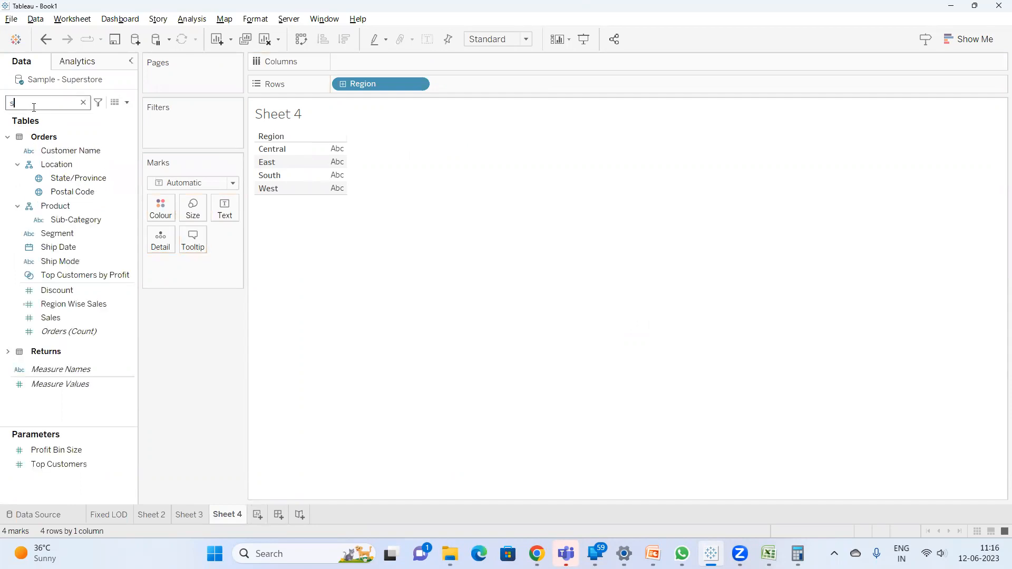
type("u")
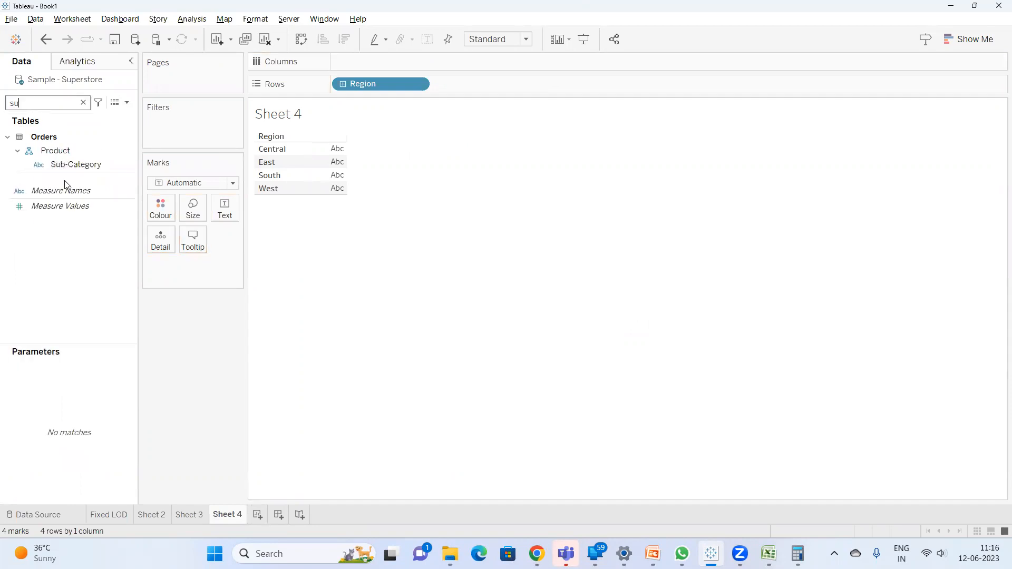
left_click(69, 165)
key("BackSpace")
type("ta")
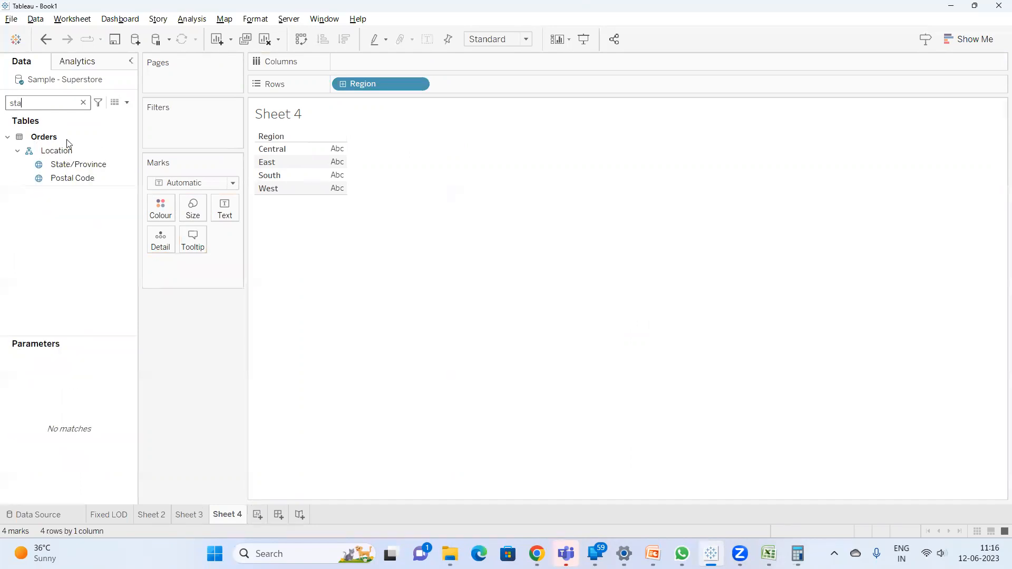
left_click_drag(78, 164, 536, 84)
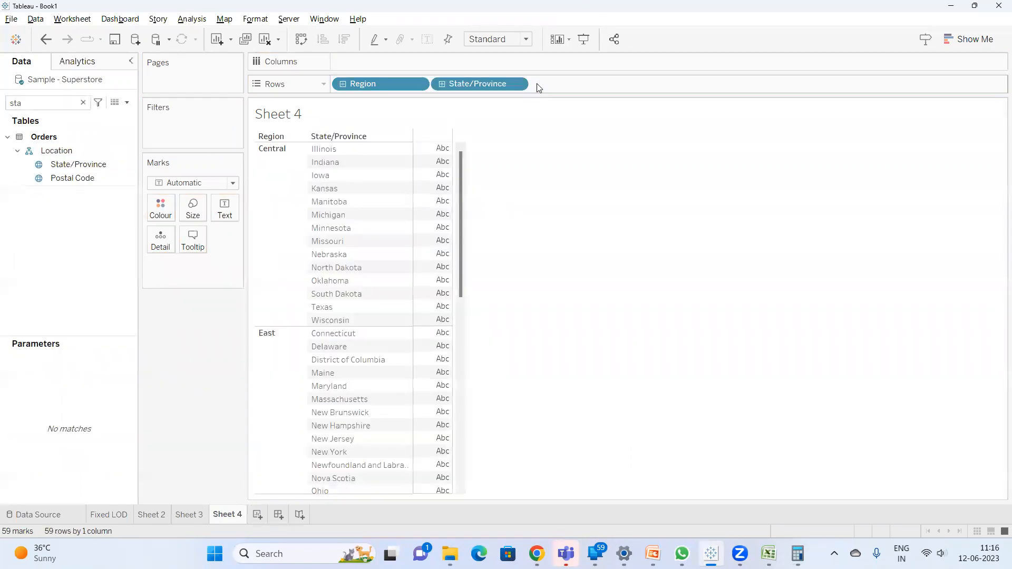
Find the Sales field and add it to Sheet 4 as the values for each state.
double_click(31, 103)
type("a")
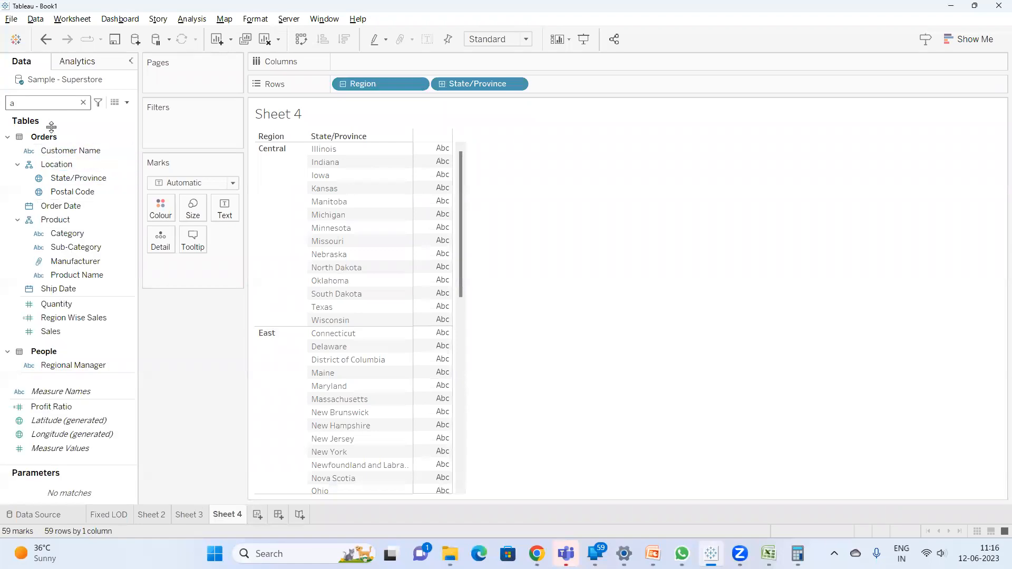
type("s")
left_click(62, 174)
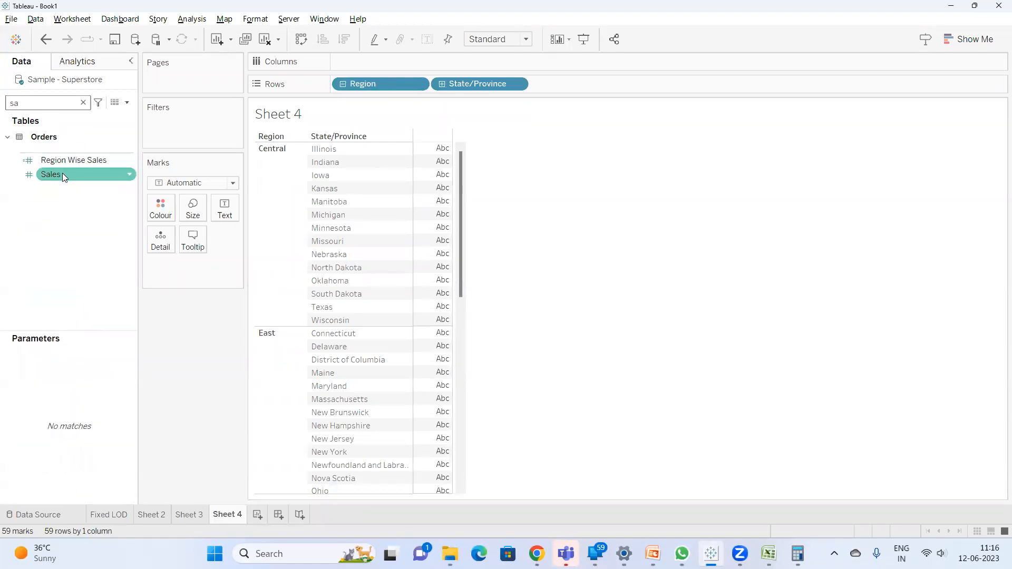
double_click(61, 173)
left_click(516, 197)
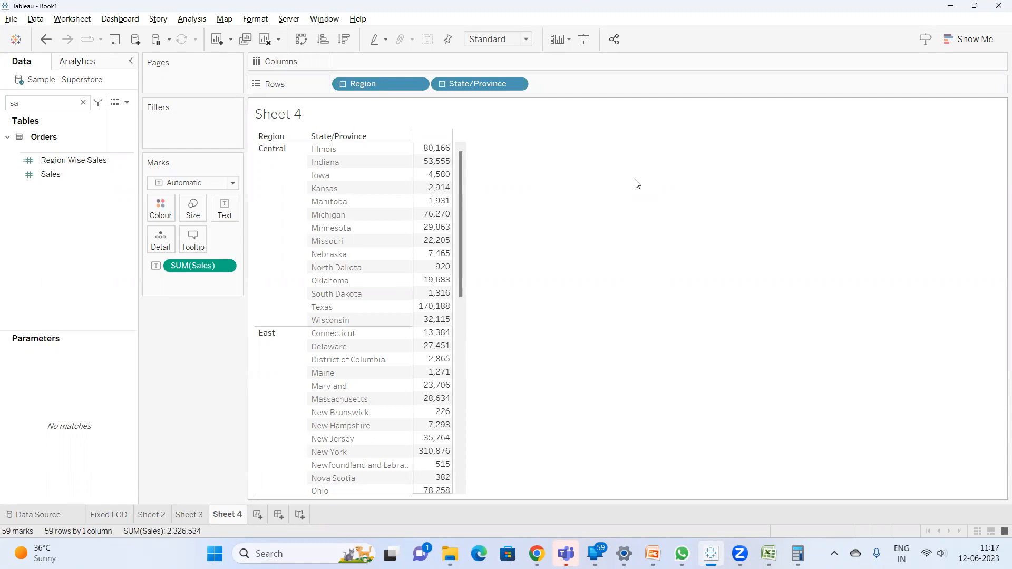
Highlight the sales values of all Central states, Illinois to Wisconsin, to examine the state-level totals within the region.
left_click_drag(429, 152, 420, 322)
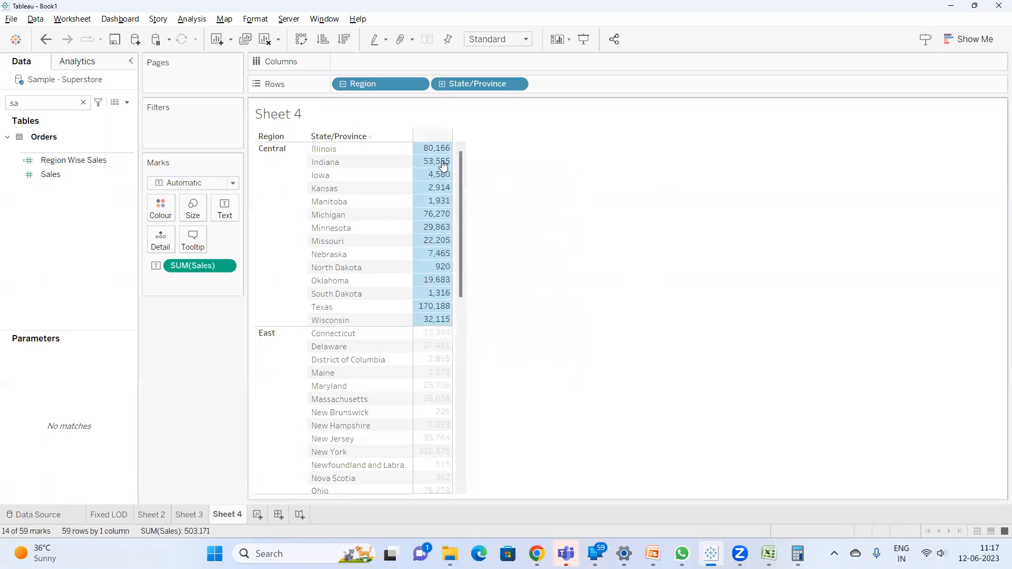
left_click(567, 176)
left_click_drag(437, 147, 417, 319)
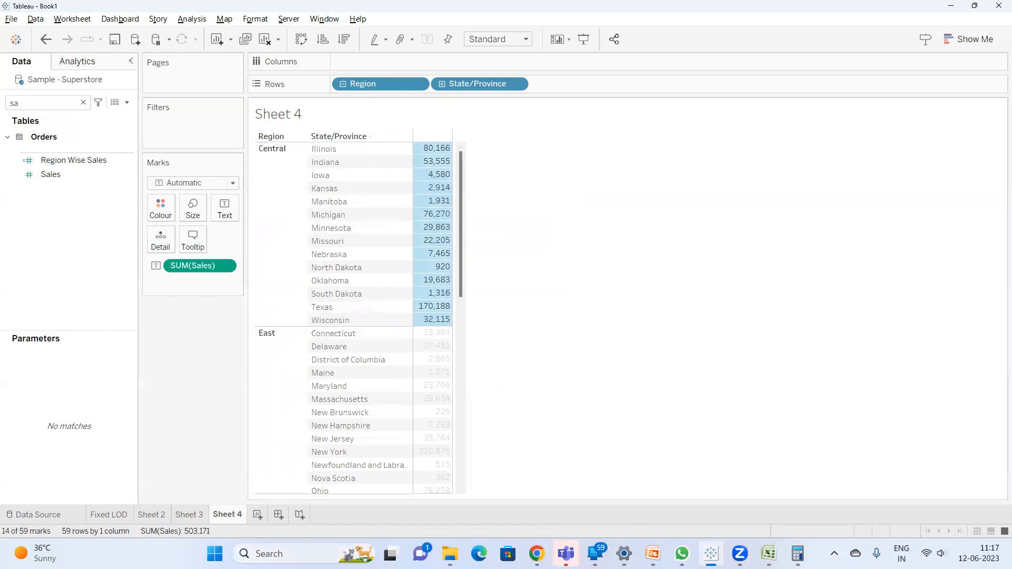
left_click(589, 376)
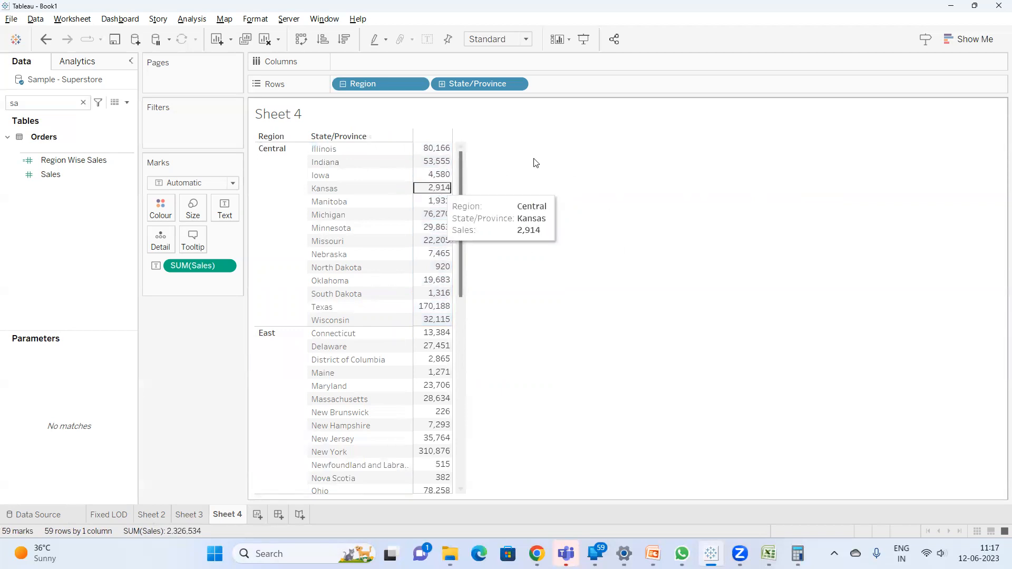
mouse_move(430, 154)
left_click_drag(431, 153, 448, 323)
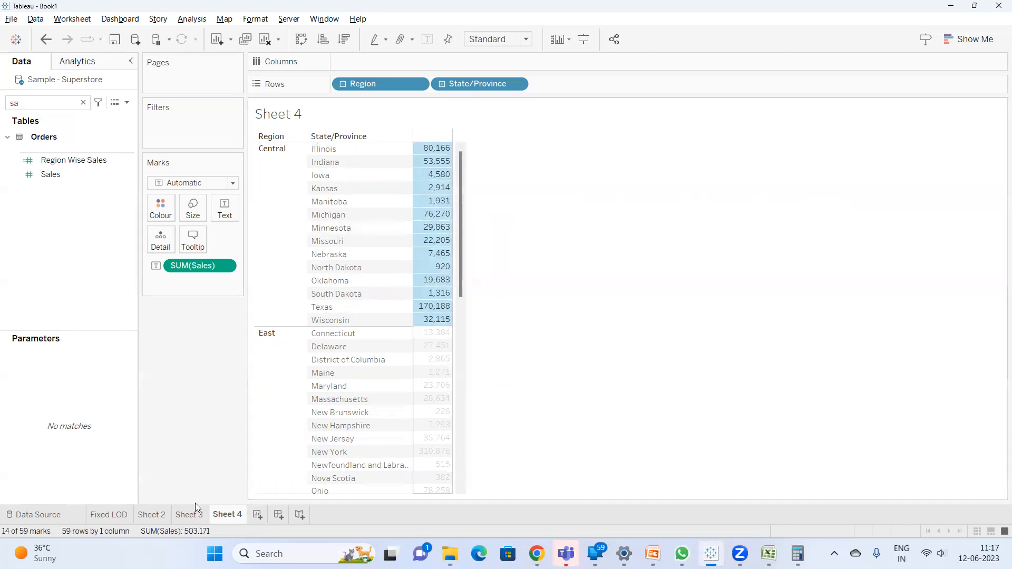
Review the regional averages on Sheet 3 and the filtered Central rows in Excel, and return to Sheet 4 in Tableau.
left_click(192, 517)
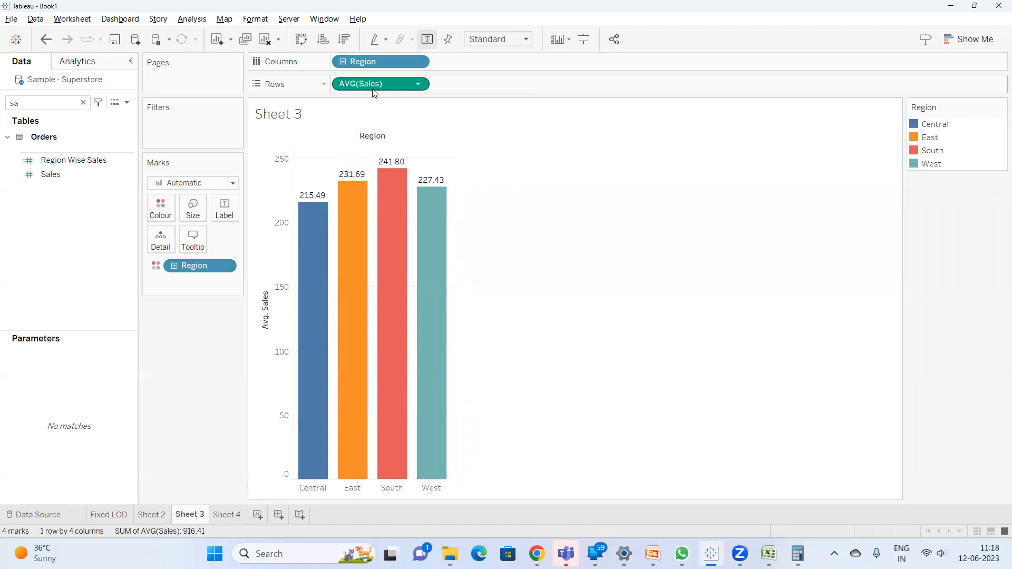
left_click(768, 553)
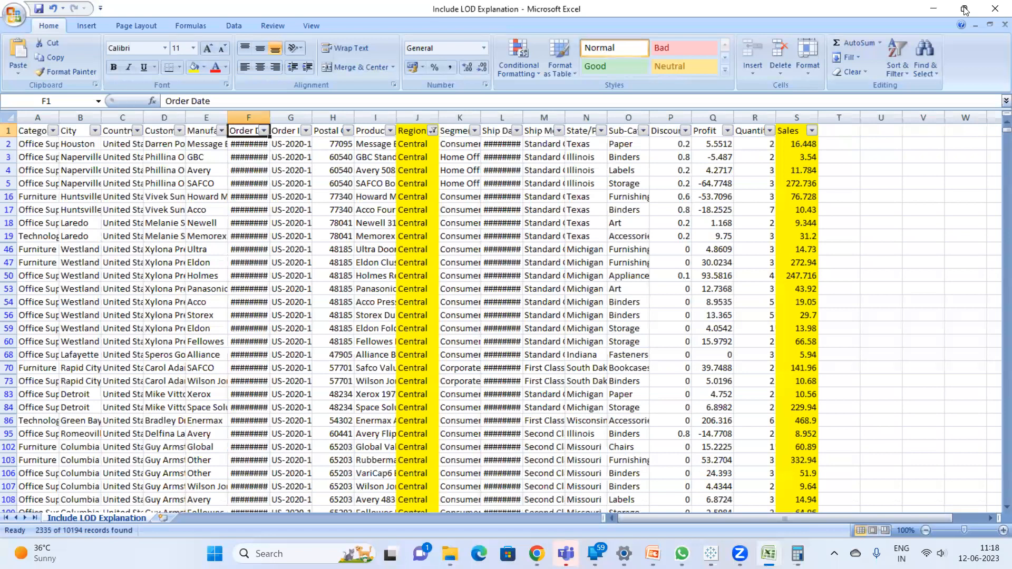
key("alt+Tab")
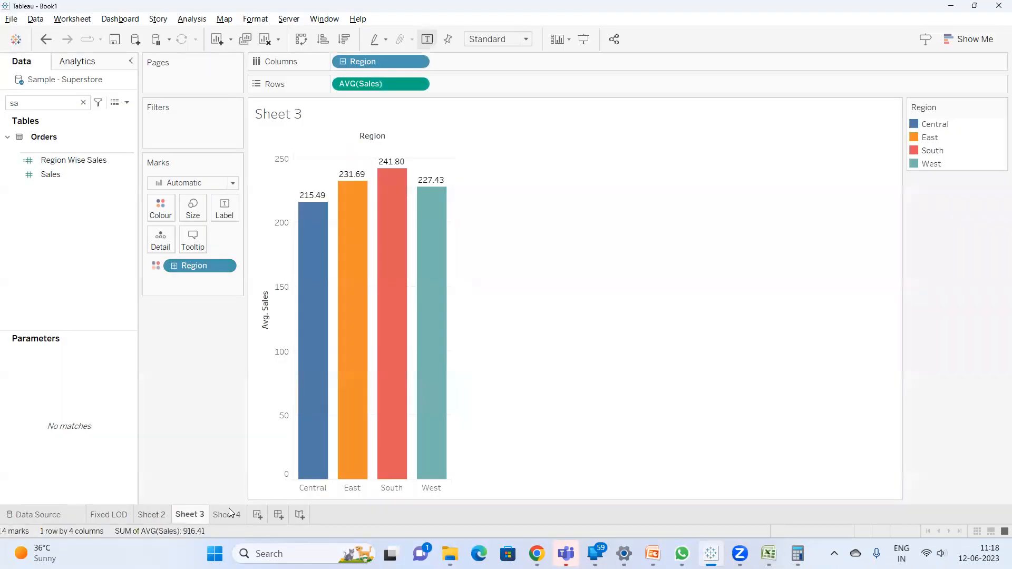
left_click(227, 514)
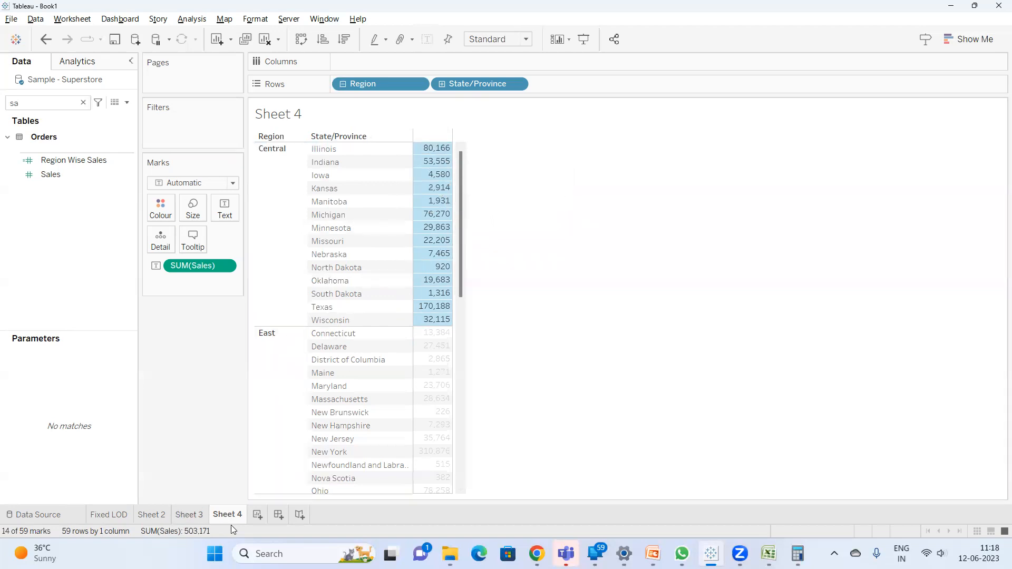
Add a new worksheet and place Region on its rows.
left_click(257, 514)
key("BackSpace")
key("BackSpace")
type("re")
left_click_drag(63, 177, 365, 84)
Add Sales to the Region table on Sheet 5 and change its aggregation to average.
double_click(41, 103)
type("sa")
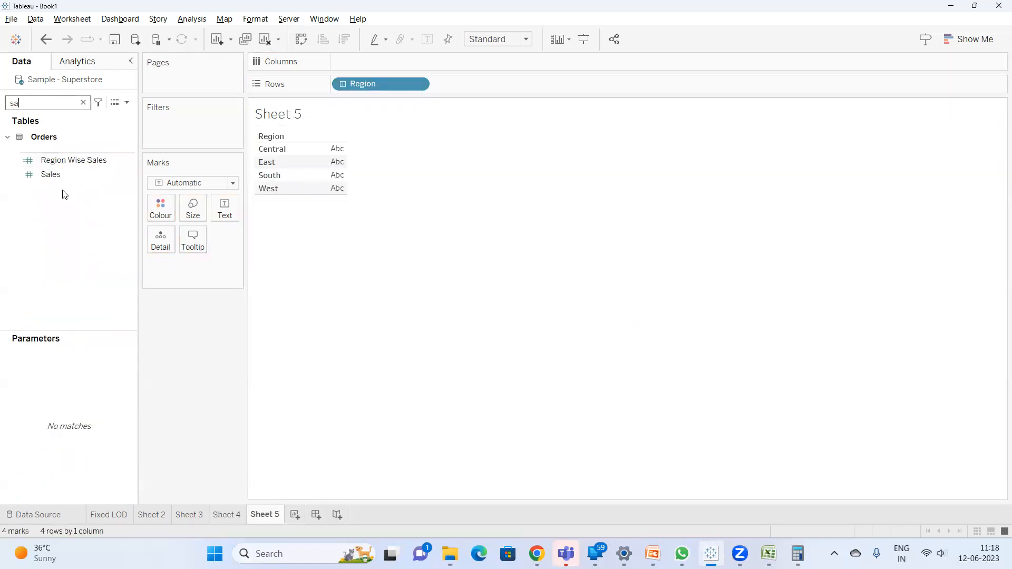
double_click(60, 176)
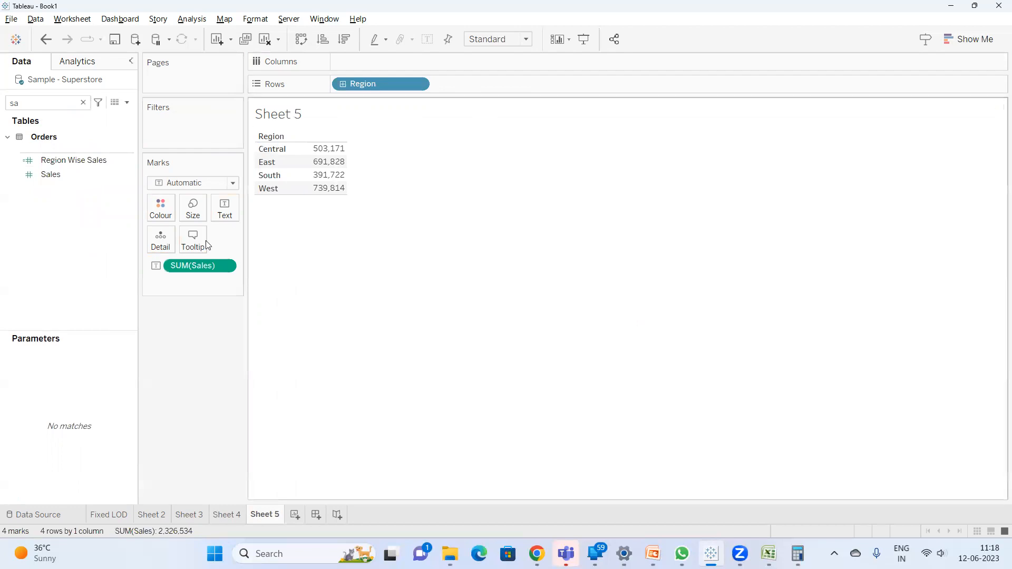
right_click(215, 266)
mouse_move(292, 380)
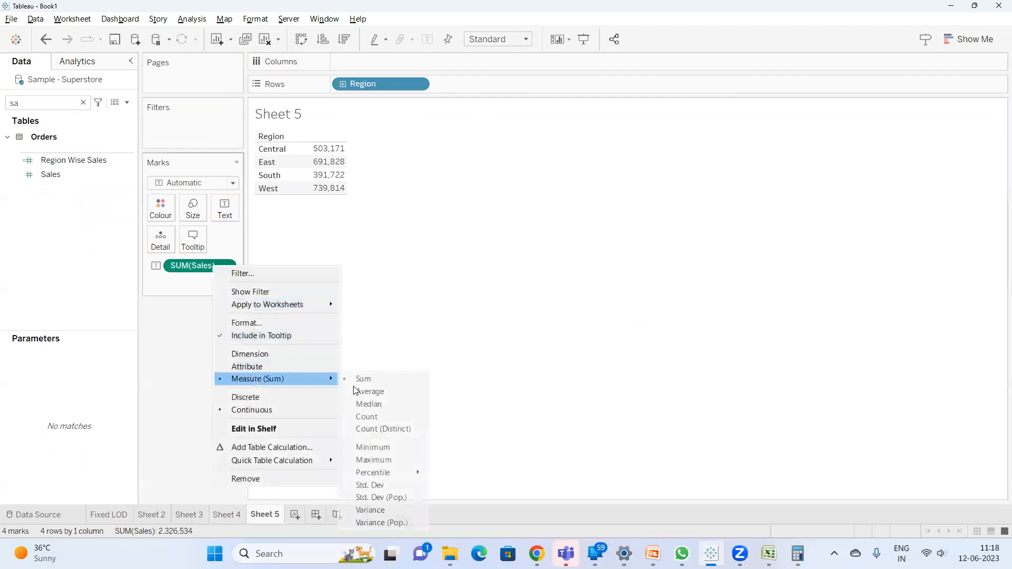
left_click(355, 391)
Create a calculated field with the formula { INCLUDE [State/Province]:SUM([Sales])}, keeping the default name Calculation1.
left_click(46, 102)
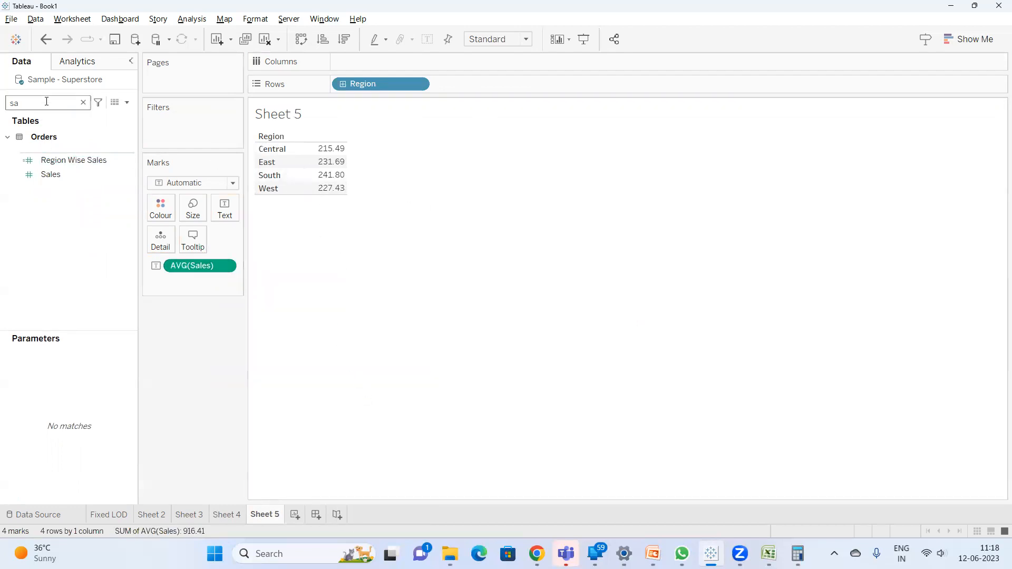
left_click(126, 102)
left_click(100, 118)
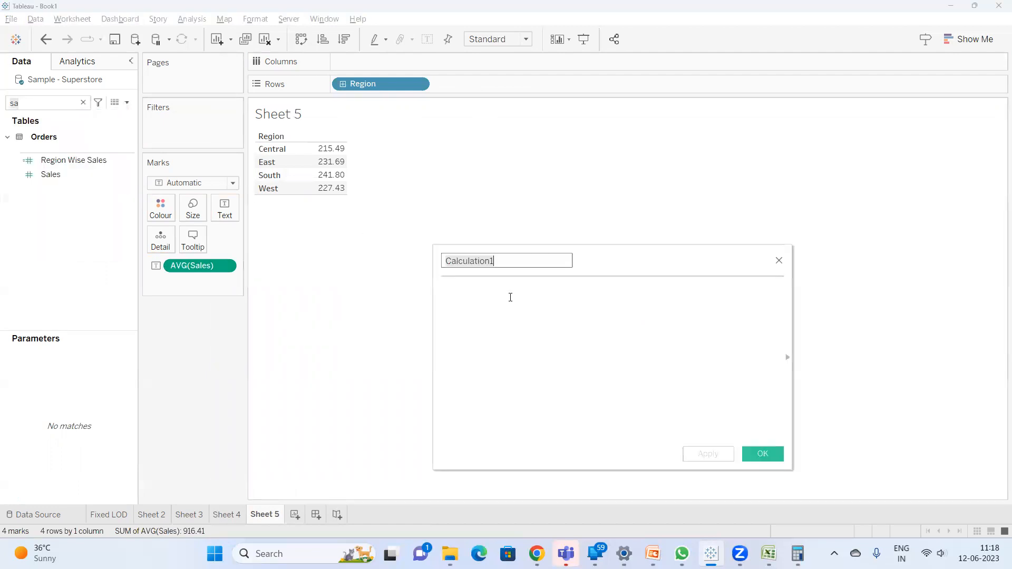
type("{ INCLUDE")
left_click(508, 300)
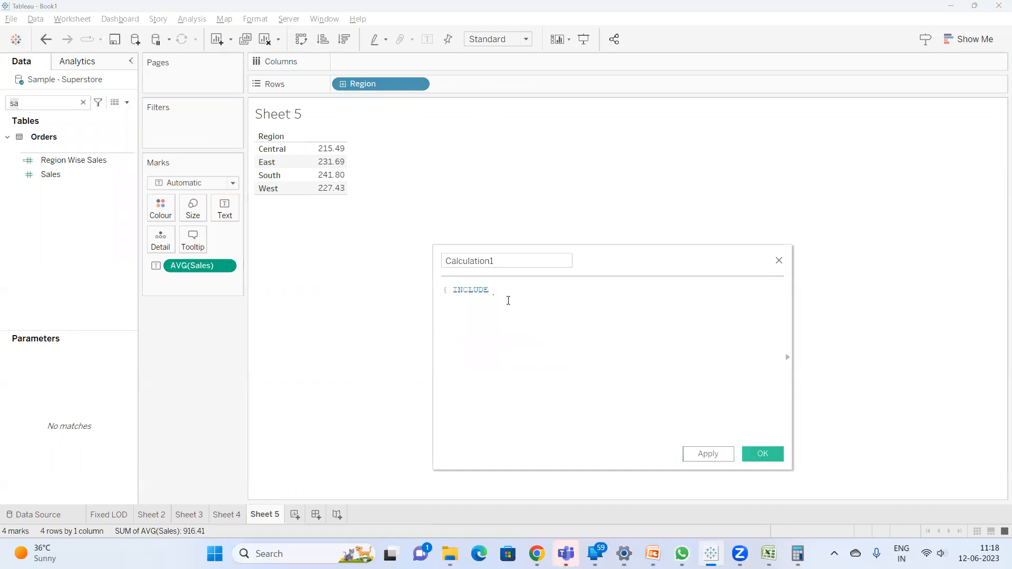
type("[sta")
left_click(508, 300)
type(":")
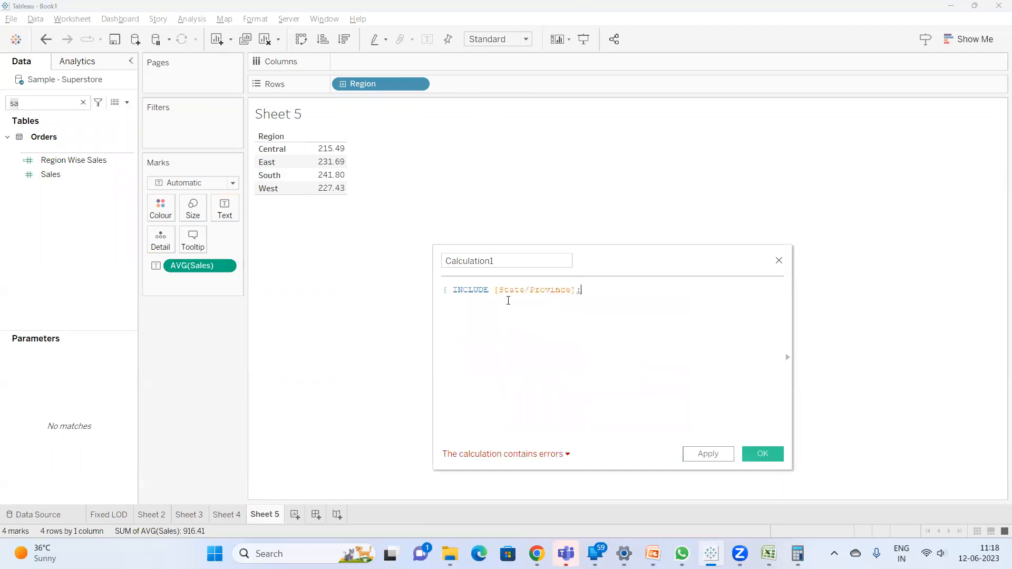
type("SUM(sa")
key("Return")
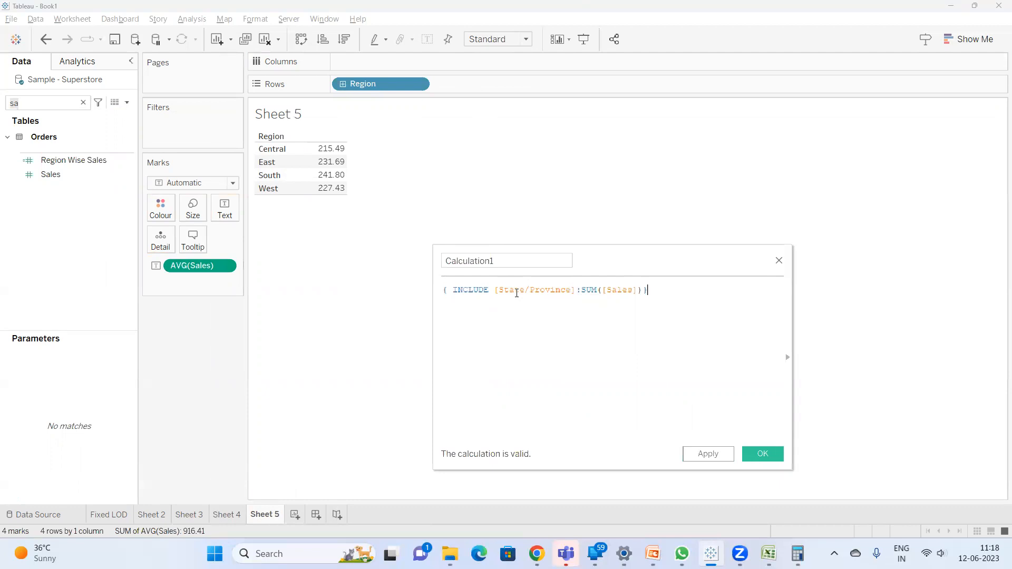
left_click(762, 453)
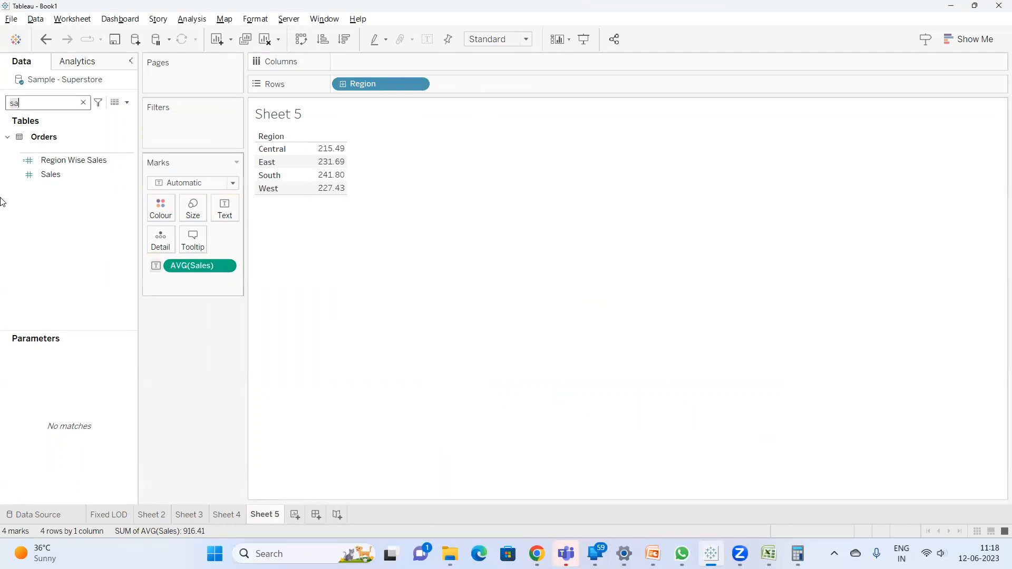
Find Calculation1 and add it to the Sheet 5 table beside average Sales, widening the Marks area to show full measure names.
left_click(55, 104)
type("ca")
left_click_drag(67, 103, 4, 105)
type("ca")
left_click(70, 230)
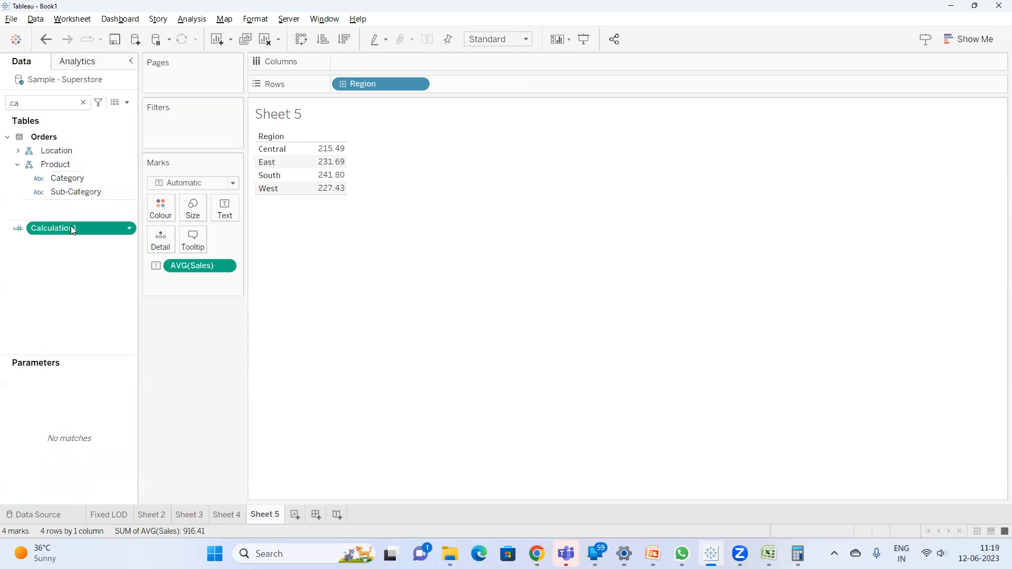
double_click(70, 227)
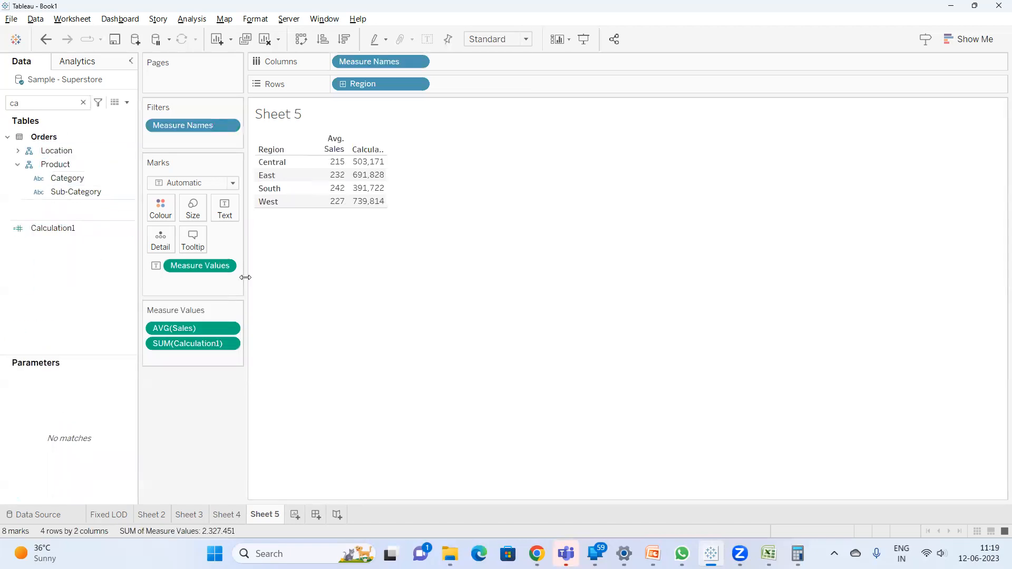
left_click_drag(246, 277, 321, 277)
Rename the Calculation1 field as Include LOD Calc.
right_click(62, 229)
left_click(85, 296)
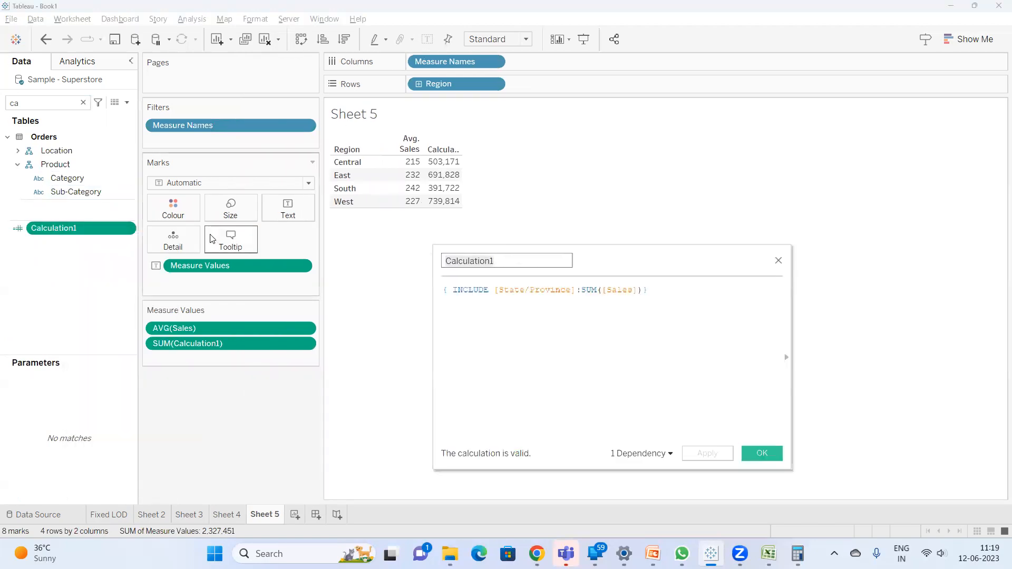
type("Include LOD Calc")
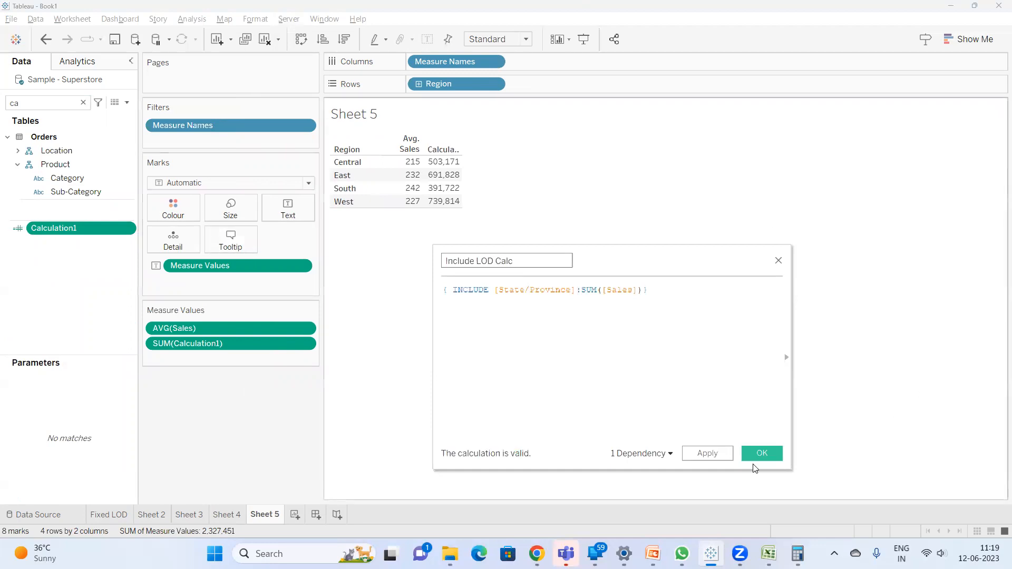
left_click(764, 456)
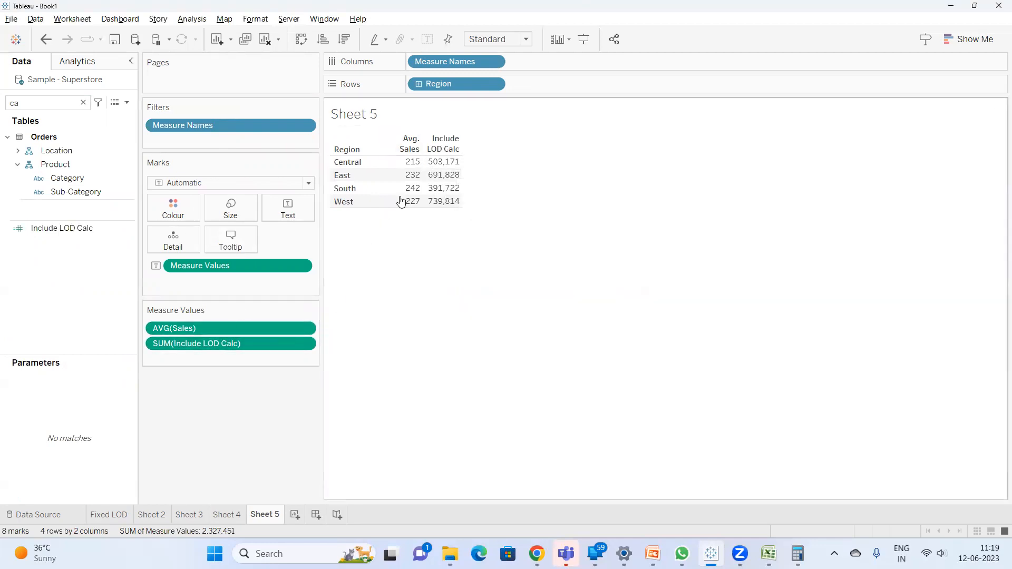
Switch the Sales measure's aggregation to sum for comparison with Include LOD Calc, and set it back to average.
right_click(225, 333)
mouse_move(324, 436)
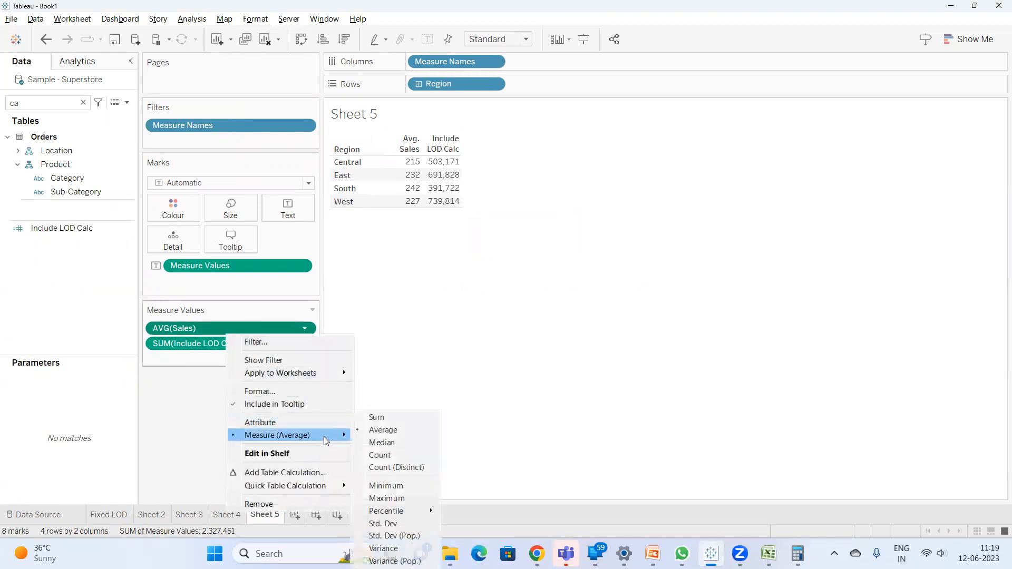
left_click(379, 415)
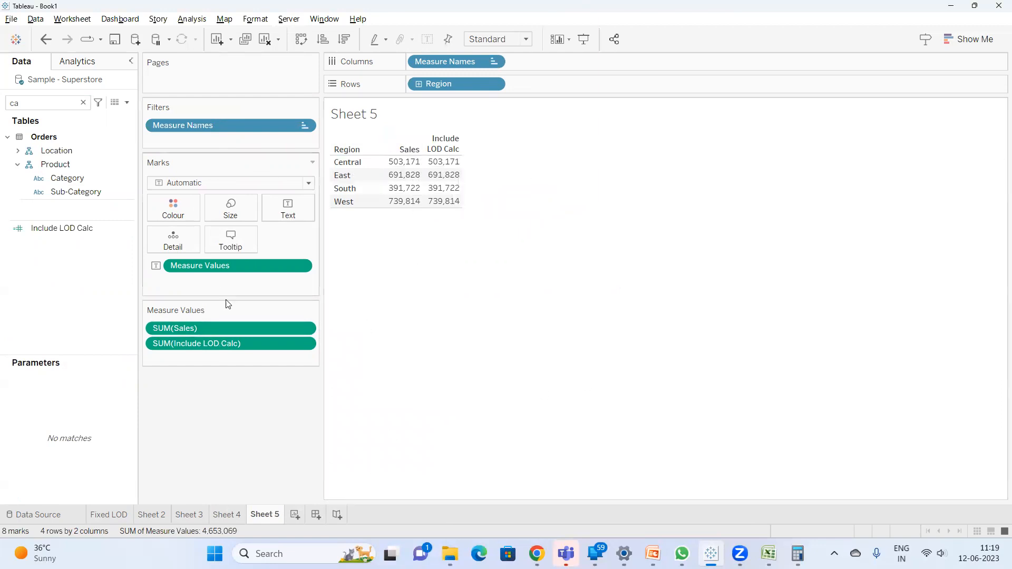
right_click(237, 329)
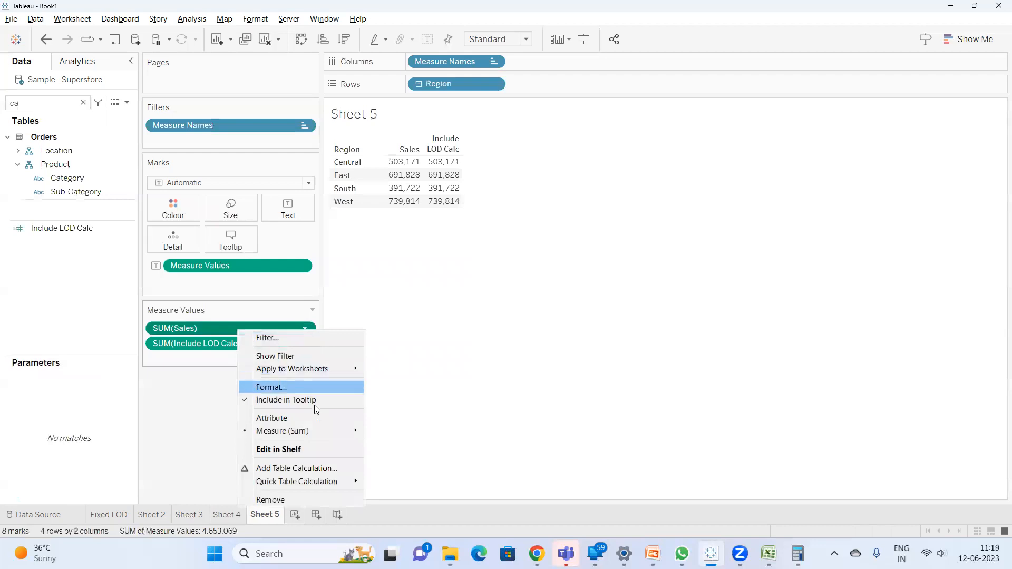
mouse_move(324, 431)
left_click(393, 429)
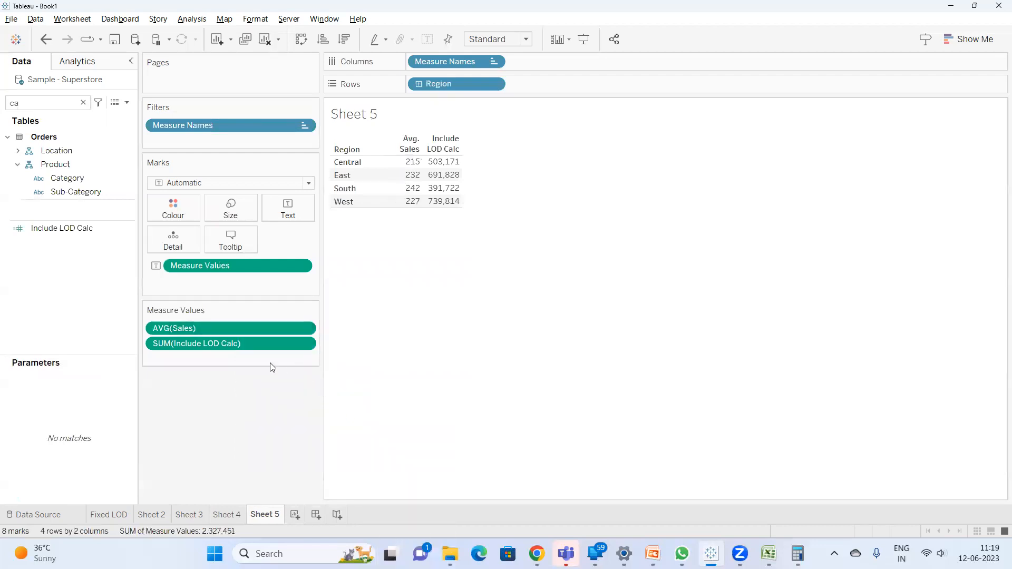
Inspect the Central region's average sales and switch to Excel to check it against the filtered Central rows.
mouse_move(412, 168)
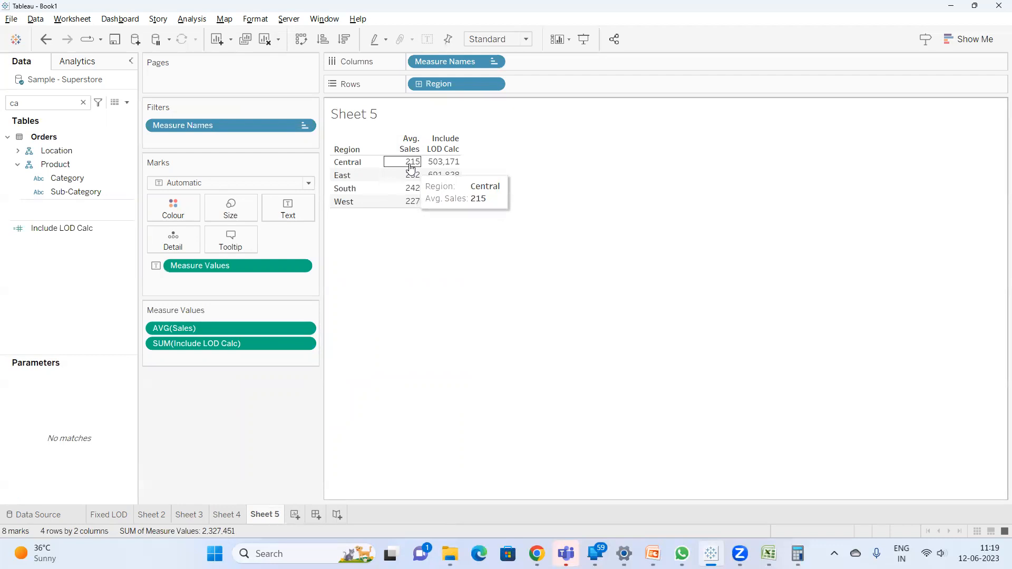
mouse_move(768, 554)
left_click(768, 490)
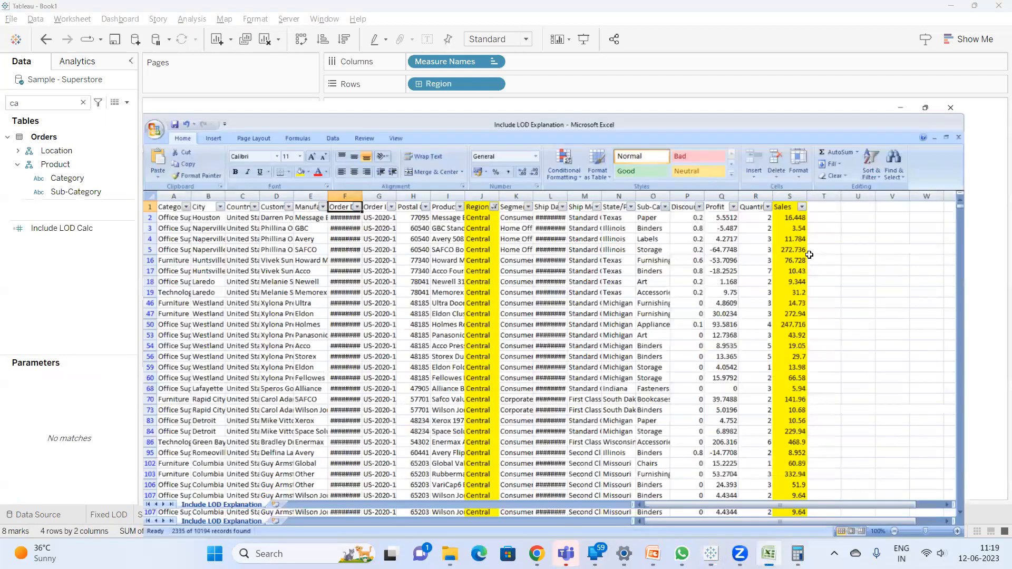
Maximize the Excel workbook and select all filtered Central Sales values to check their average, then return to Tableau.
double_click(795, 127)
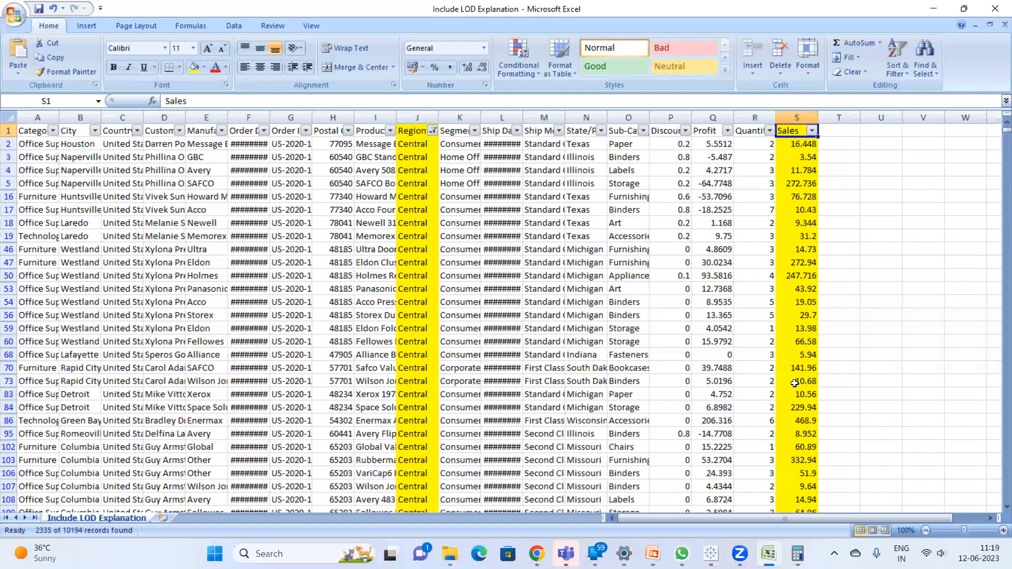
key("ctrl+shift+Down")
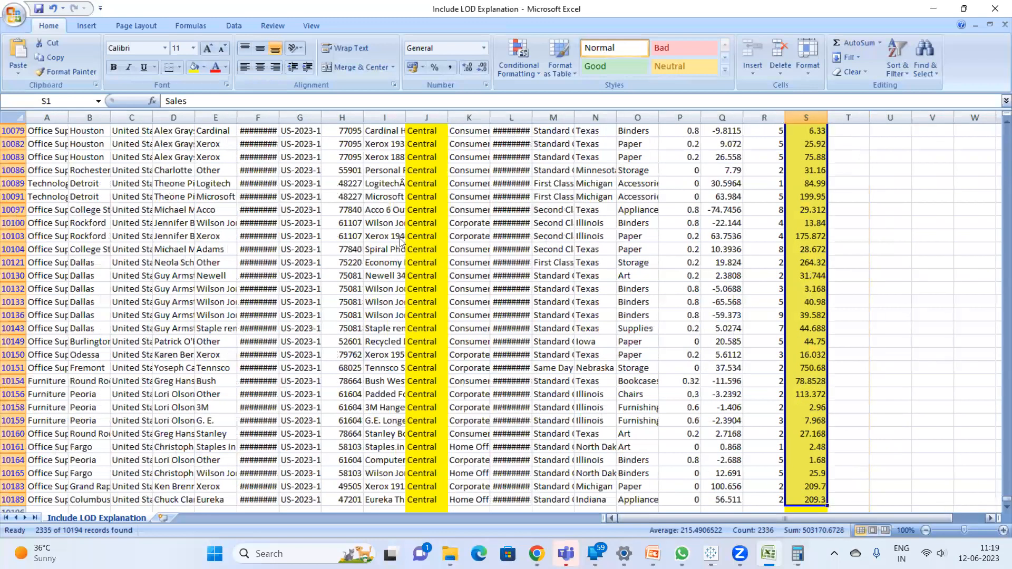
key("alt+Tab")
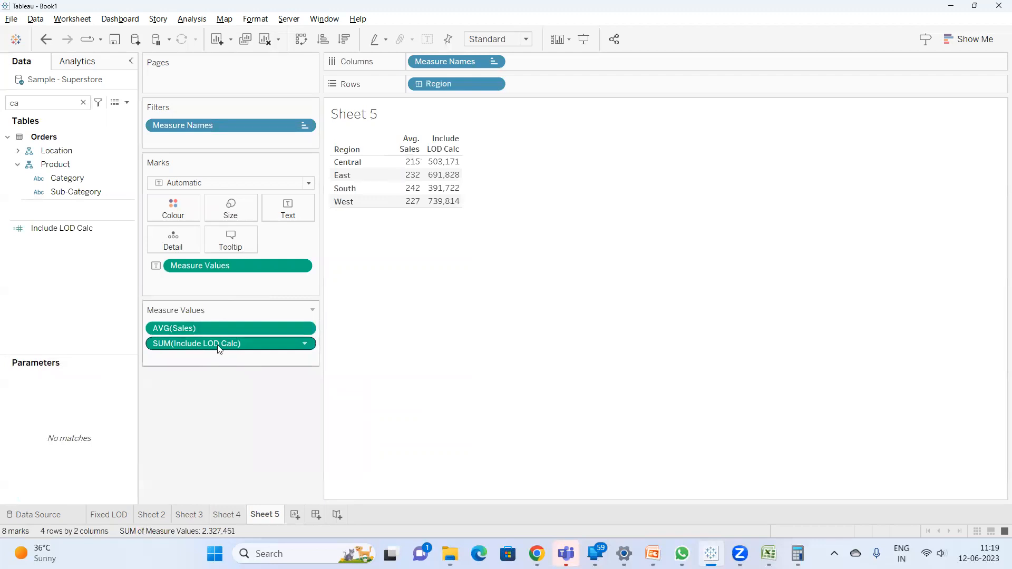
Change the aggregation of Include LOD Calc on Sheet 5 to average and examine the Central region's value.
right_click(220, 344)
mouse_move(293, 448)
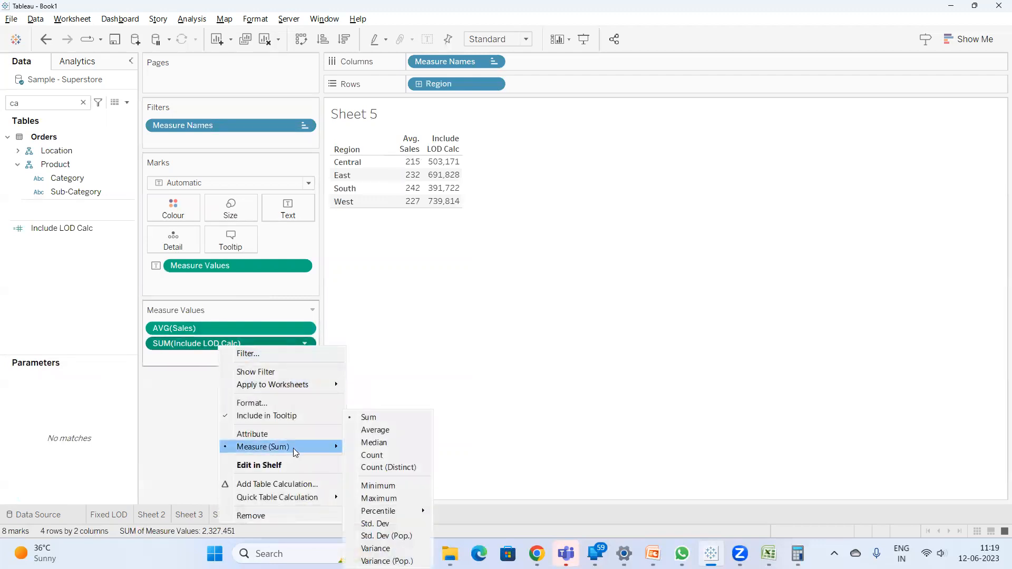
left_click(384, 429)
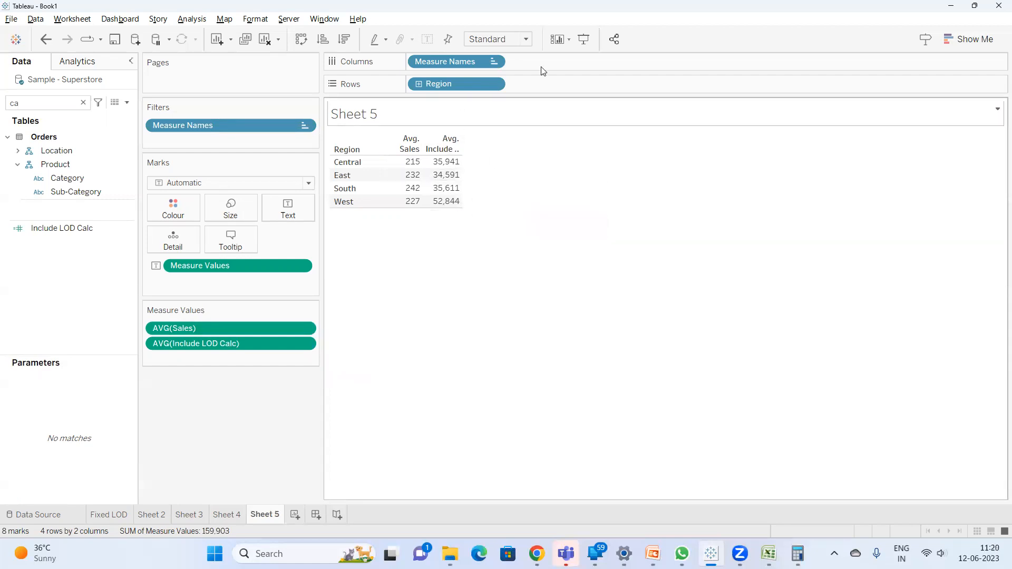
mouse_move(443, 168)
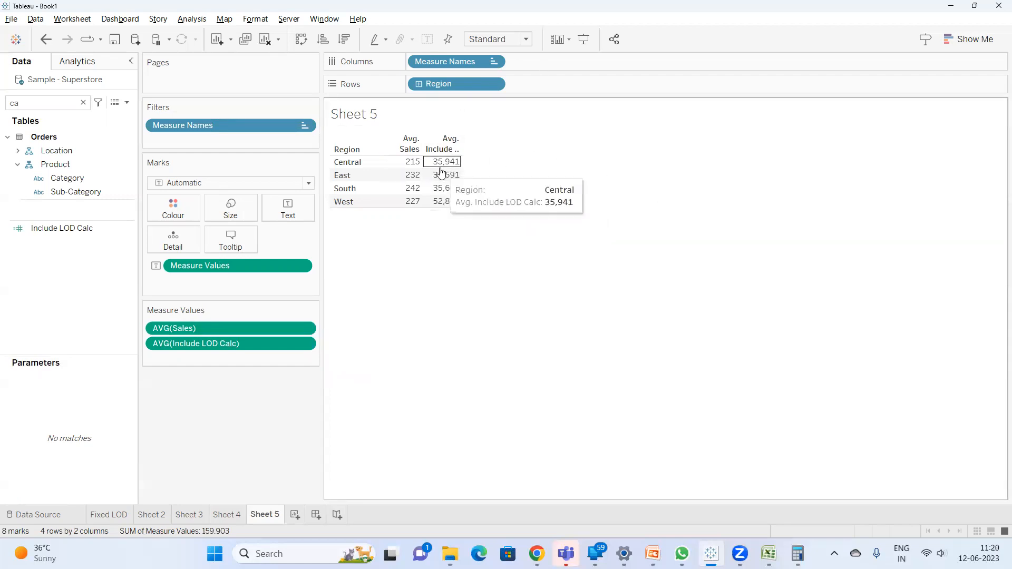
Select all the Central region's state sales values on Sheet 4 to check their number and sum.
left_click(222, 514)
mouse_move(438, 148)
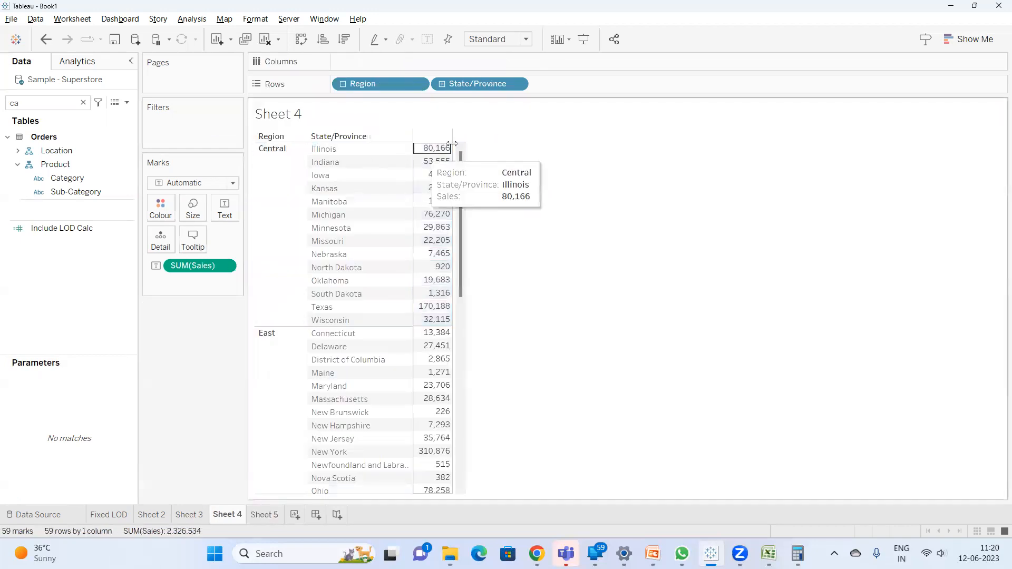
left_click_drag(441, 165, 437, 320)
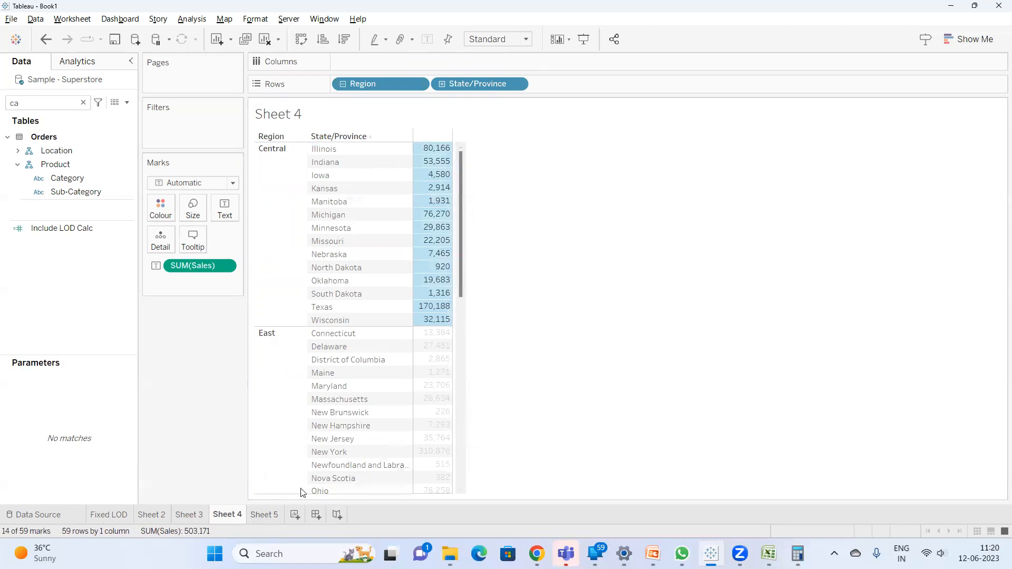
Clear the Central selection and select all East state sales, Connecticut through West Virginia, to check their number and sum.
left_click(580, 287)
mouse_move(446, 377)
scroll(445, 377, "down", 4)
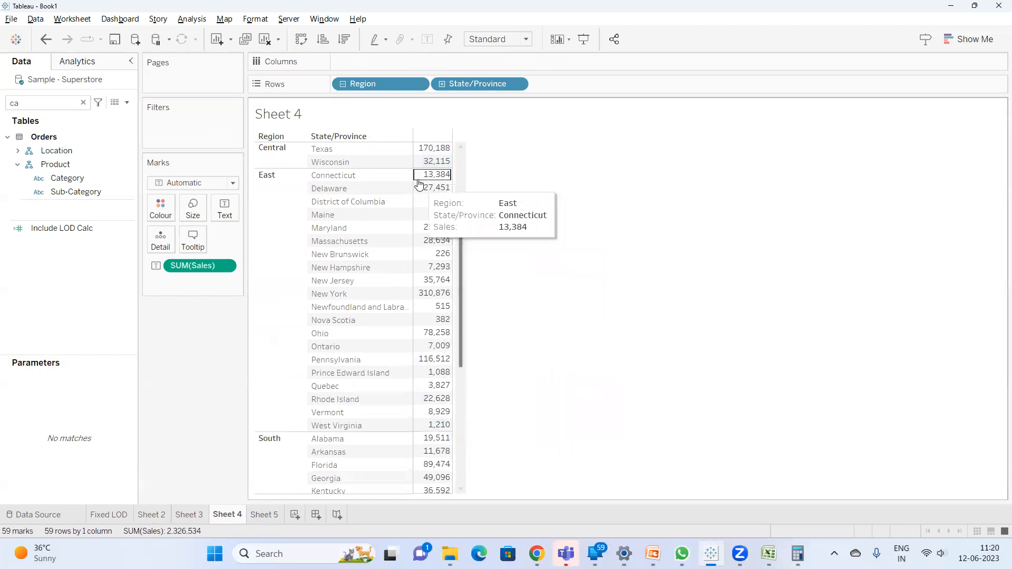
mouse_move(445, 176)
left_click_drag(445, 176, 427, 424)
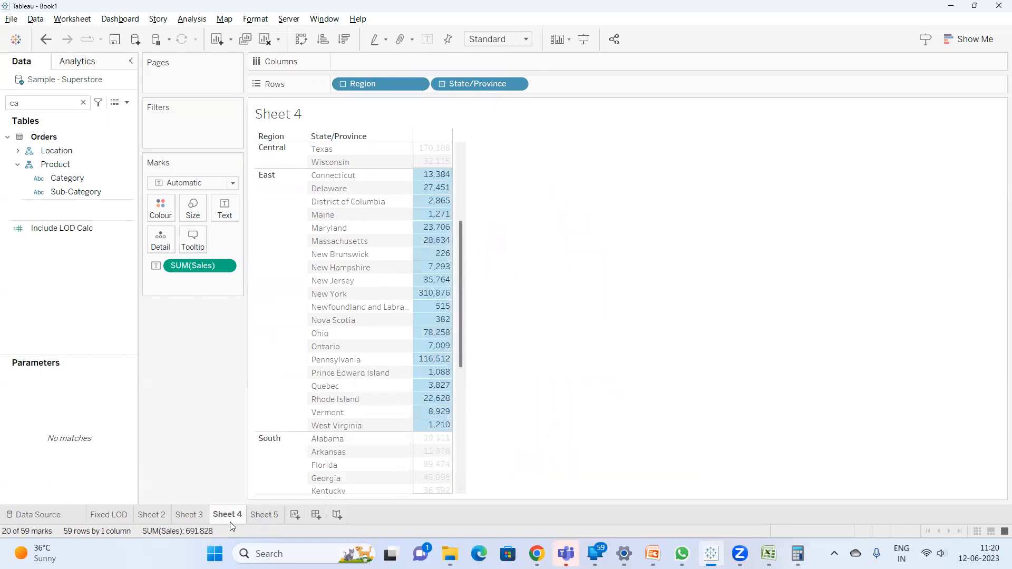
Switch to Calculator, place it beside the table, and divide 691828 by 20.
left_click(797, 553)
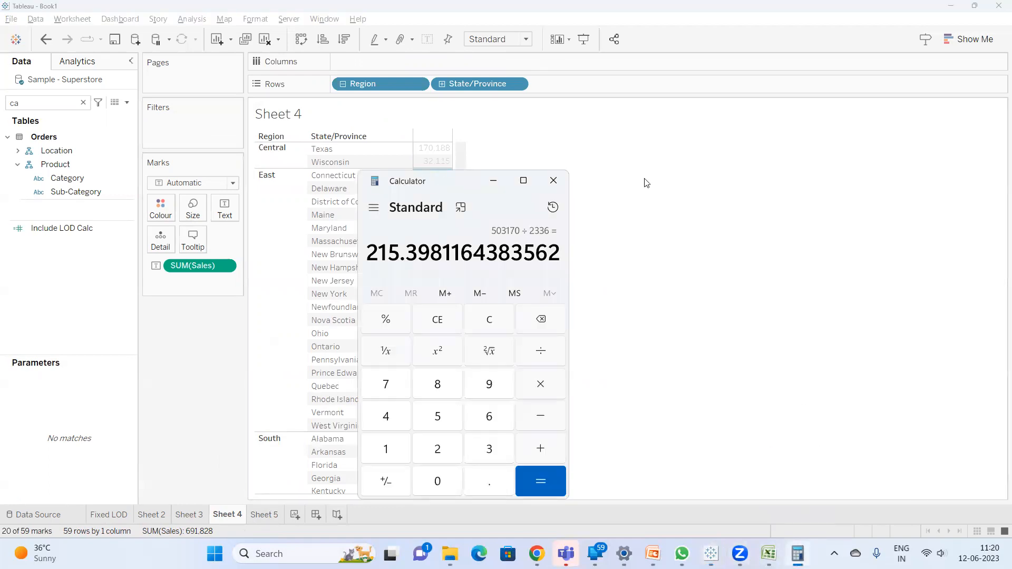
left_click_drag(646, 183, 646, 181)
type("6,91,828")
key("slash")
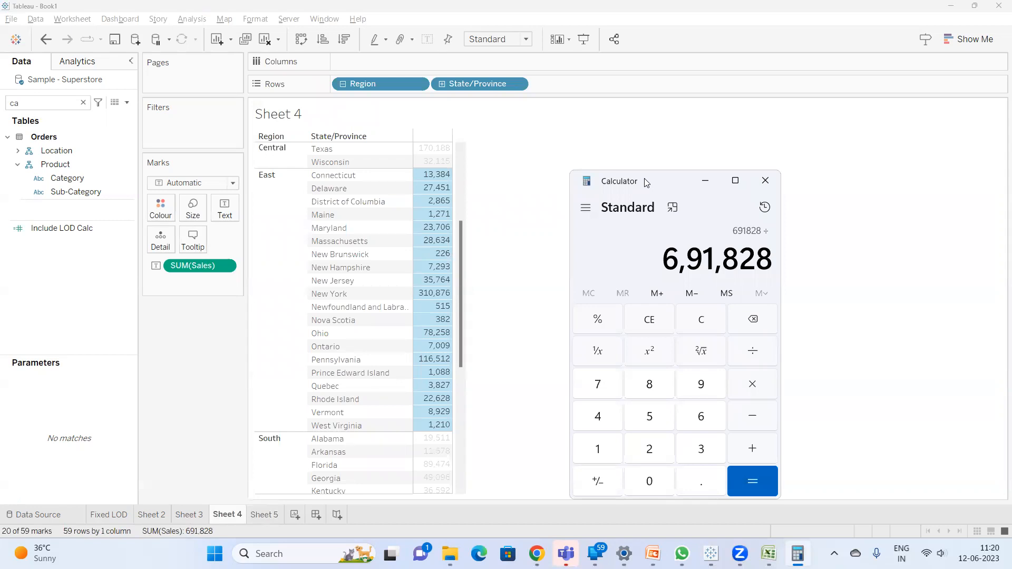
type("20")
key("Return")
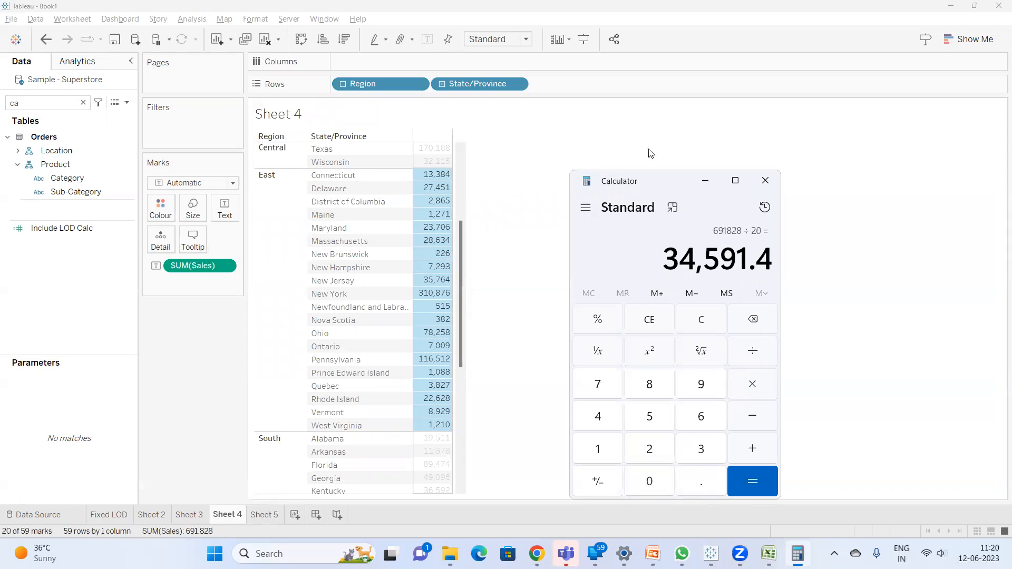
Return to Sheet 5 in Tableau and check the East region's average Include LOD Calc against the calculated result.
left_click(270, 518)
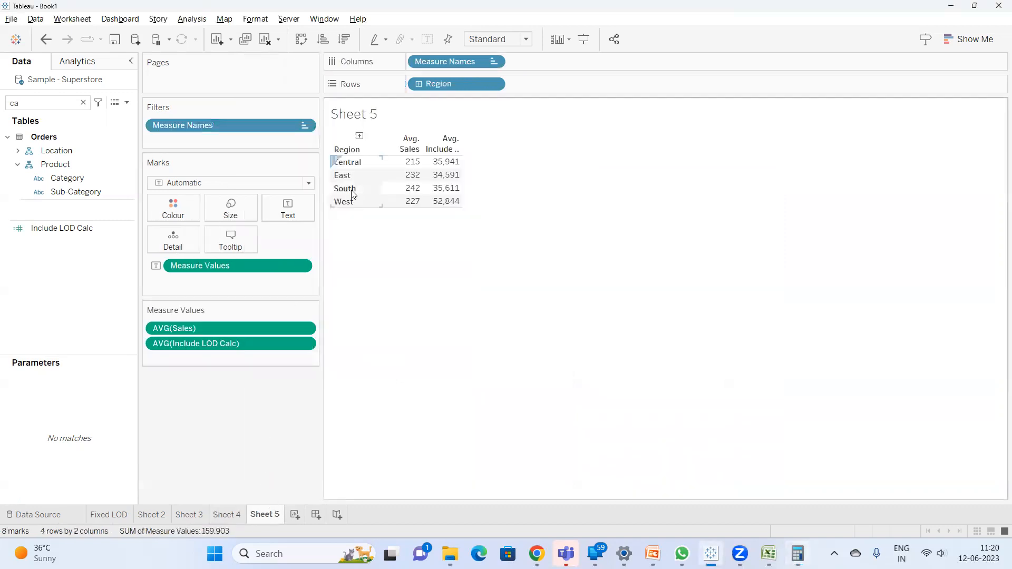
left_click(445, 175)
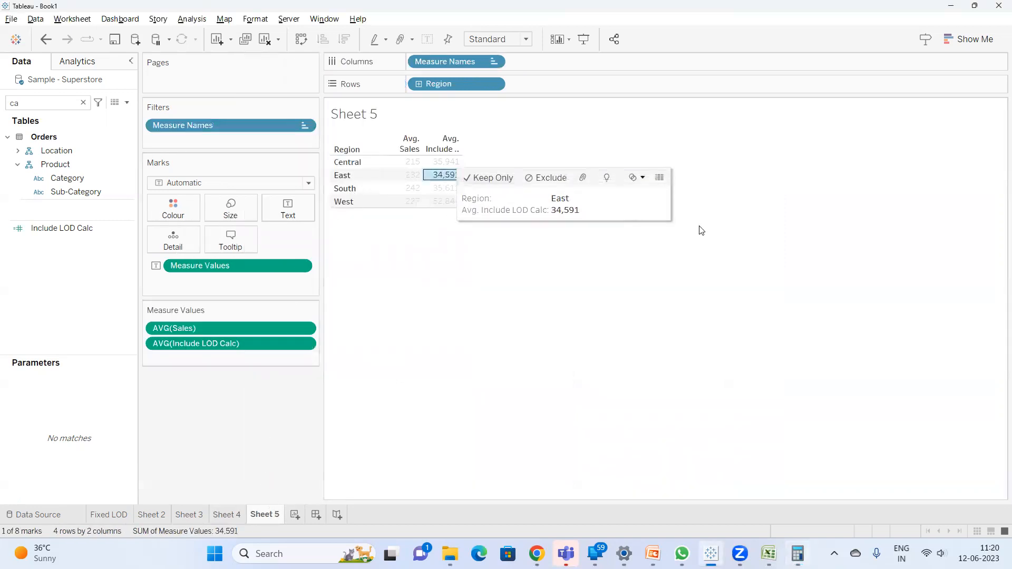
left_click(642, 321)
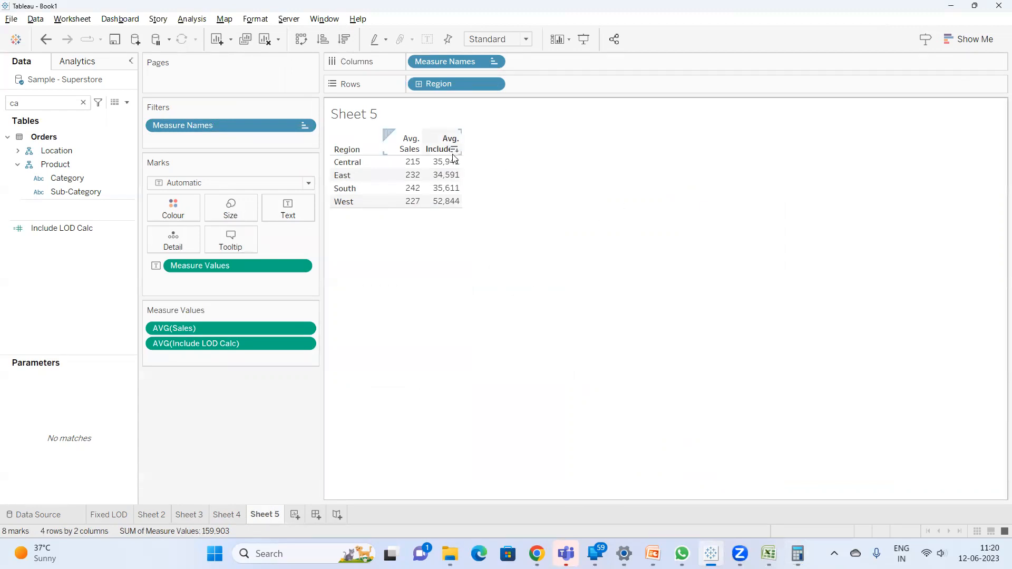
Open the Include LOD Calc definition to review its INCLUDE State/Province formula, and close it without edits.
left_click(80, 228)
right_click(80, 228)
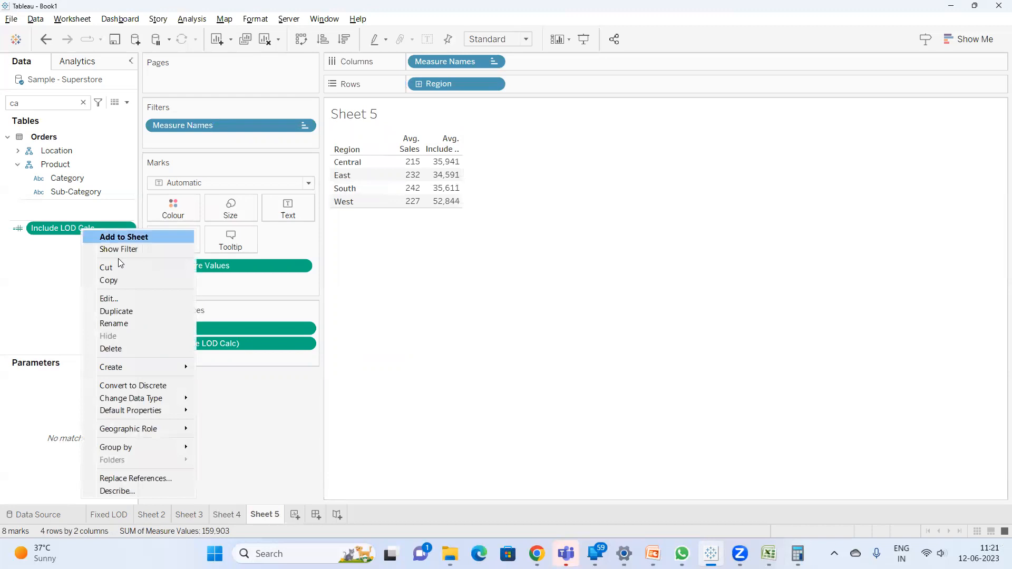
left_click(109, 300)
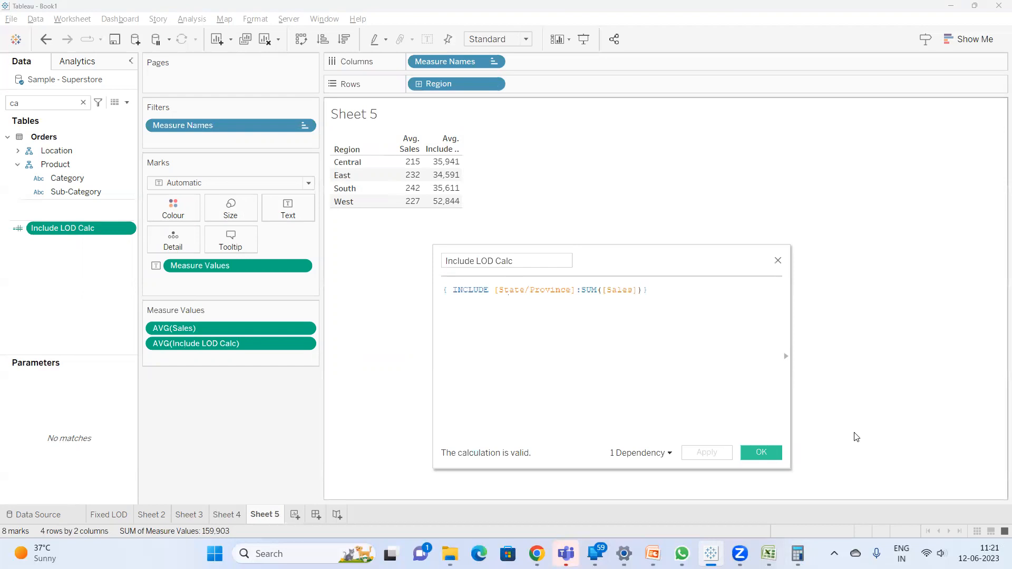
left_click(761, 452)
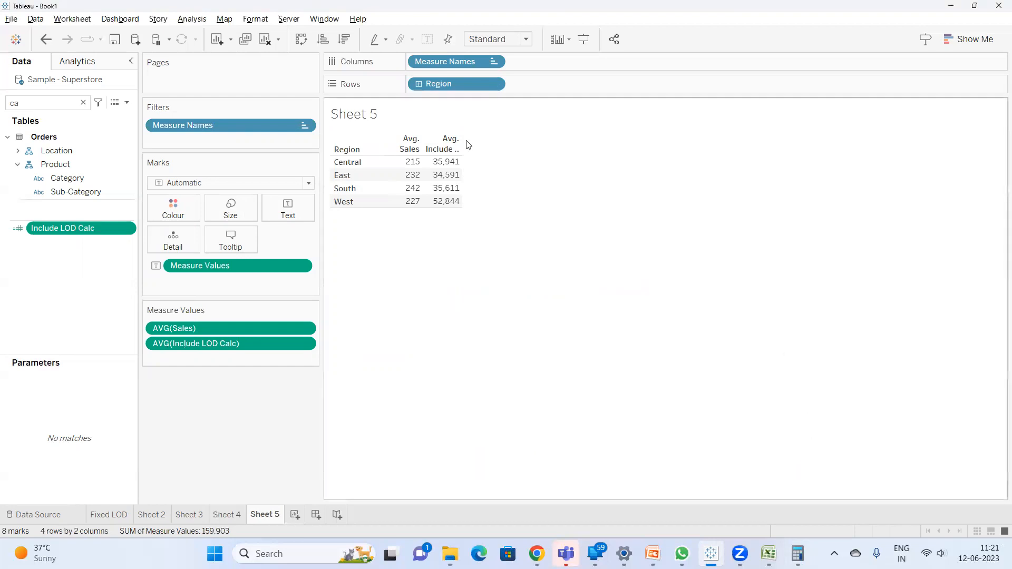
Inspect the South region's state sales on Sheet 4 by selecting them, and clear the selection.
left_click(227, 514)
scroll(435, 415, "down", 5)
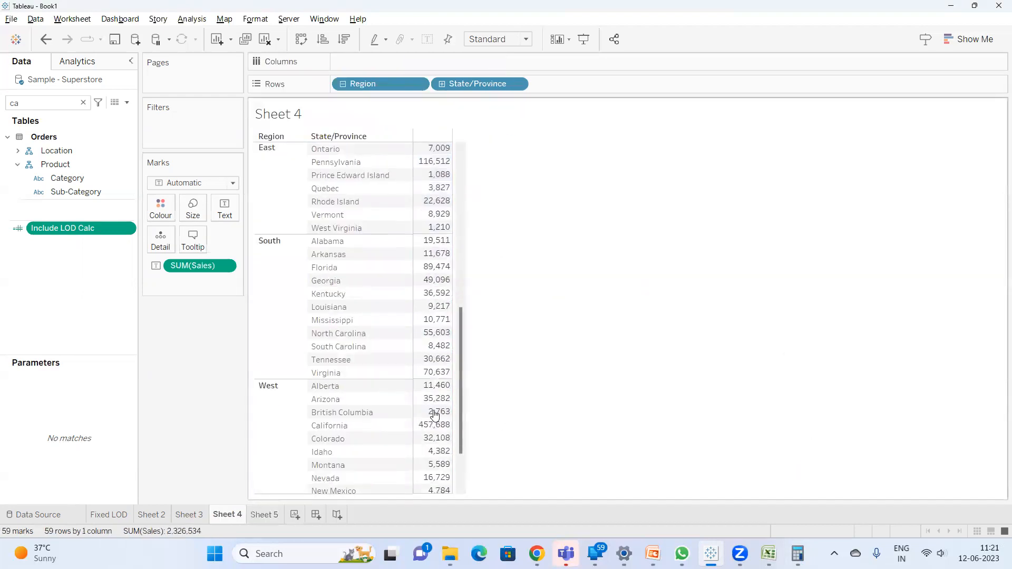
scroll(434, 415, "down", 2)
left_click_drag(434, 173, 426, 306)
left_click(643, 293)
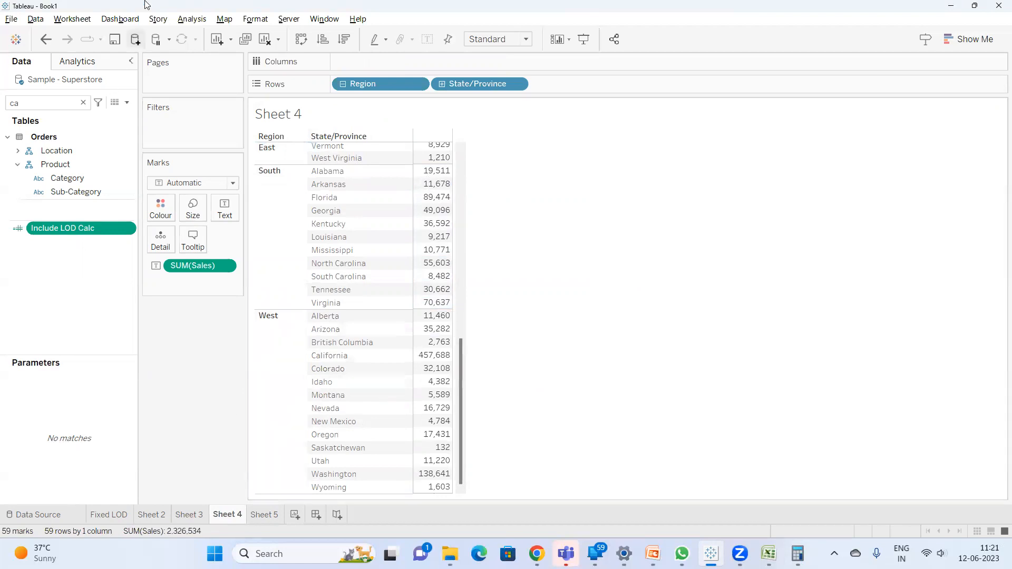
Show column grand totals and add all subtotals to the Sheet 4 sales table.
left_click(192, 19)
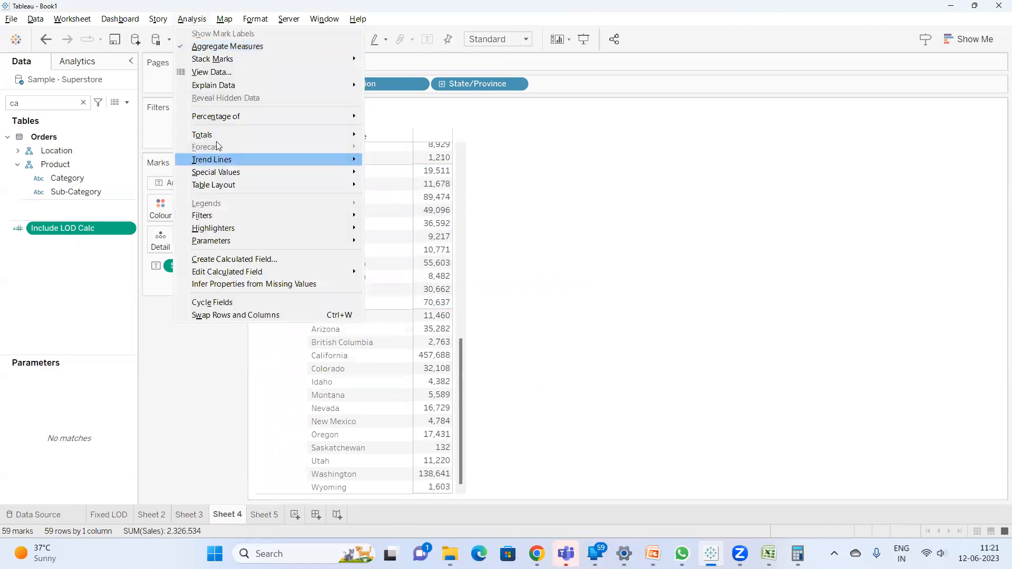
mouse_move(216, 139)
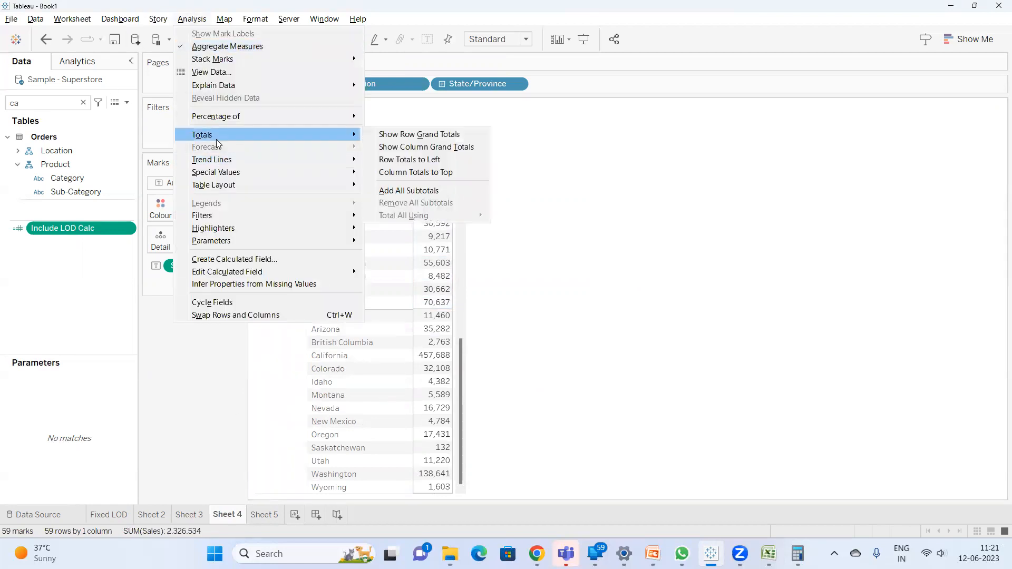
left_click(427, 147)
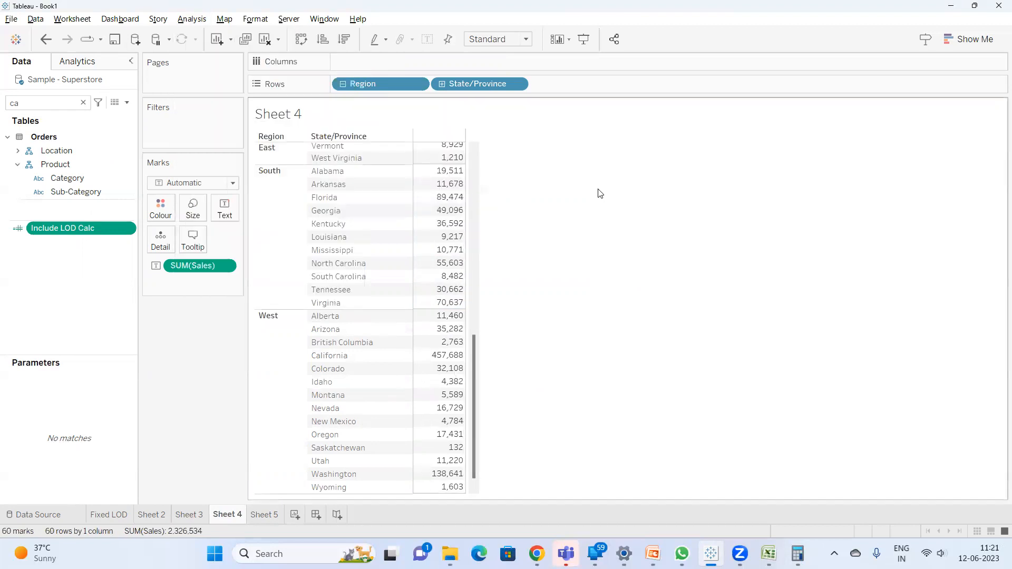
left_click(184, 21)
mouse_move(260, 132)
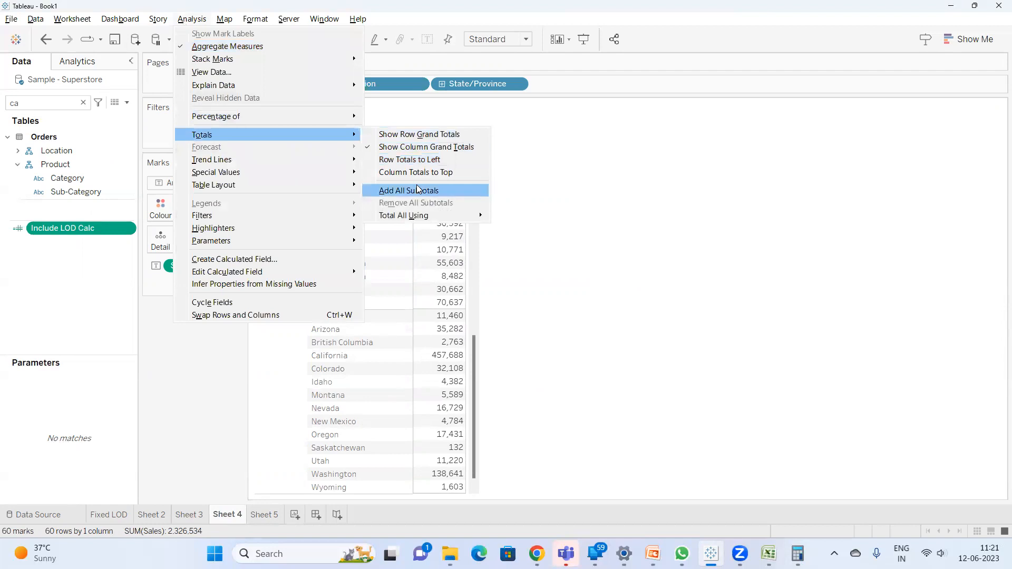
left_click(418, 190)
scroll(465, 201, "up", 5)
scroll(466, 201, "up", 6)
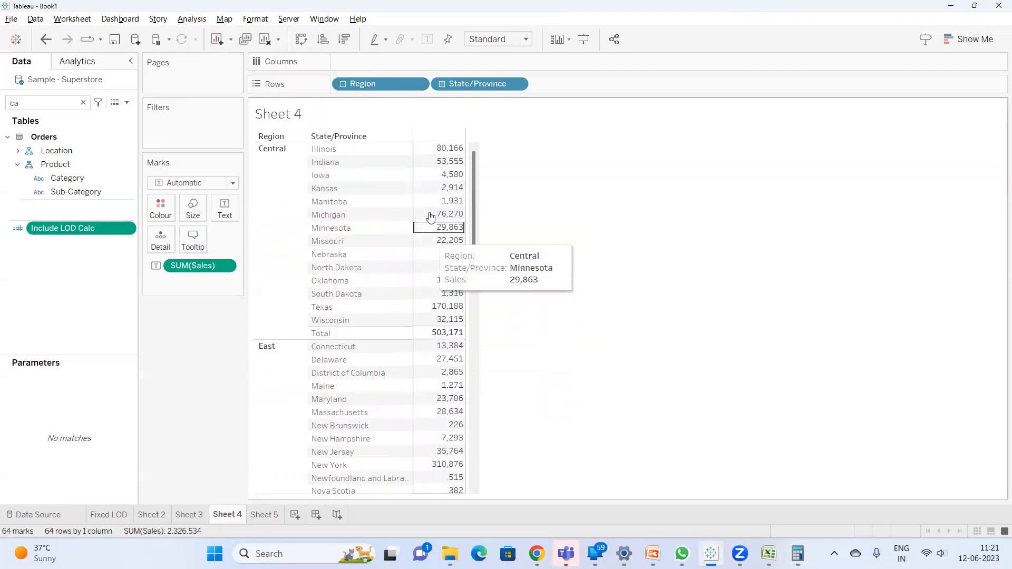
Compare the Central states' combined sales with the region's subtotal, and review the available totals options.
left_click_drag(445, 145, 437, 344)
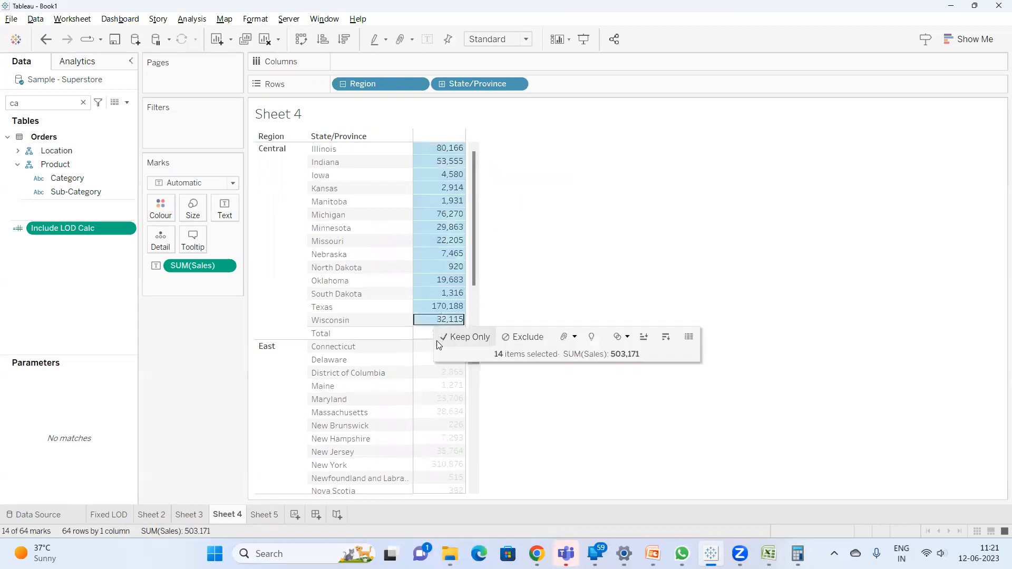
left_click(550, 323)
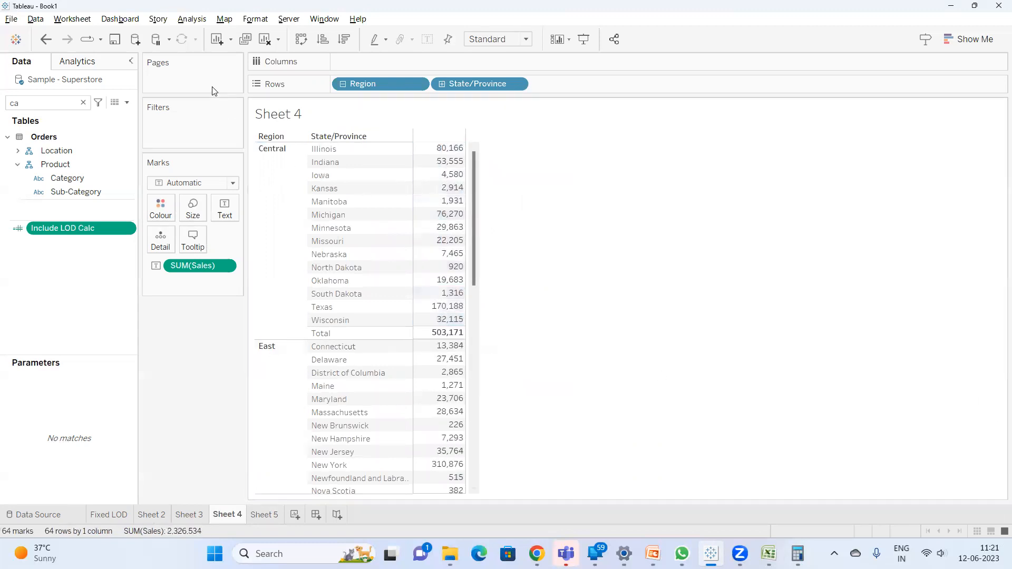
left_click(190, 19)
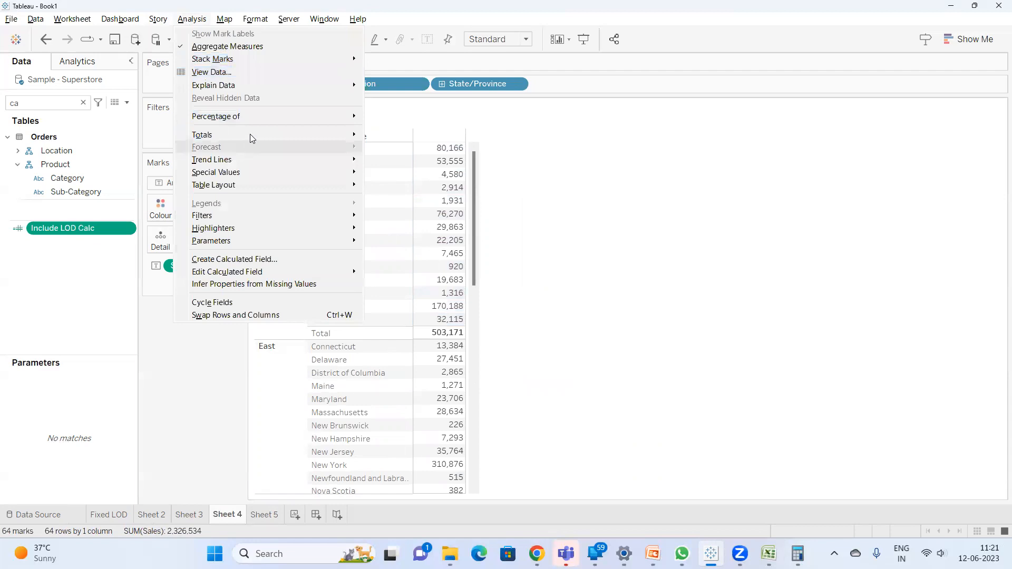
mouse_move(250, 134)
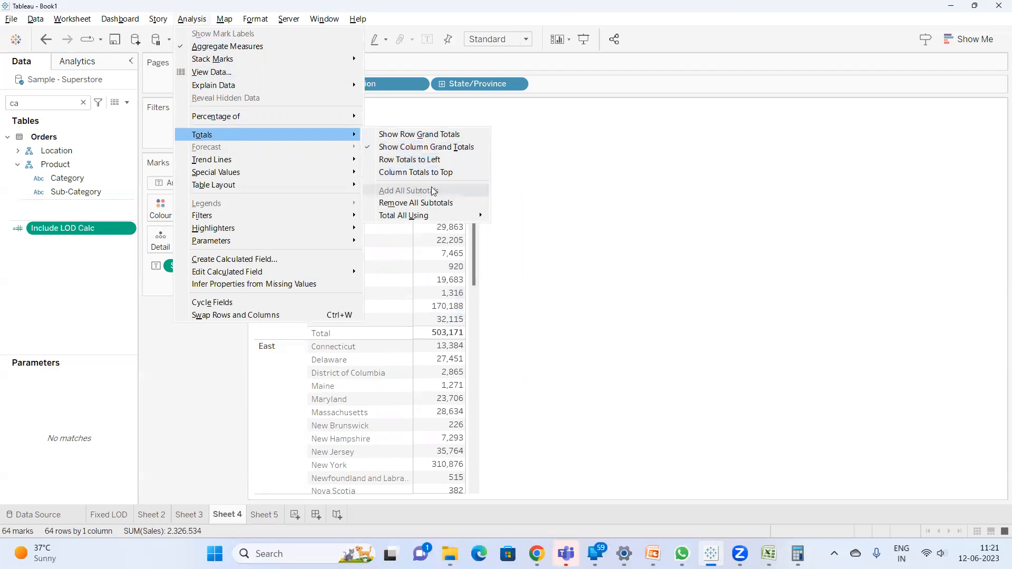
left_click(487, 265)
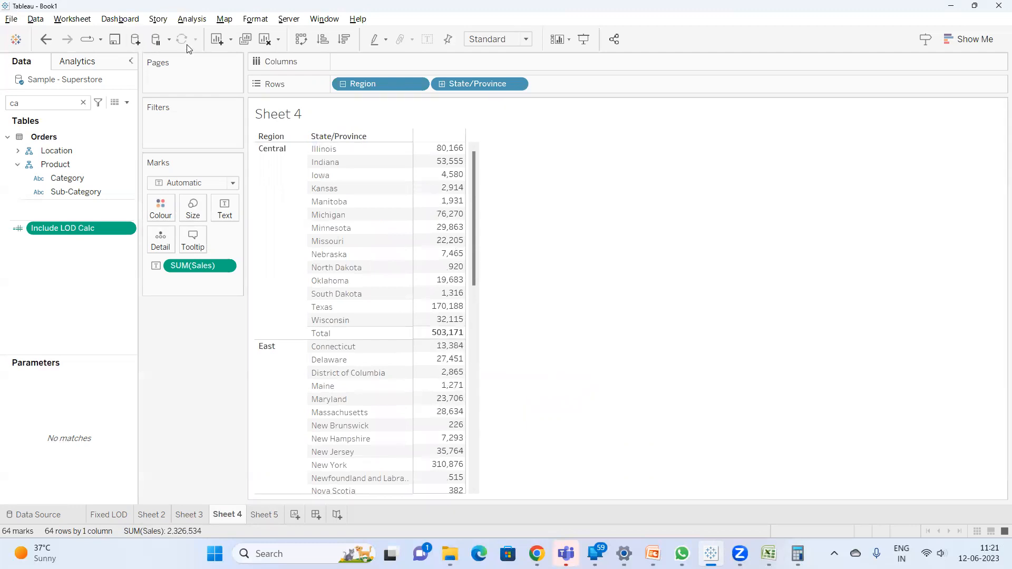
Remove all subtotals and the column grand totals from the Sheet 4 sales table.
left_click(194, 21)
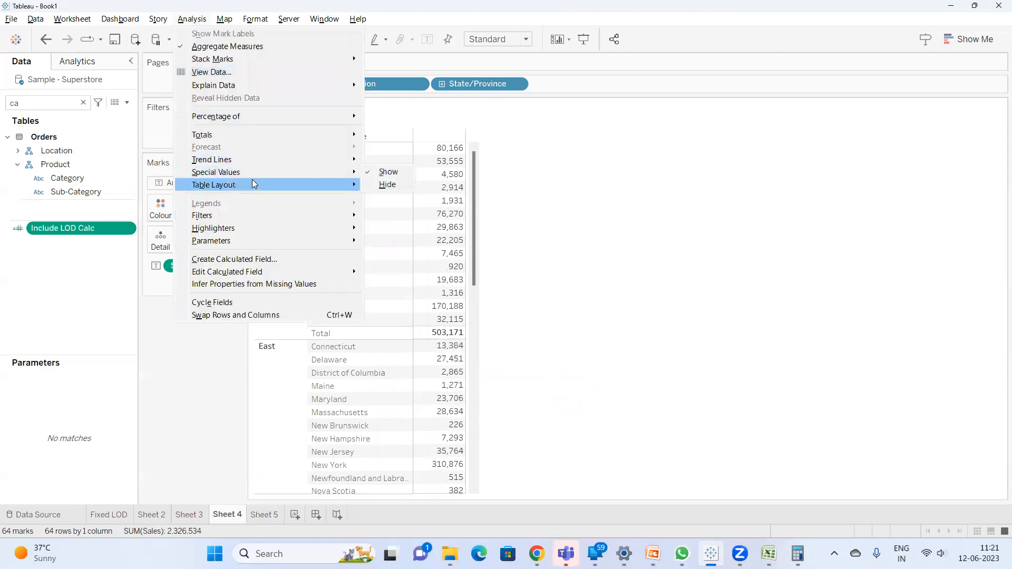
mouse_move(281, 134)
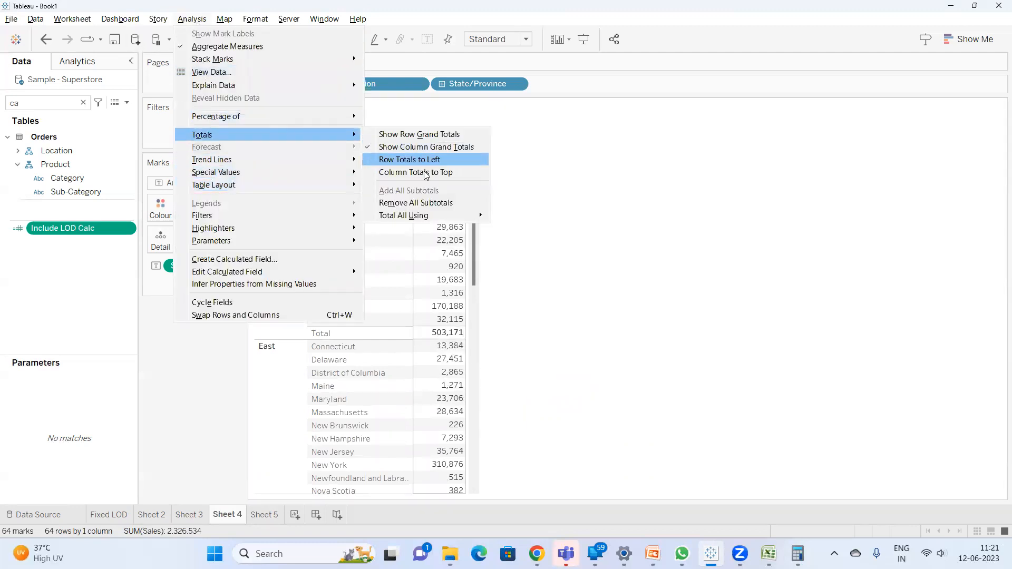
left_click(436, 204)
left_click(194, 21)
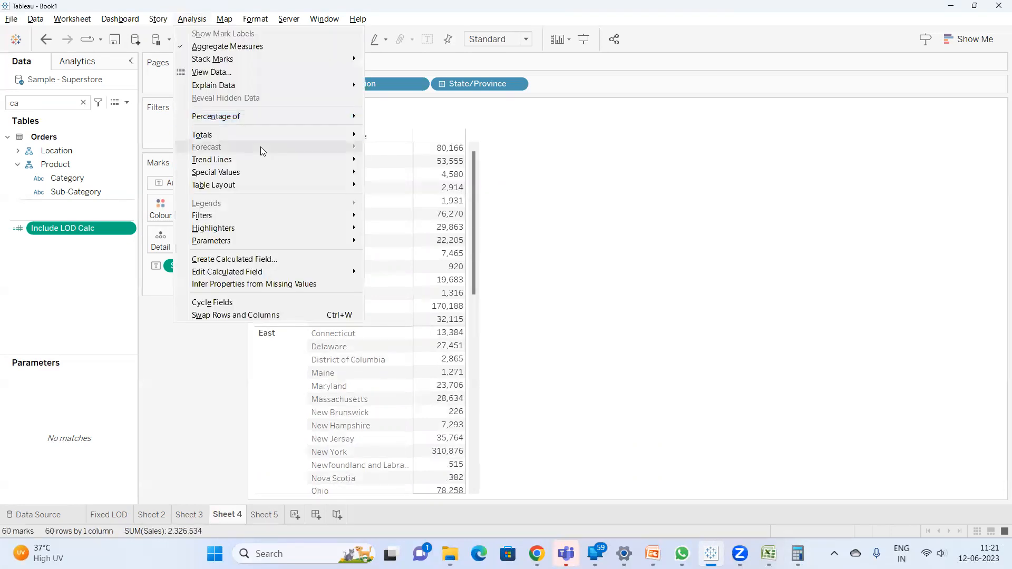
left_click(411, 149)
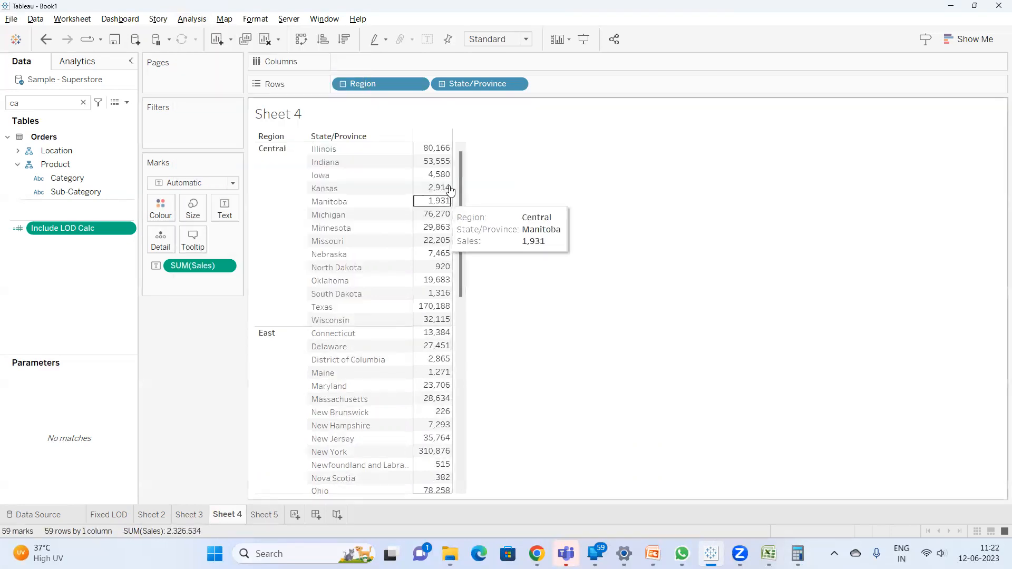
Show column grand totals in the Sheet 4 sales table and review the state rows down to the grand total.
left_click_drag(461, 233, 459, 460)
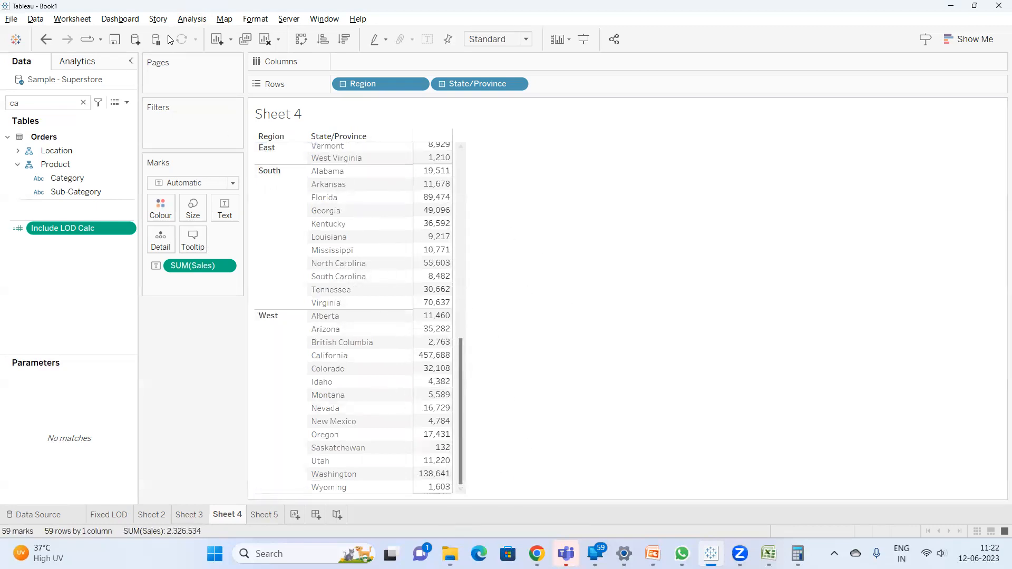
left_click(185, 21)
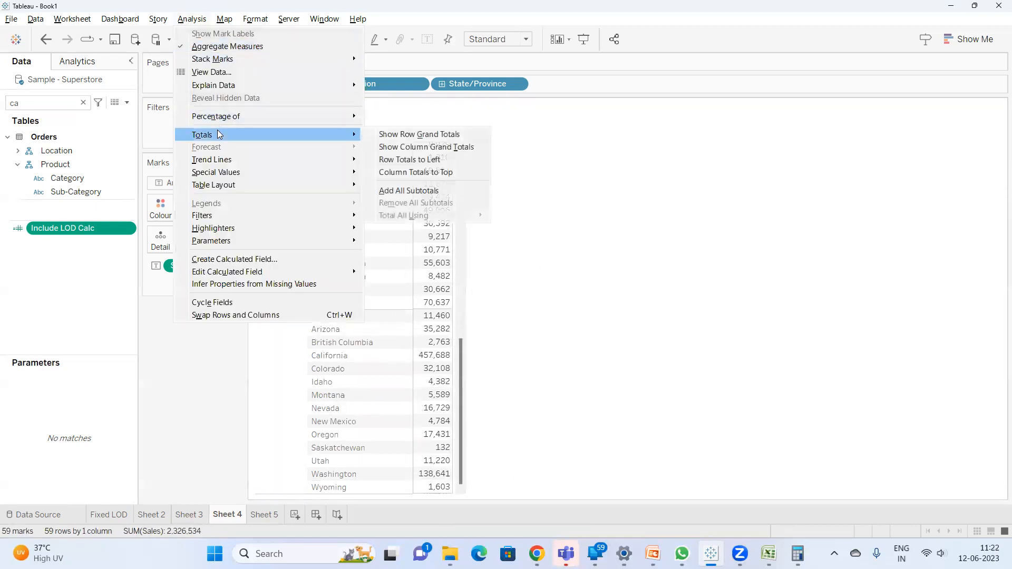
left_click(401, 147)
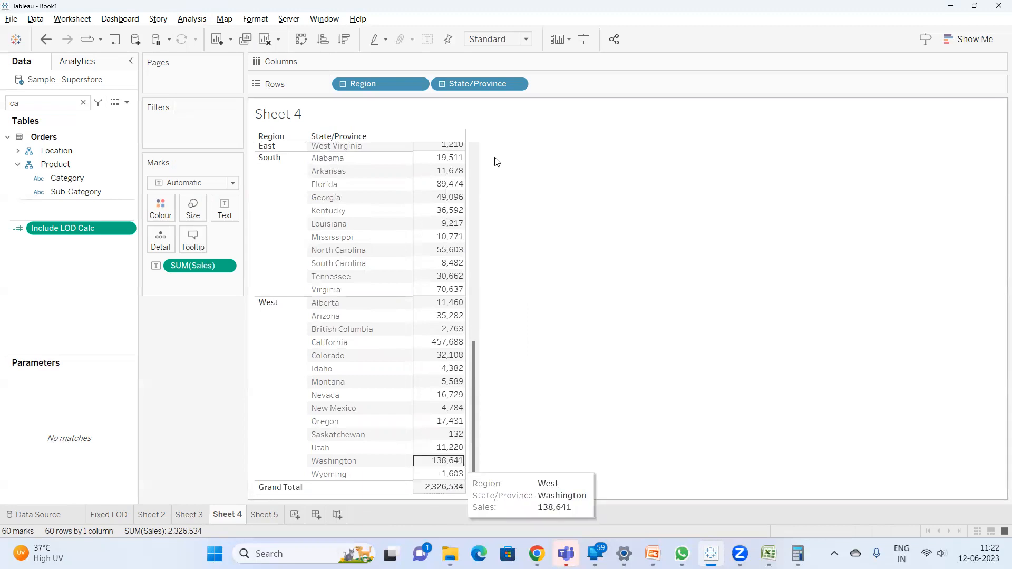
scroll(441, 322, "up", 10)
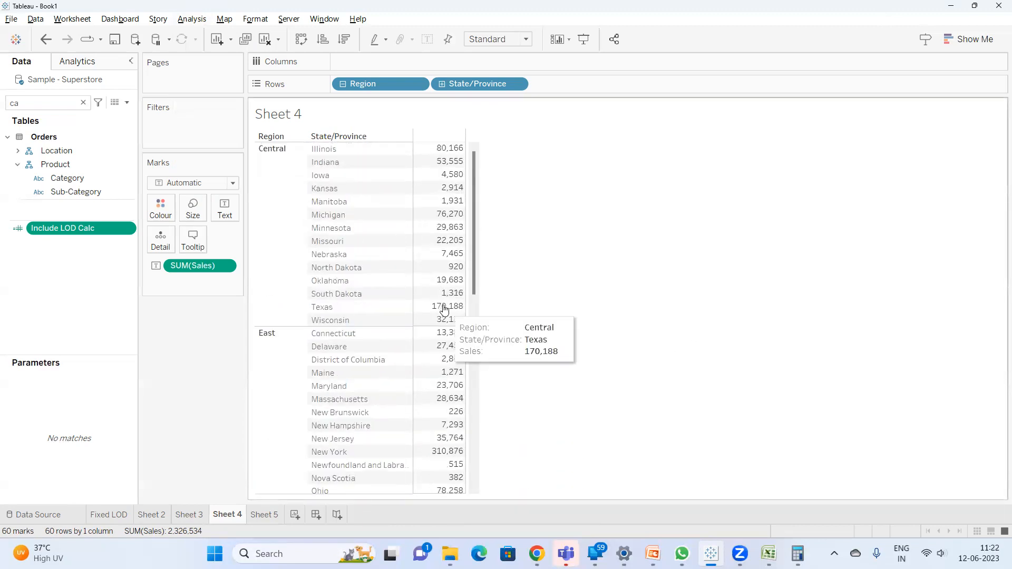
scroll(465, 335, "down", 8)
scroll(465, 336, "down", 5)
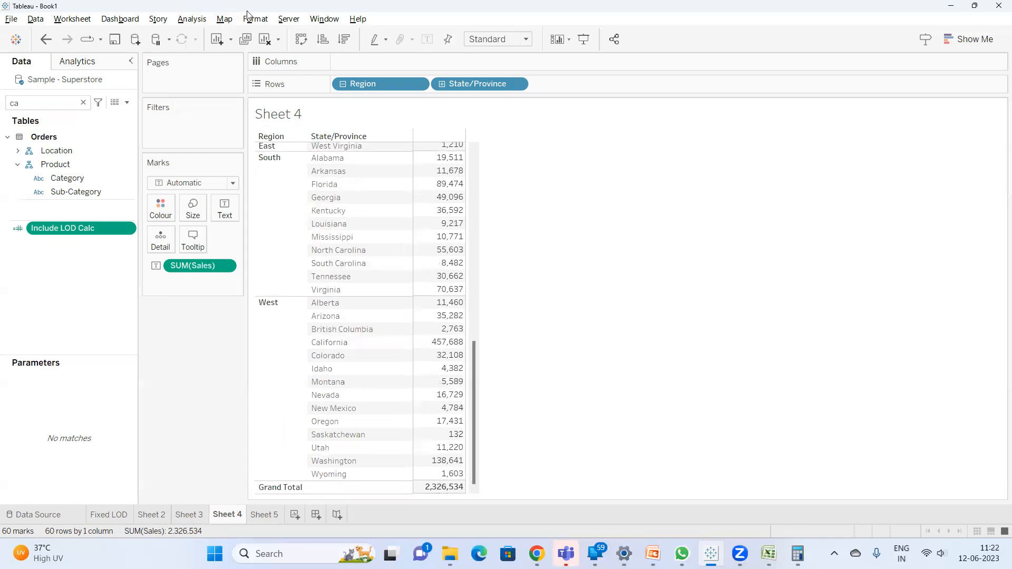
Add all subtotals to the Sheet 4 table and check the Central states' combined sales against their subtotal.
left_click(190, 20)
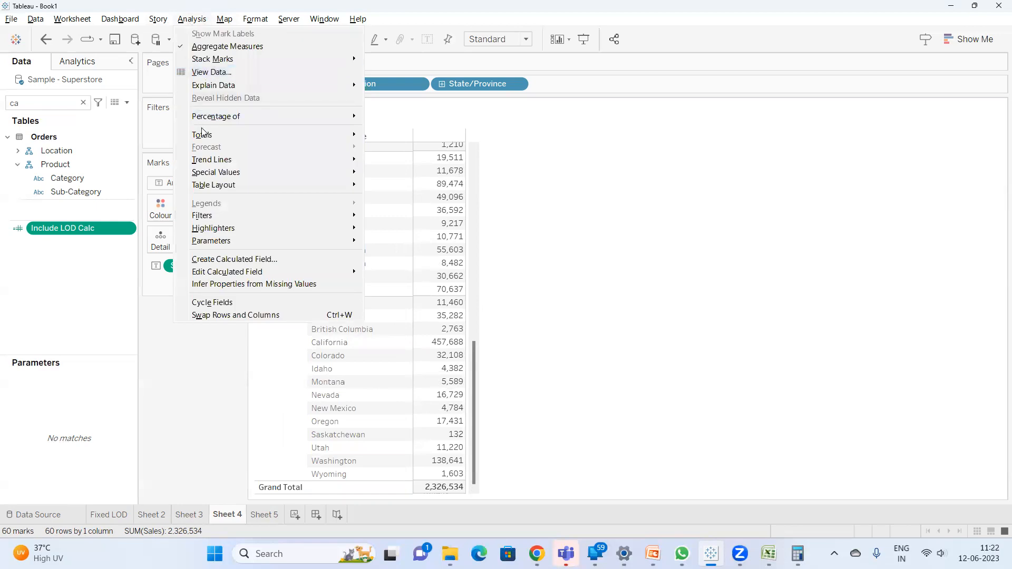
mouse_move(204, 134)
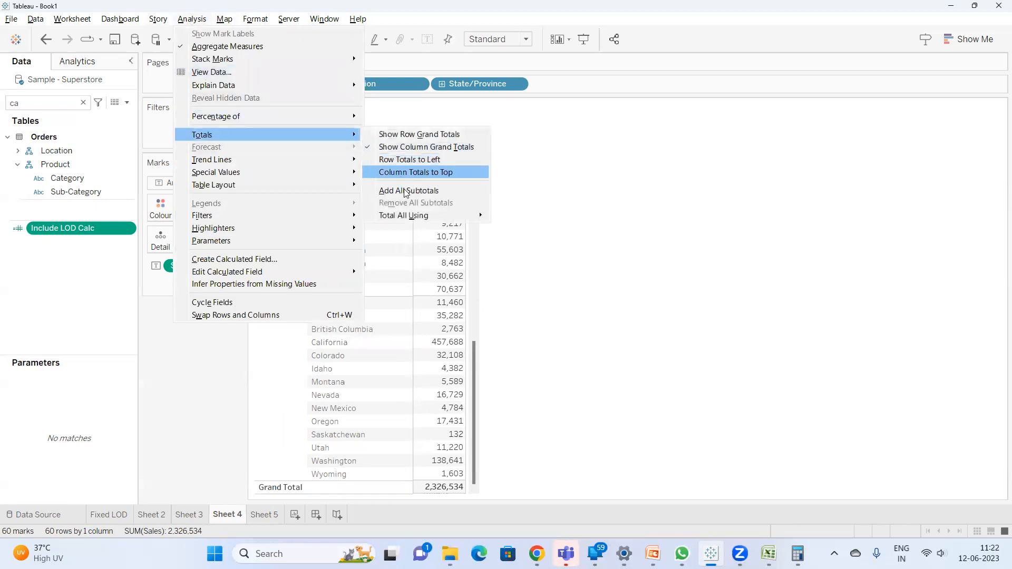
left_click(583, 214)
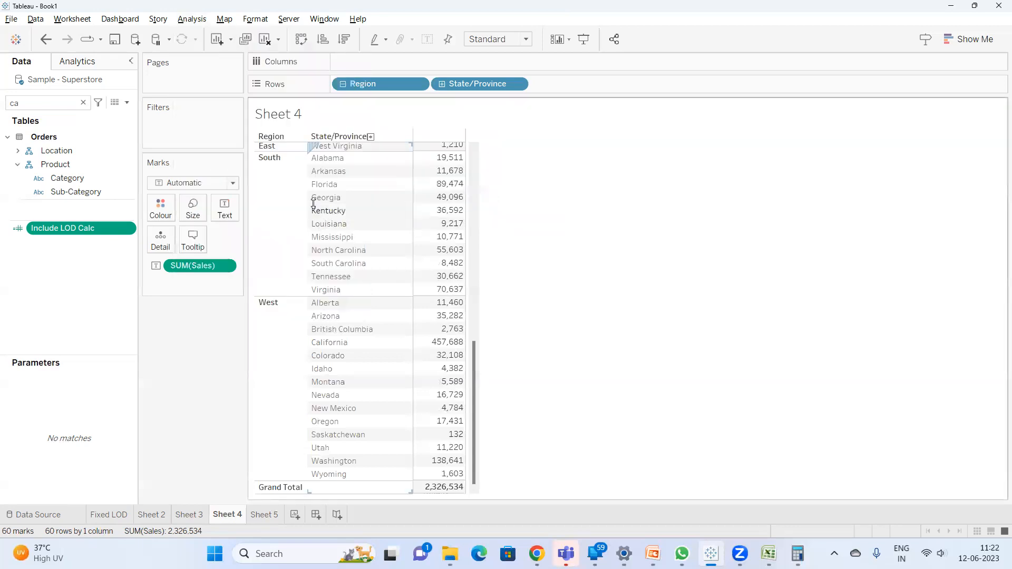
scroll(337, 200, "up", 10)
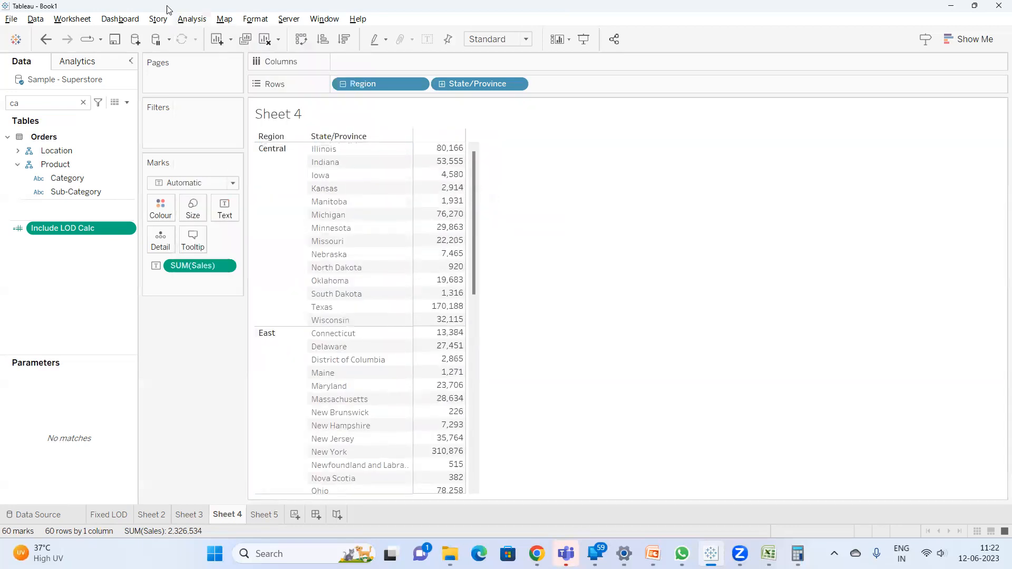
left_click(185, 20)
mouse_move(221, 136)
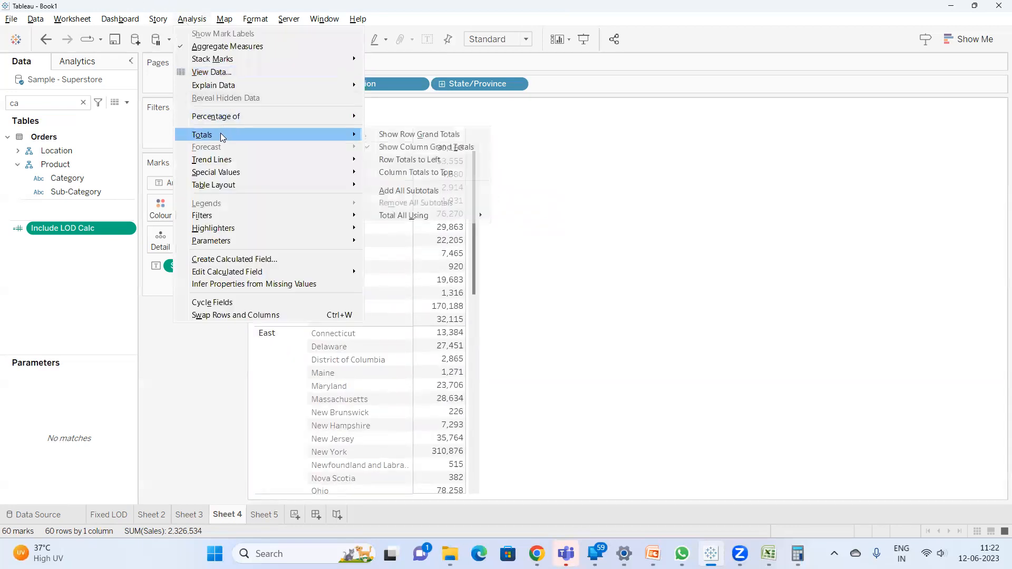
left_click(423, 191)
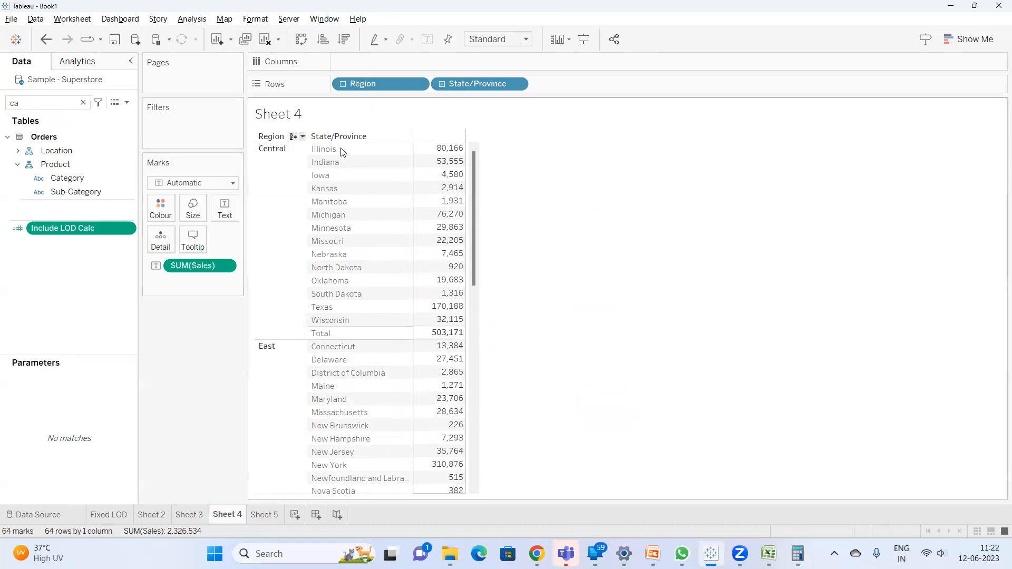
left_click_drag(451, 150, 430, 322)
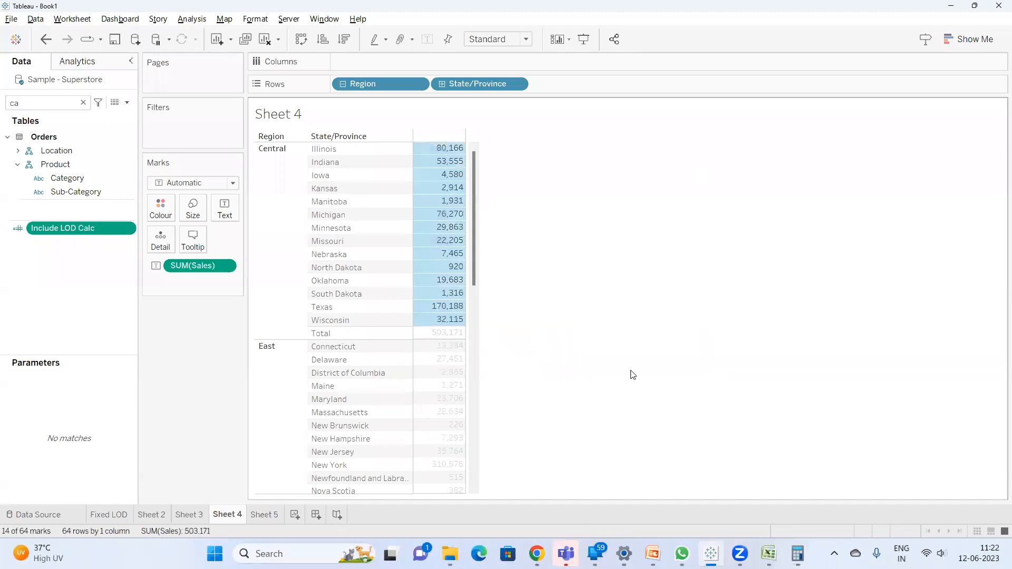
left_click(623, 318)
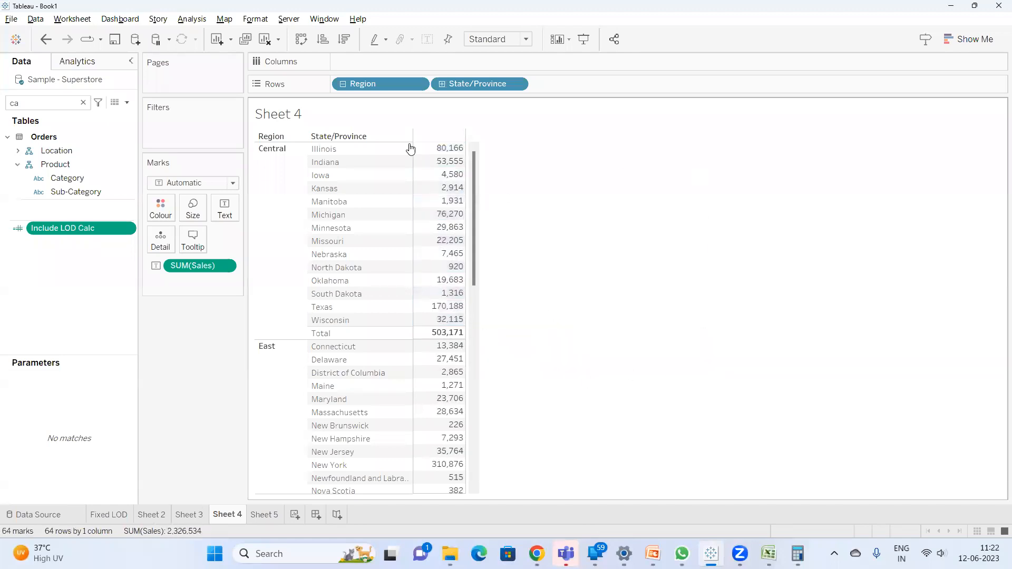
Set all totals in the Sheet 4 table to use Average and compare the Central states' sales with their total row.
left_click(191, 20)
mouse_move(288, 135)
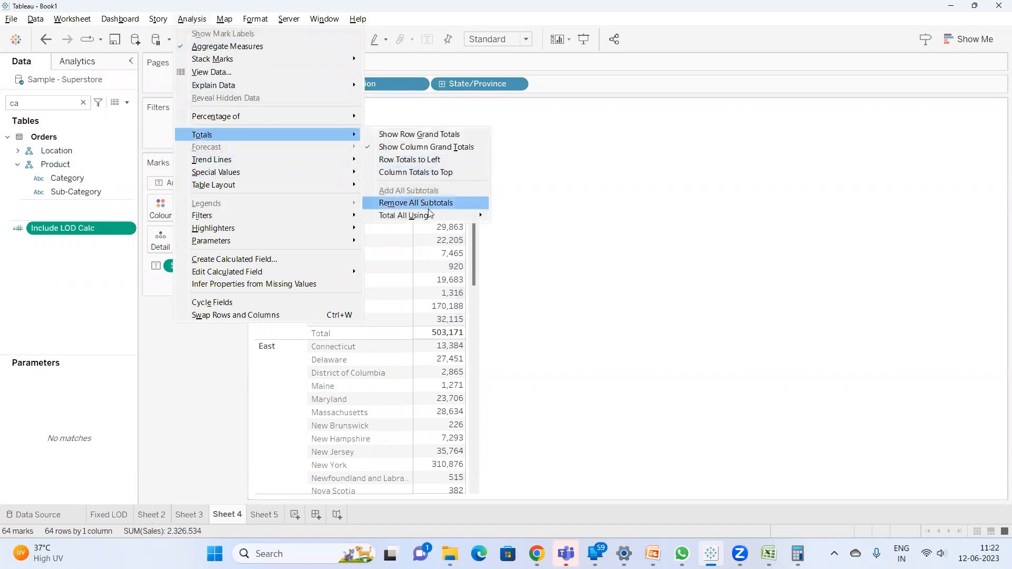
mouse_move(428, 211)
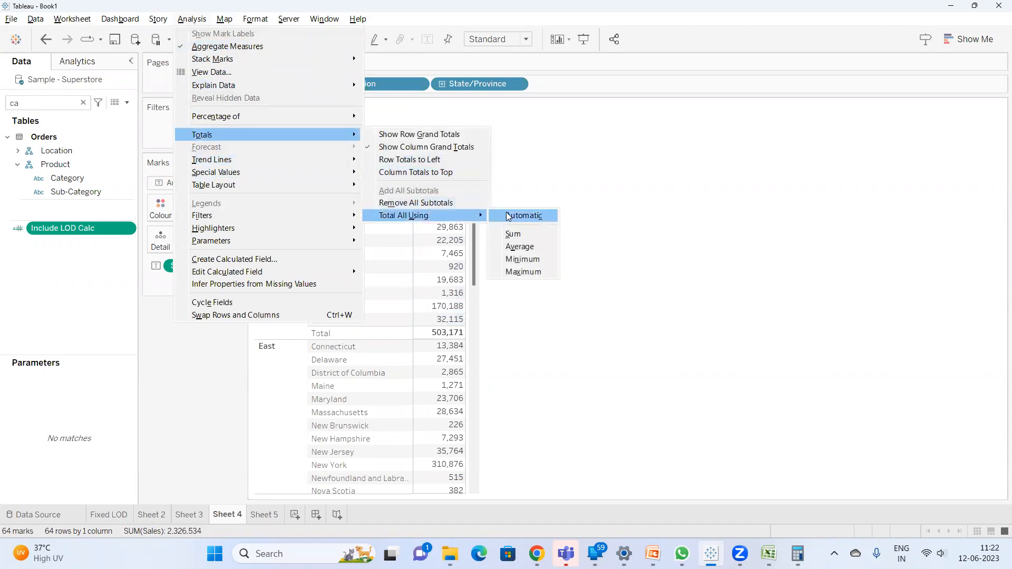
left_click(519, 247)
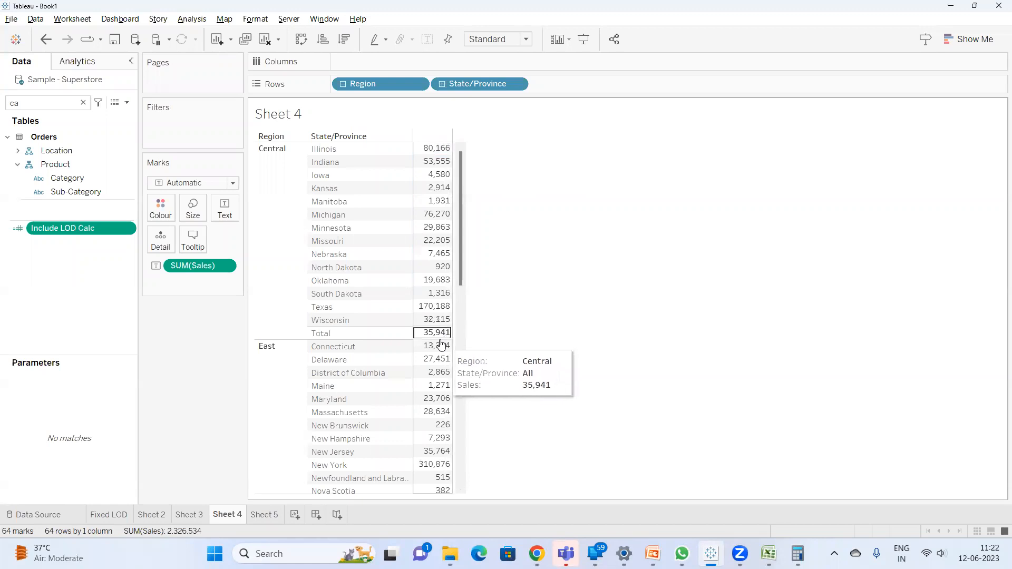
left_click_drag(426, 149, 421, 321)
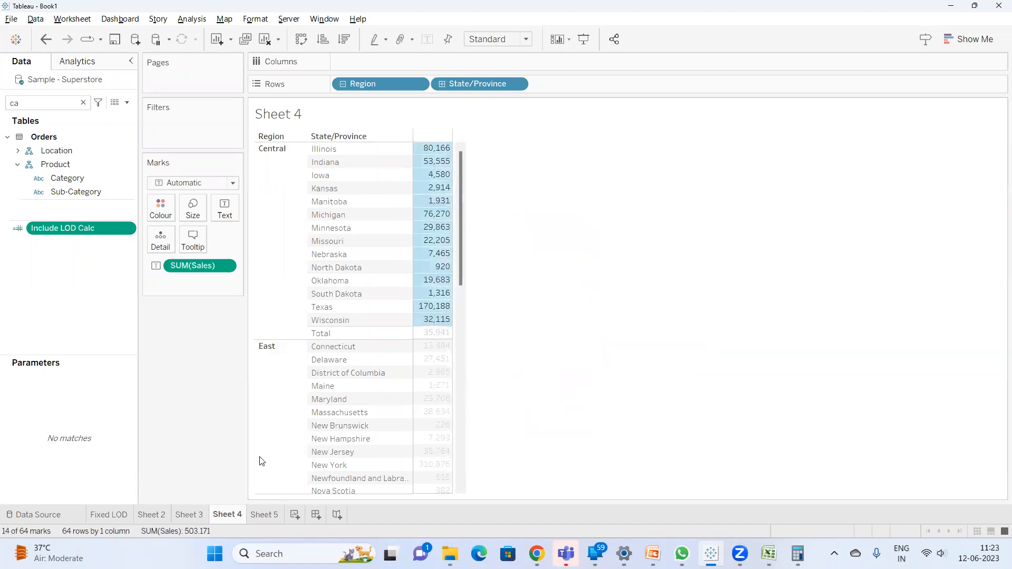
left_click(510, 338)
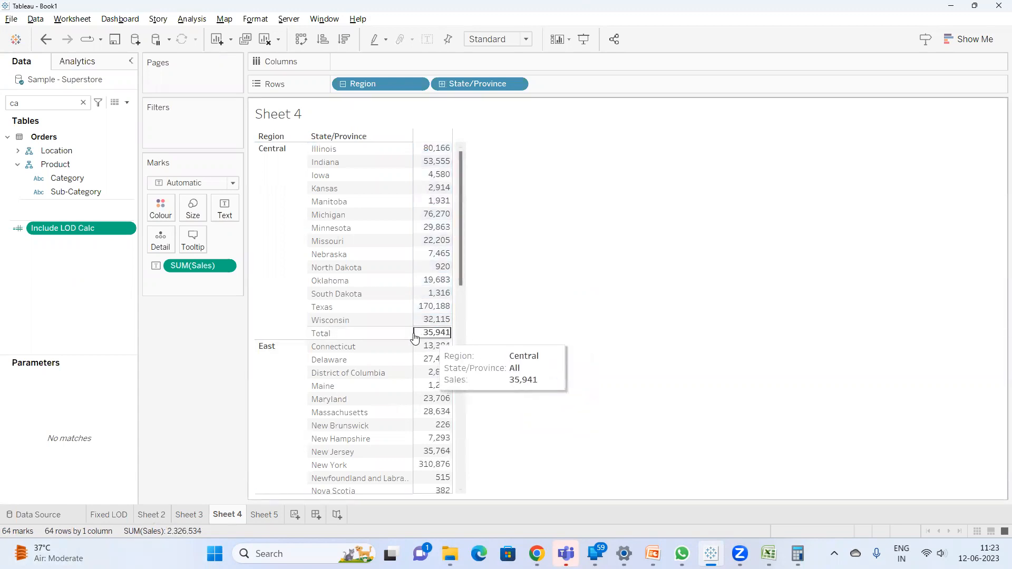
Select the Central states' sales in the table, switch to Calculator and enter their combined sales of 503171.
left_click_drag(433, 148, 429, 326)
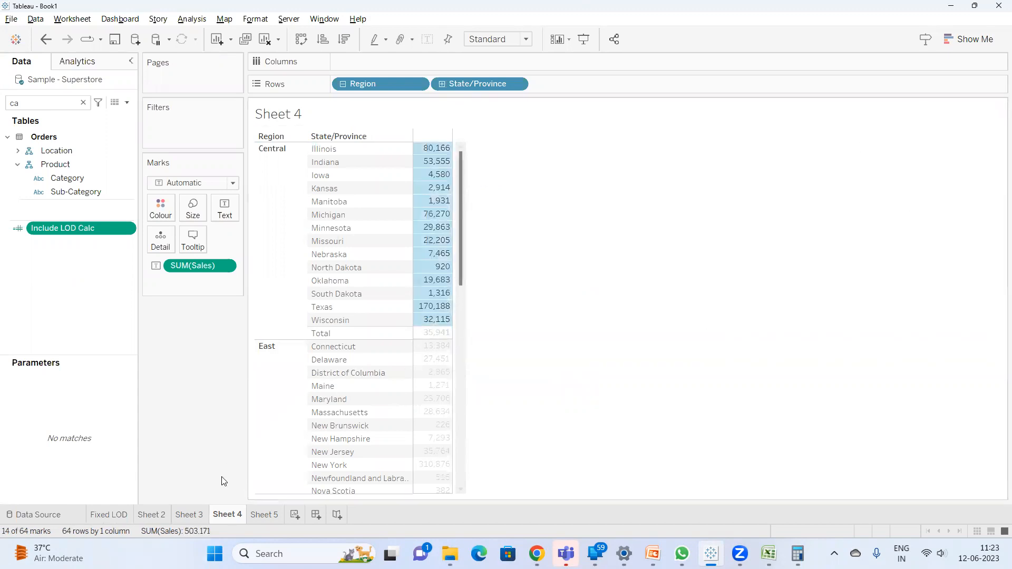
left_click(788, 553)
key("Escape")
type("5,03,")
type("17")
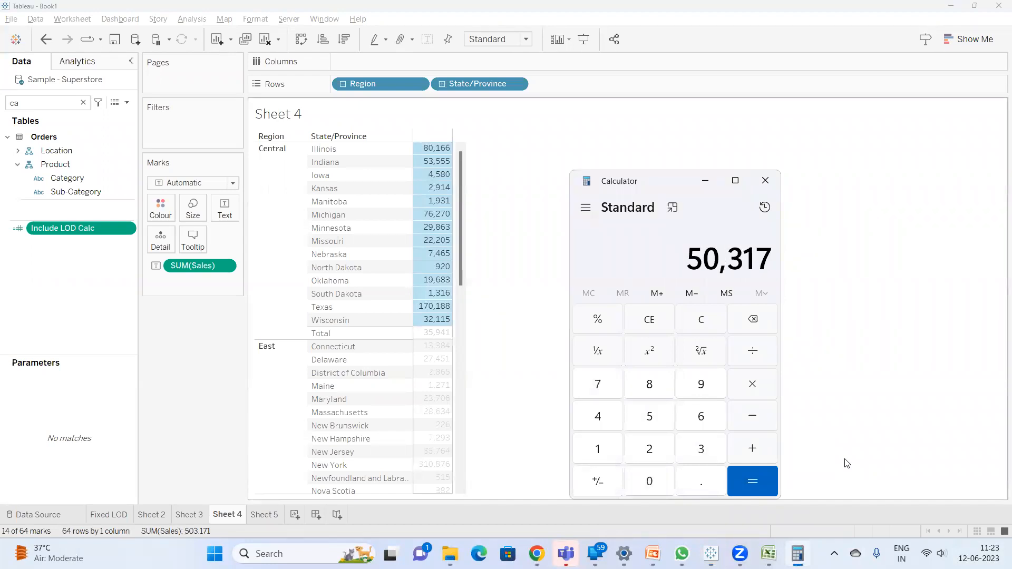
Divide 503171 by 14 in Calculator to check the Central region's average, and return to Tableau's Sheet 4.
type("7")
key("BackSpace")
type("1")
key("slash")
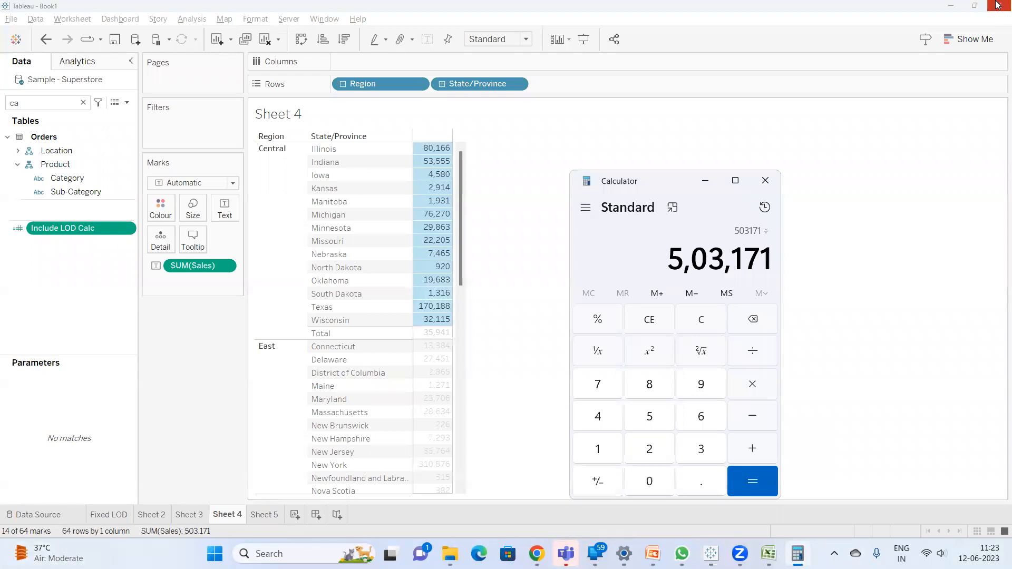
type("14")
key("Return")
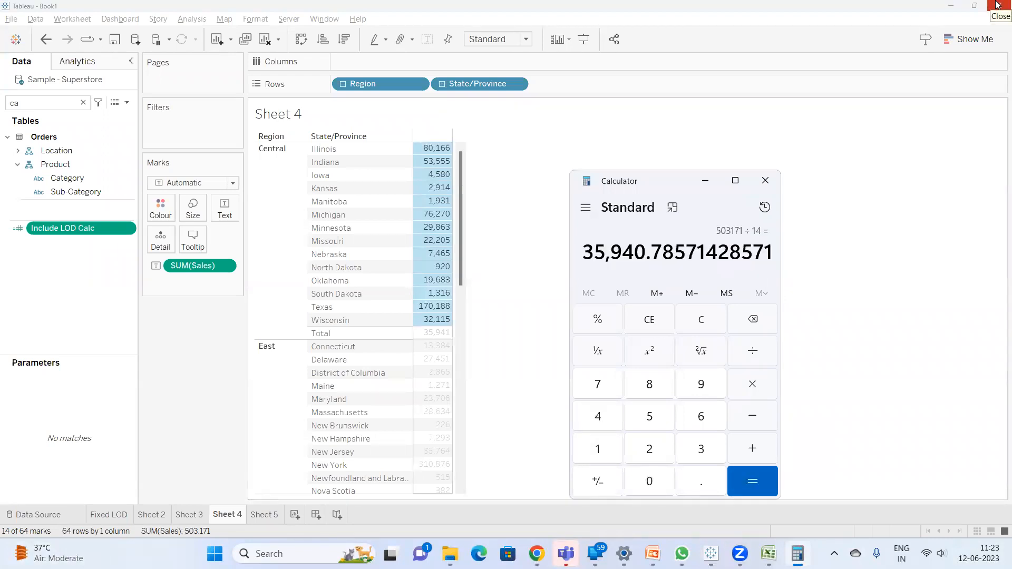
left_click(532, 192)
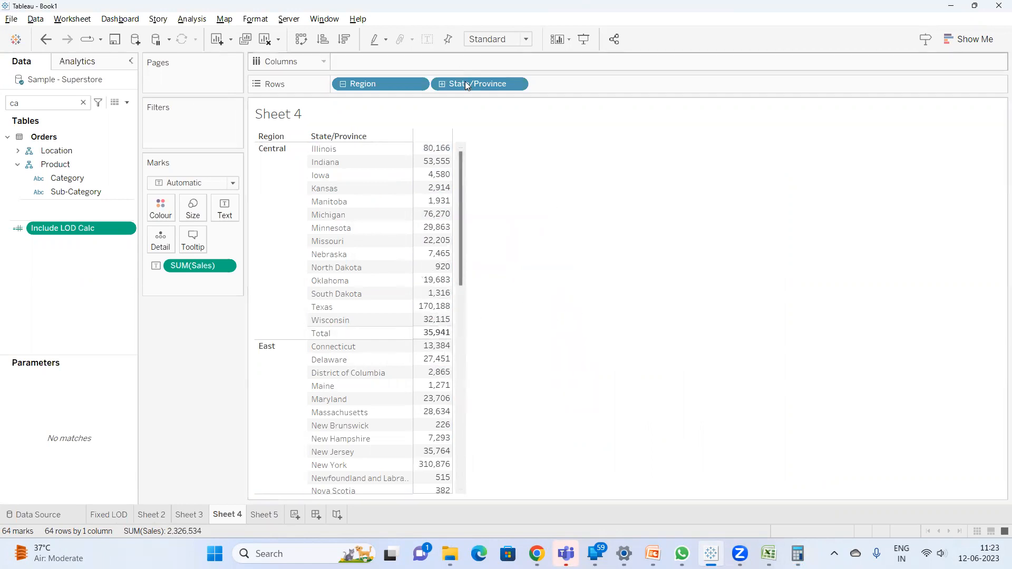
Remove State/Province from the rows of Sheet 4 to inspect sales by region, and undo the removal.
left_click_drag(469, 87, 639, 228)
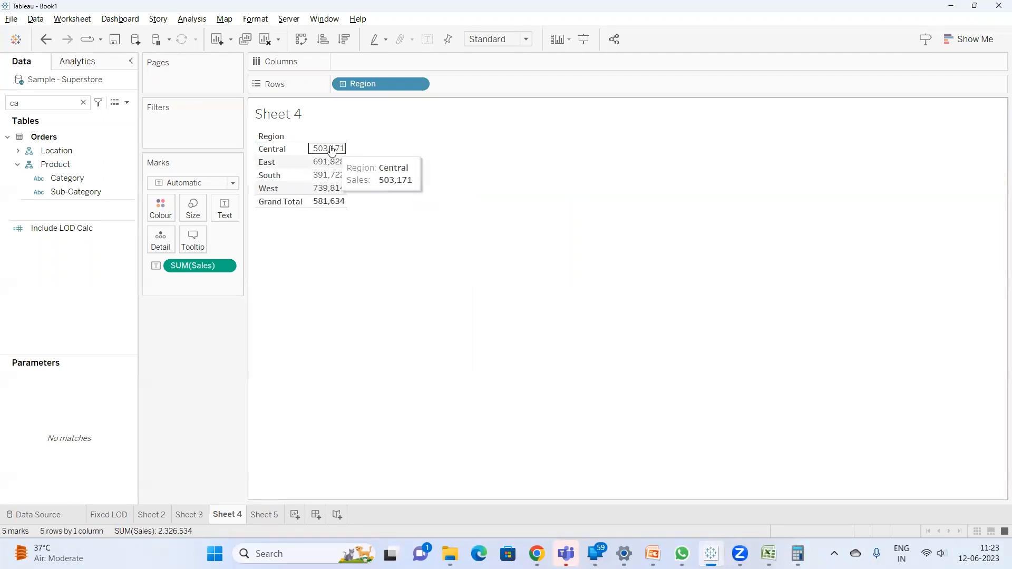
key("ctrl+z")
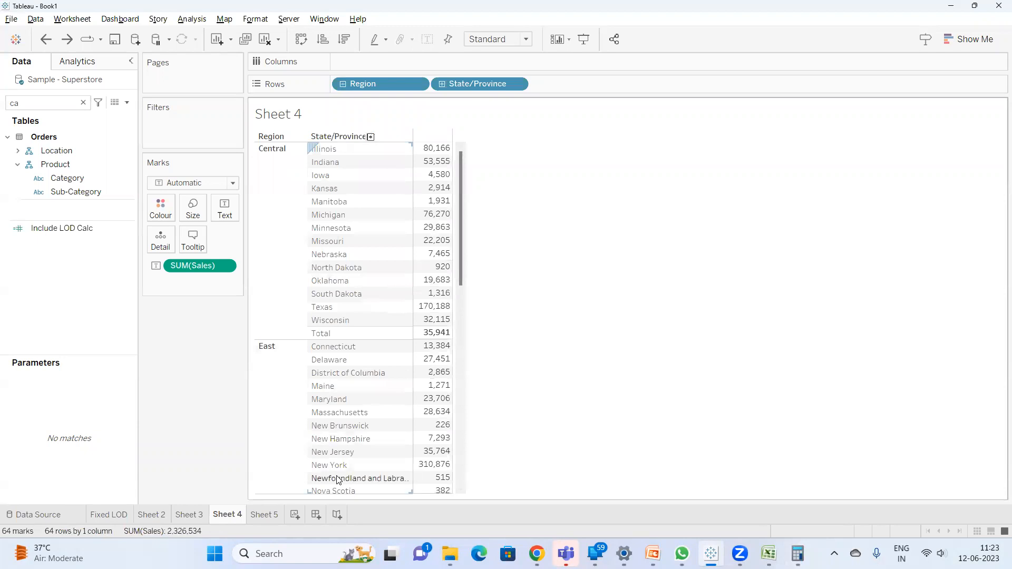
Compare the average Include LOD Calc values by region on Sheet 5 with the state breakdown on Sheet 4.
left_click(278, 514)
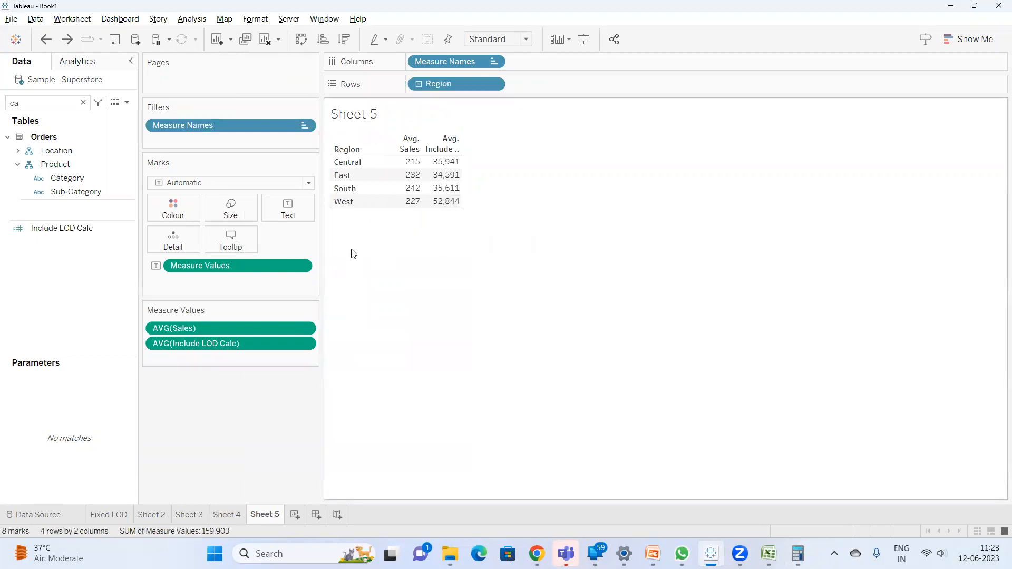
left_click_drag(322, 288, 337, 284)
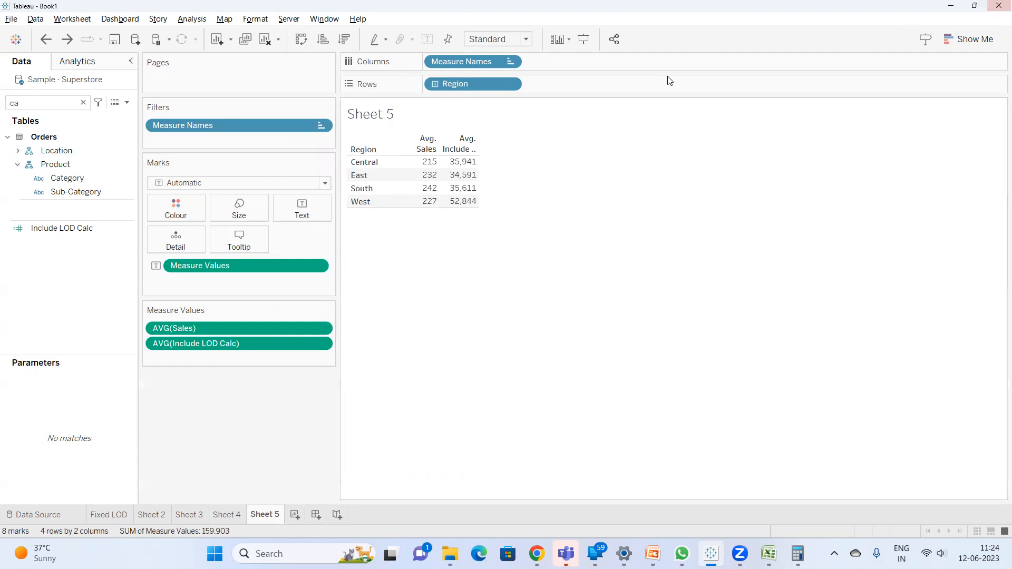
left_click(227, 514)
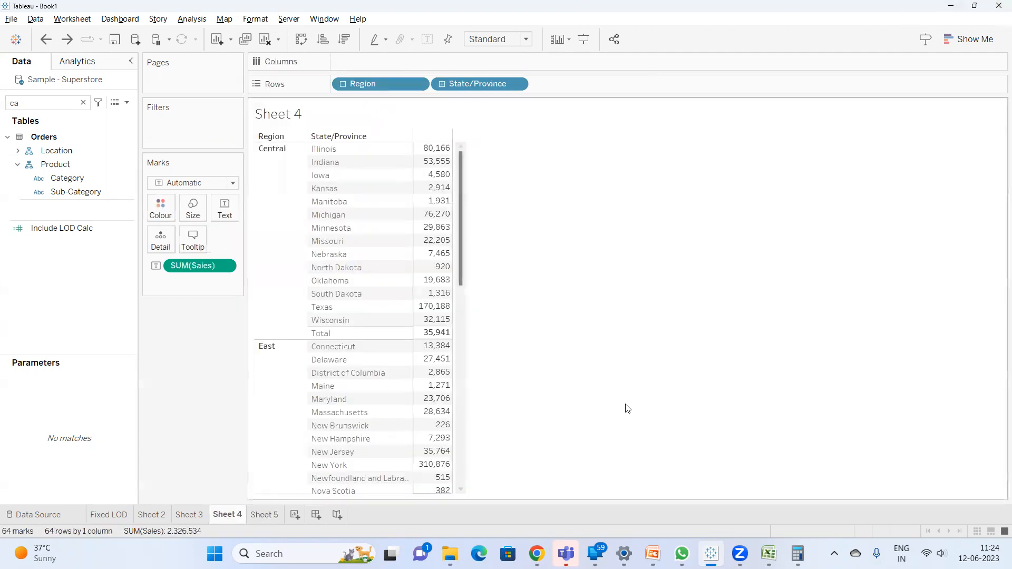
Switch to the PowerPoint training deck, dismissing the browser's notification request, and show slide 11 on the Exclude expression.
mouse_move(768, 553)
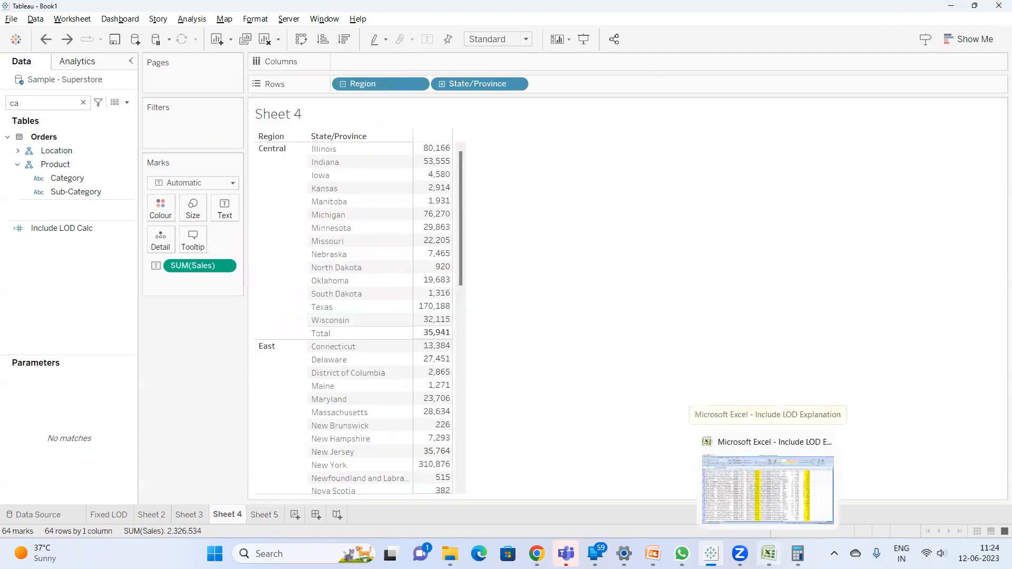
left_click(652, 553)
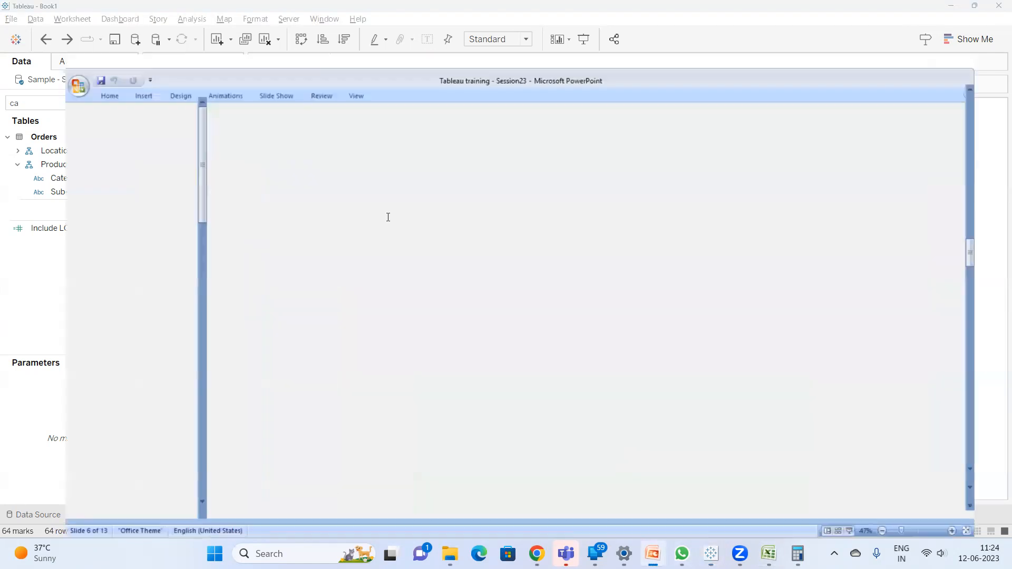
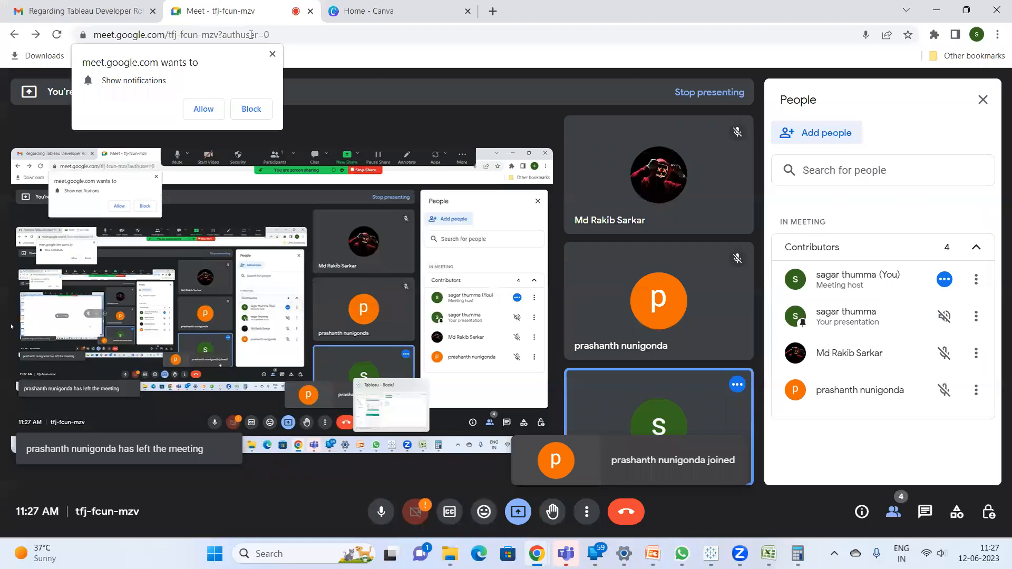
left_click(272, 54)
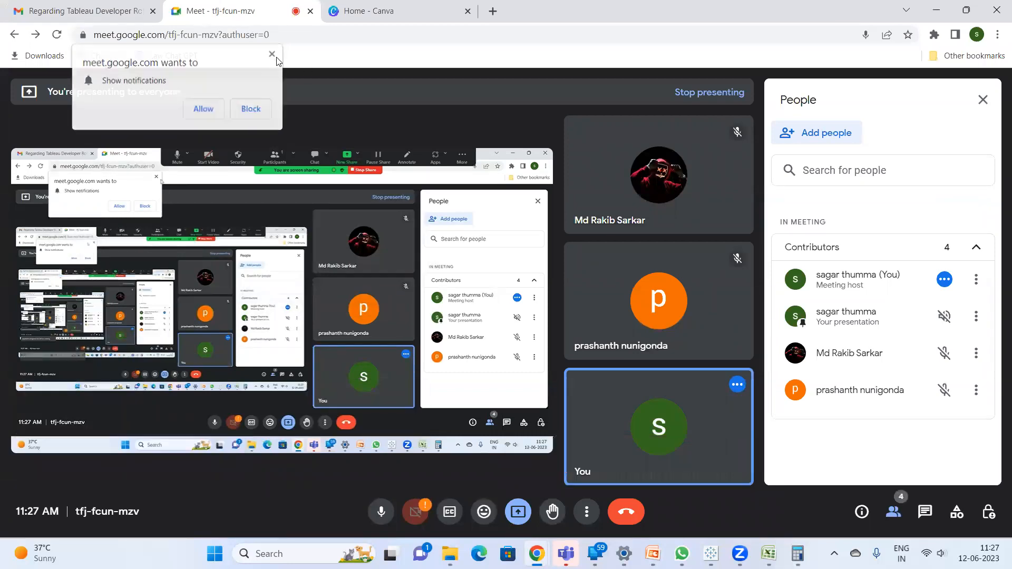
left_click(938, 10)
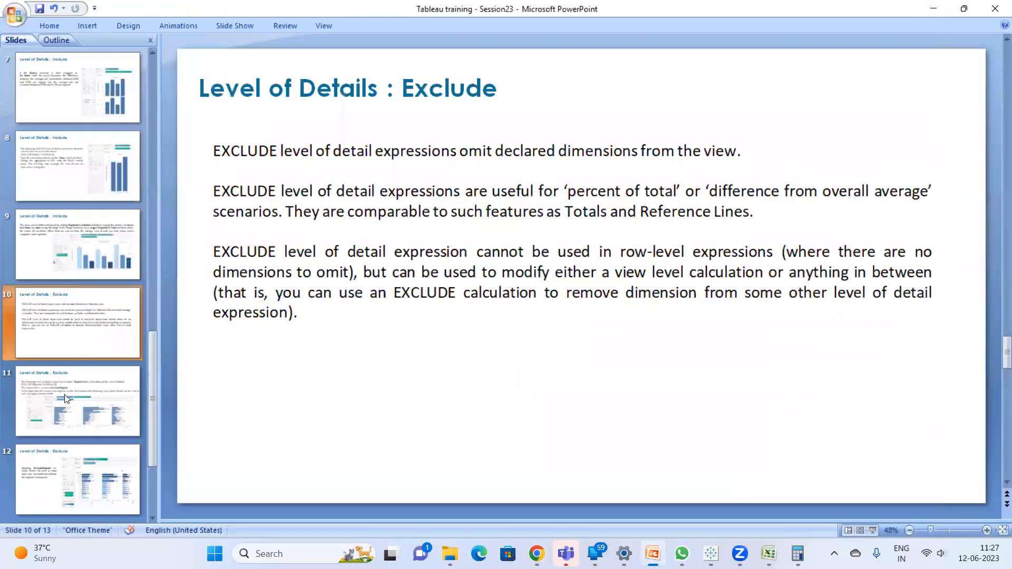
left_click(71, 416)
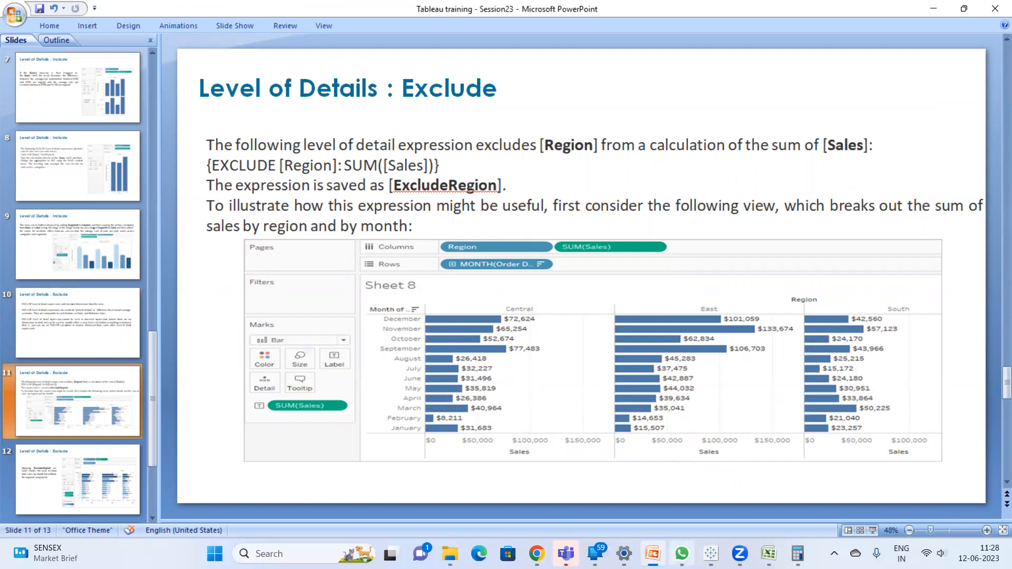
Switch to Tableau, create a new worksheet and place the Region field on the rows.
left_click(710, 553)
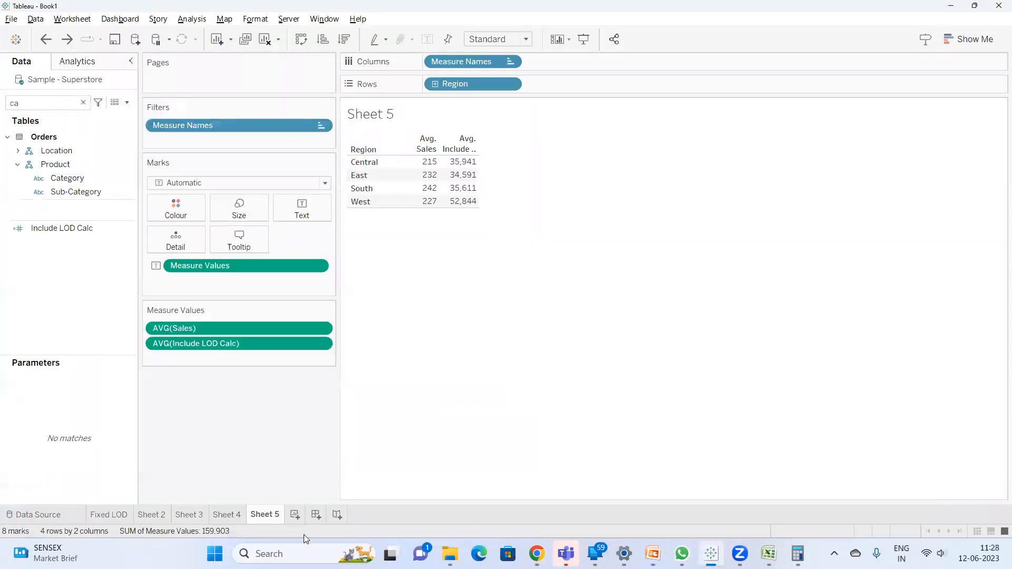
left_click(295, 514)
left_click(71, 104)
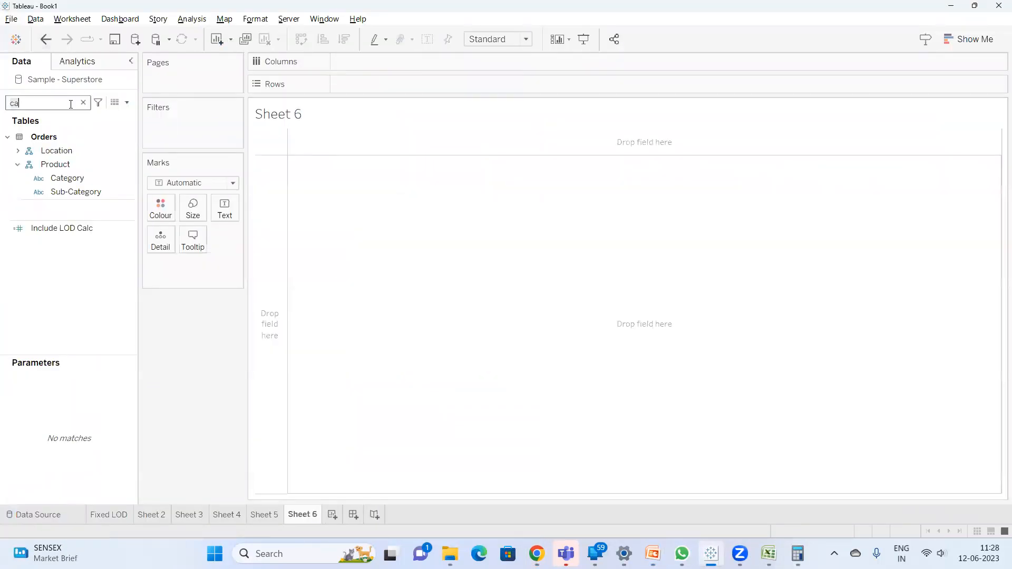
key("BackSpace")
key("BackSpace")
type("regi")
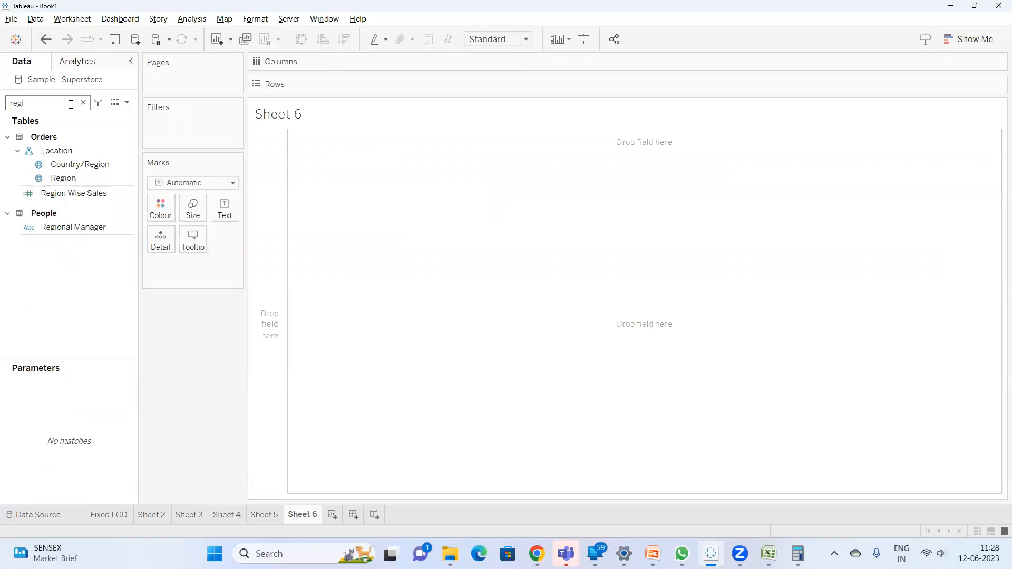
left_click_drag(75, 179, 379, 84)
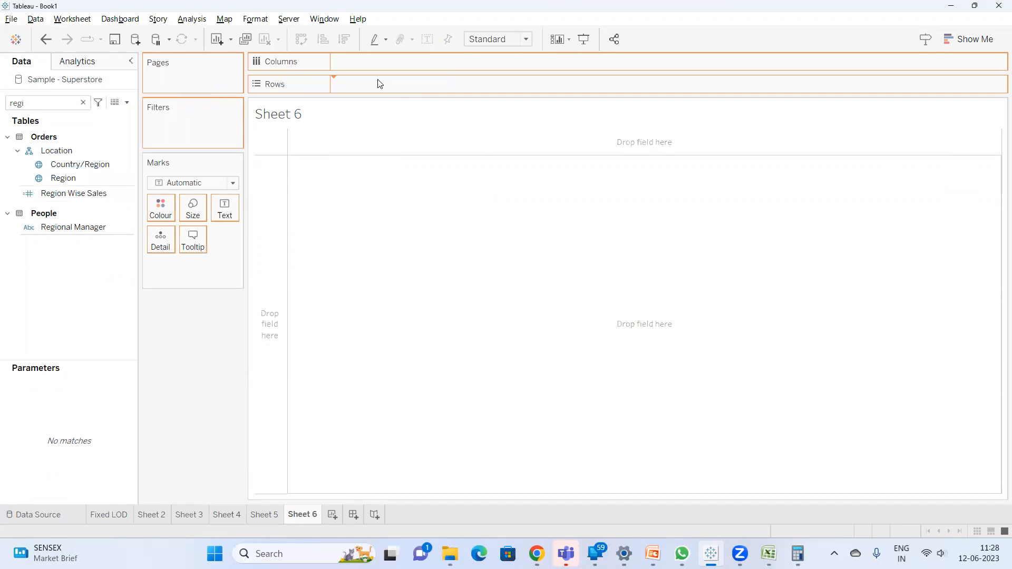
Find the Sales field and add its sum to the view as text values.
key("BackSpace")
key("BackSpace")
key("BackSpace")
key("BackSpace")
type("sa")
double_click(53, 174)
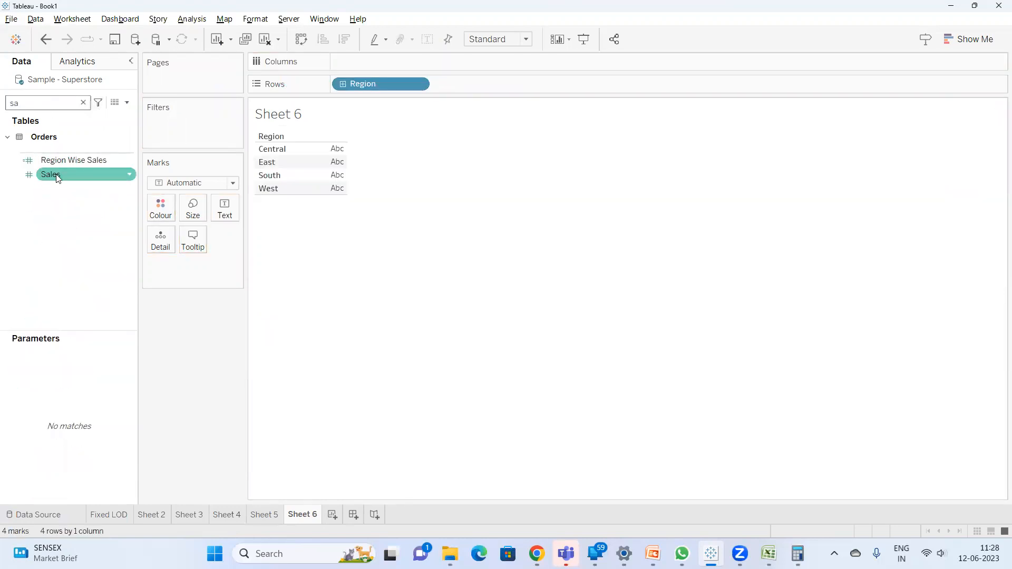
Find the State/Province field and place it on the rows after Region.
double_click(25, 103)
type("sta")
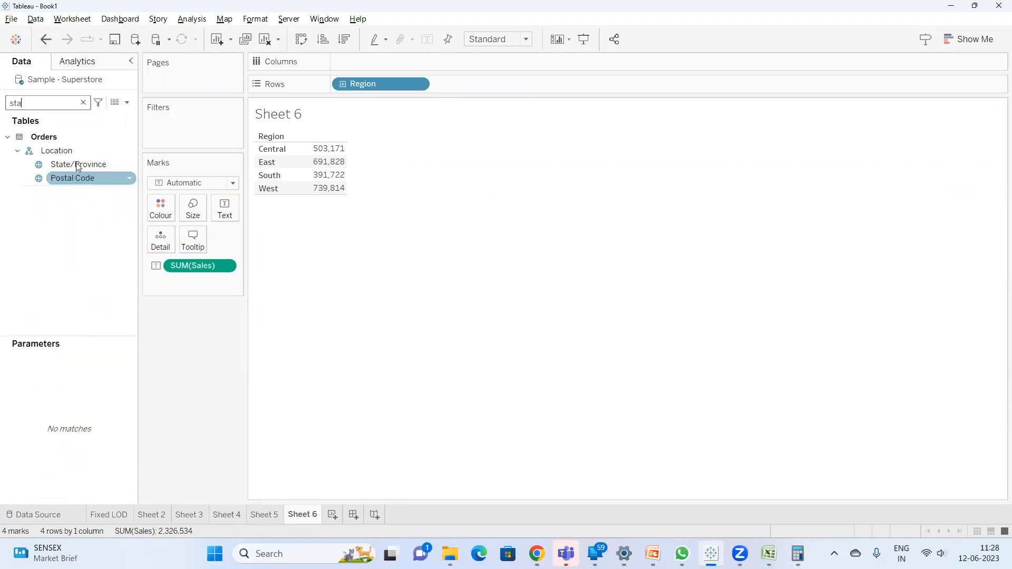
left_click_drag(78, 165, 476, 80)
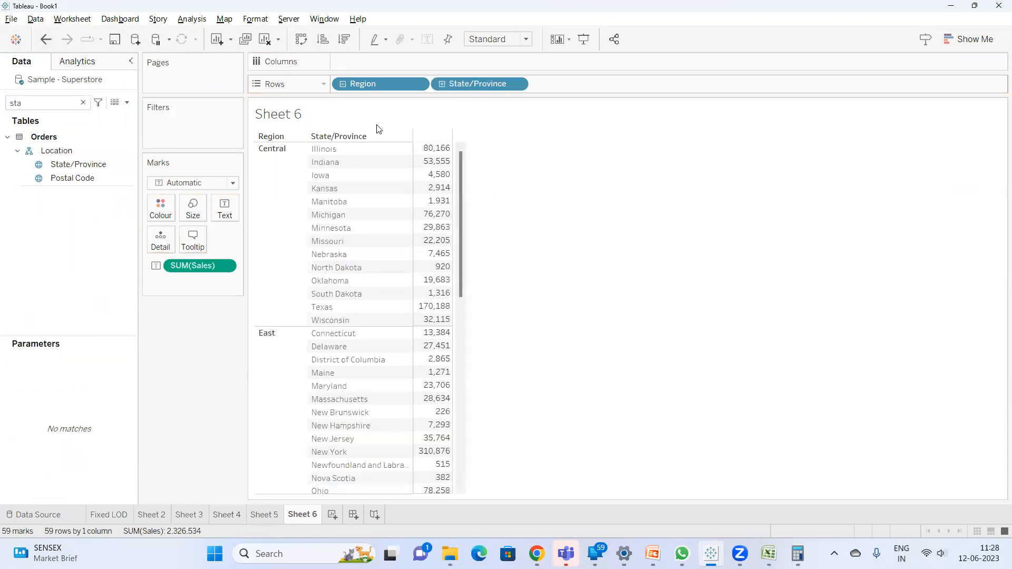
Start a calculated field with the formula { EXCLUDE [State/Province]:SUM([Sales])}.
left_click(127, 101)
left_click(87, 115)
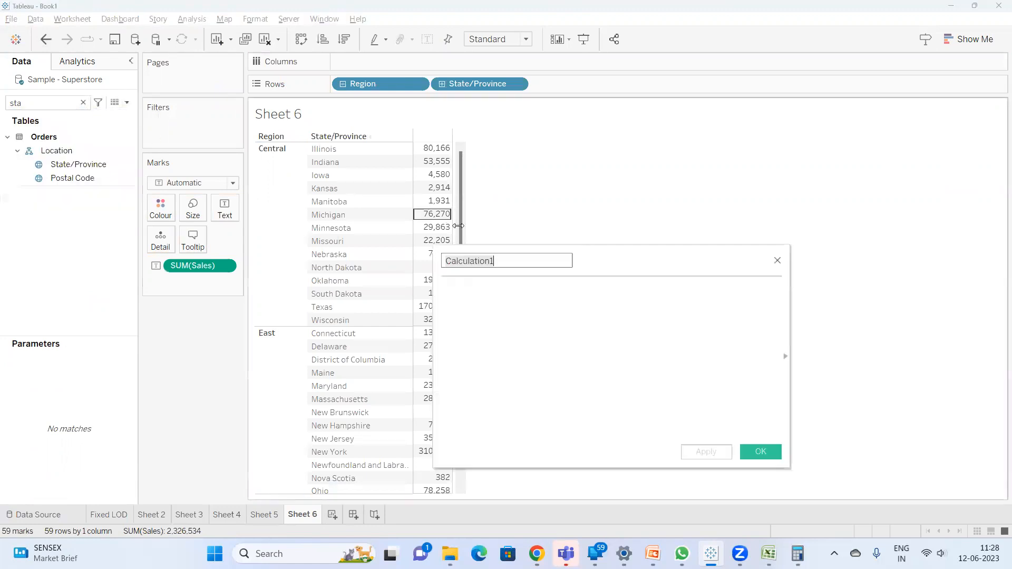
left_click(484, 291)
type("ex")
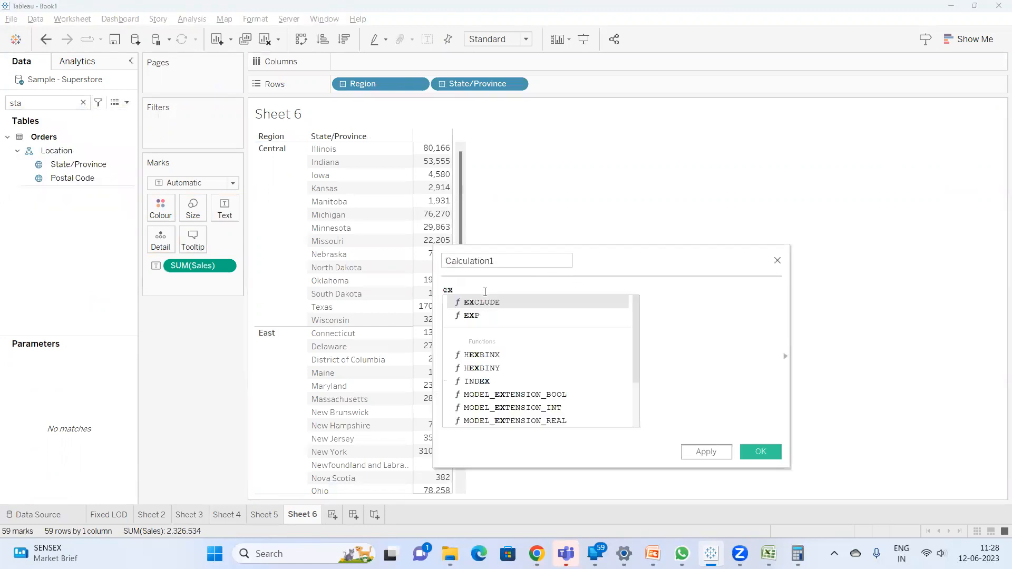
key("Return")
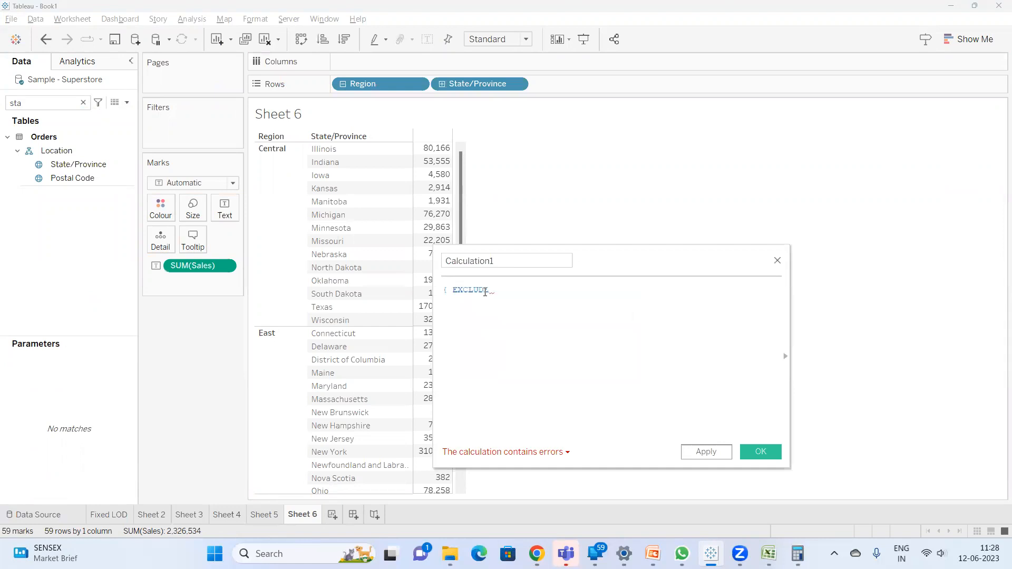
type("sum")
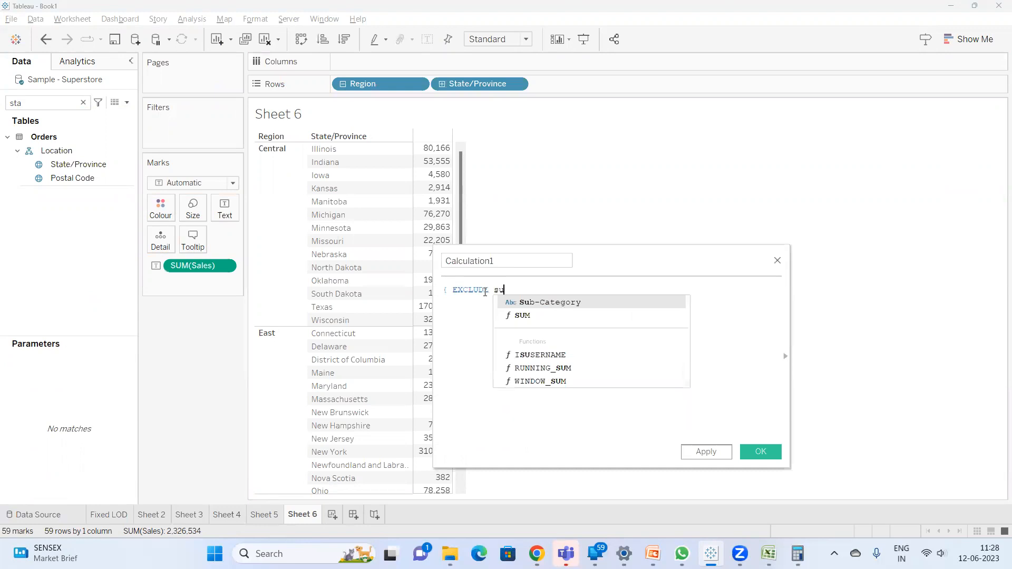
key("BackSpace")
key("BackSpace")
key("BackSpace")
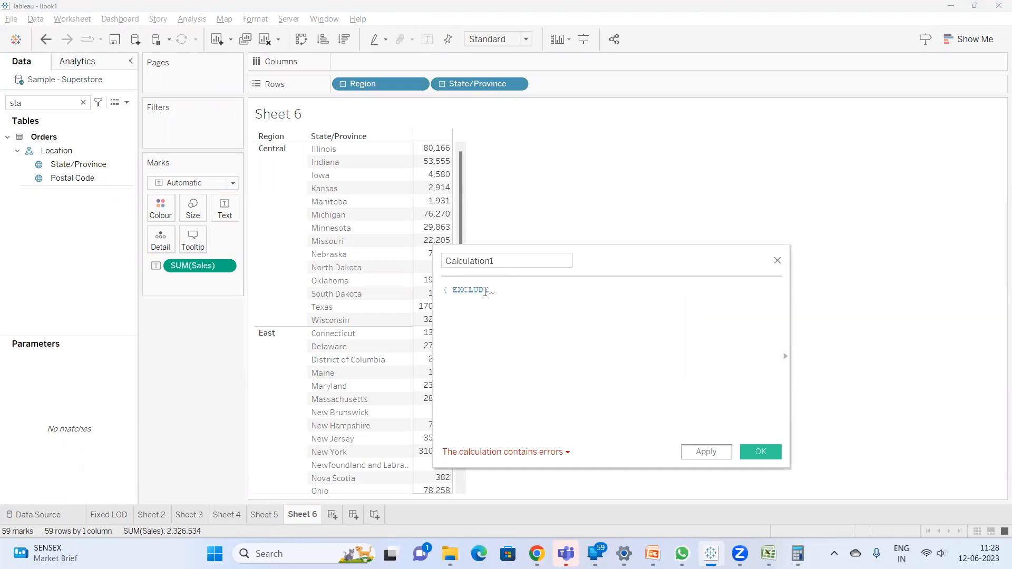
type("stat")
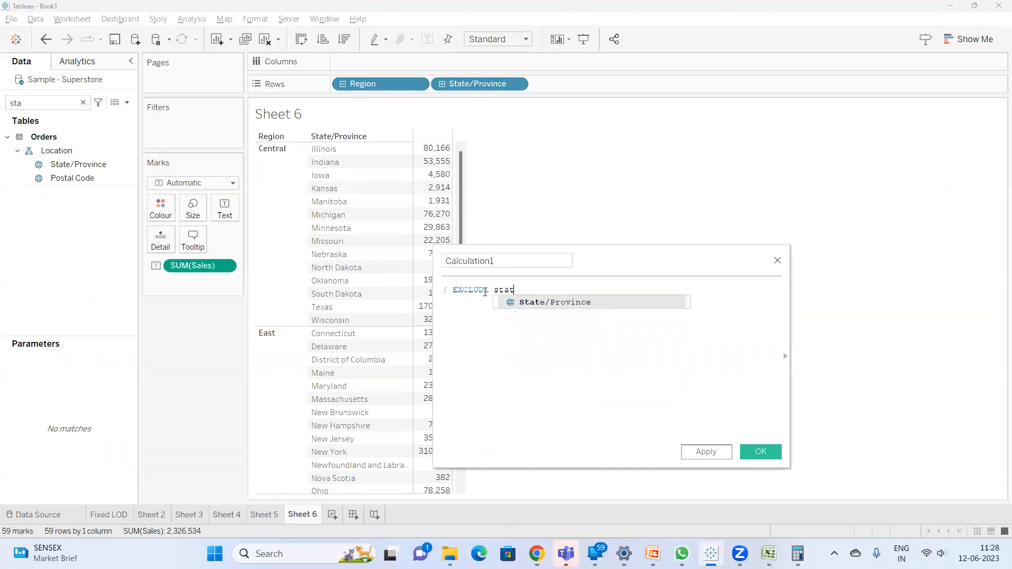
key("Return")
type(":SUM(sal")
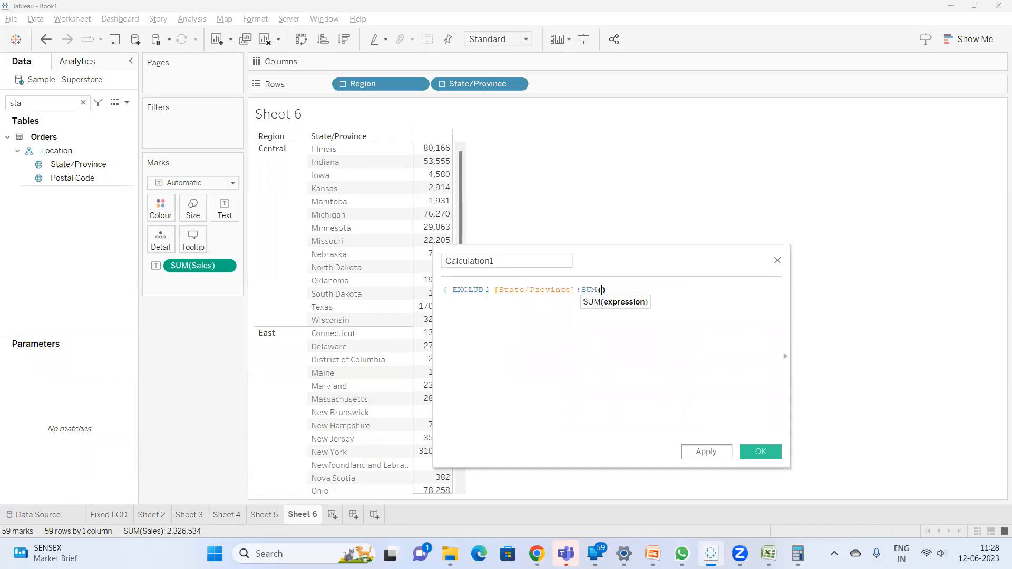
key("Return")
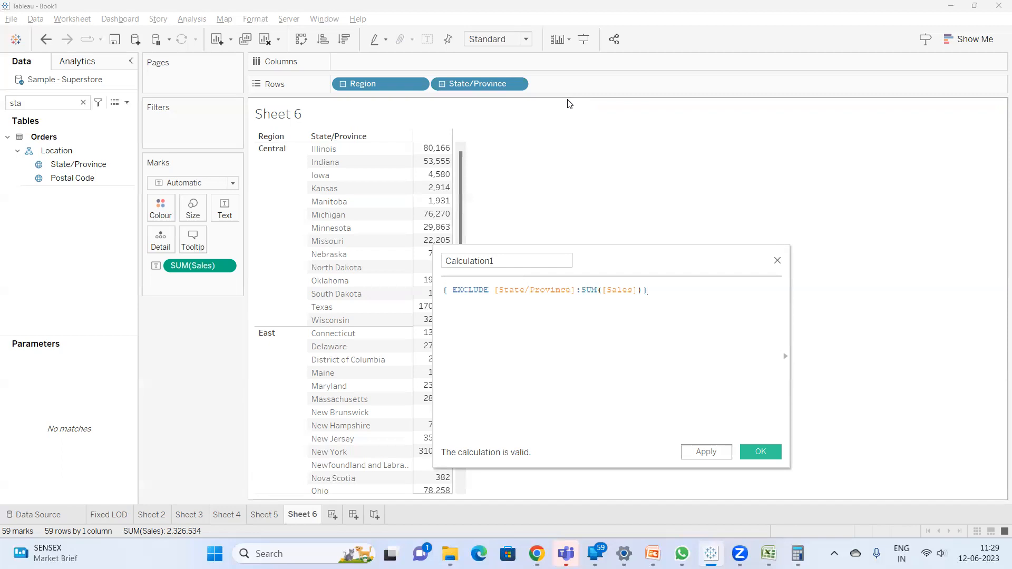
Drill the rows down to City and Postal Code, and return them to Region and State/Province.
left_click(442, 85)
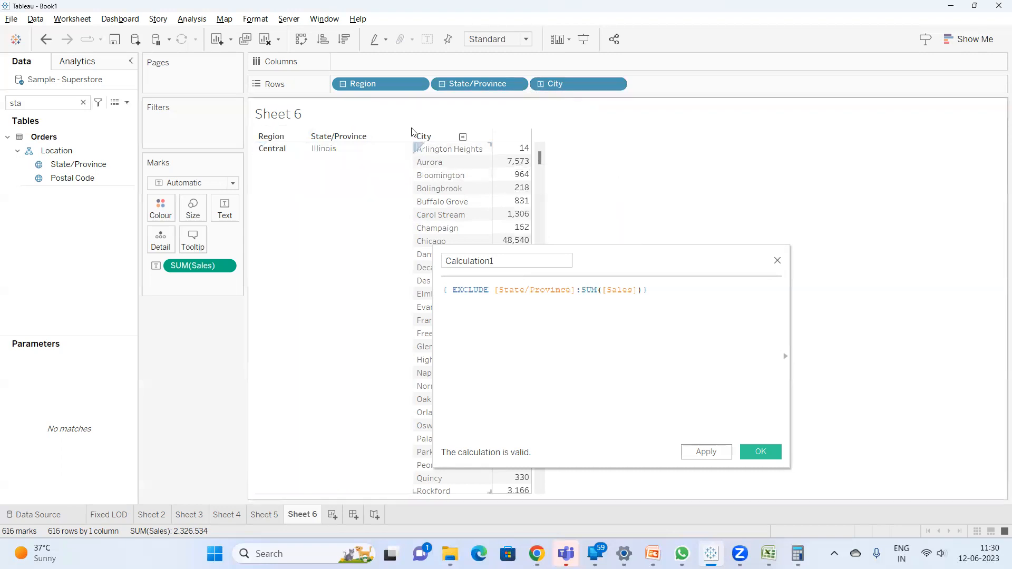
left_click(540, 84)
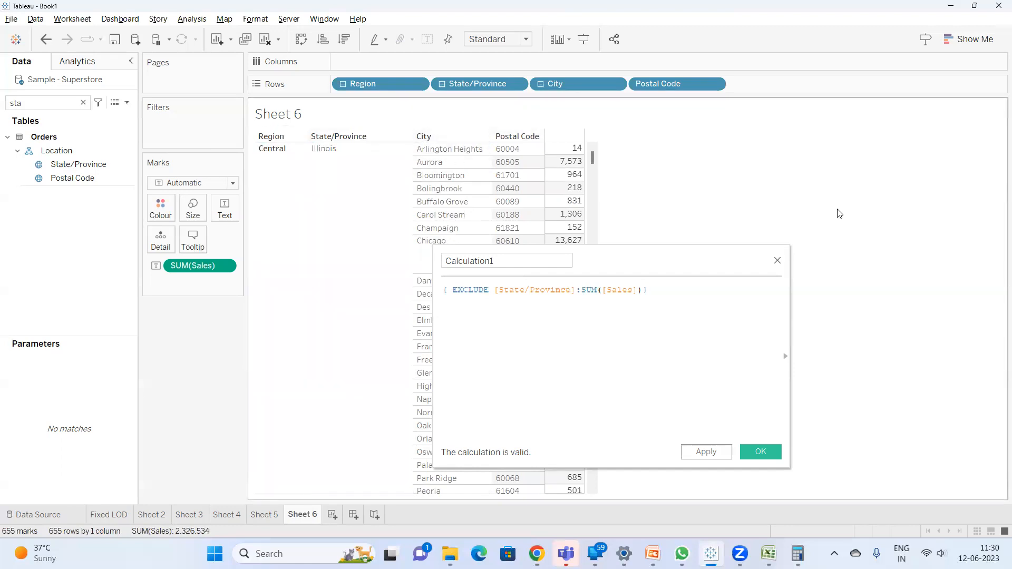
left_click_drag(676, 84, 456, 183)
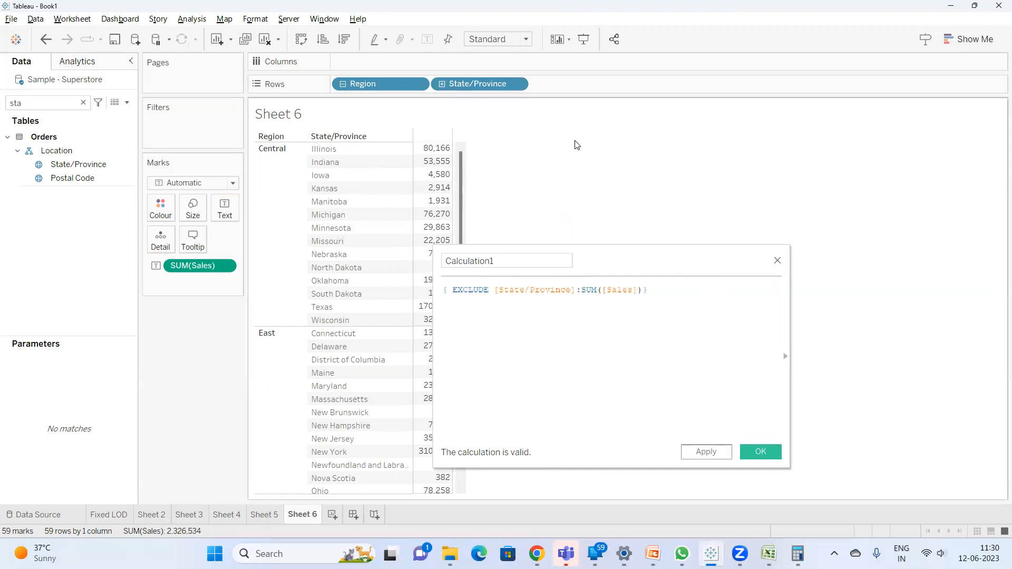
Name the calculated field Exclude LOD Calc and return to its formula.
double_click(514, 261)
type("Exclud")
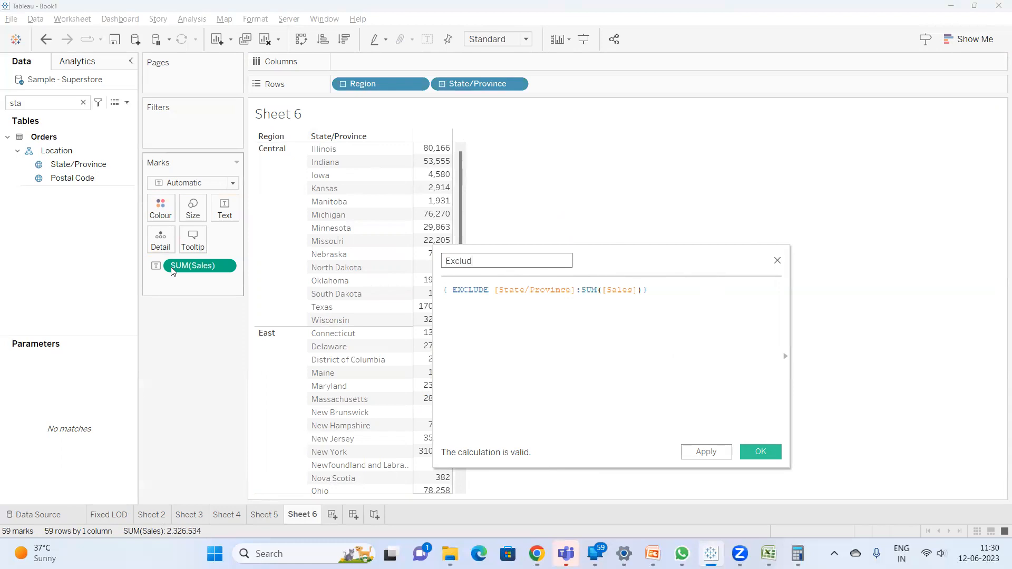
type("e LOD Calc")
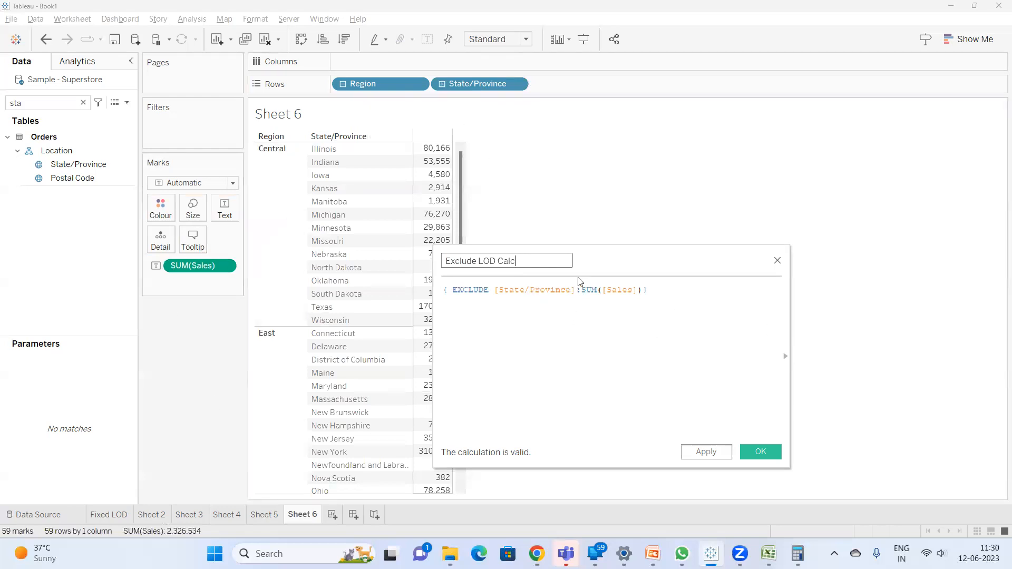
left_click(531, 290)
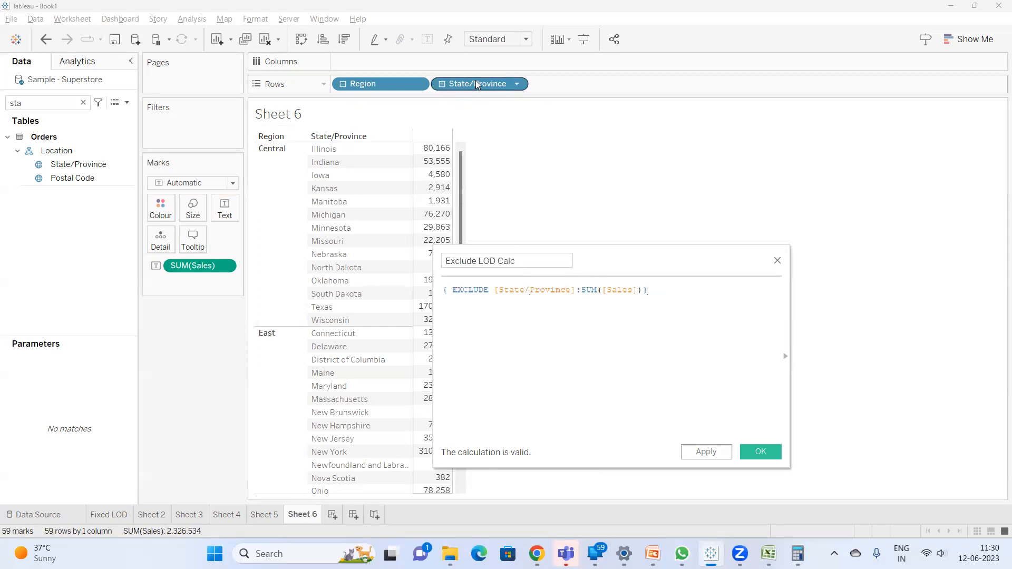
Take State/Province off the rows to check the sales by region, and undo the removal.
left_click_drag(476, 84, 607, 159)
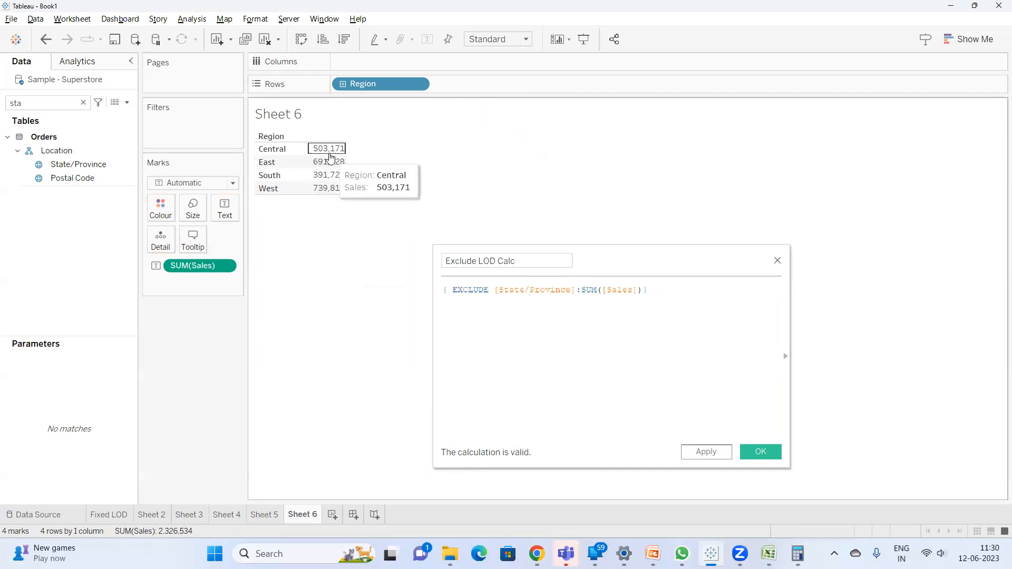
left_click(329, 150)
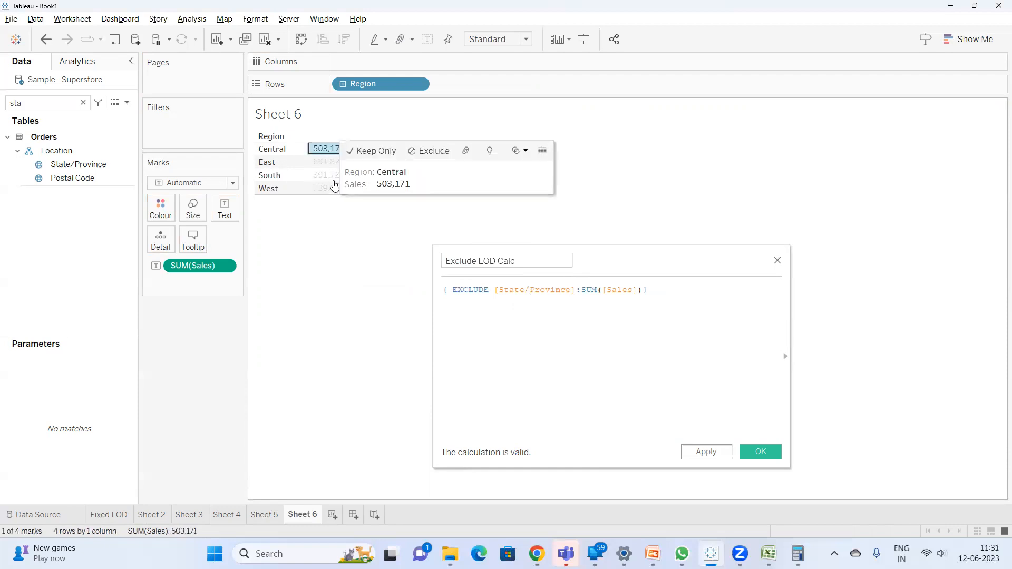
left_click(343, 262)
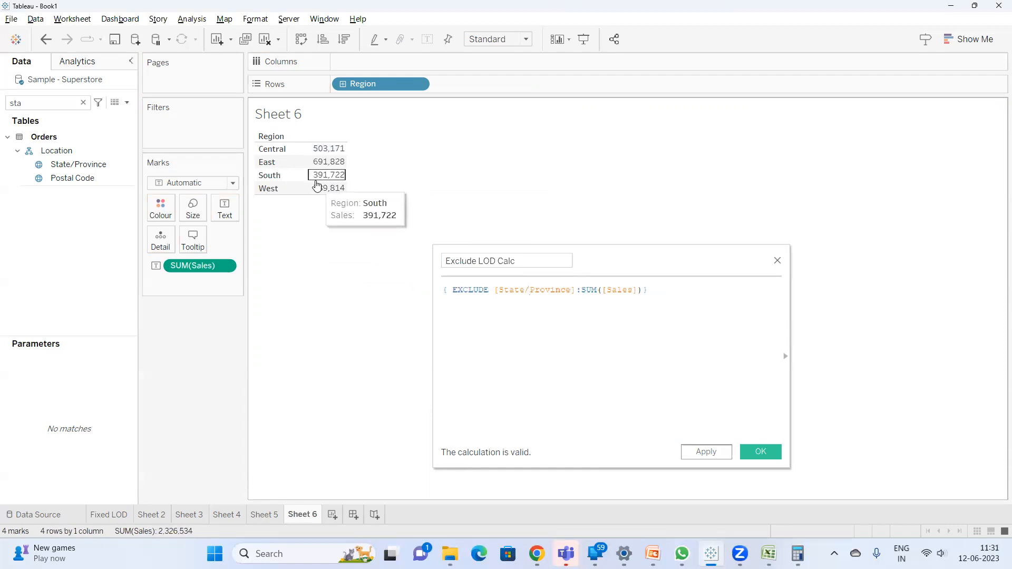
key("ctrl+z")
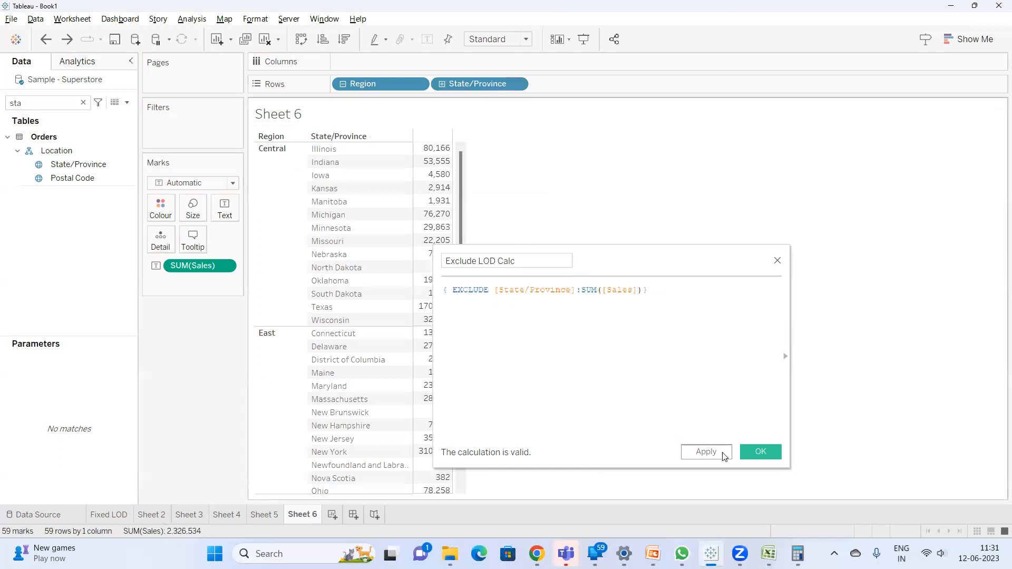
Apply the calculation, add Exclude LOD Calc to the table beside Sales with its full header showing, and close the calculation editor.
left_click(706, 452)
key("BackSpace")
key("BackSpace")
key("BackSpace")
type("exc")
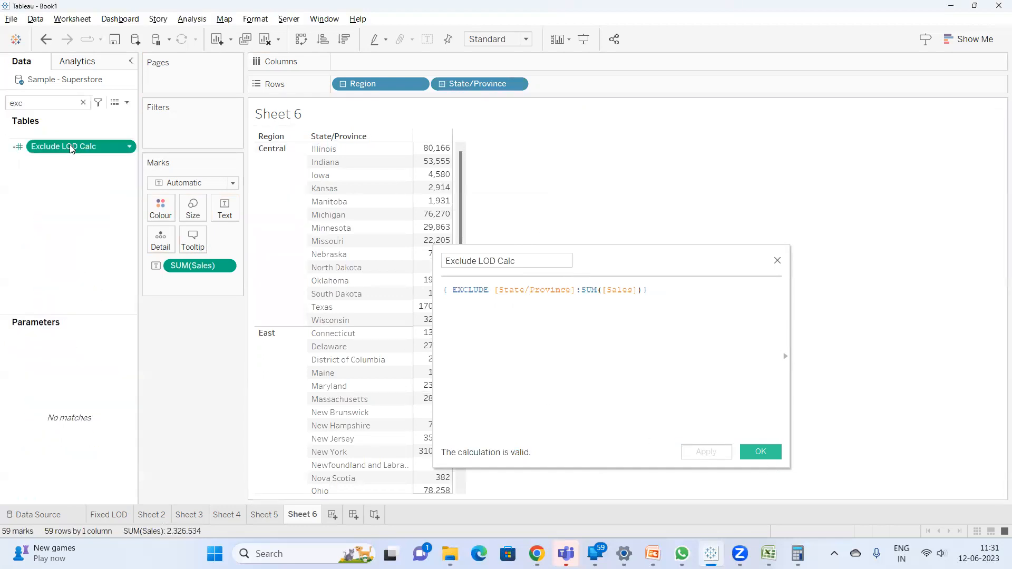
double_click(72, 148)
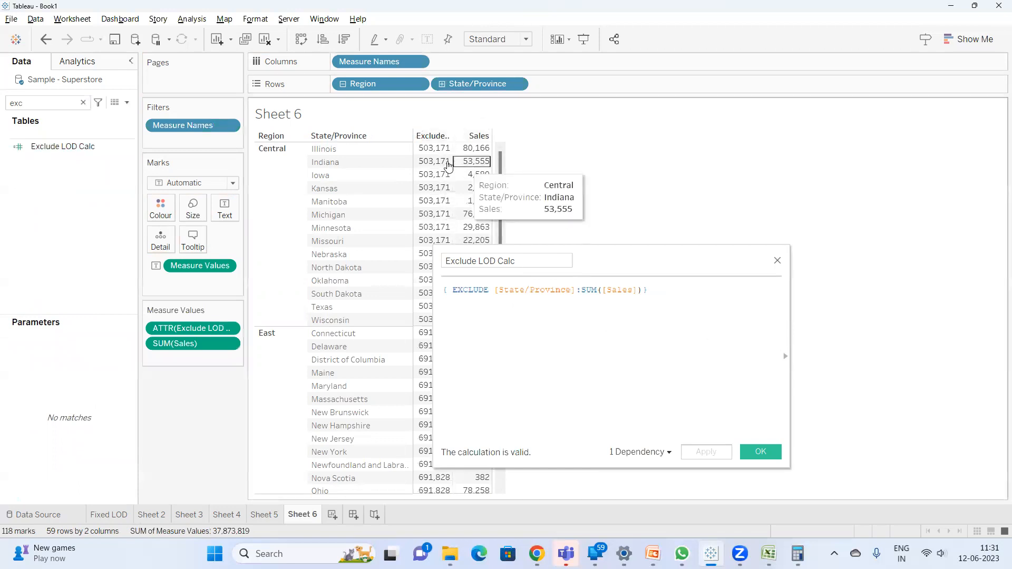
left_click_drag(432, 141, 431, 156)
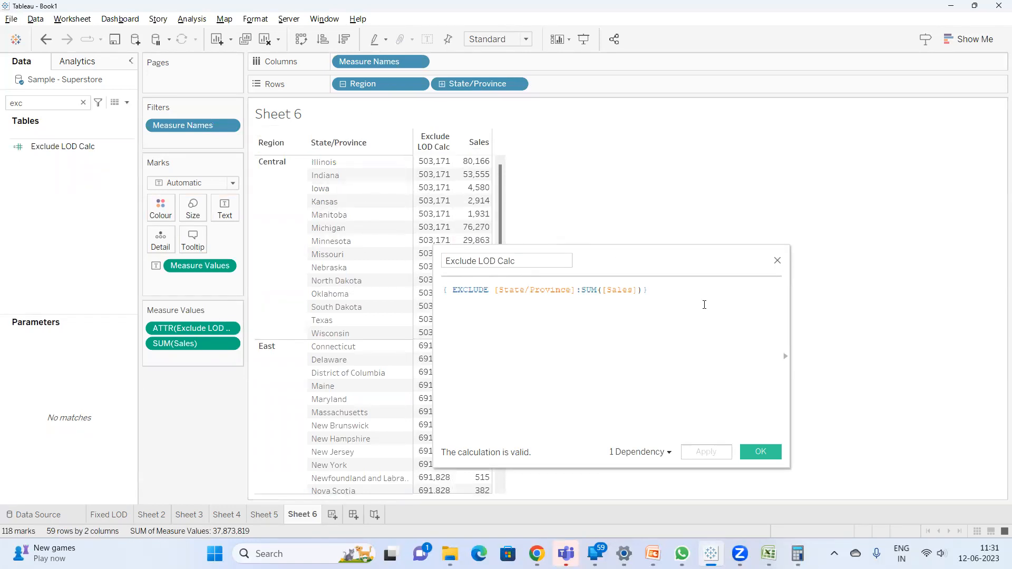
left_click(761, 452)
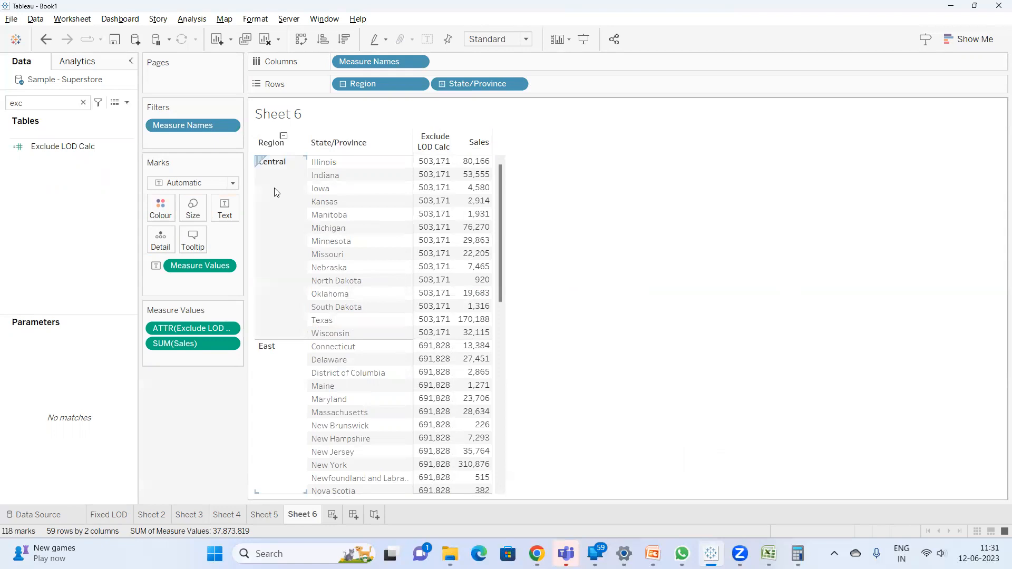
Remove State/Province from the rows to compare Exclude LOD Calc with Sales per region, and restore it.
left_click_drag(464, 92, 592, 185)
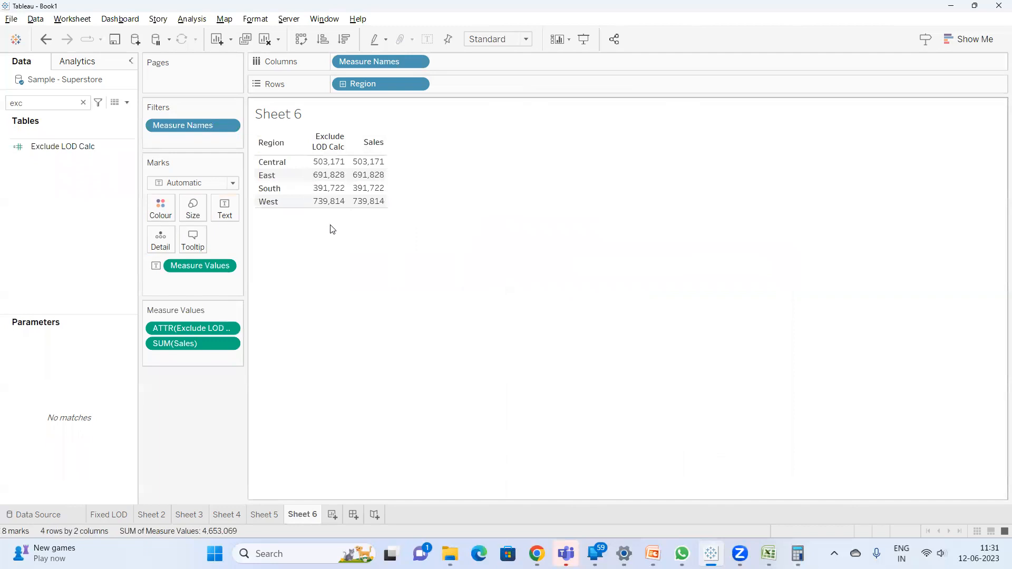
key("ctrl+z")
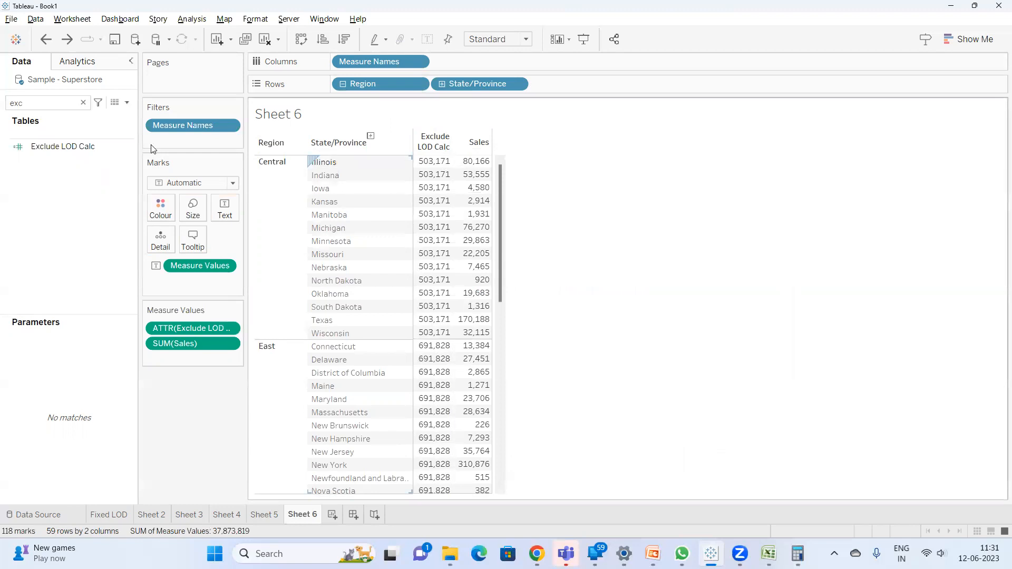
Change the Exclude LOD Calc formula to { EXCLUDE [State/Province],[Region]:SUM([Sales])} and apply it, keeping the editor open.
right_click(47, 146)
left_click(74, 214)
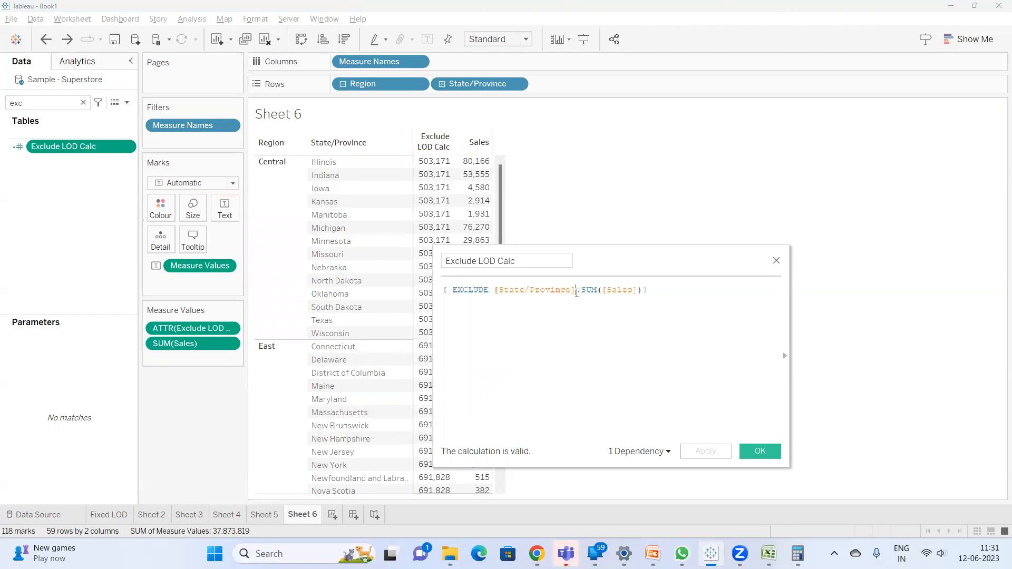
left_click(577, 292)
type("[Reg")
key("Return")
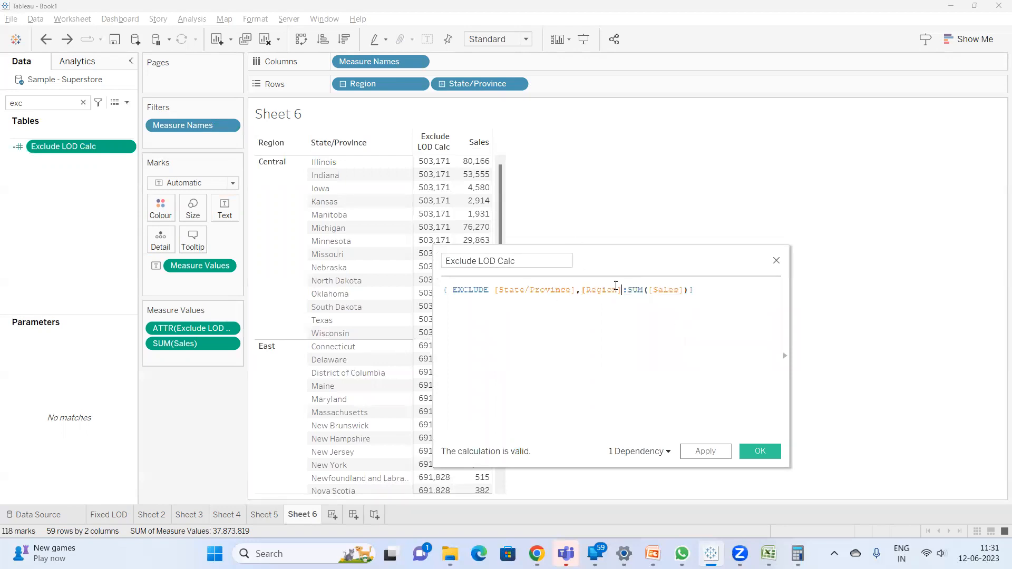
left_click(707, 452)
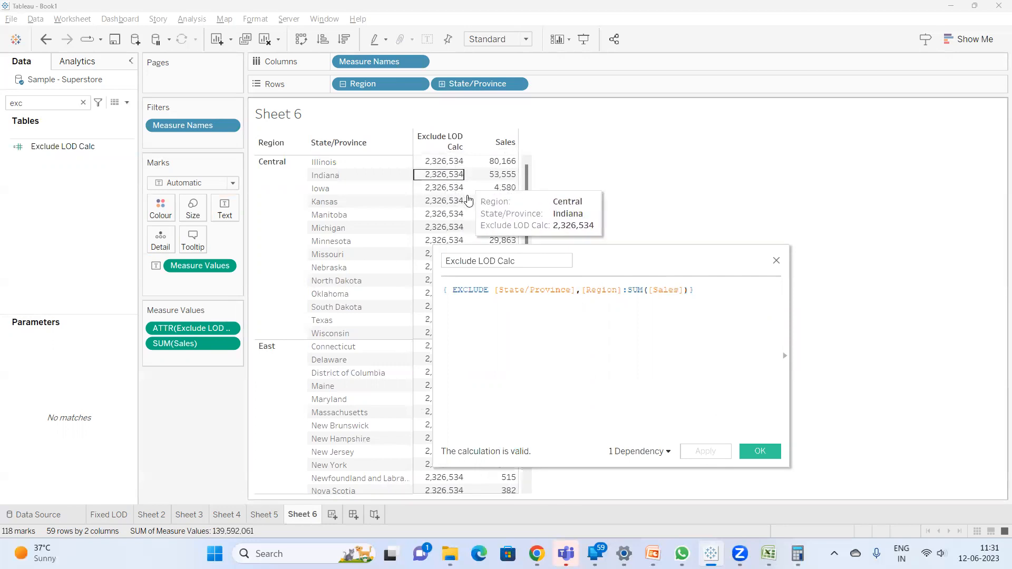
left_click_drag(564, 271, 889, 271)
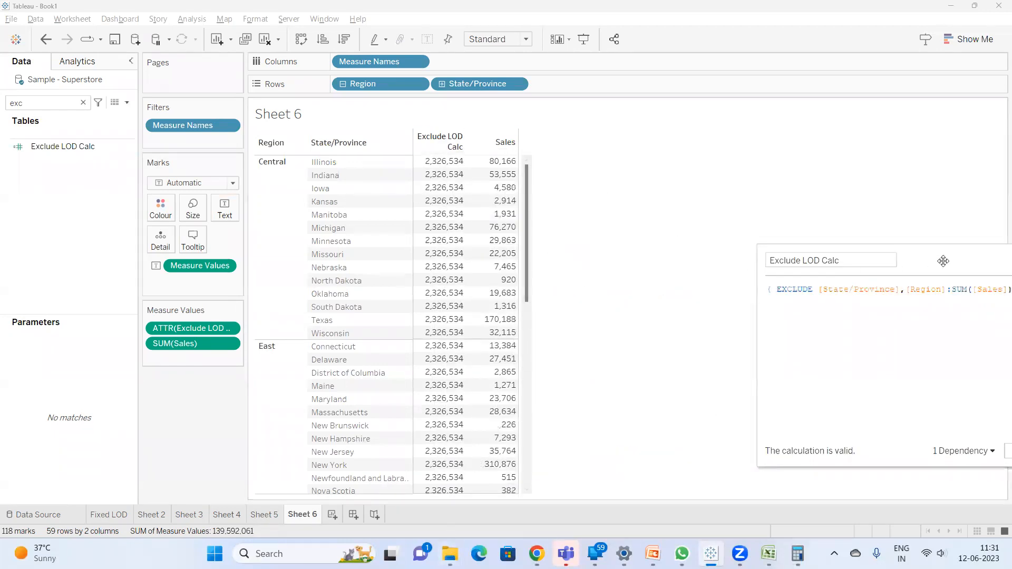
left_click_drag(942, 262, 568, 231)
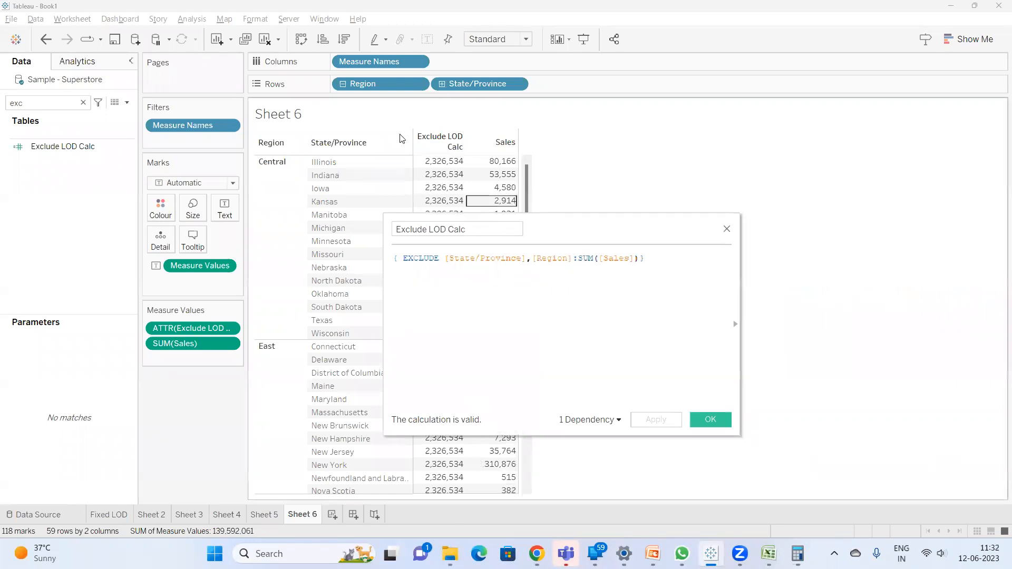
Create a new worksheet showing only the total Sales as a text table, and return to Sheet 6.
left_click(332, 514)
double_click(31, 103)
type("sa")
double_click(58, 176)
left_click(974, 38)
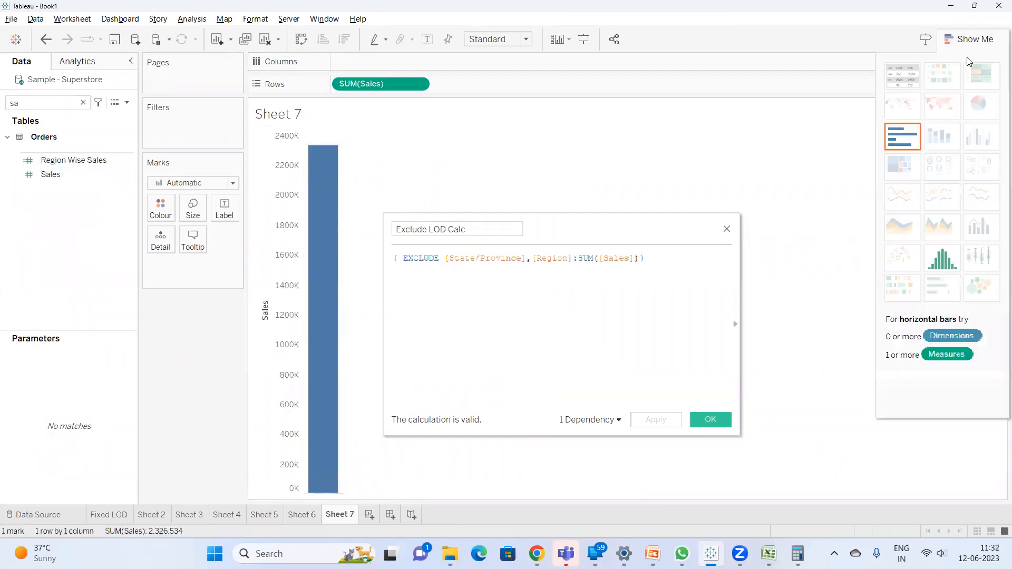
left_click(905, 75)
left_click(944, 41)
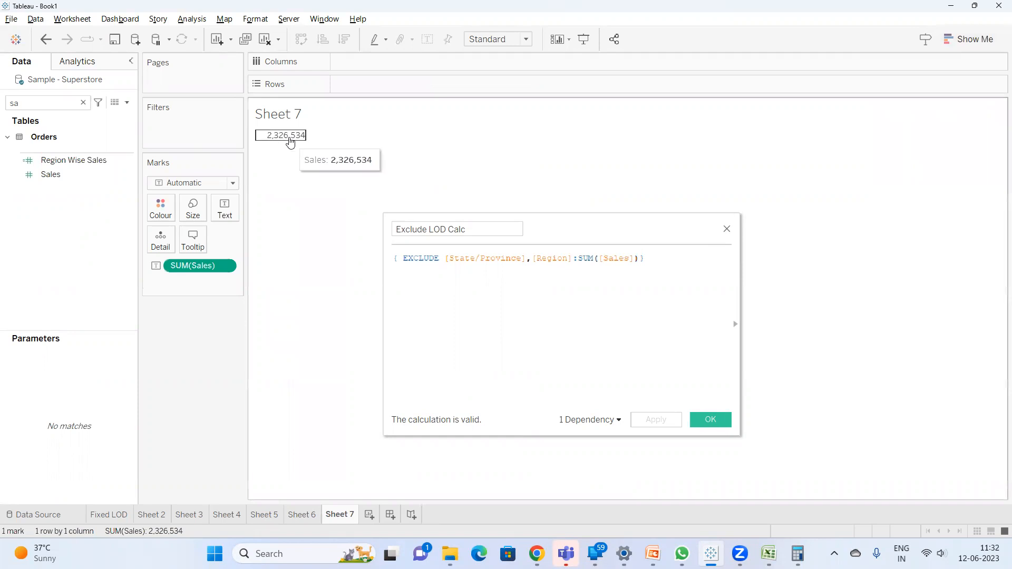
left_click(295, 516)
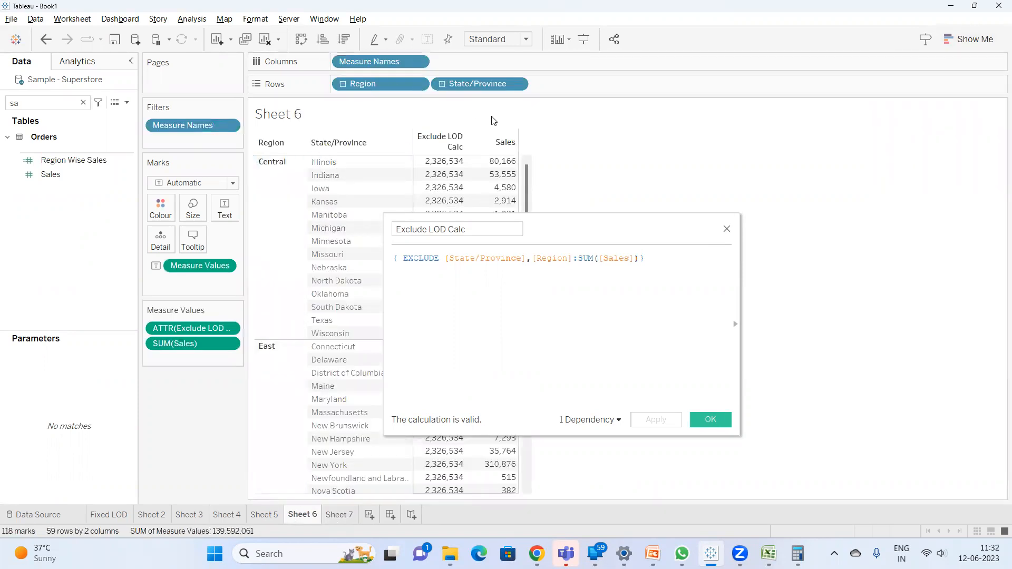
Clear the field search, drill the rows down to City and Postal Code, and close the calculation editor.
left_click_drag(573, 255, 445, 252)
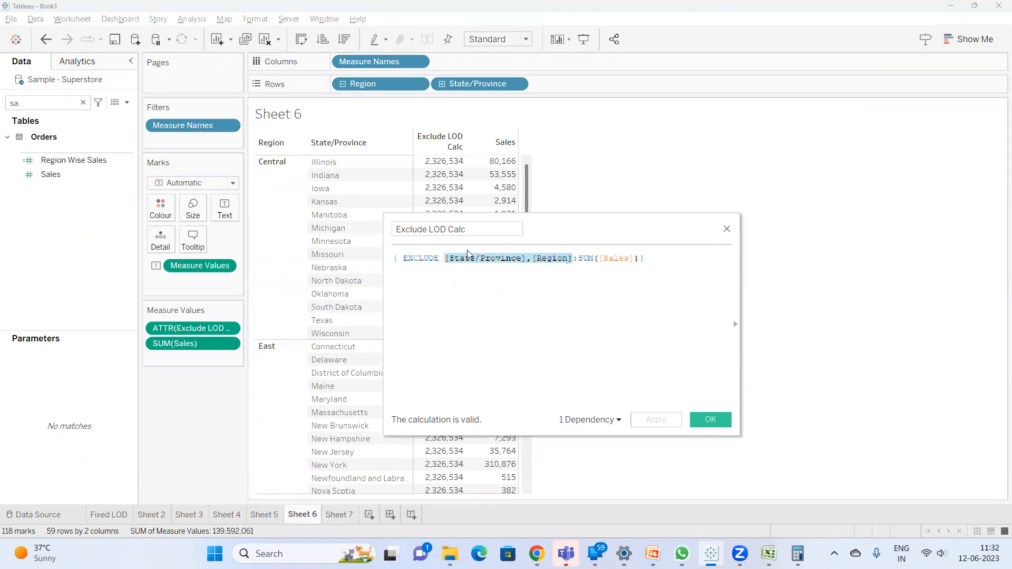
left_click(570, 264)
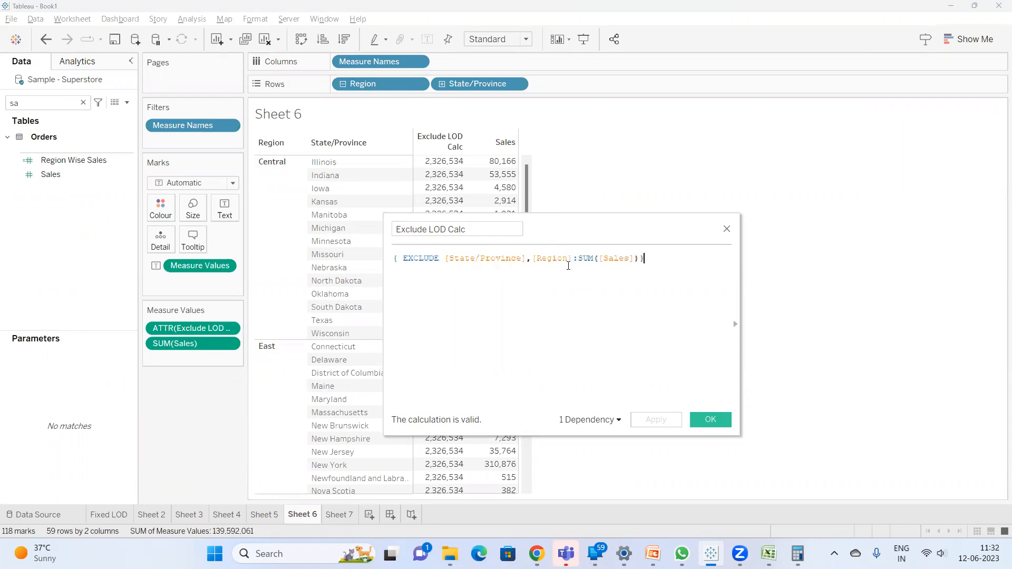
left_click(20, 103)
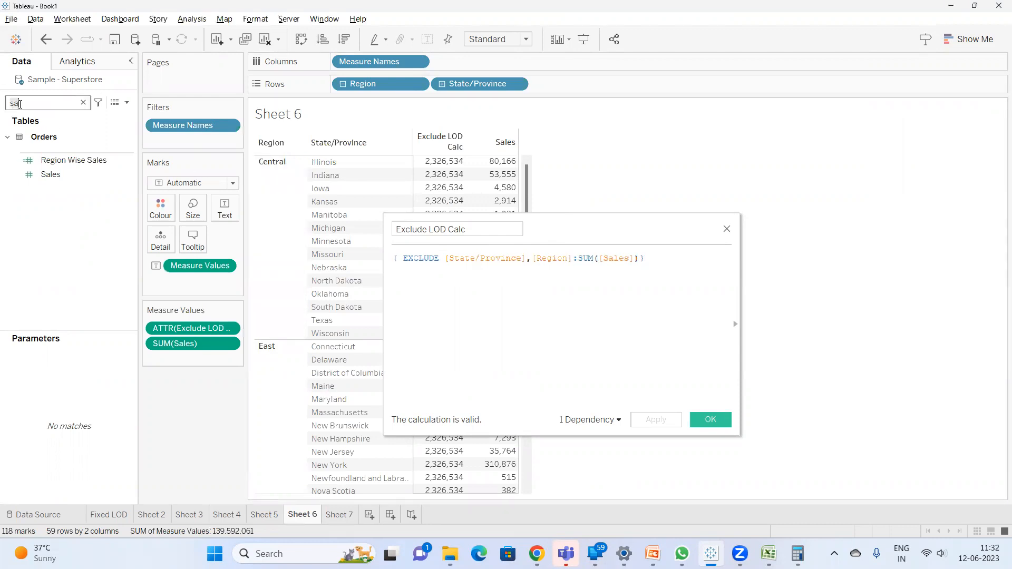
key("BackSpace")
key("BackSpace")
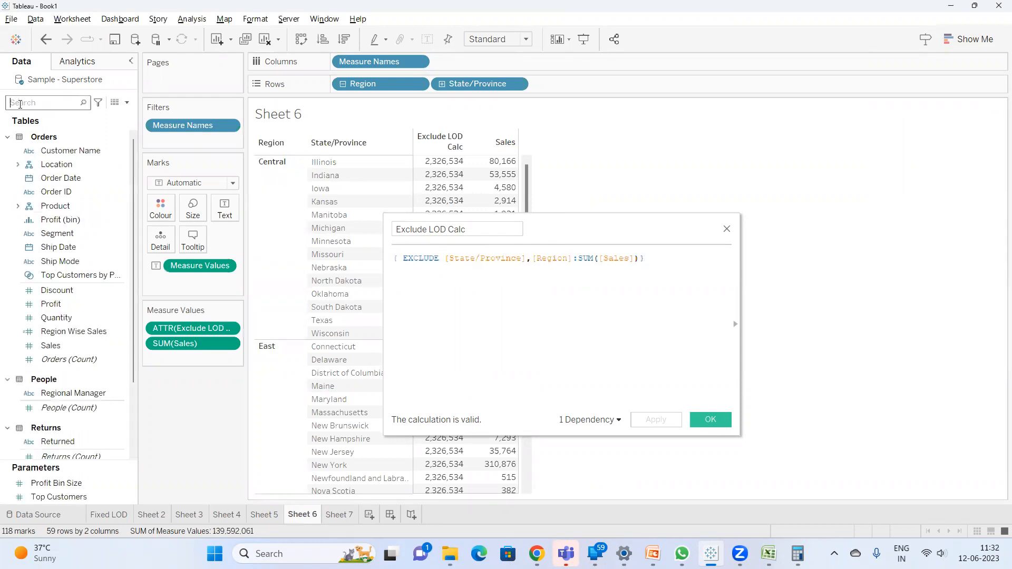
left_click(441, 84)
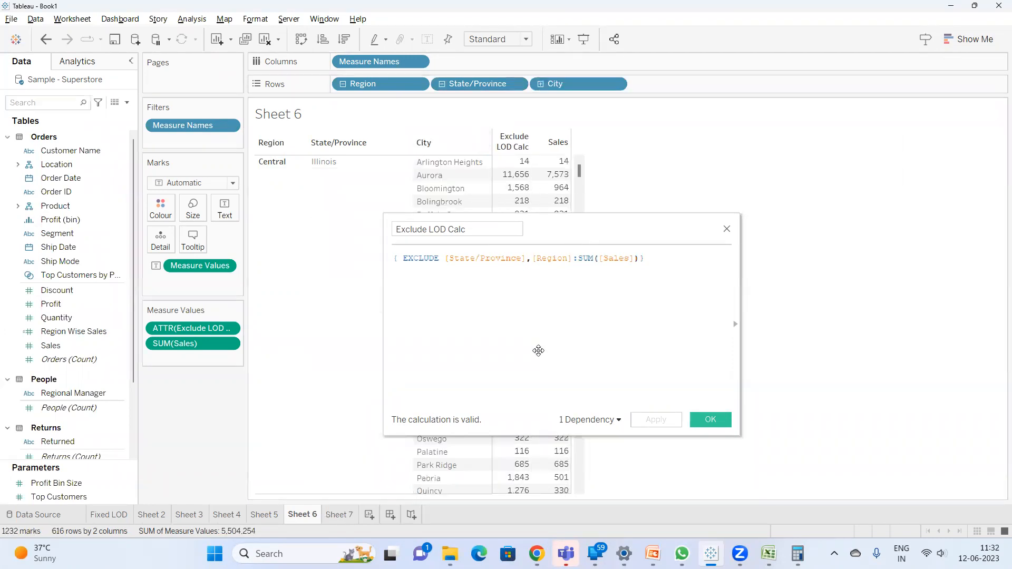
left_click_drag(538, 350, 498, 470)
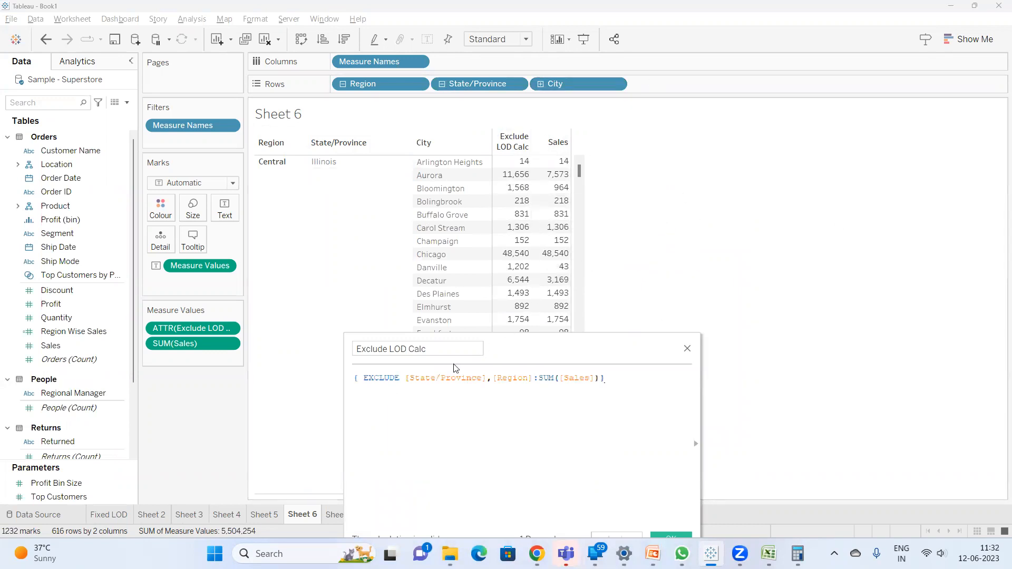
left_click(540, 84)
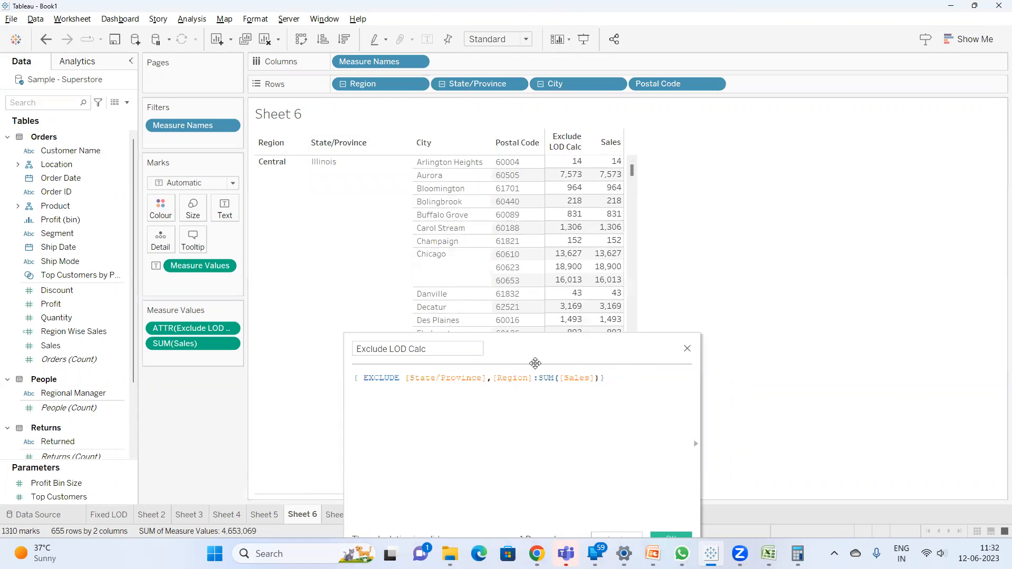
left_click_drag(535, 363, 648, 274)
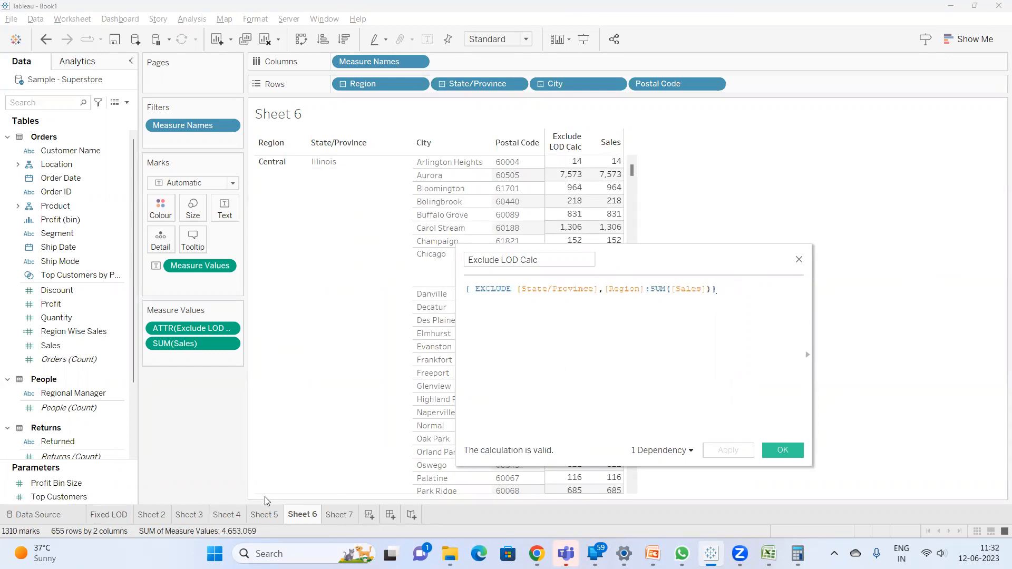
left_click(770, 451)
On the Fixed LOD sheet, drill the rows down to Postal Code and look through the Region Wise Sales values.
left_click(116, 515)
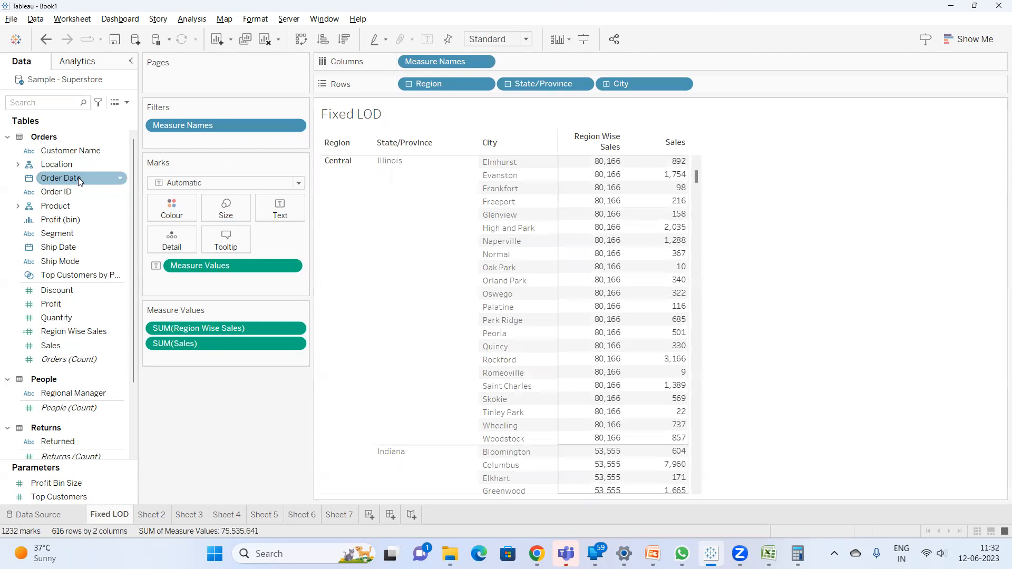
left_click(606, 86)
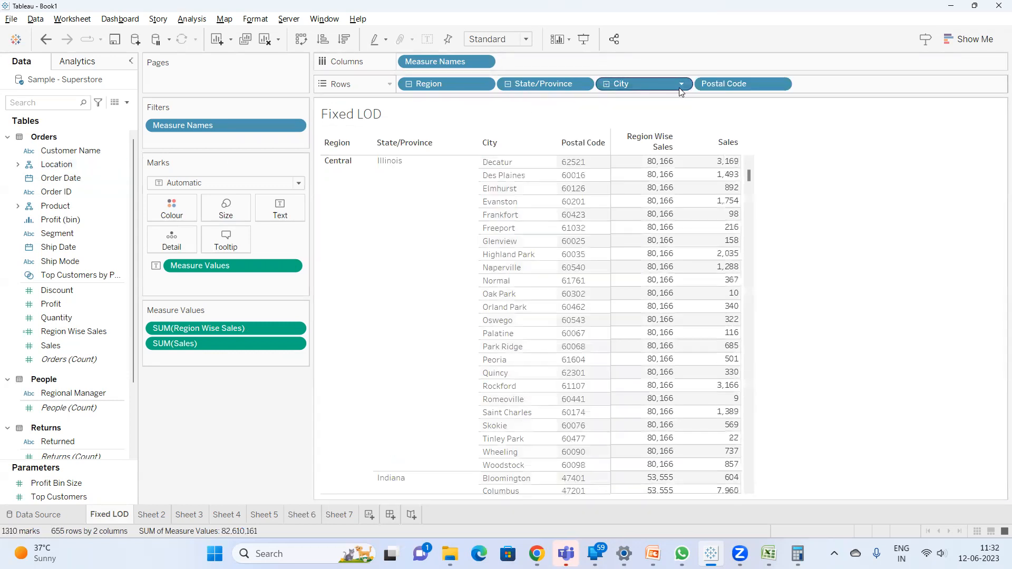
scroll(632, 185, "down", 5)
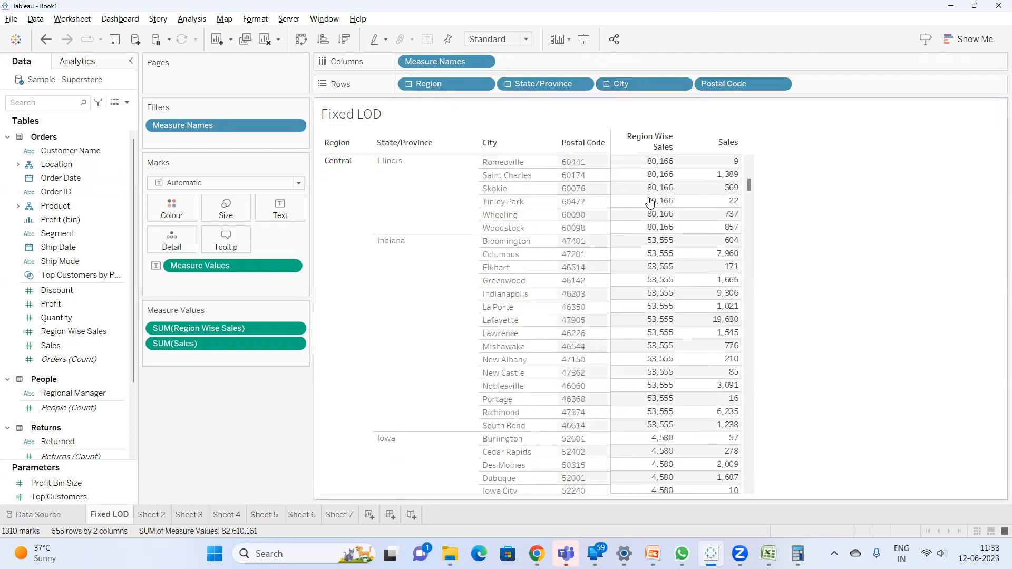
scroll(653, 200, "up", 10)
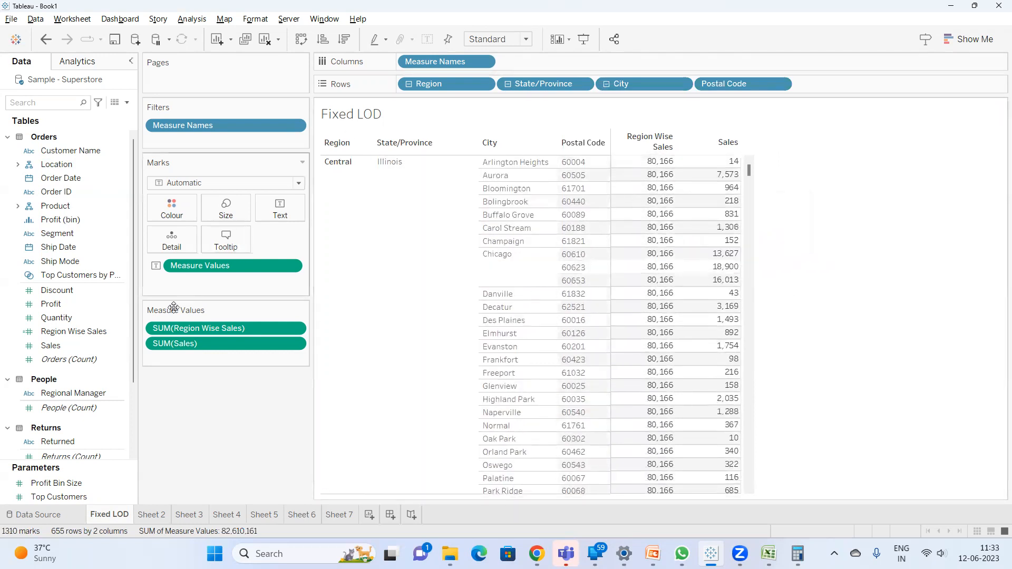
Remove State/Province from the FIXED formula of Region Wise Sales, confirm the calculation, and return to Sheet 6.
left_click(9, 100)
type("re")
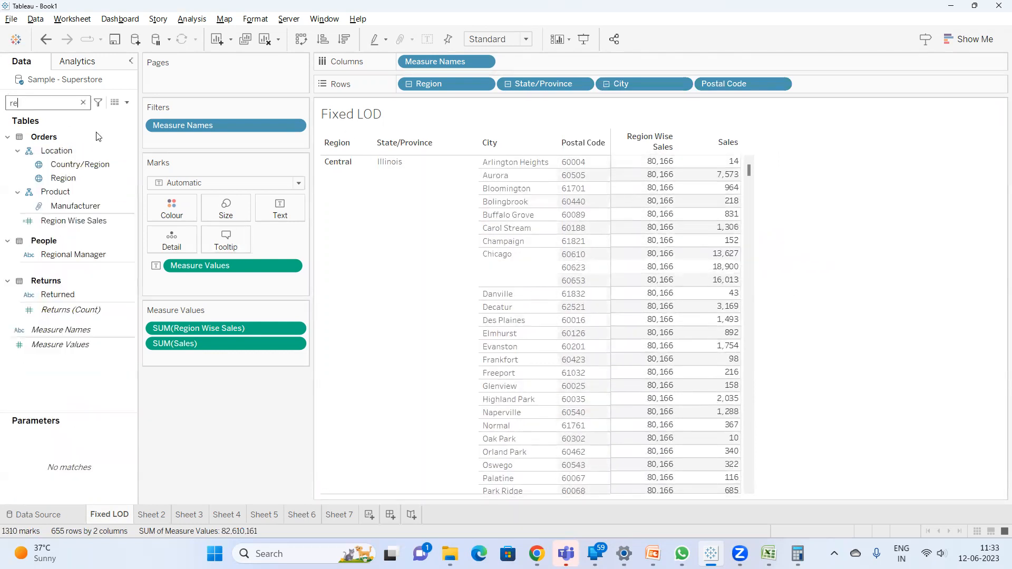
right_click(93, 221)
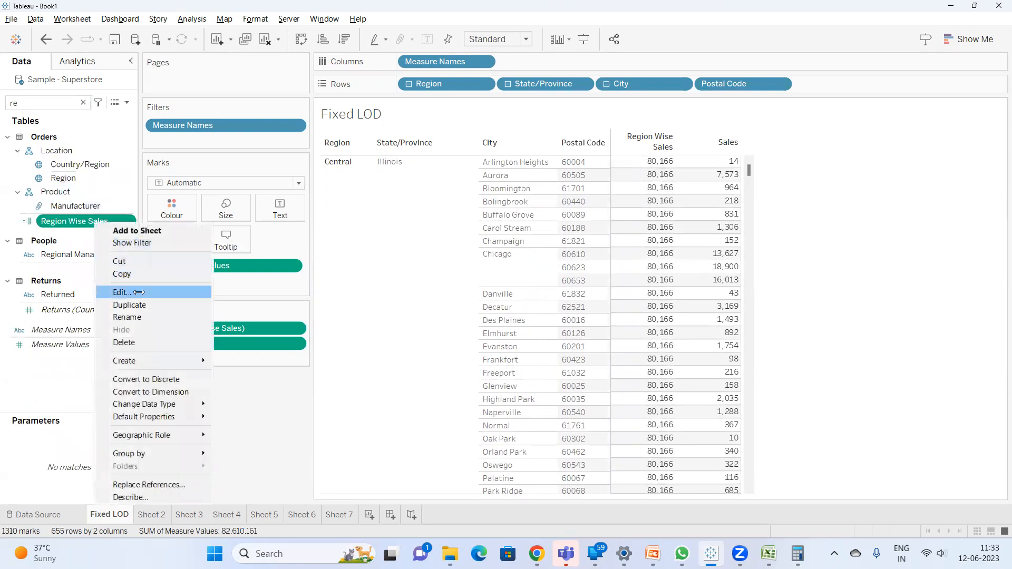
left_click(170, 291)
double_click(600, 287)
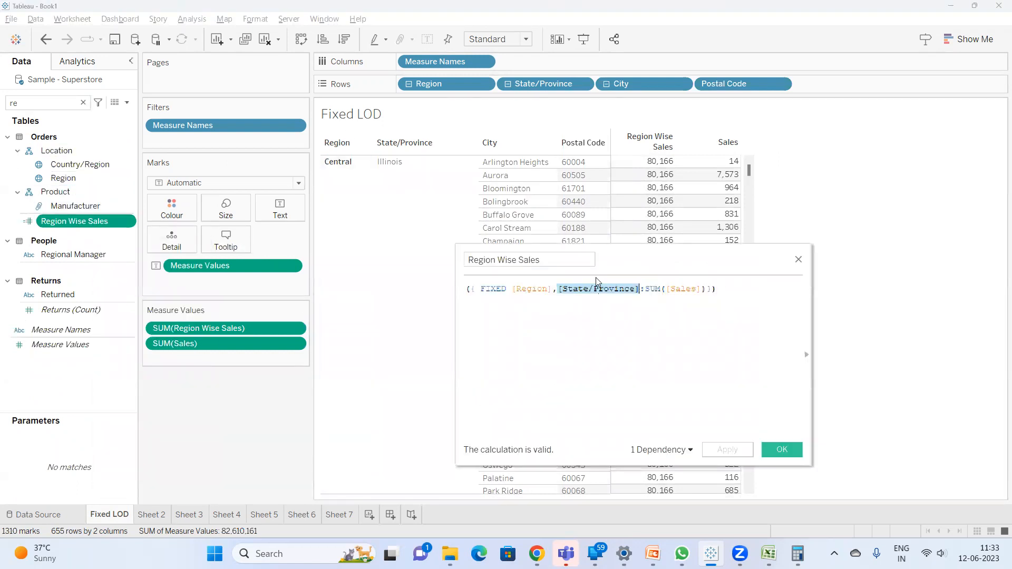
key("BackSpace")
key("BackSpace")
left_click(781, 449)
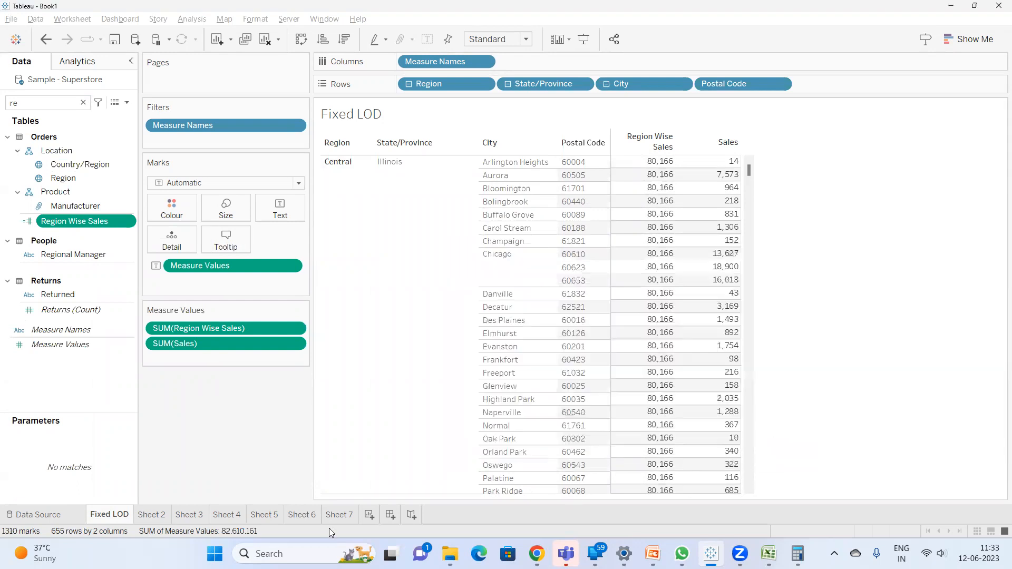
left_click(340, 514)
left_click(315, 515)
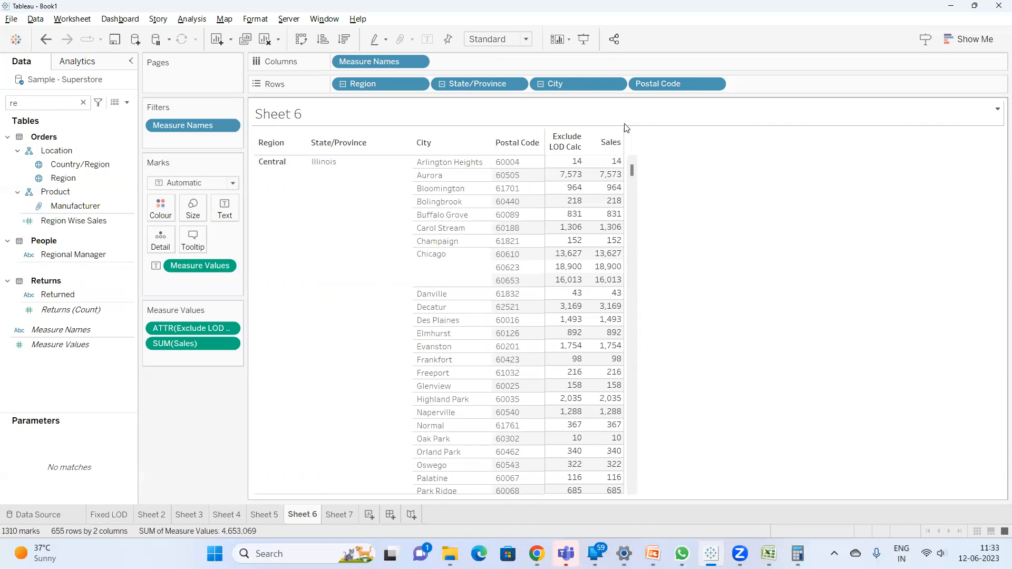
Search the fields for ex, review the formula of Exclude LOD Calc in the calculation editor, and close the editor.
mouse_move(612, 163)
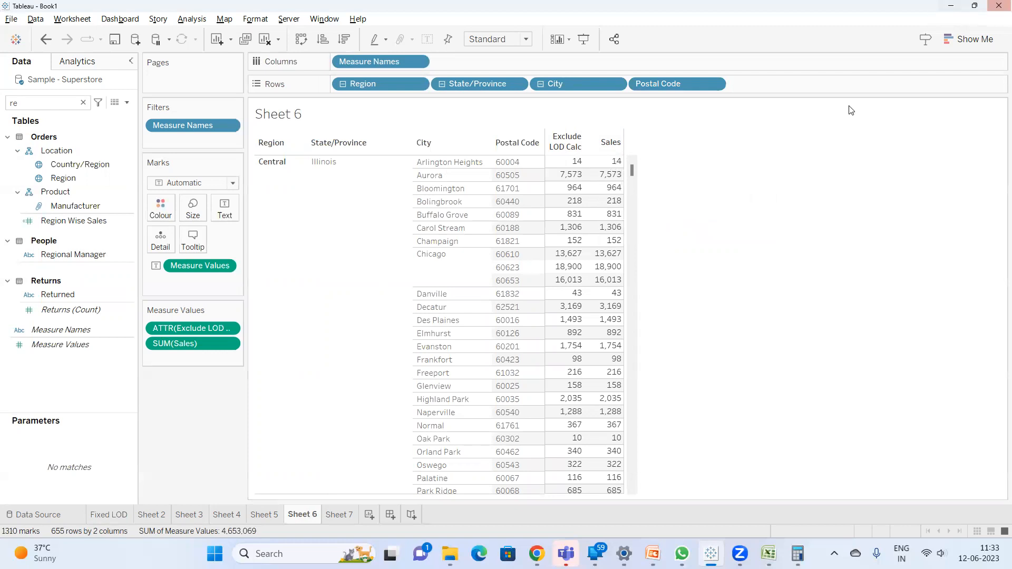
mouse_move(577, 163)
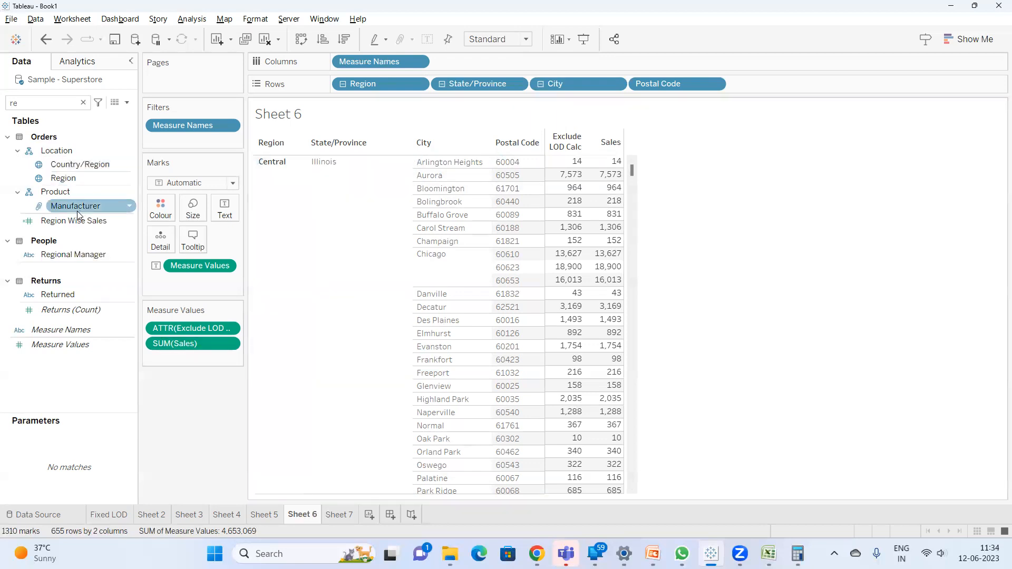
left_click(57, 103)
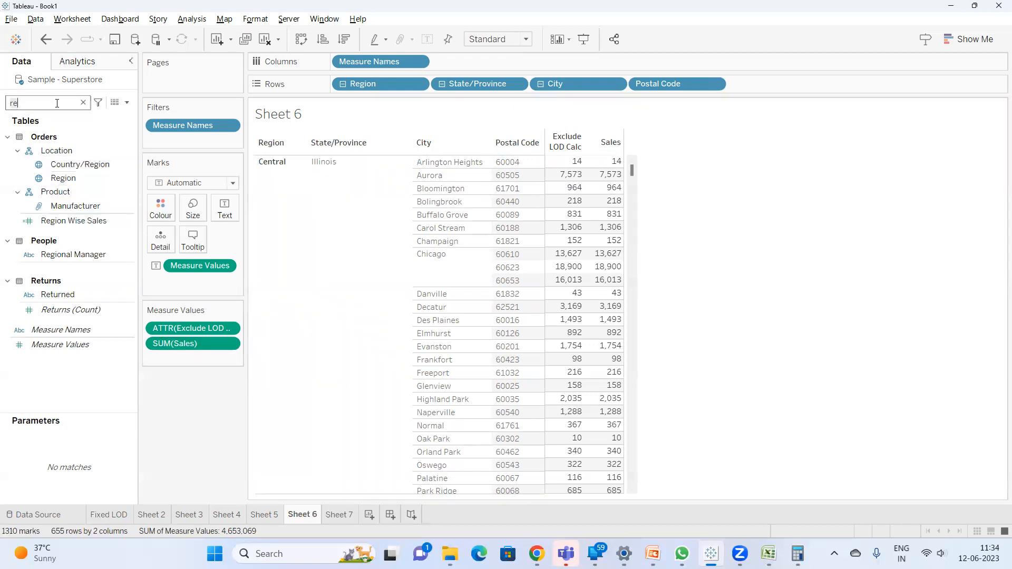
key("BackSpace")
key("BackSpace")
type("ex")
right_click(69, 147)
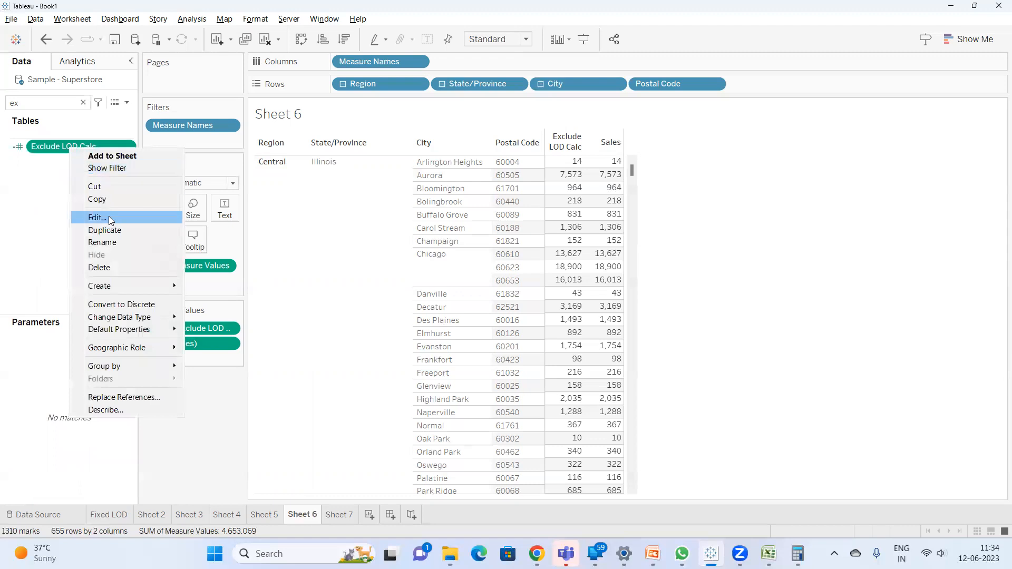
left_click(109, 217)
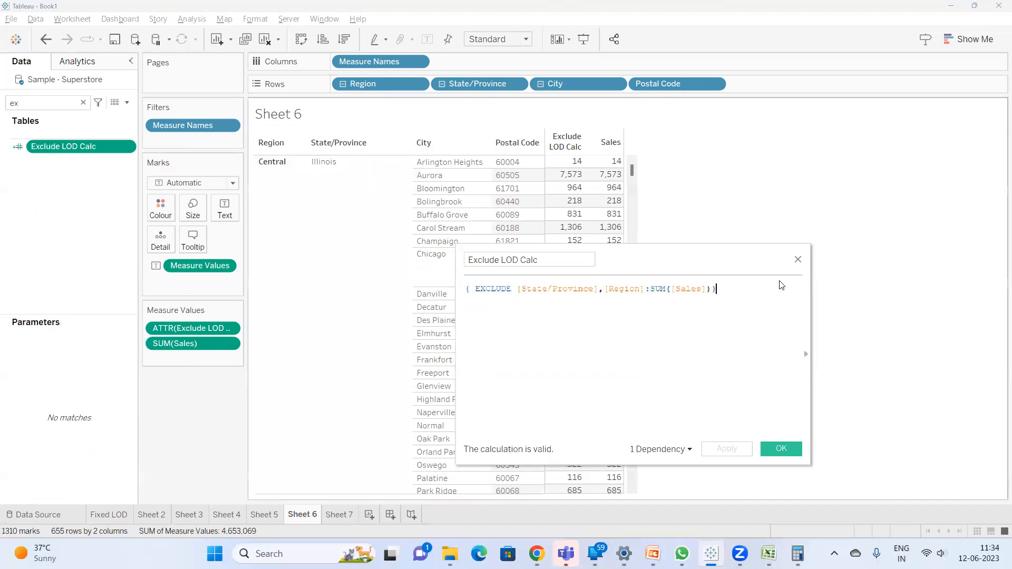
left_click(781, 448)
Create a new worksheet, then check the Level of Details : Exclude slide in PowerPoint and return to Tableau.
left_click(369, 514)
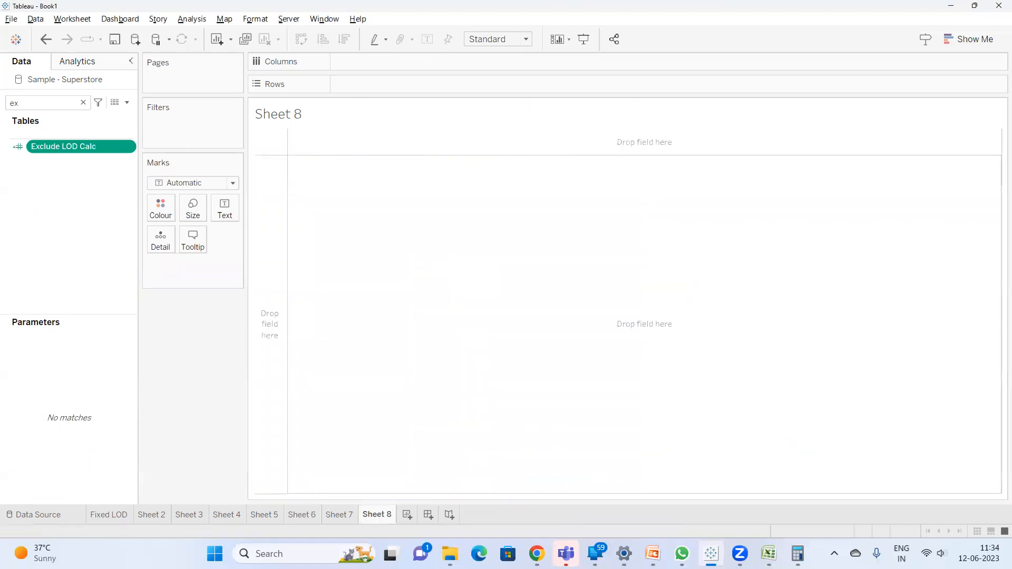
left_click(653, 553)
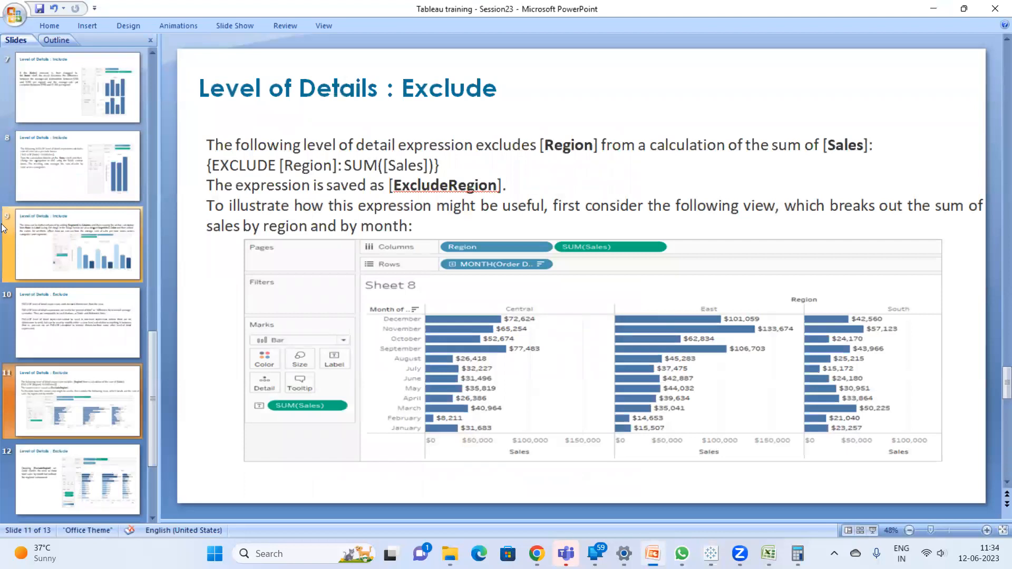
key("alt+Tab")
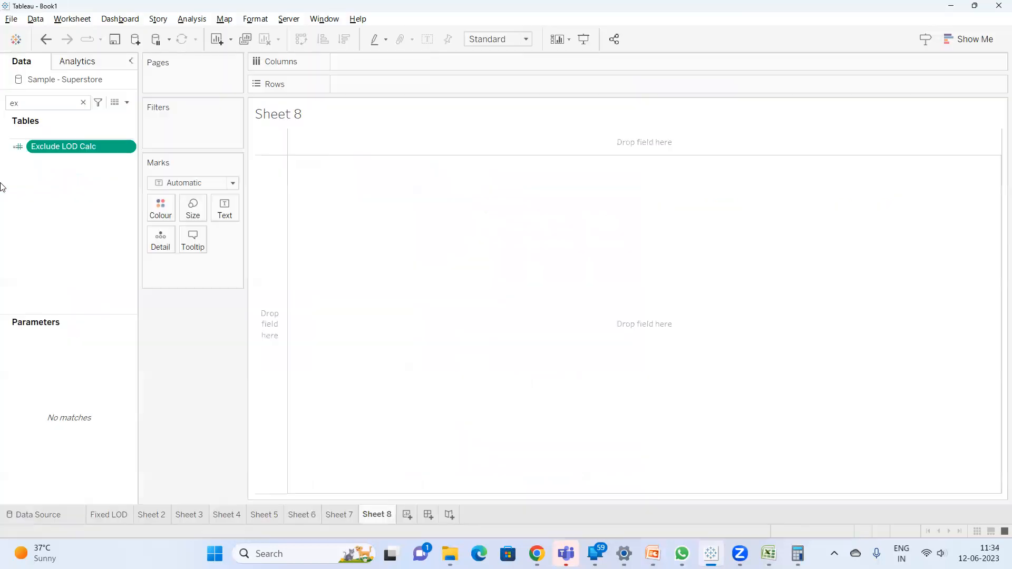
Search the fields for reg and place Region on the columns of Sheet 8.
key("BackSpace")
key("BackSpace")
type("reg")
left_click_drag(63, 179, 380, 59)
left_click_drag(67, 181, 383, 62)
Search for Order Date, place it on the rows, and set its date level to the discrete Month.
left_click(59, 102)
type("or")
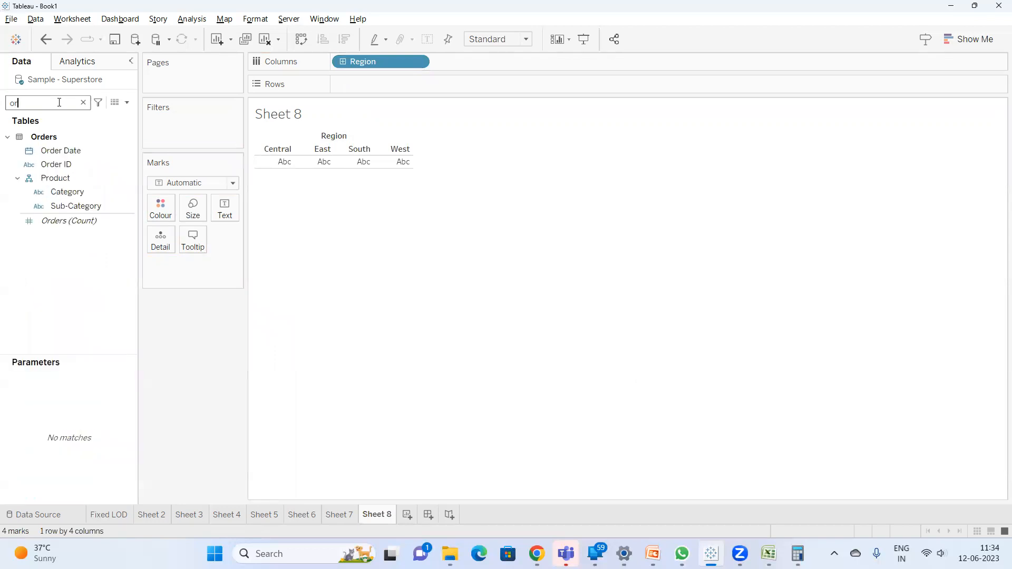
type("d")
left_click_drag(83, 151, 331, 94)
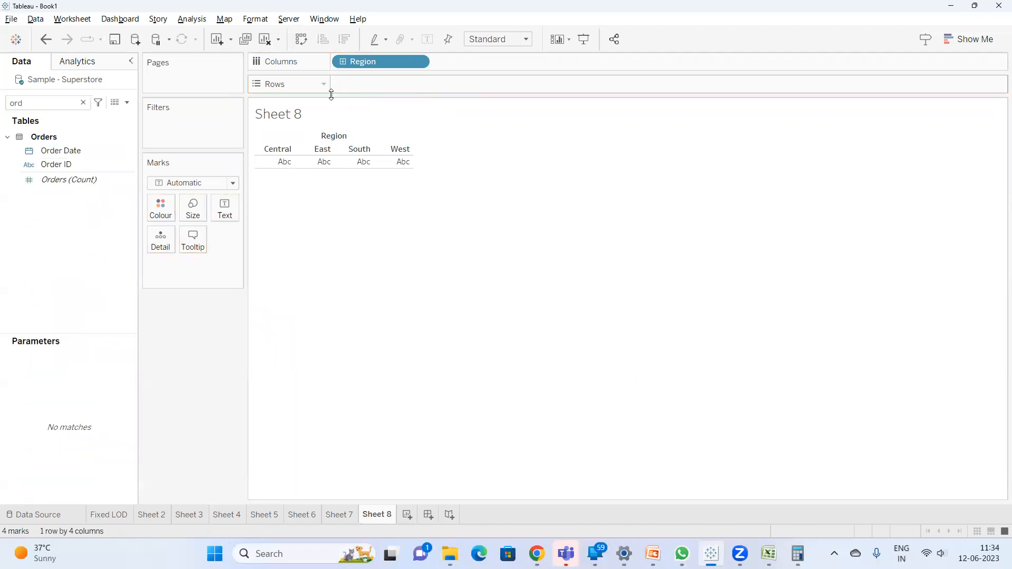
left_click_drag(61, 150, 360, 86)
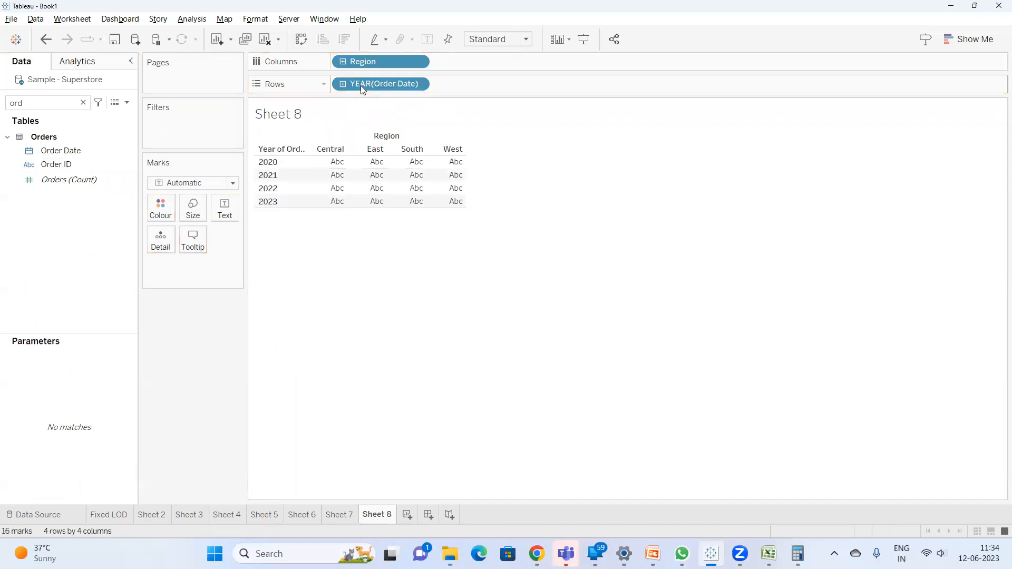
right_click(363, 84)
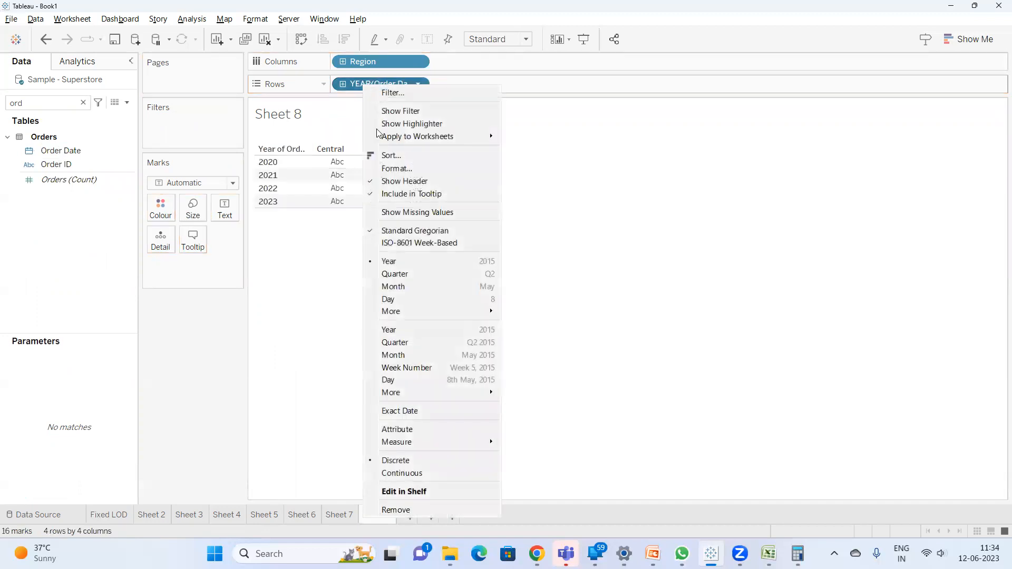
left_click(415, 286)
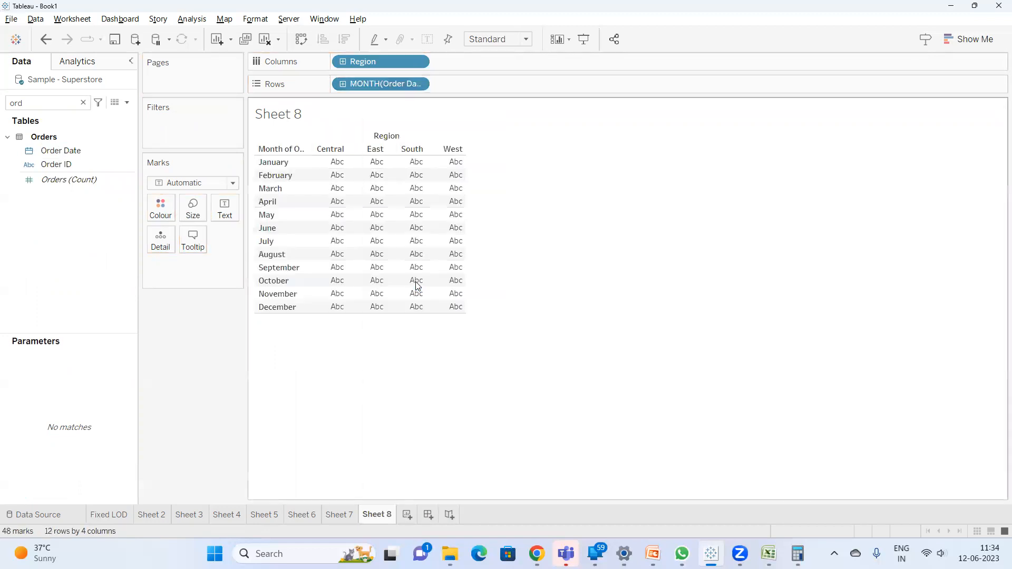
Add Sales to the view and display it as a horizontal bar chart using Show Me.
left_click(978, 43)
double_click(47, 102)
type("sa")
left_click(57, 174)
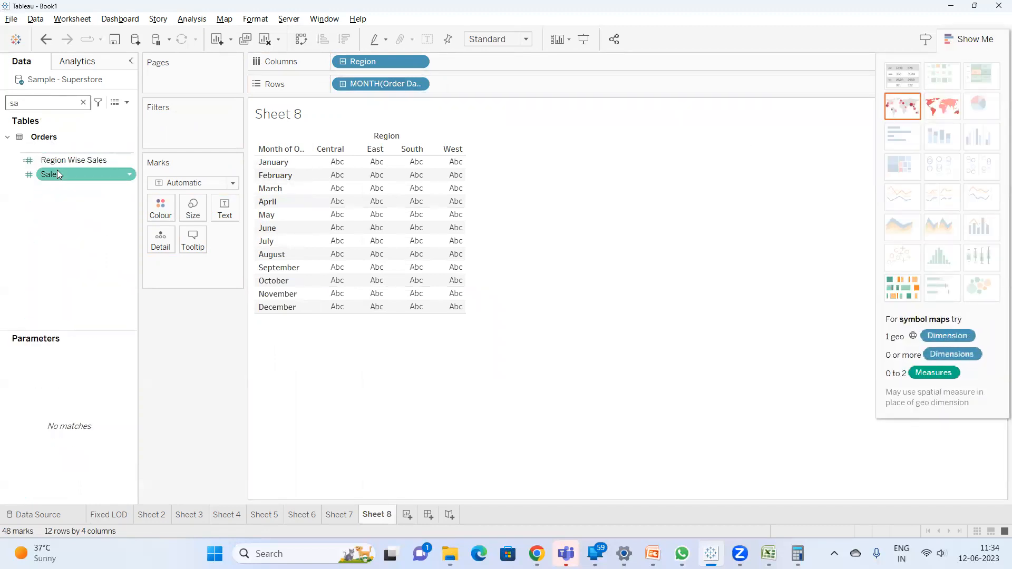
double_click(57, 174)
left_click(904, 137)
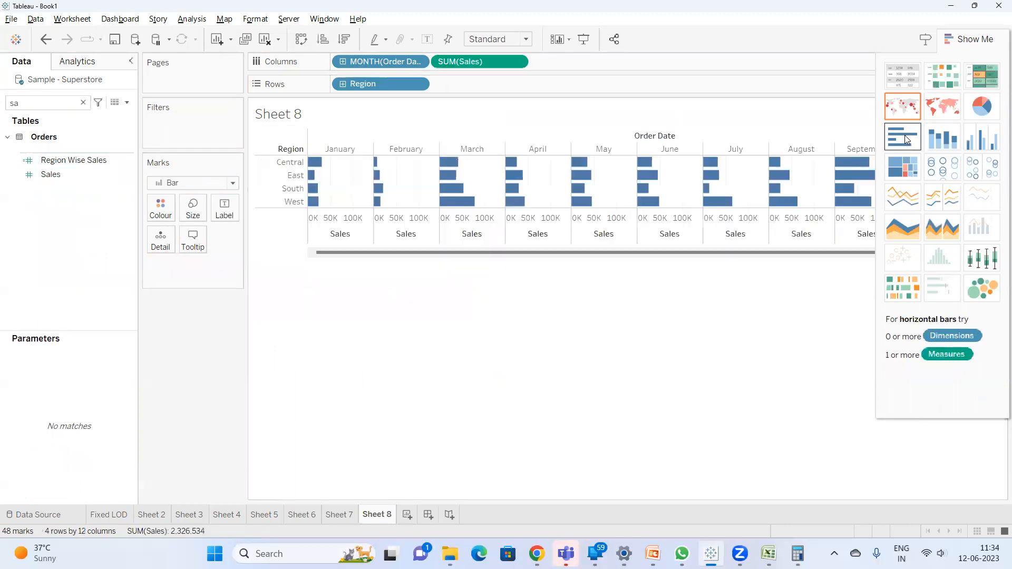
left_click(969, 39)
Rearrange the chart with Region and SUM(Sales) on columns and month of Order Date on rows, and show the mark labels.
left_click_drag(462, 69, 486, 80)
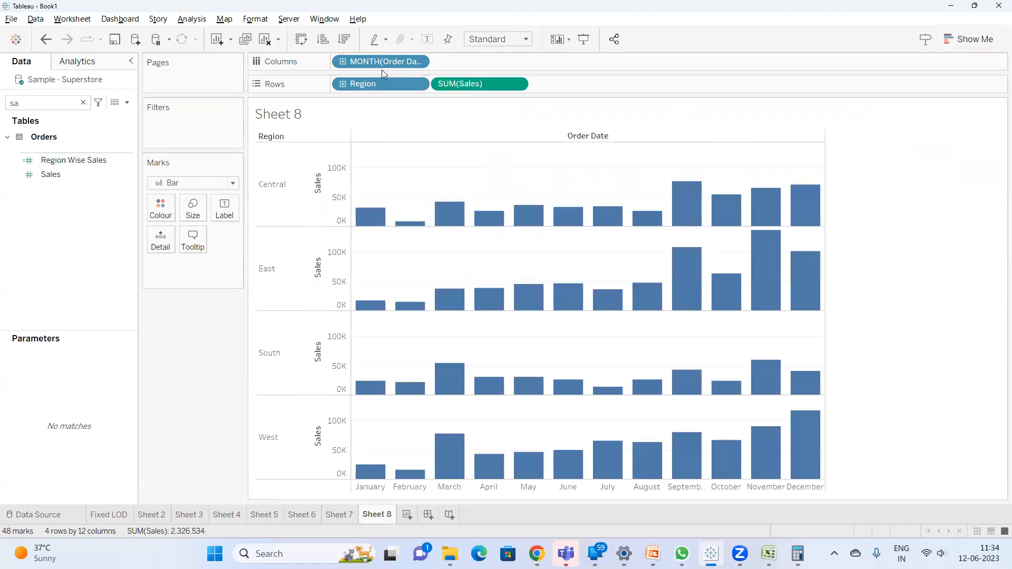
left_click_drag(370, 83, 475, 73)
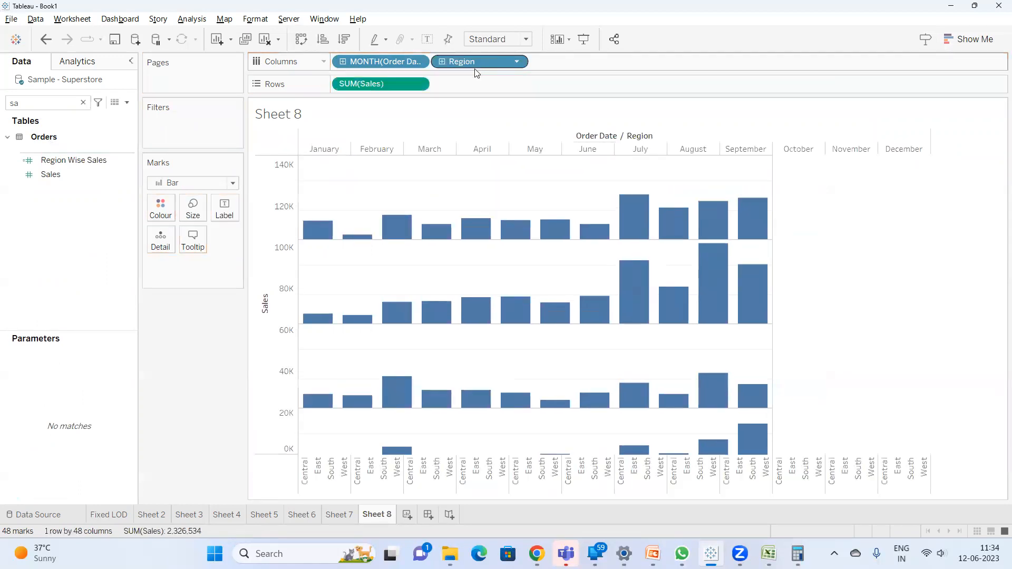
left_click_drag(384, 68, 426, 87)
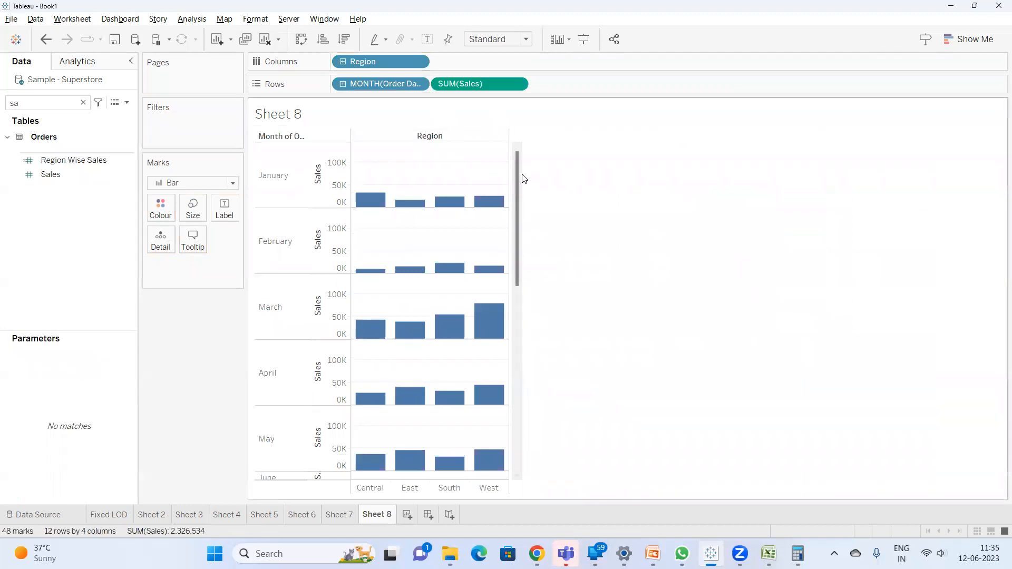
left_click_drag(453, 83, 494, 67)
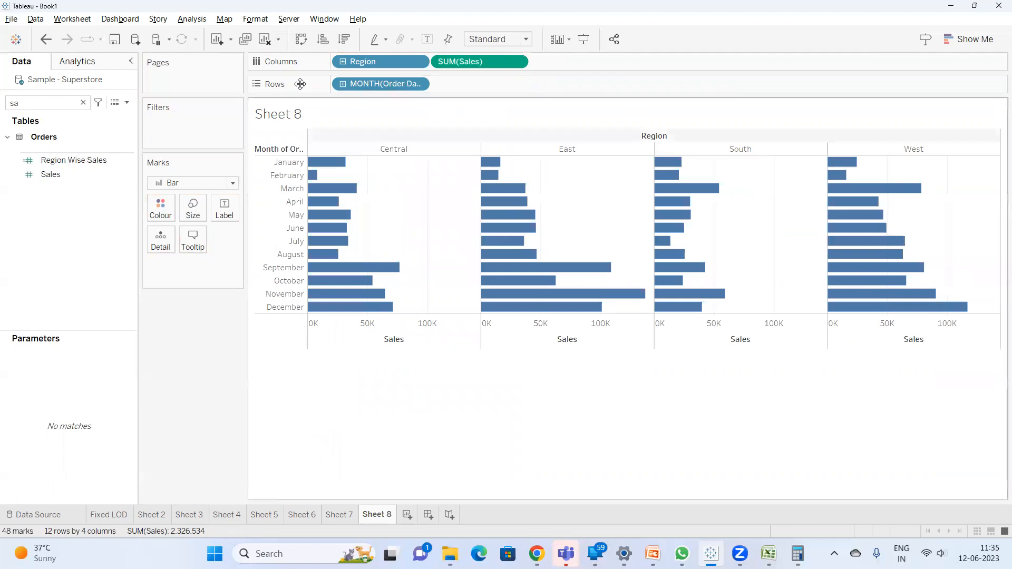
left_click(427, 39)
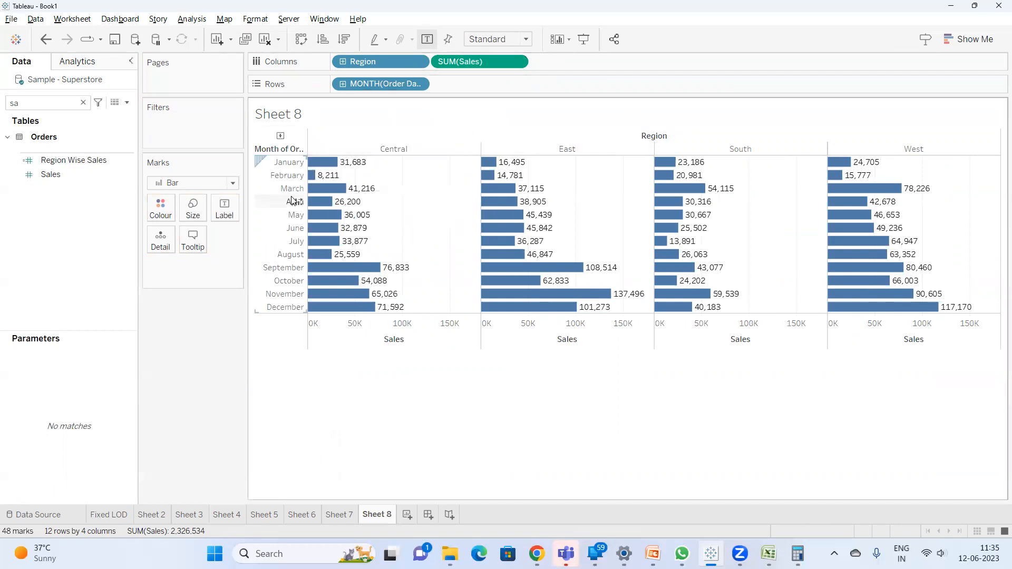
Create a calculated field with the formula { EXCLUDE [Region]:SUM([Sales])}.
left_click(127, 102)
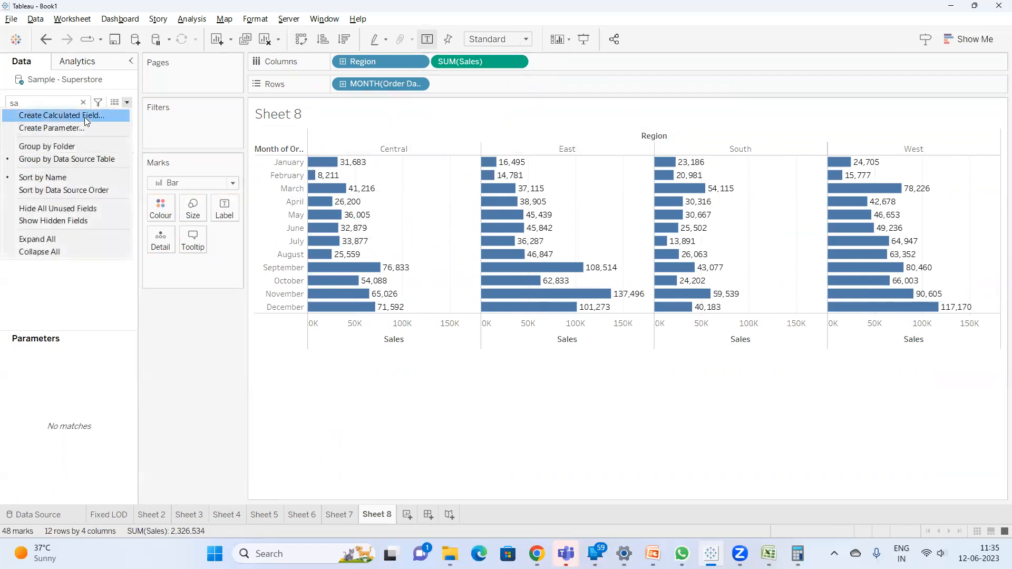
left_click(37, 112)
left_click(611, 284)
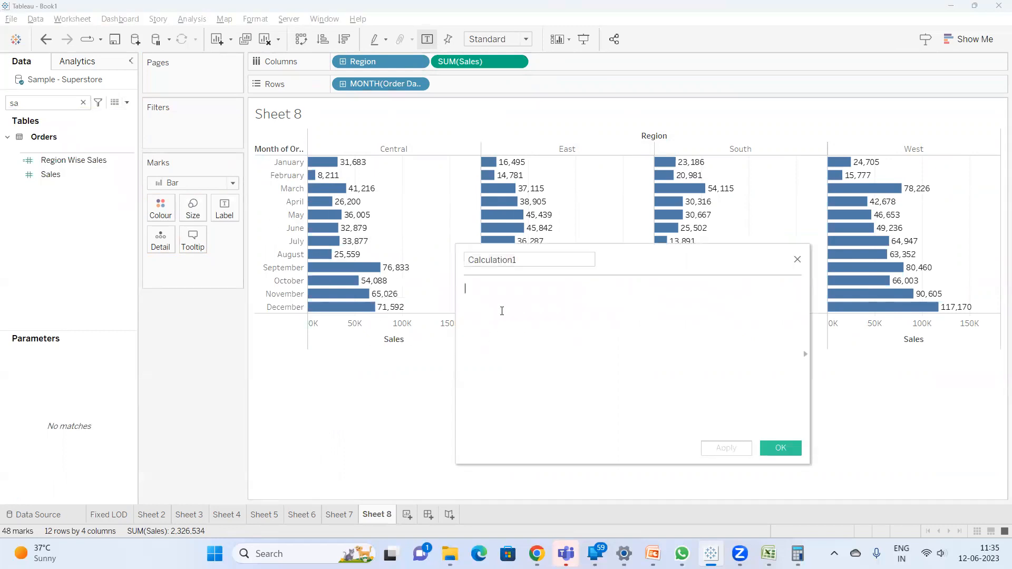
type("ex")
left_click(518, 302)
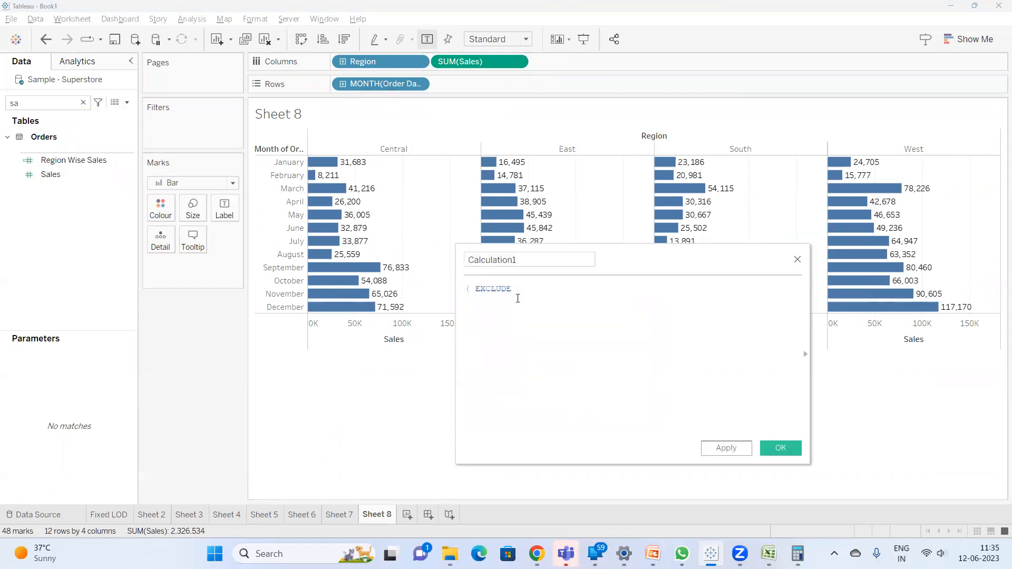
type("(reg")
key("BackSpace")
key("BackSpace")
key("BackSpace")
key("BackSpace")
type("region")
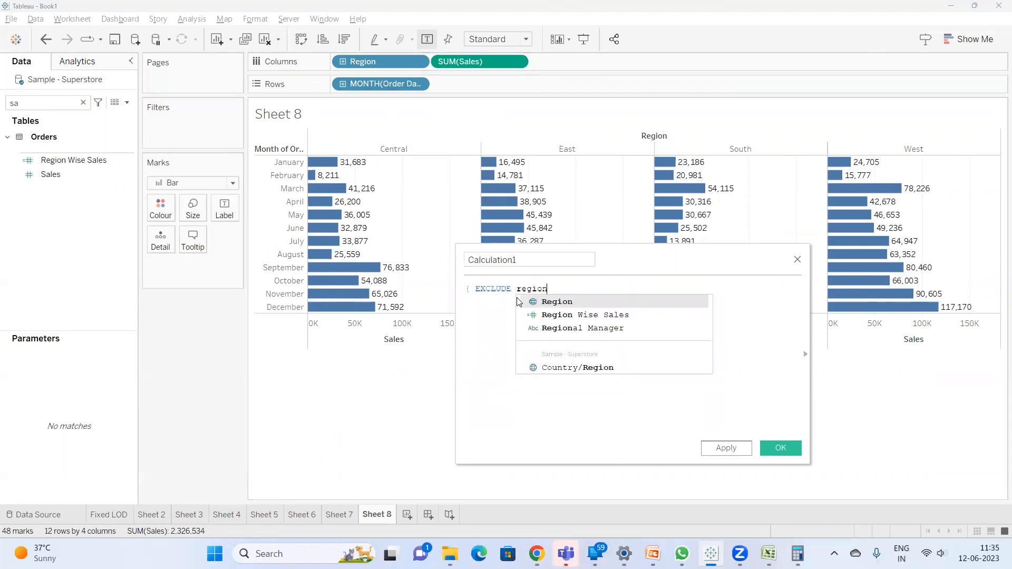
key("Return")
type(":sum(sal")
key("Return")
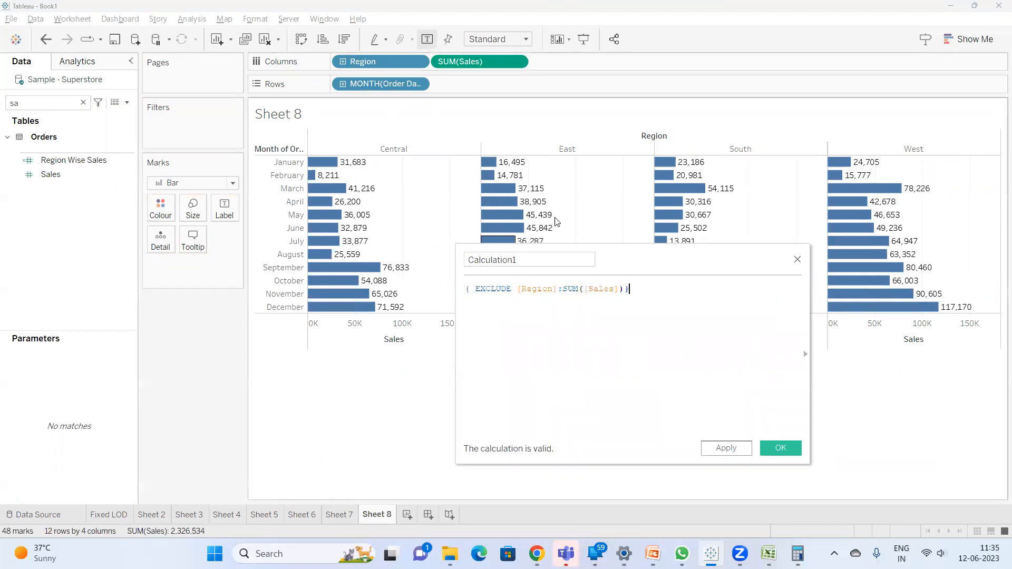
Name the new calculation Exclude Region and save it.
double_click(528, 260)
type("Exclude Region")
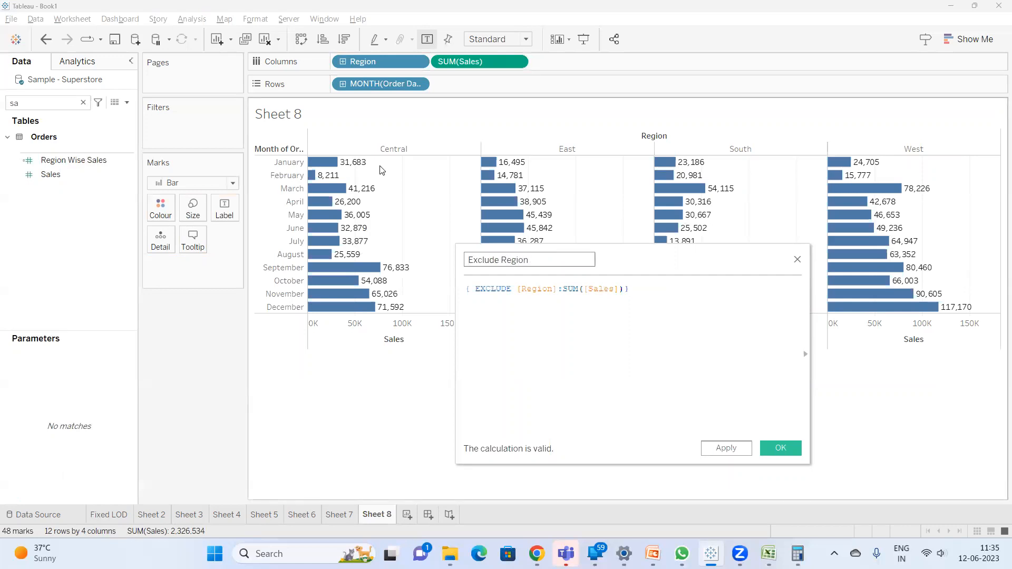
left_click(780, 447)
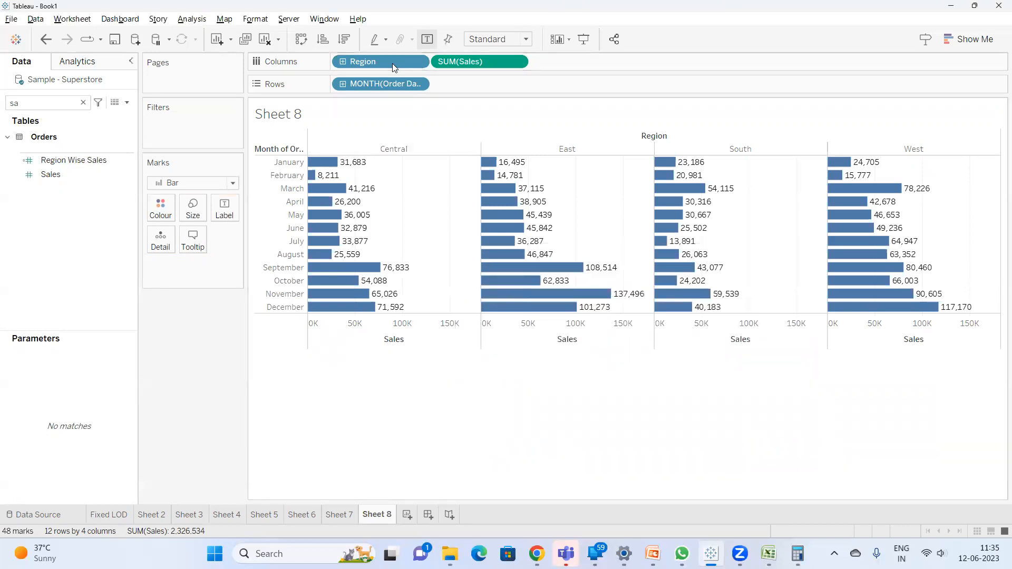
Replace Sales with Exclude Region inside the SUM measure on the columns and compare the monthly bars across the regions.
double_click(457, 59)
double_click(472, 62)
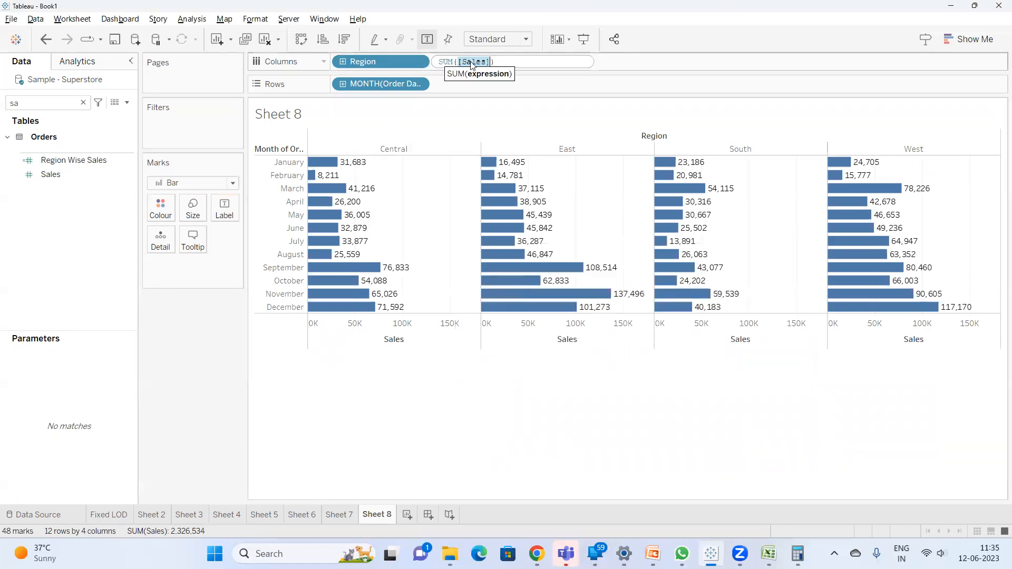
type("excl")
key("Down")
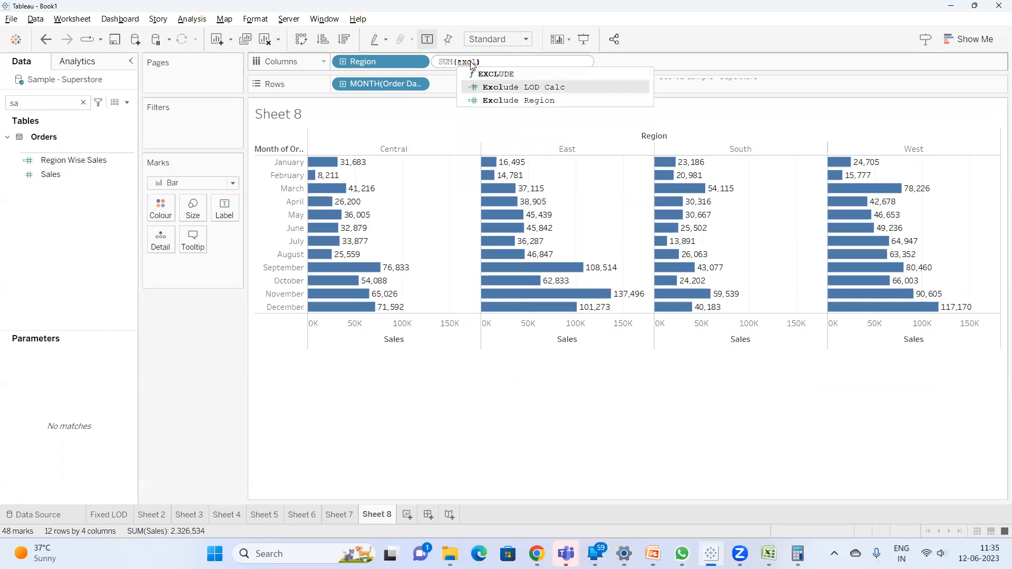
key("Down")
key("Return")
key("Return")
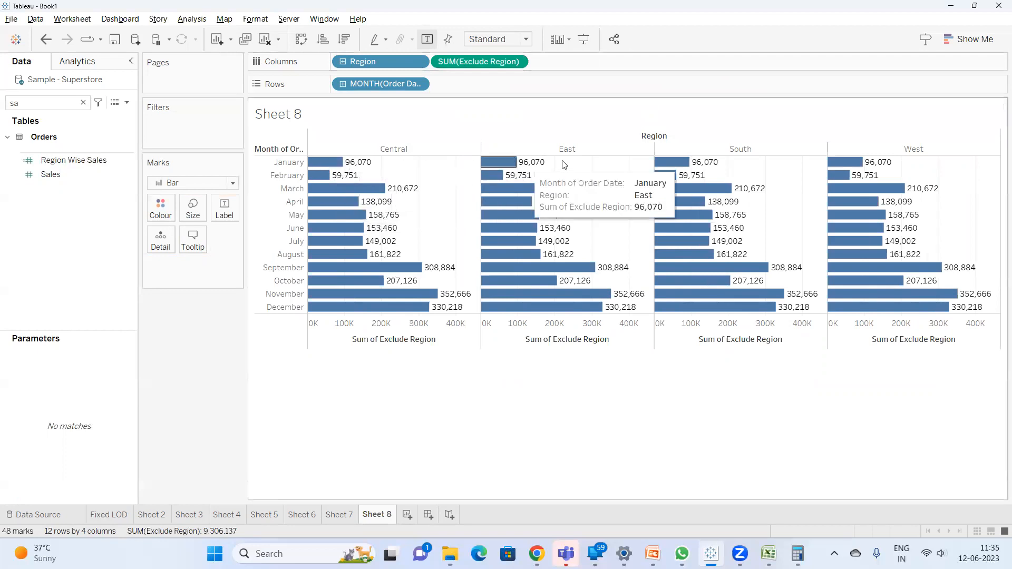
mouse_move(851, 164)
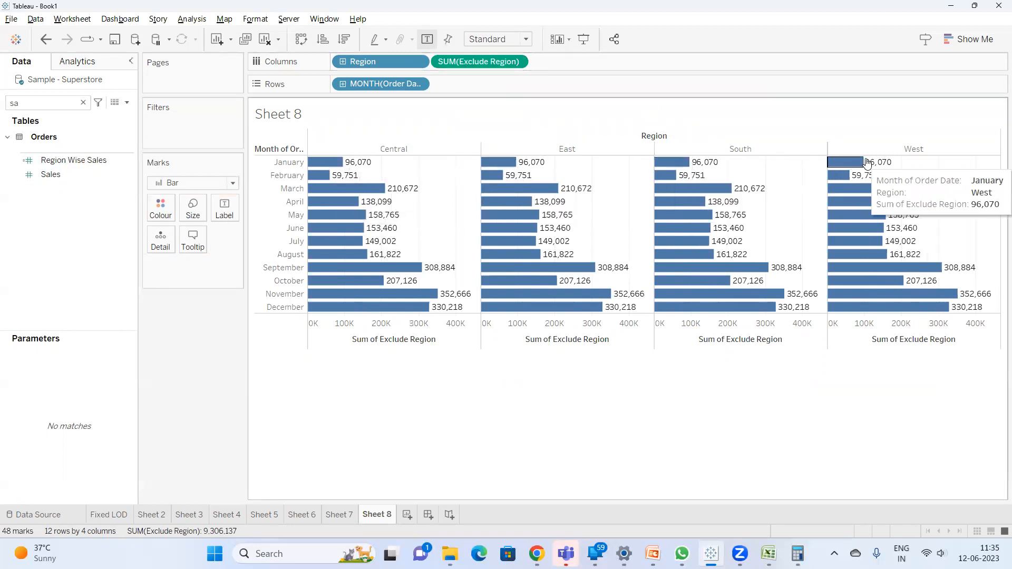
mouse_move(525, 181)
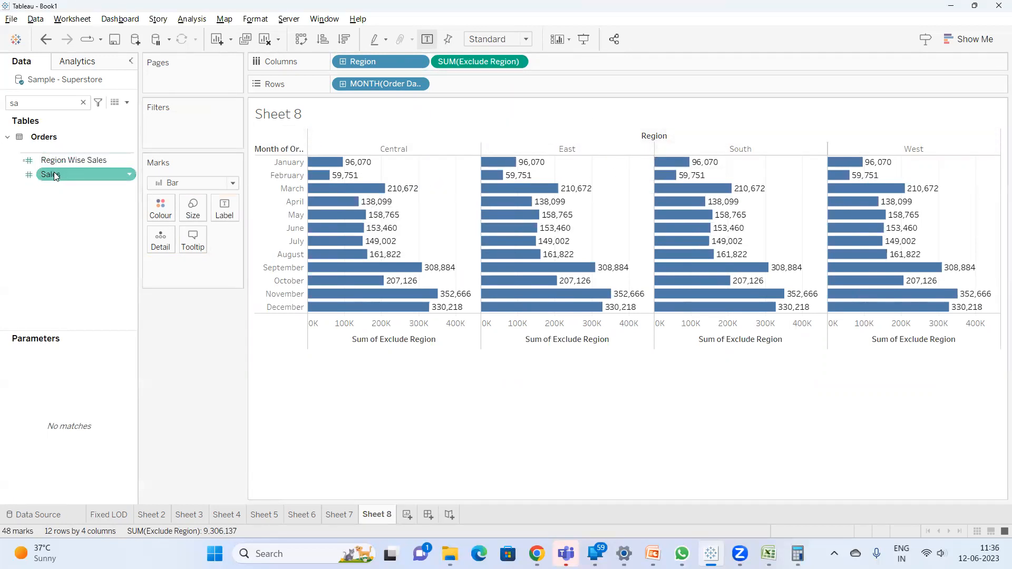
Change the Exclude Region calculation to { EXCLUDE DATEPART('month', [Order Date]):SUM([Sales])} and save it.
left_click(44, 108)
type("sa")
key("BackSpace")
key("BackSpace")
type("ex")
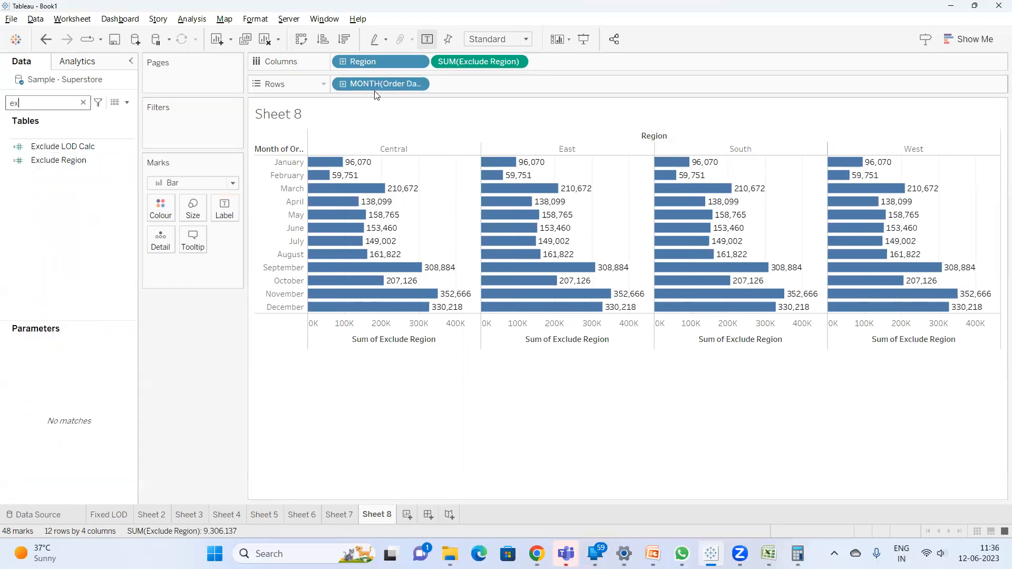
left_click(61, 161)
right_click(61, 161)
left_click(94, 229)
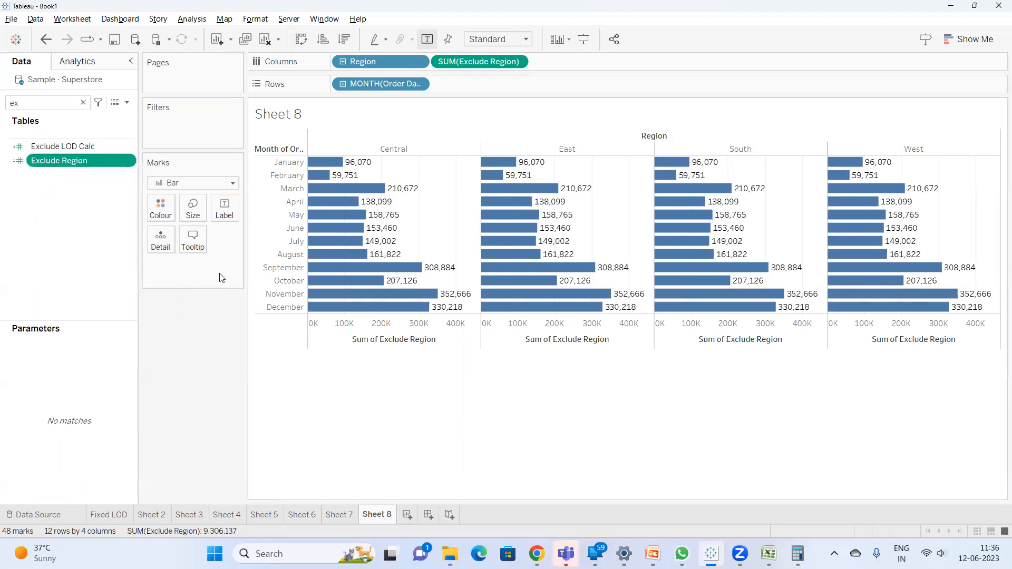
left_click_drag(377, 84, 535, 295)
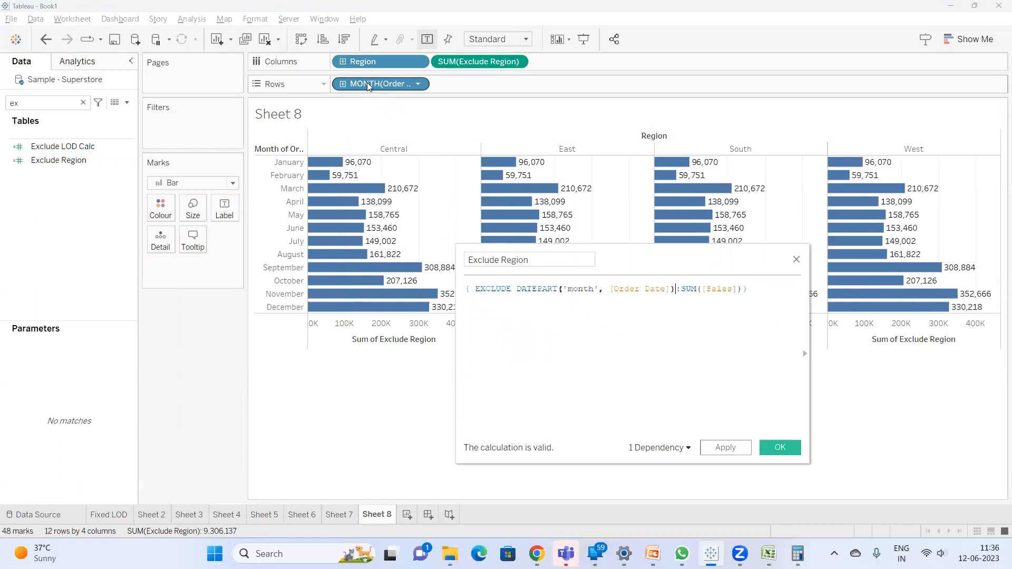
left_click(721, 448)
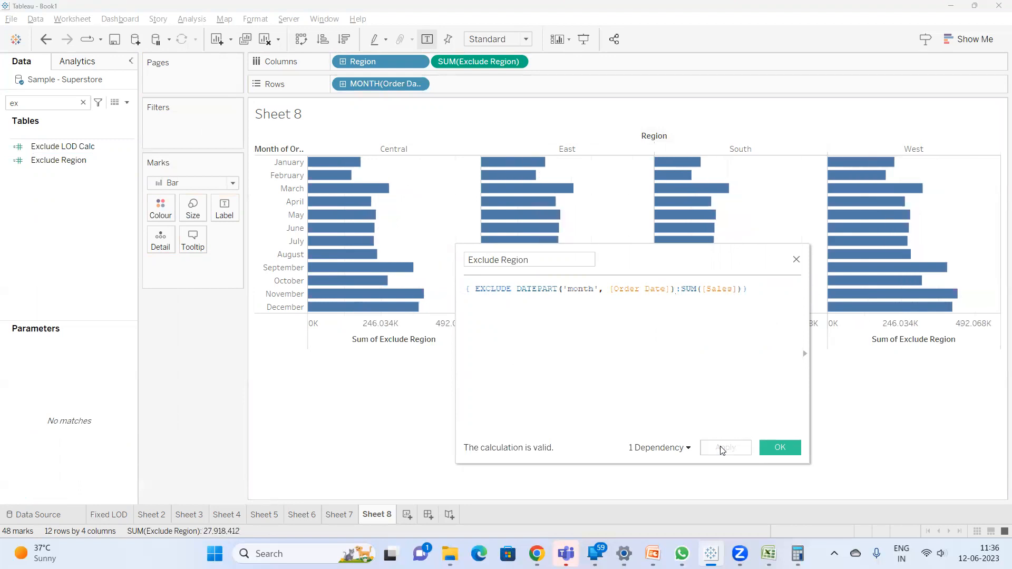
left_click(774, 447)
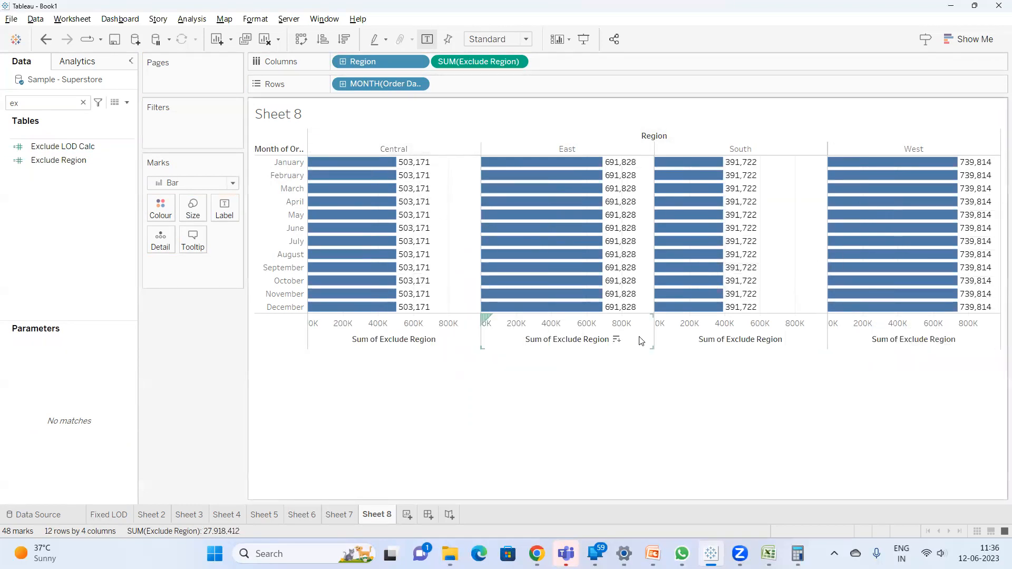
Undo and redo the formula change to compare the bars with Region excluded against those with month excluded.
key("ctrl+z")
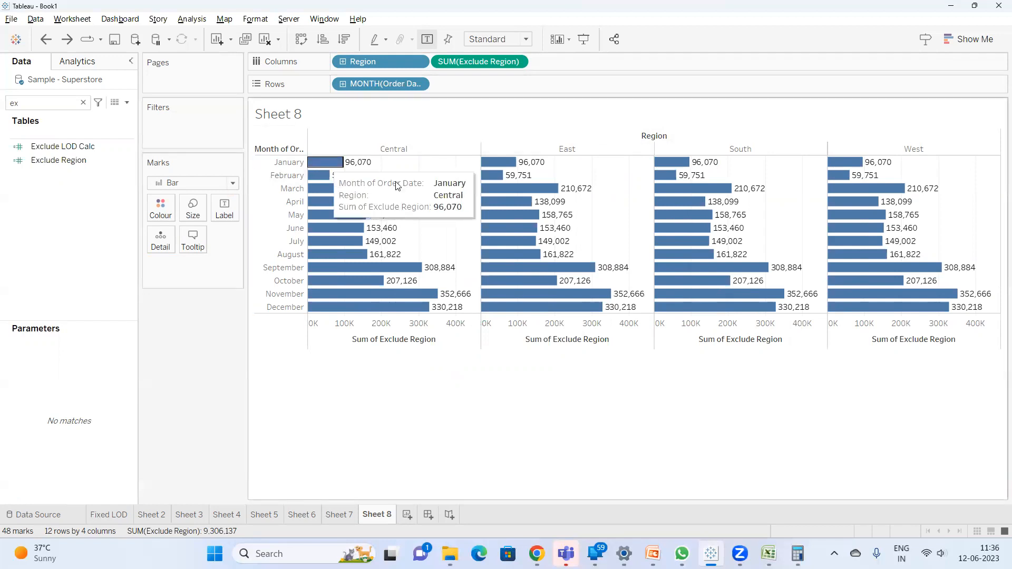
mouse_move(414, 190)
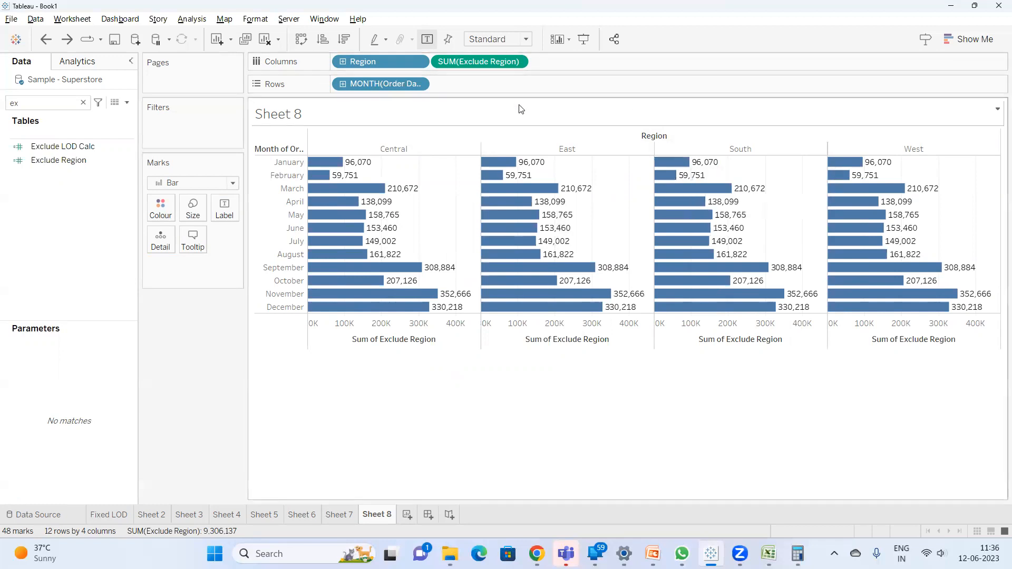
mouse_move(342, 190)
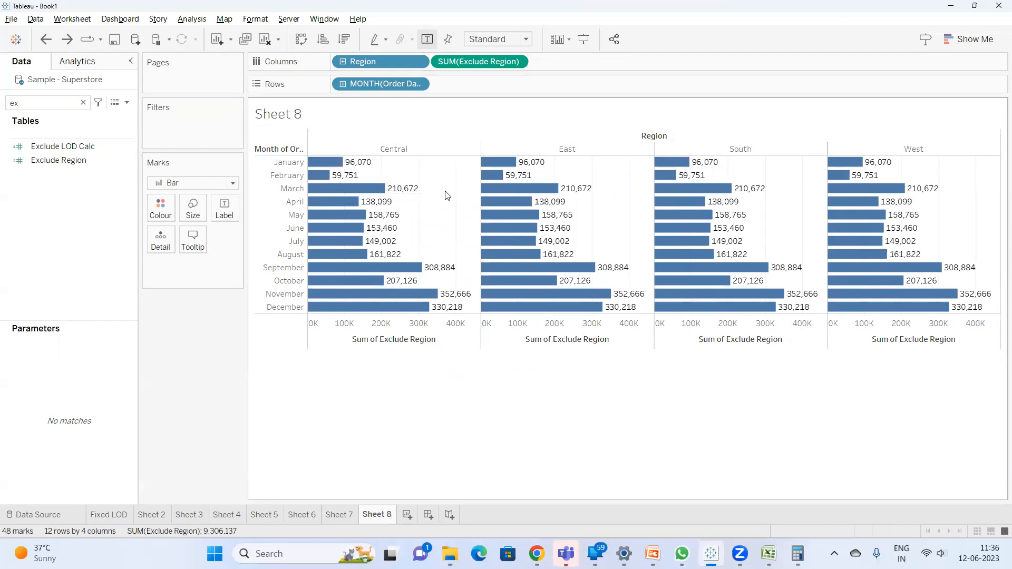
key("ctrl+y")
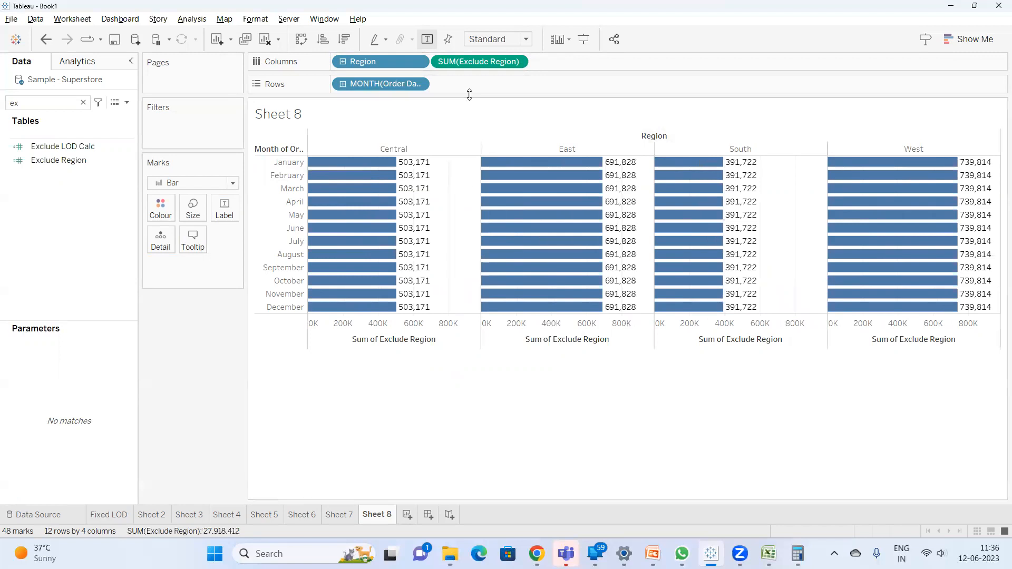
Create a new worksheet and place Region followed by State/Province on the rows.
left_click(406, 515)
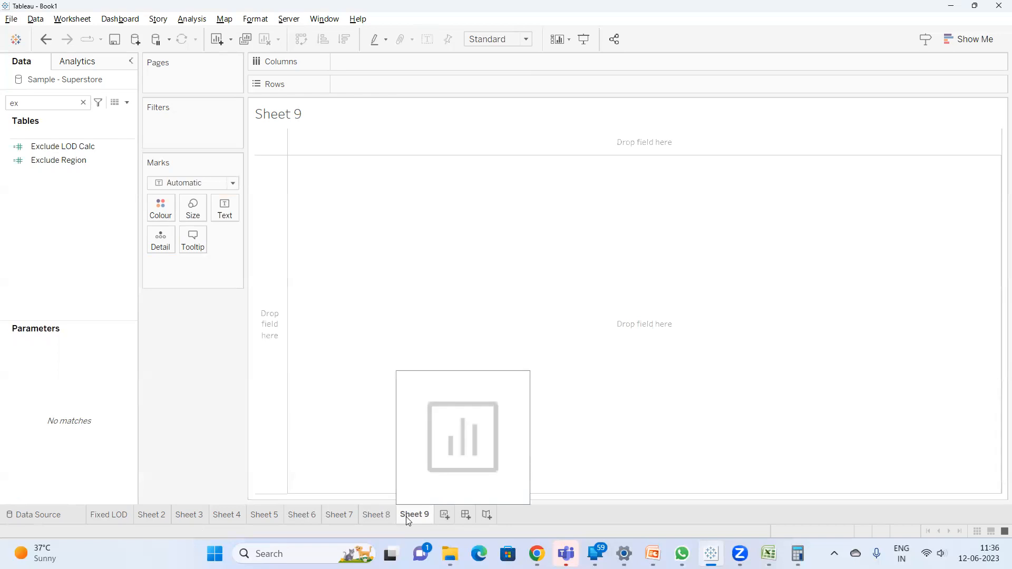
left_click(82, 102)
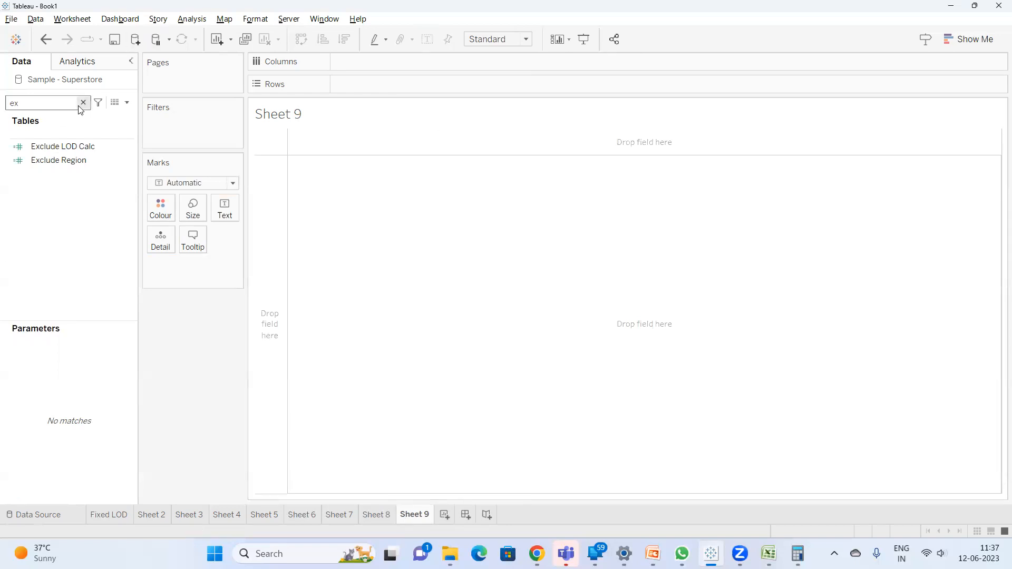
type("sta")
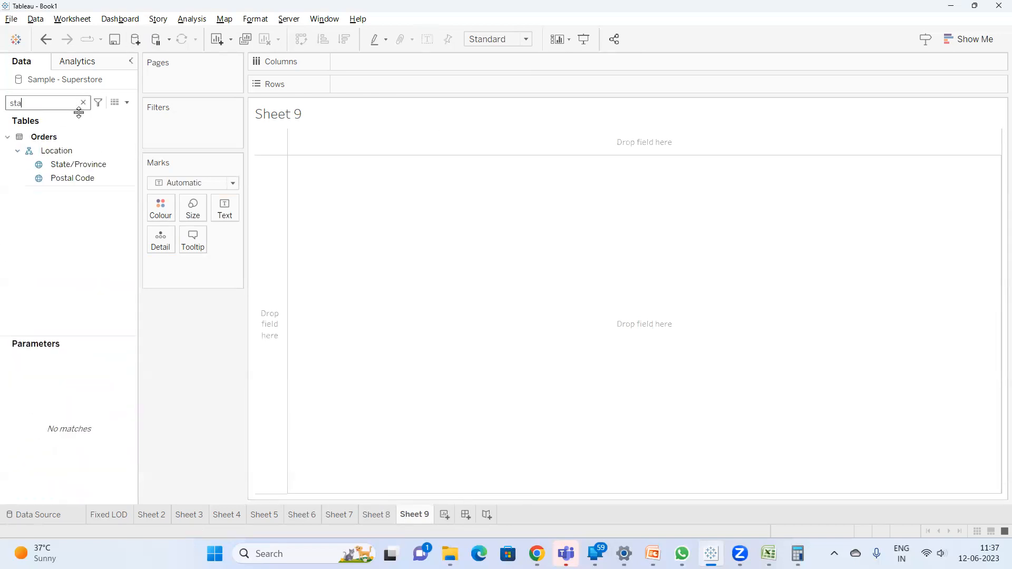
left_click(89, 165)
left_click_drag(89, 165, 358, 84)
key("BackSpace")
key("BackSpace")
key("BackSpace")
type("reg")
left_click_drag(85, 177, 336, 79)
Add Sales as the table's values and expand State/Province to show City.
double_click(49, 103)
type("sa")
left_click(64, 174)
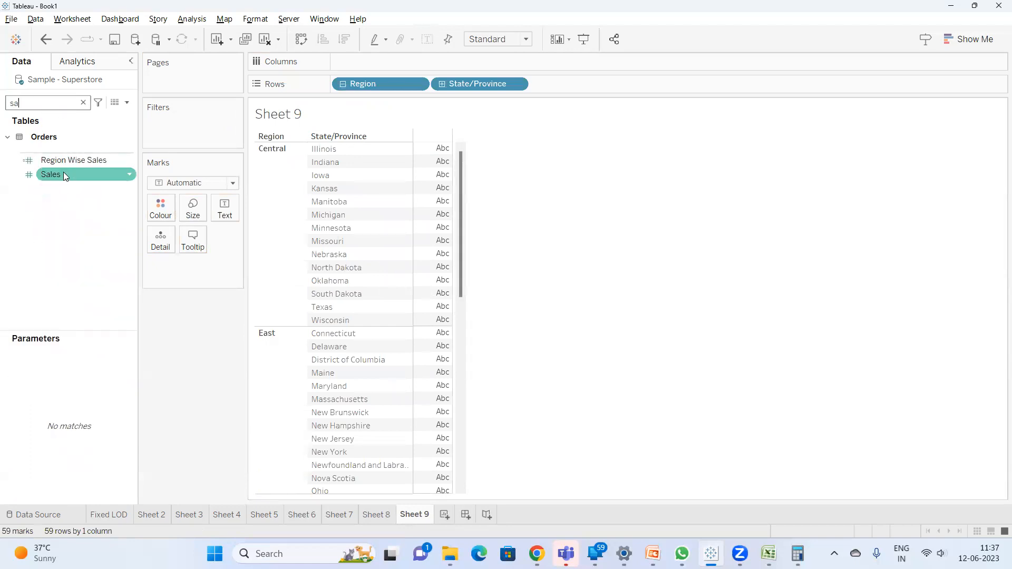
double_click(62, 171)
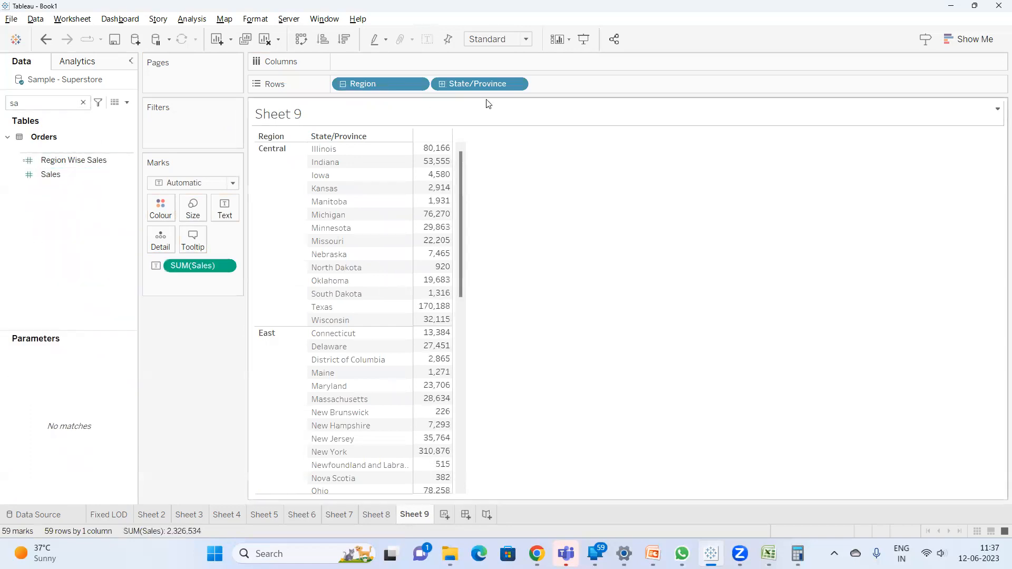
left_click(442, 84)
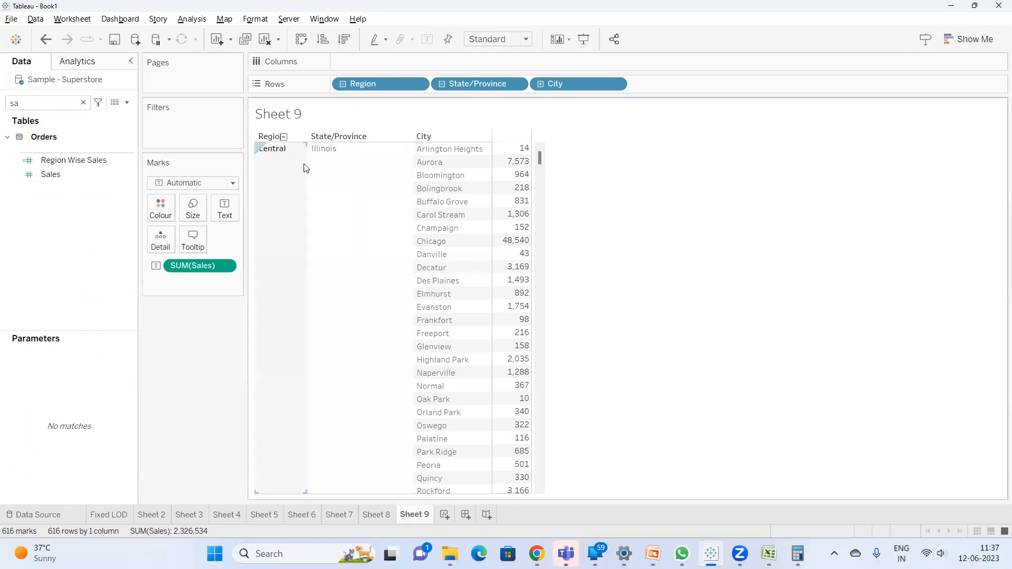
Create a calculated field named Region wise sales with the formula { FIXED [Region]:SUM([Sales])}.
left_click(127, 102)
left_click(99, 115)
type("Region wise sales")
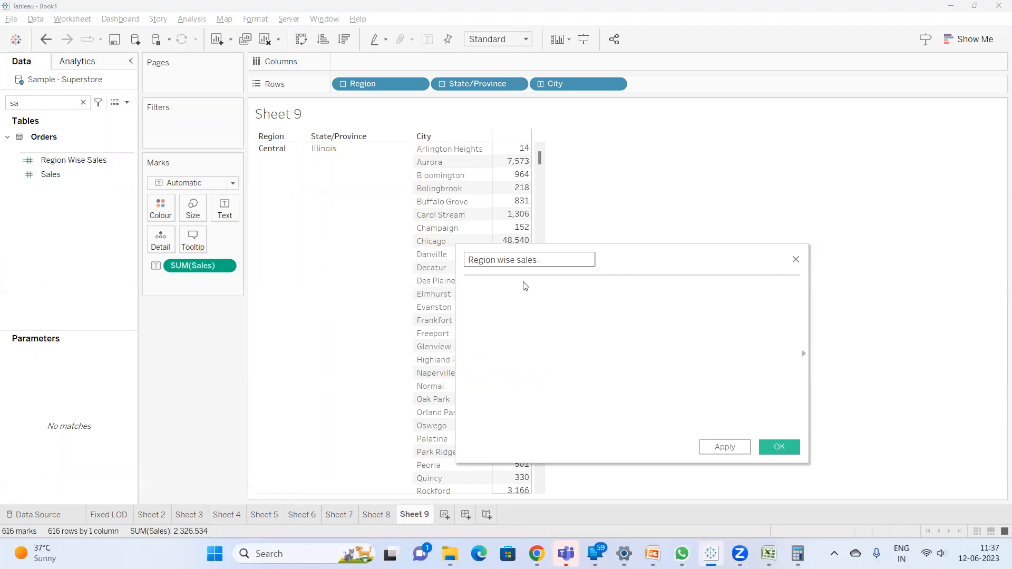
left_click(525, 286)
left_click(611, 334)
type("{ FIXED ")
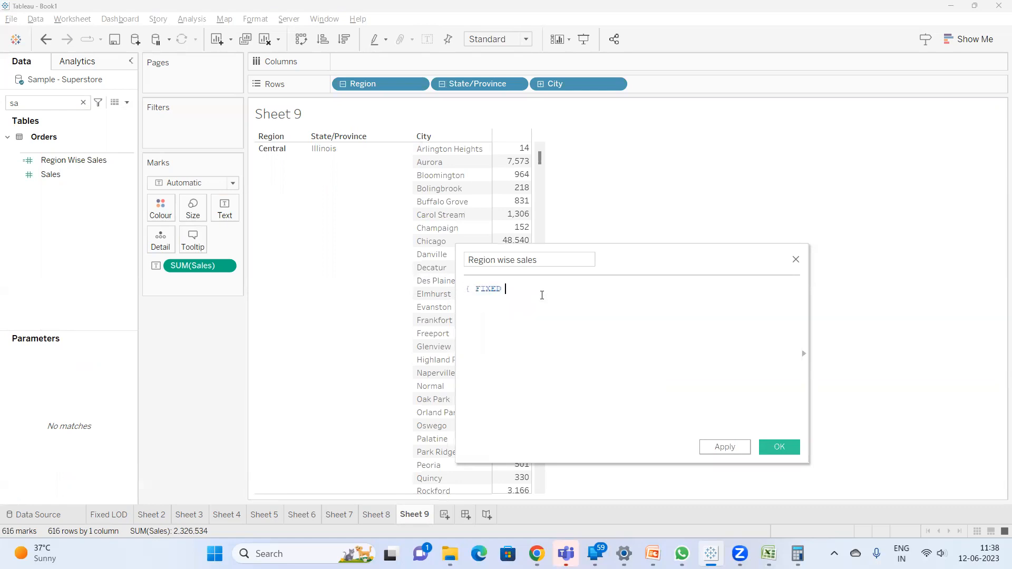
type("[Region]")
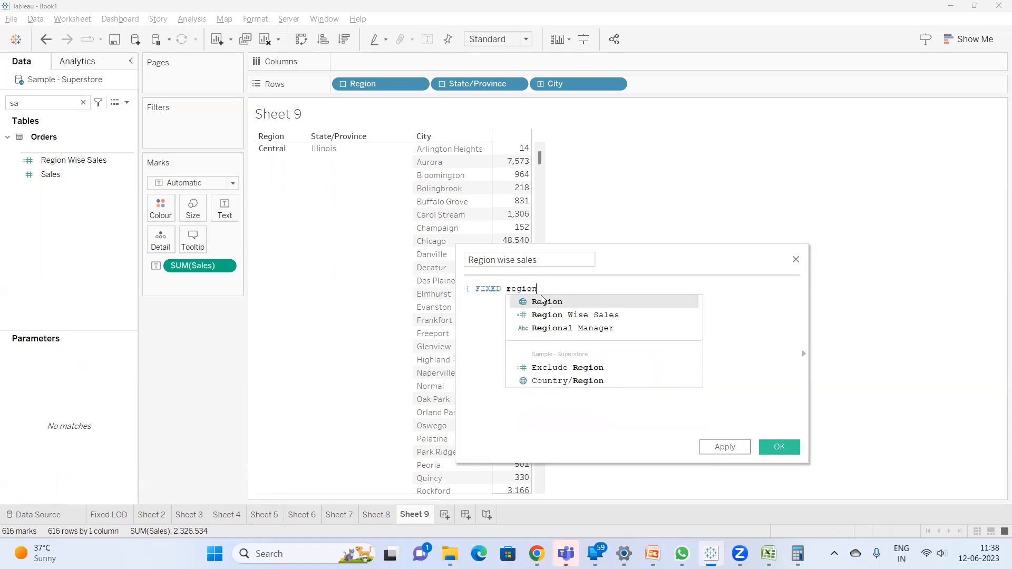
type(":SUM([Sales])")
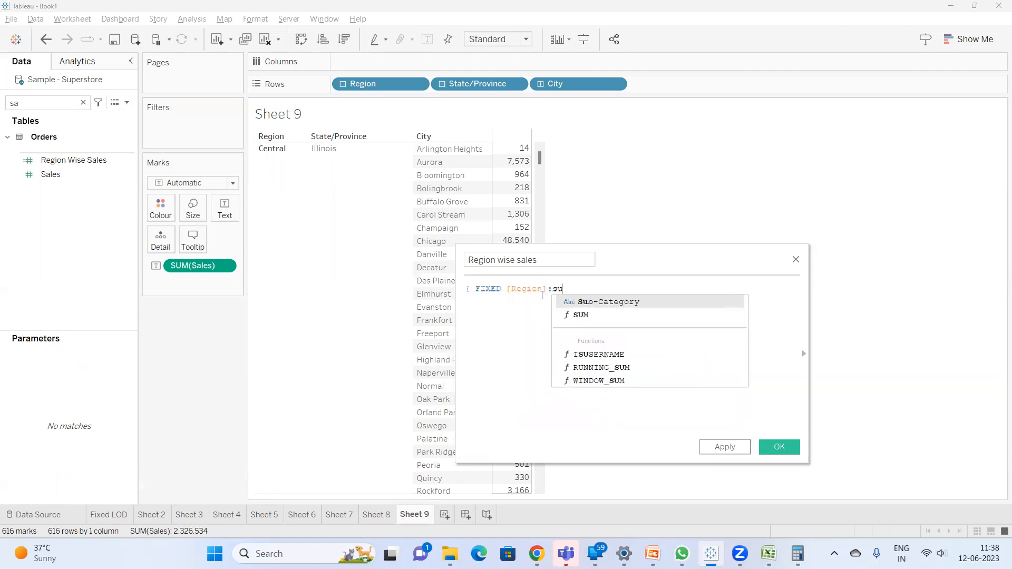
type("}")
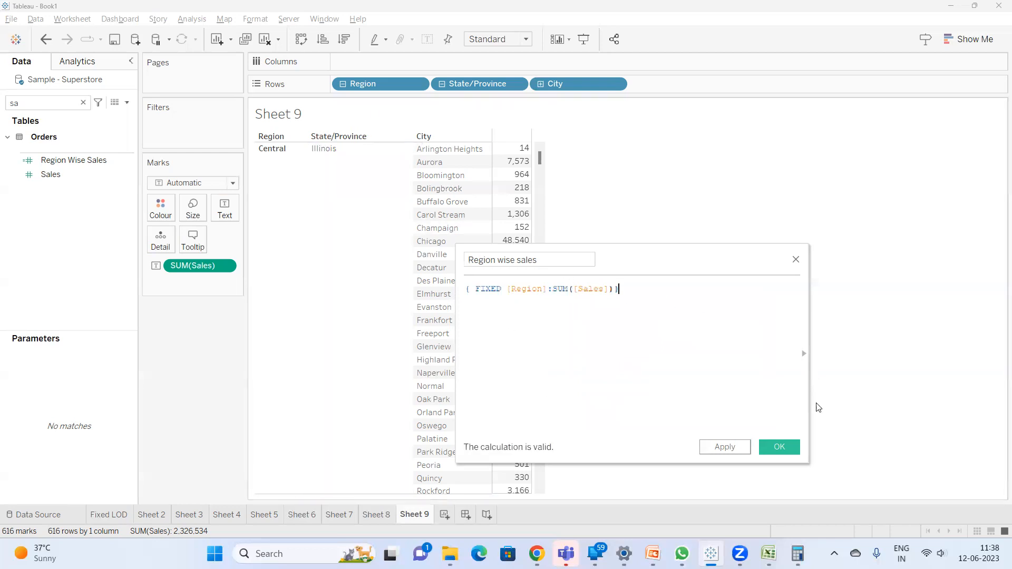
left_click(778, 447)
Add the new Region wise sales field to the table and compare it with Sales across the Central and East cities.
double_click(62, 166)
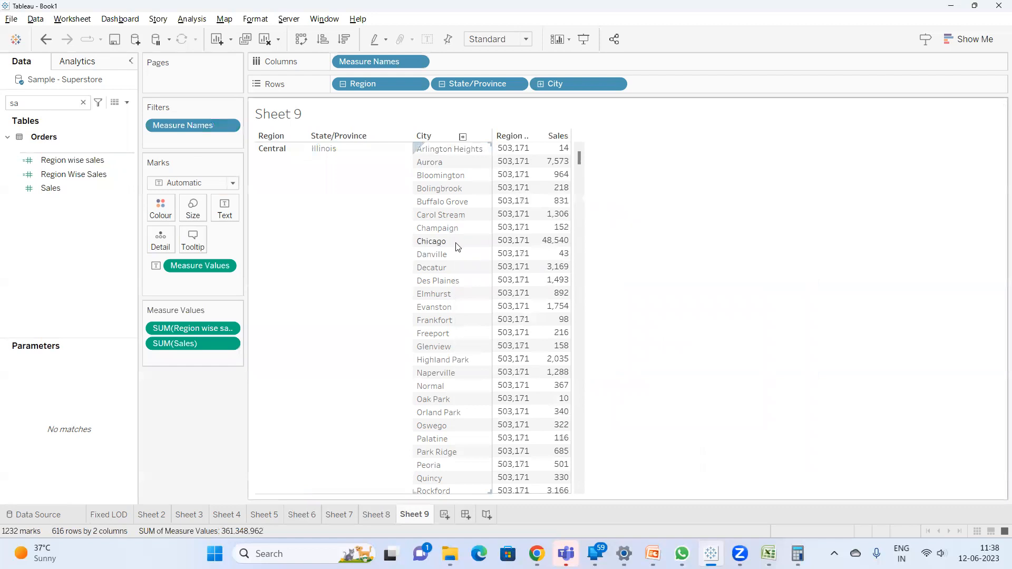
scroll(458, 247, "down", 5)
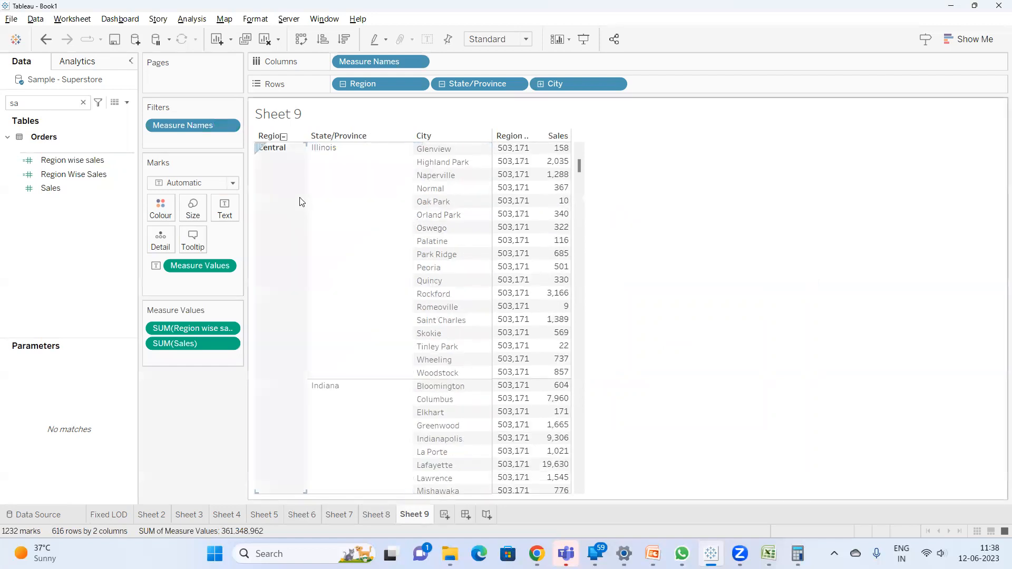
mouse_move(519, 169)
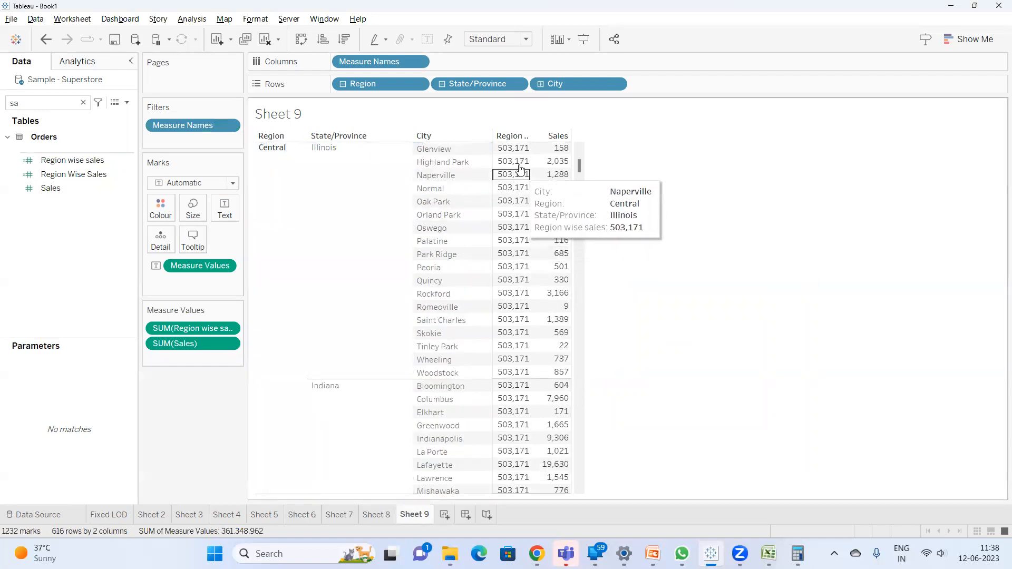
scroll(521, 163, "down", 12)
scroll(522, 164, "down", 20)
scroll(522, 174, "down", 7)
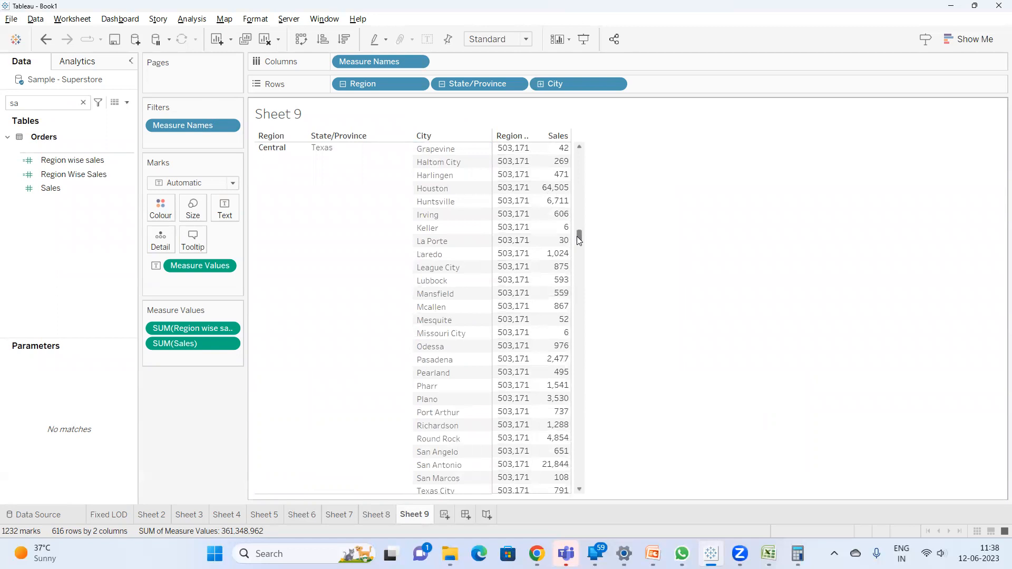
mouse_move(579, 240)
left_mouse_down()
mouse_move(577, 259)
mouse_move(579, 248)
left_mouse_up()
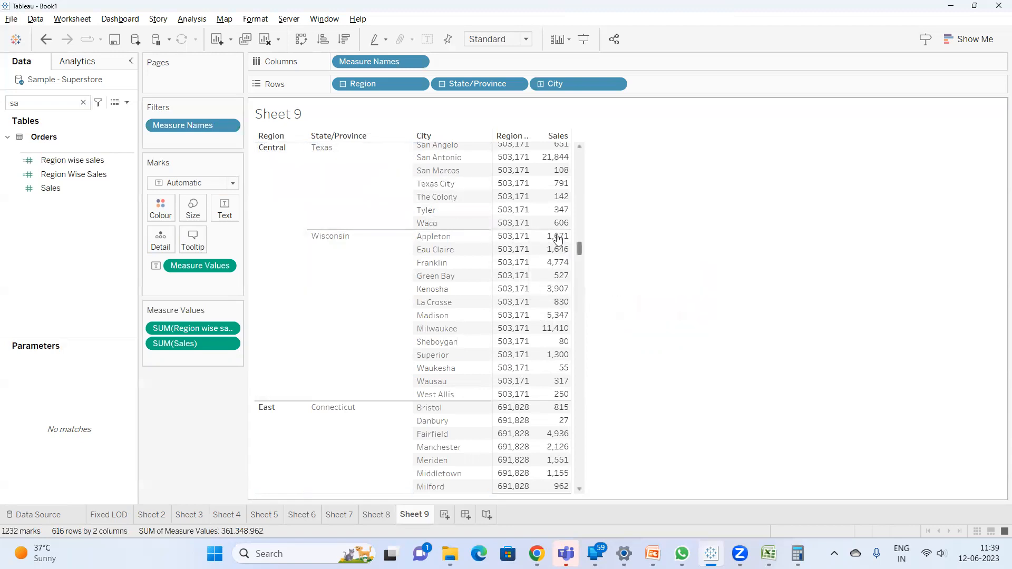
scroll(562, 247, "up", 10)
scroll(561, 247, "up", 3)
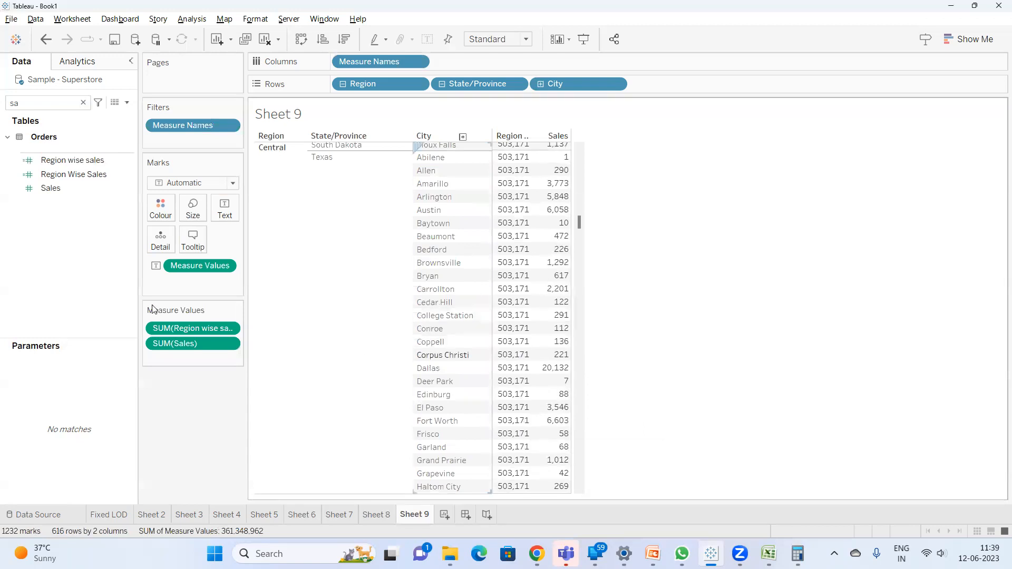
Rename the new Region wise sales calculation to Region wise sales (Fixed) and save it.
left_click(74, 160)
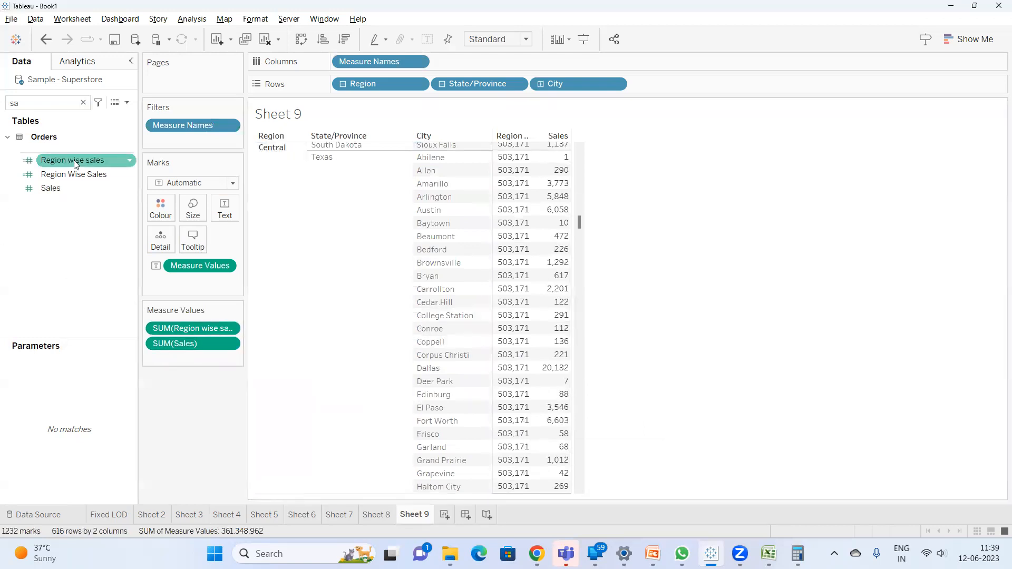
right_click(74, 160)
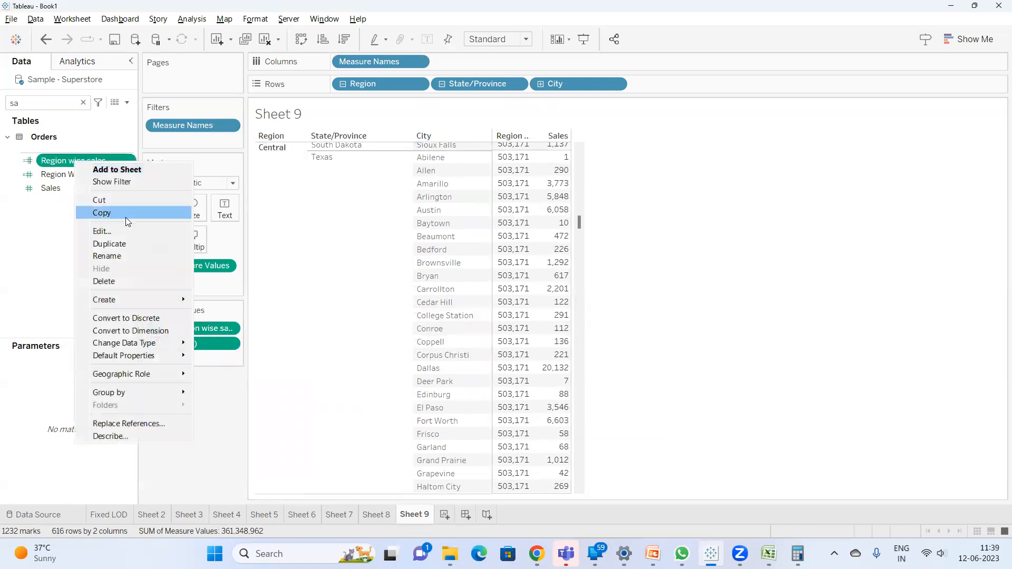
left_click(2, 239)
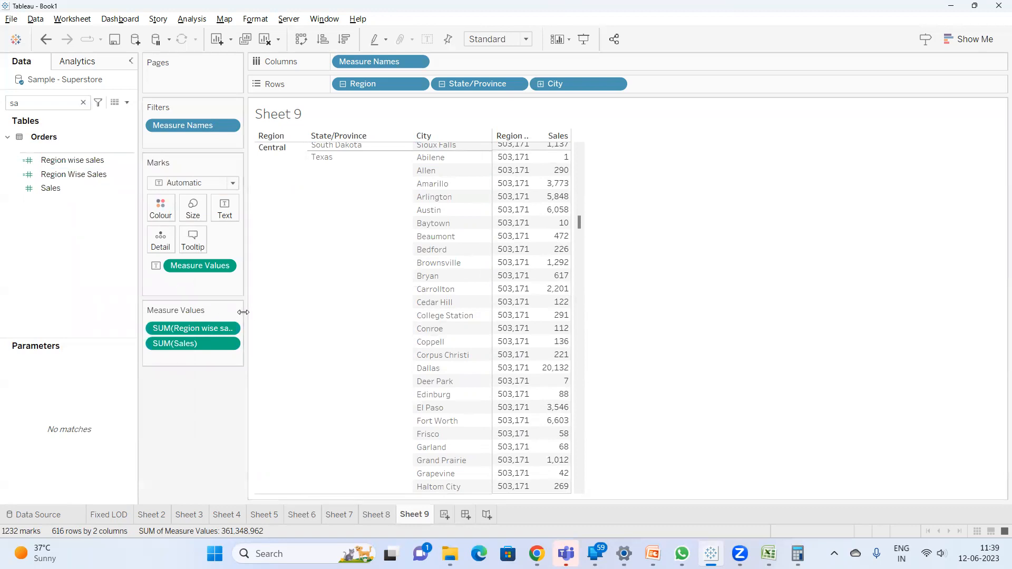
right_click(77, 161)
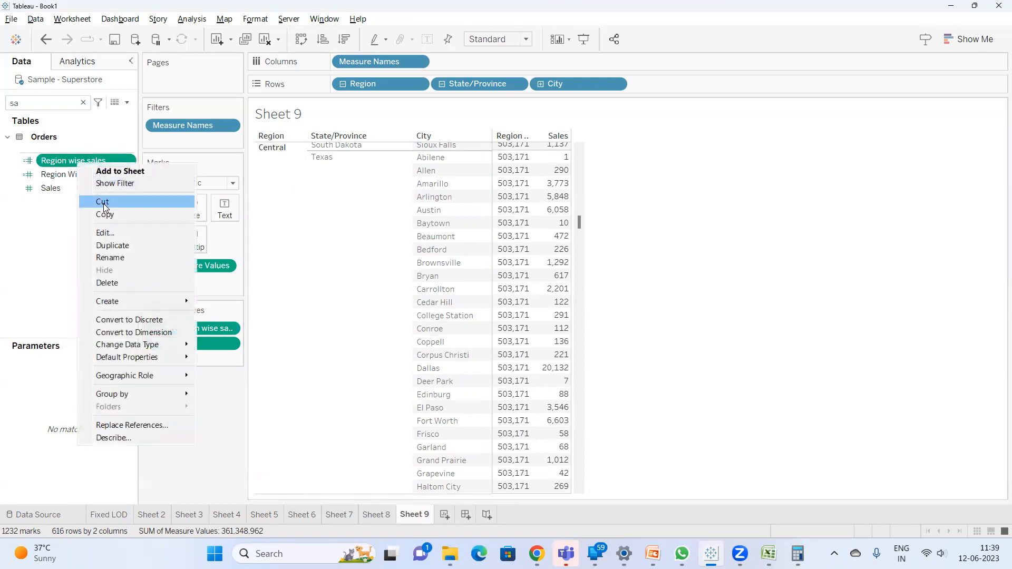
left_click(105, 232)
type("(Fixed)")
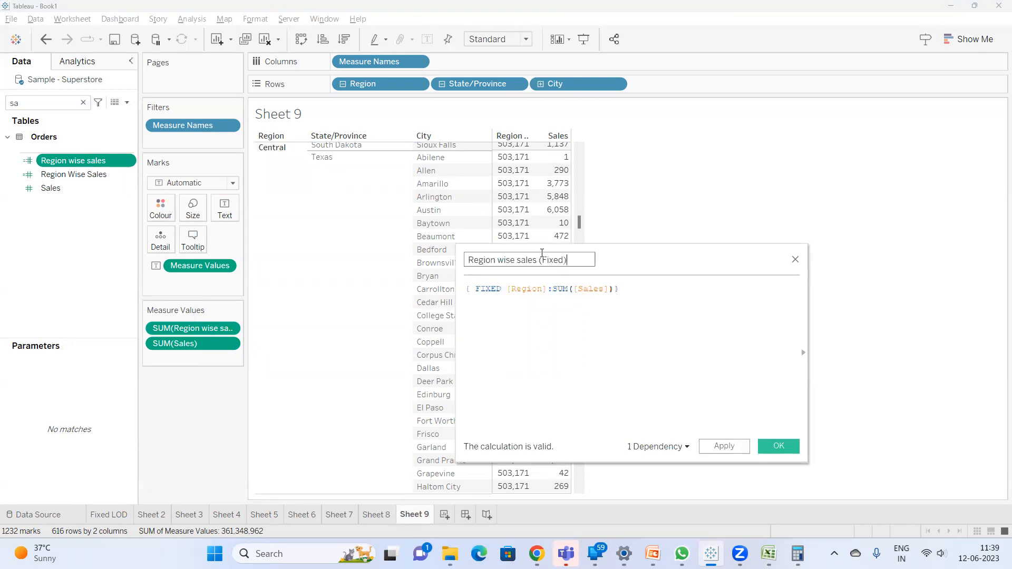
left_click(777, 446)
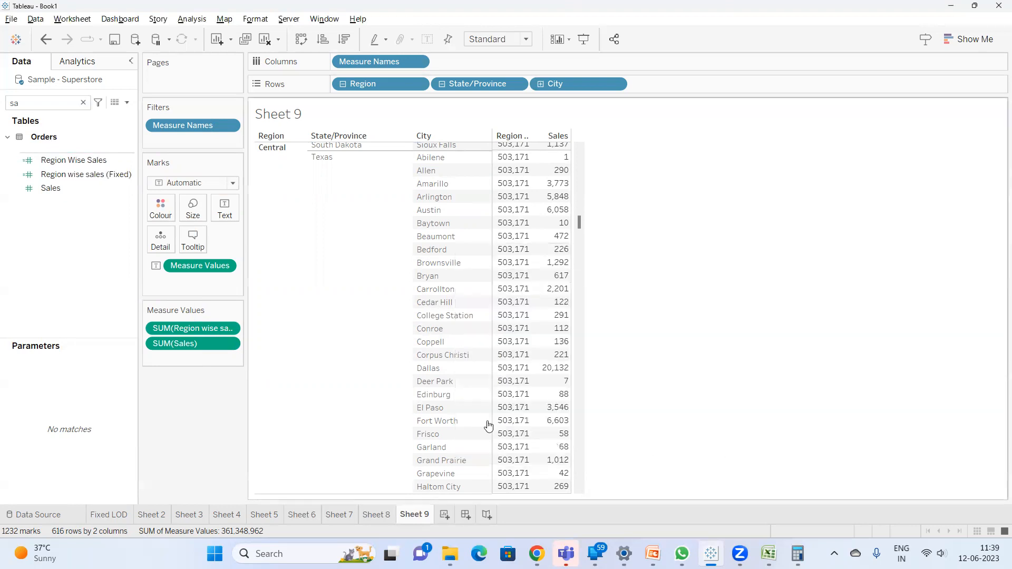
mouse_move(244, 311)
left_mouse_down()
mouse_move(302, 315)
mouse_move(244, 315)
left_mouse_up()
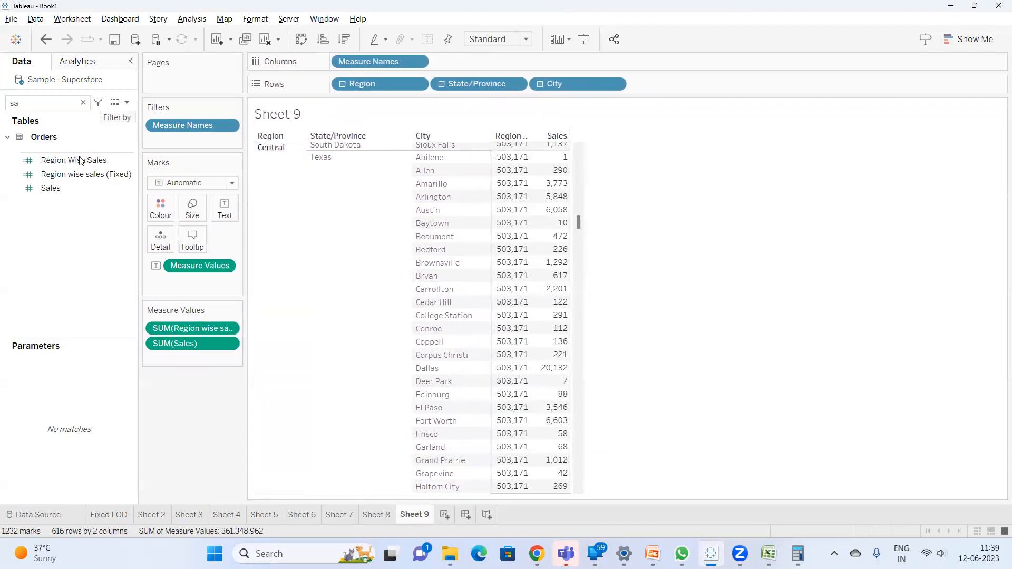
Start a new calculated field with an EXCLUDE expression that omits [State/Province] and [City].
scroll(516, 254, "up", 5)
scroll(516, 254, "up", 20)
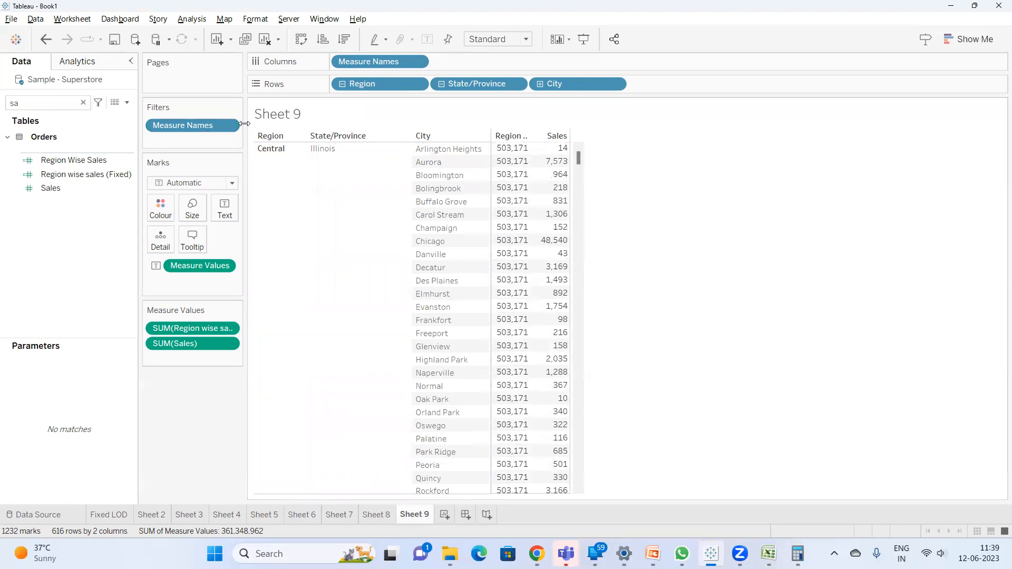
left_click(127, 102)
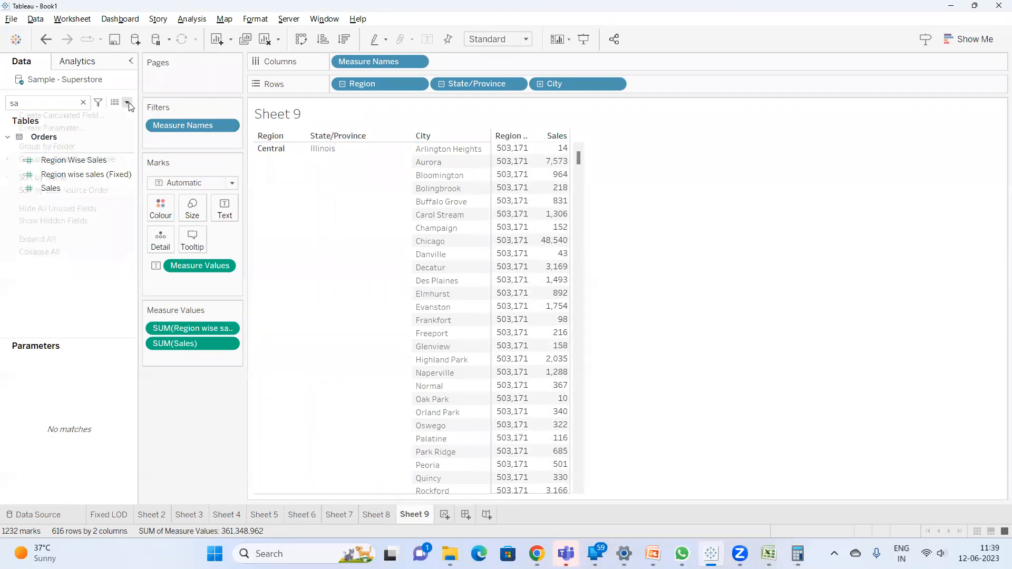
left_click(91, 120)
left_click(655, 318)
type("ex")
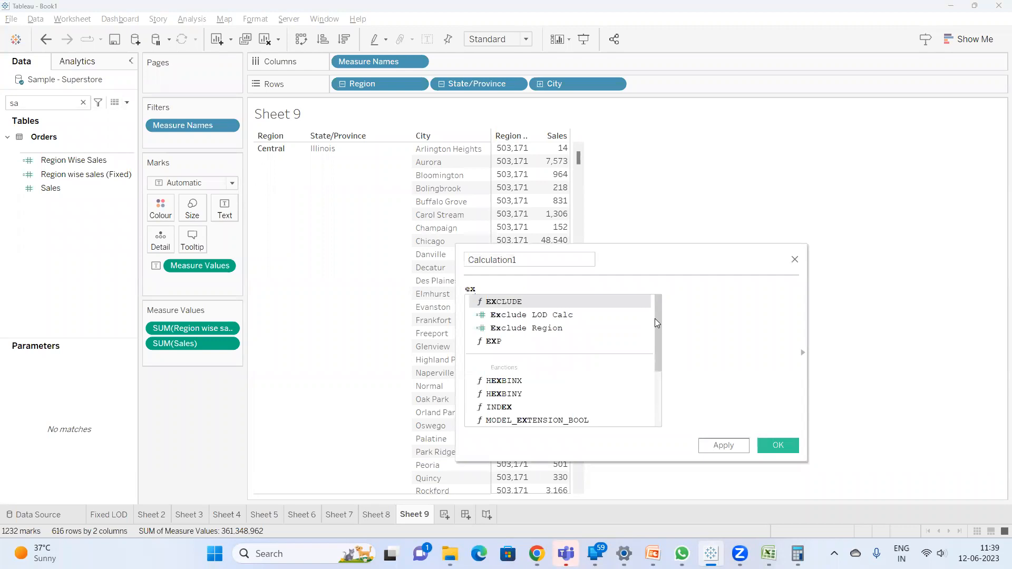
key("Return")
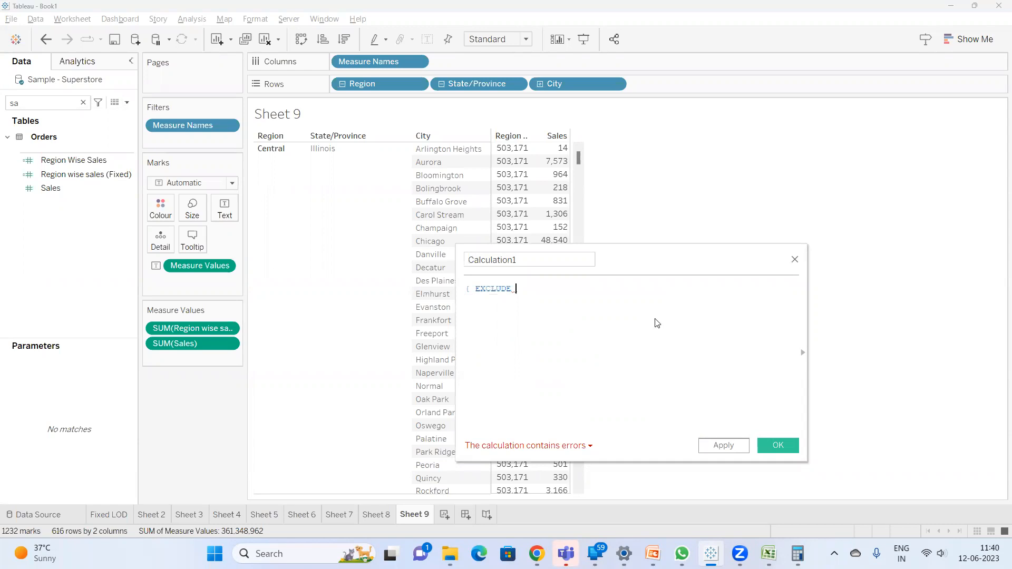
type("stat")
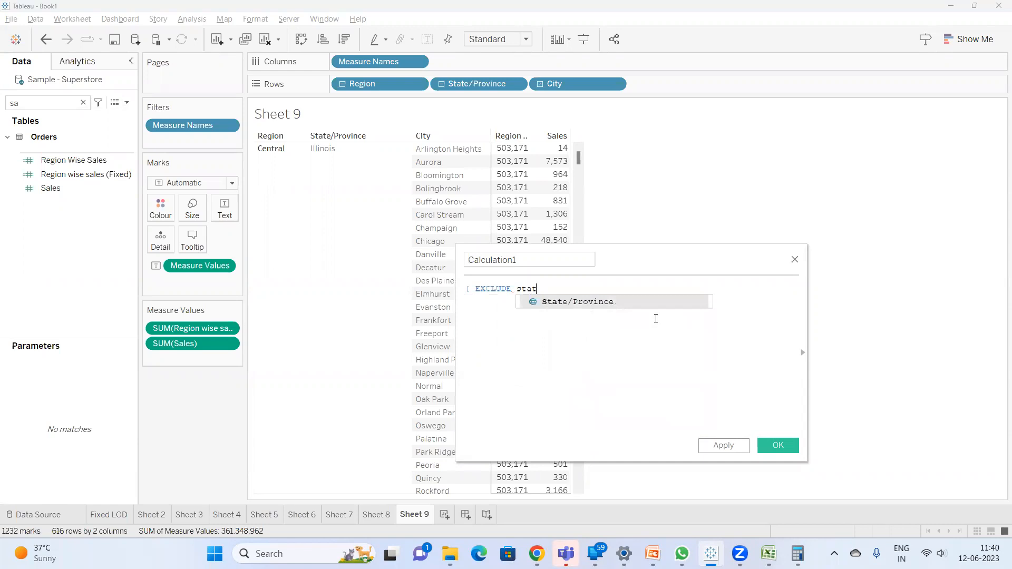
key("Return")
type(",c")
key("Return")
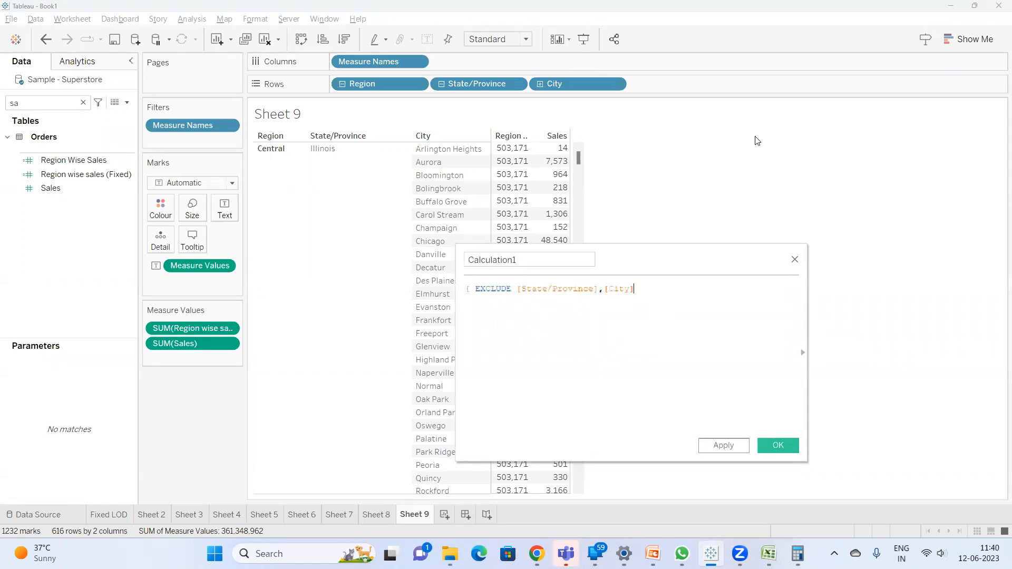
Complete the EXCLUDE expression with the aggregation SUM([Sales]) and its closing brace.
type(":sum")
key("Return")
type("Sale")
key("Return")
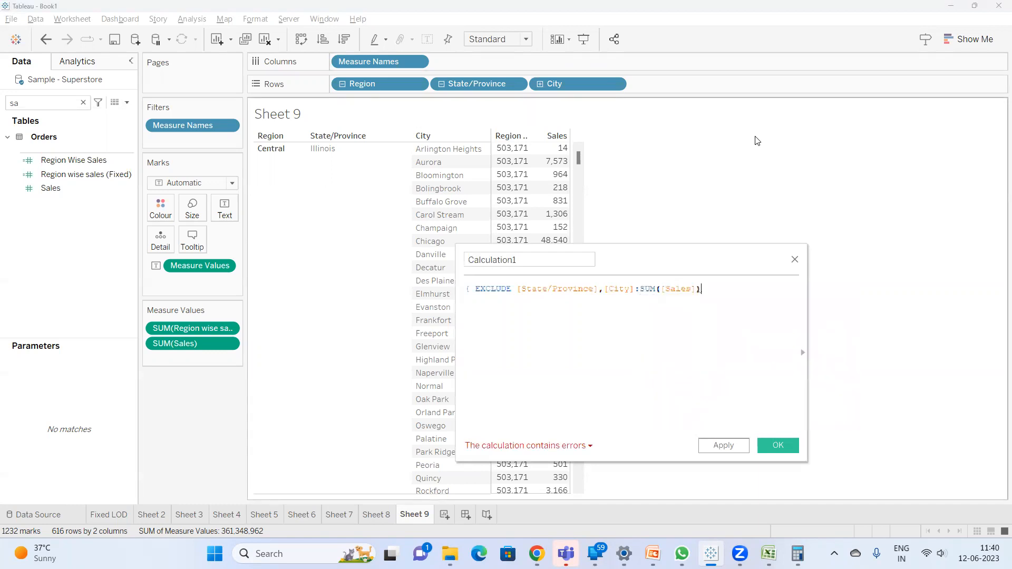
type("}")
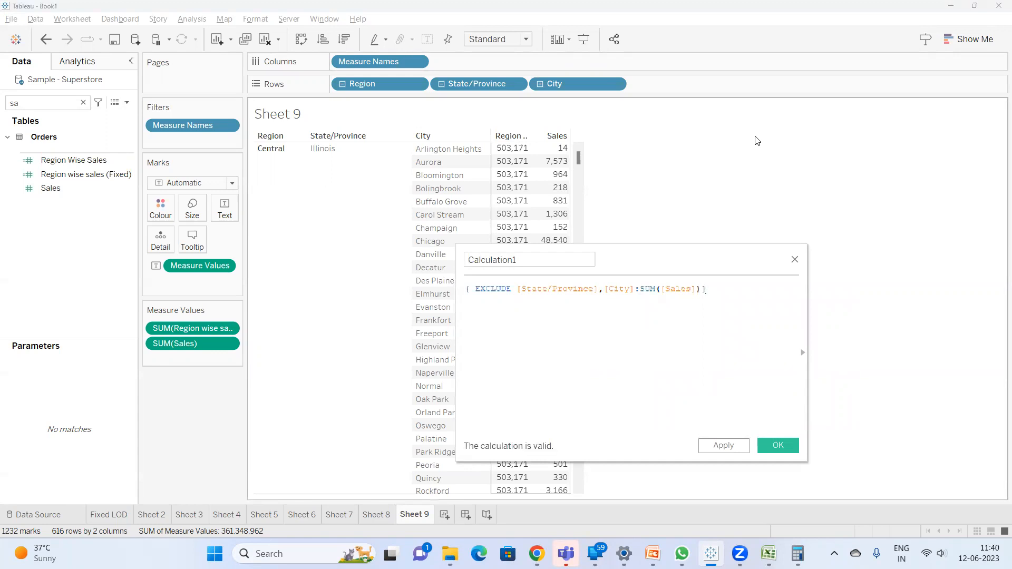
Name the calculation Region wise Sales (Exclude) and save it.
left_click(527, 265)
key("ctrl+a")
type("Region wise ")
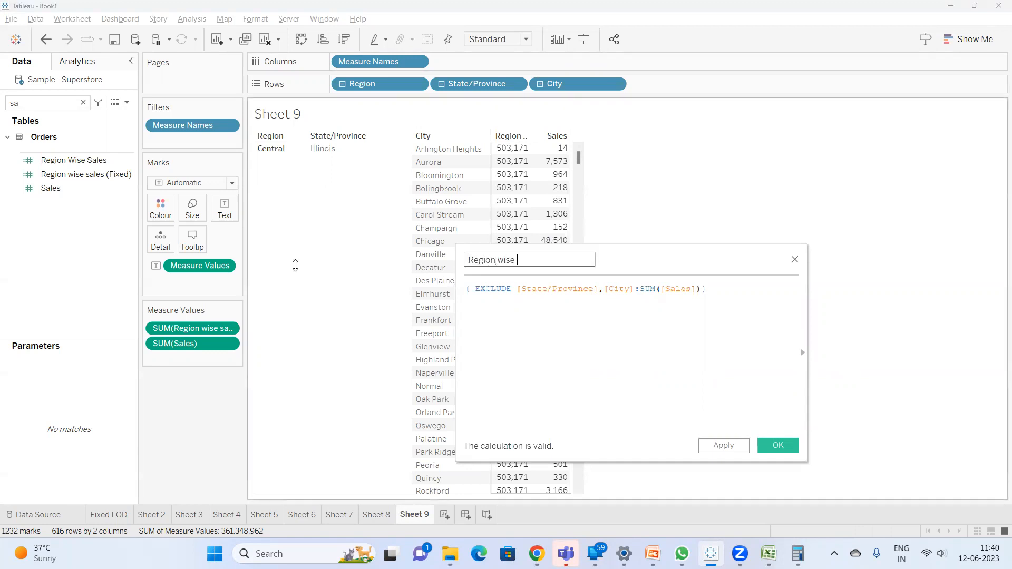
type("Sales (Exclude)")
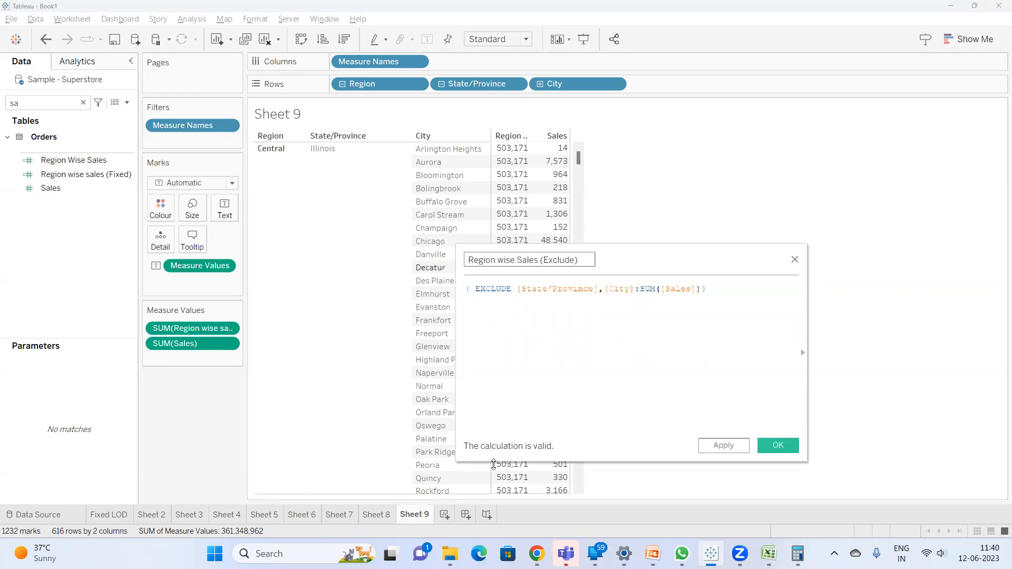
left_click(785, 446)
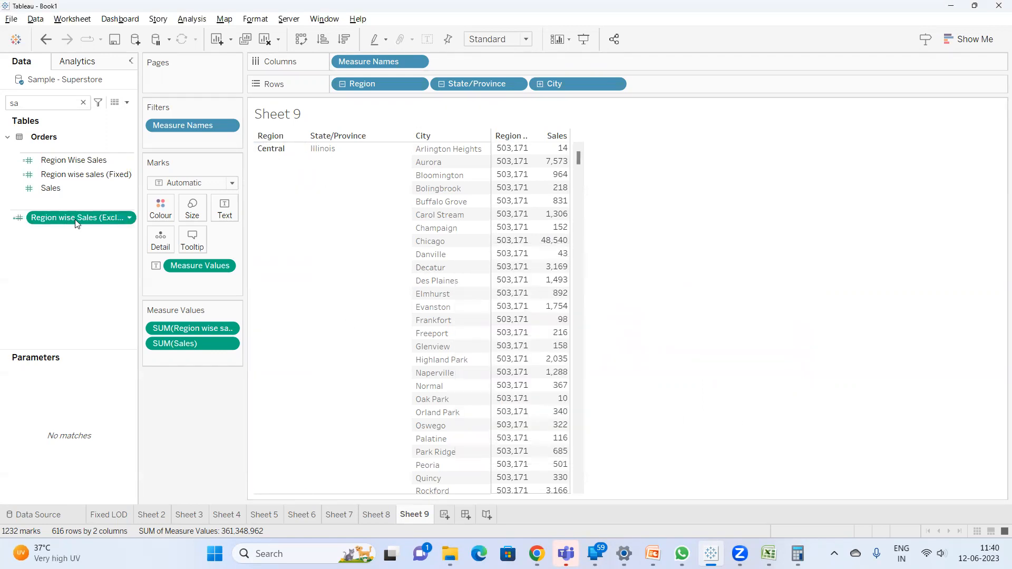
Add Region wise Sales (Exclude) to the table's values and compare it with the Fixed column for the Central region.
left_click_drag(75, 225, 531, 189)
mouse_move(563, 178)
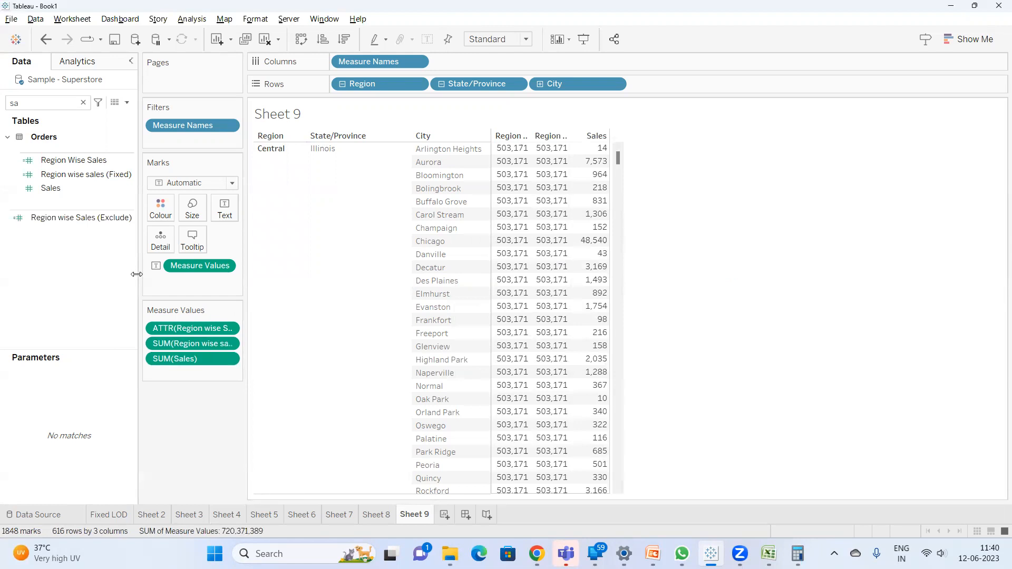
left_click(295, 149)
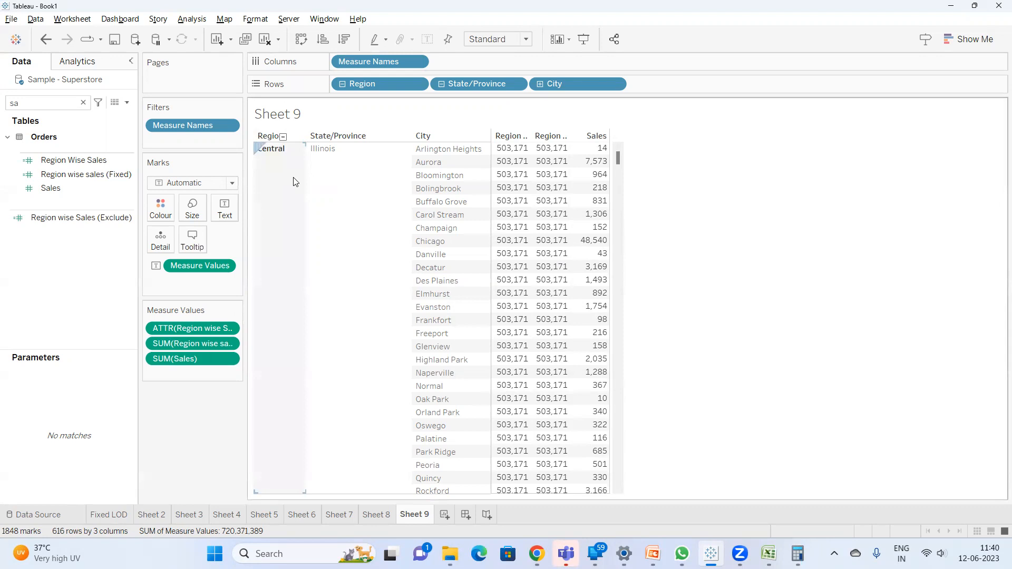
left_click(526, 139)
left_click(700, 199)
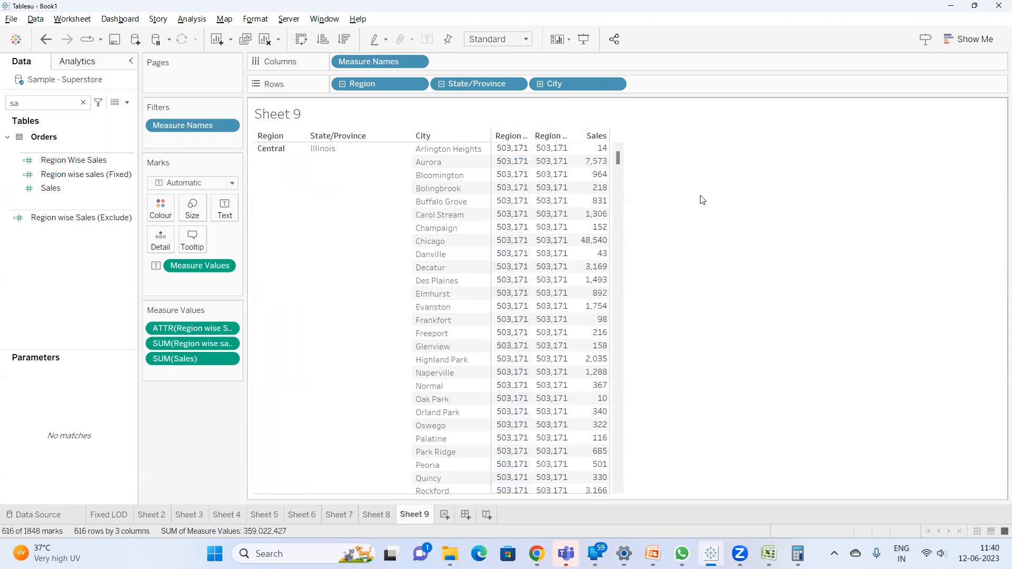
Enlarge the measure headers until their full names fit, and expand City to show Postal Code.
left_click_drag(505, 141, 506, 156)
left_click(509, 148)
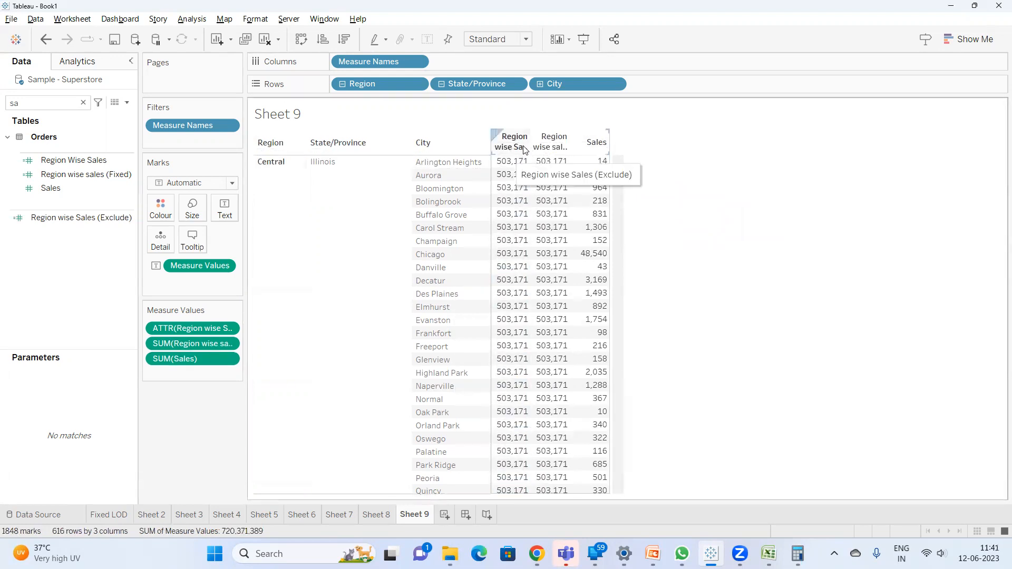
left_click_drag(530, 150, 553, 150)
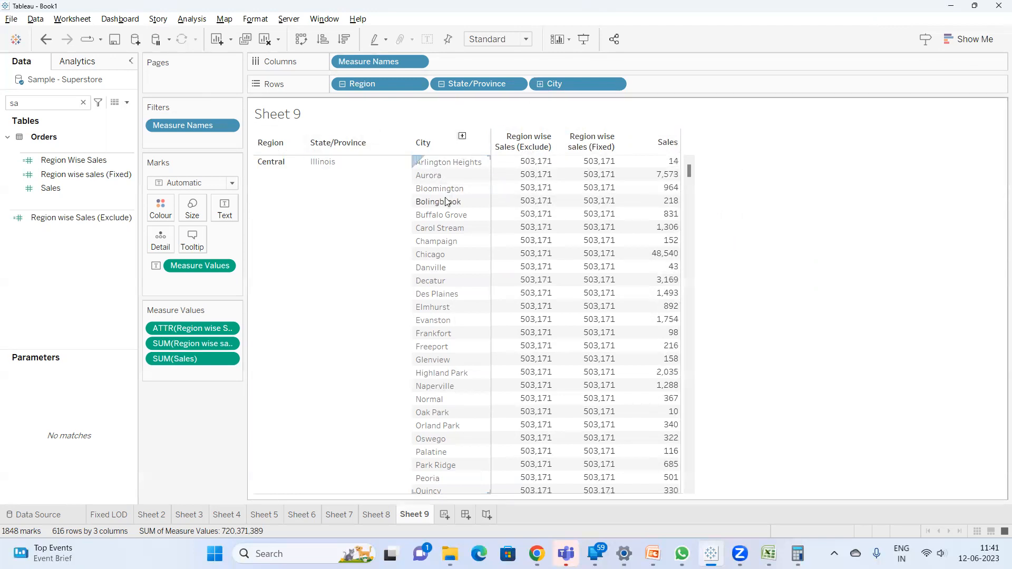
left_click(539, 84)
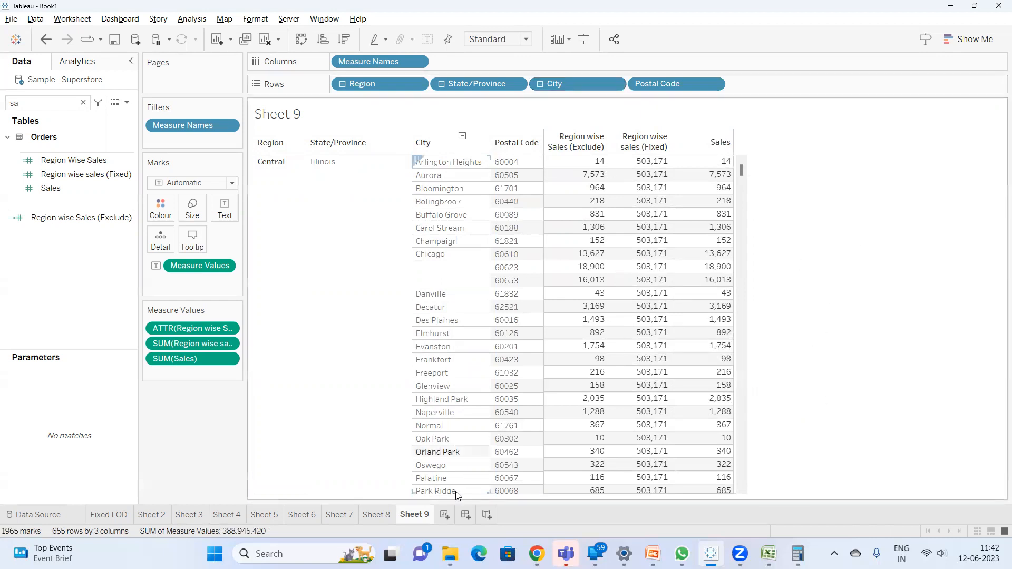
Add a new blank worksheet and rename Sheet 9 to Exclude & Fixed.
left_click(444, 514)
left_click(427, 518)
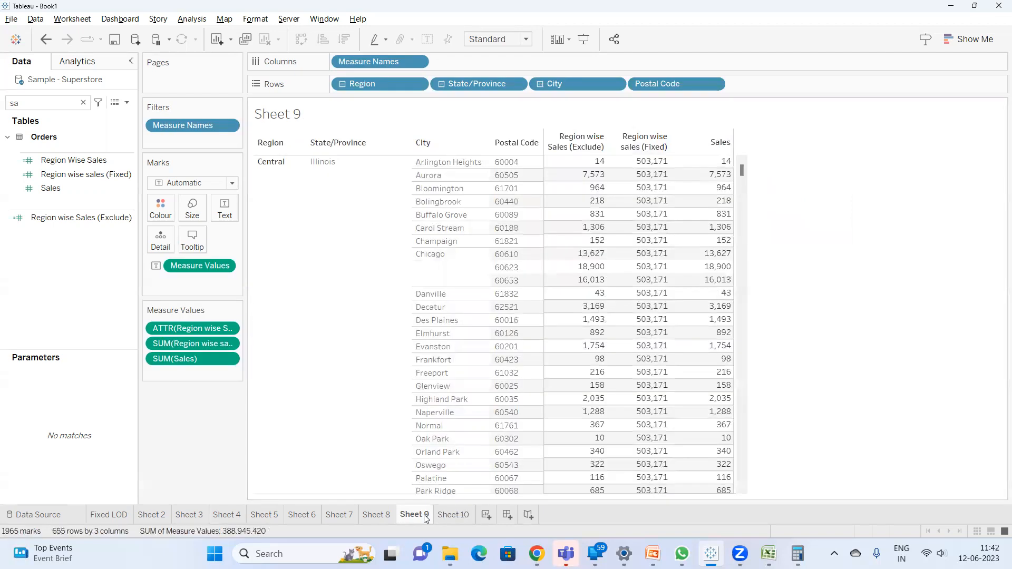
double_click(426, 515)
type("Ex")
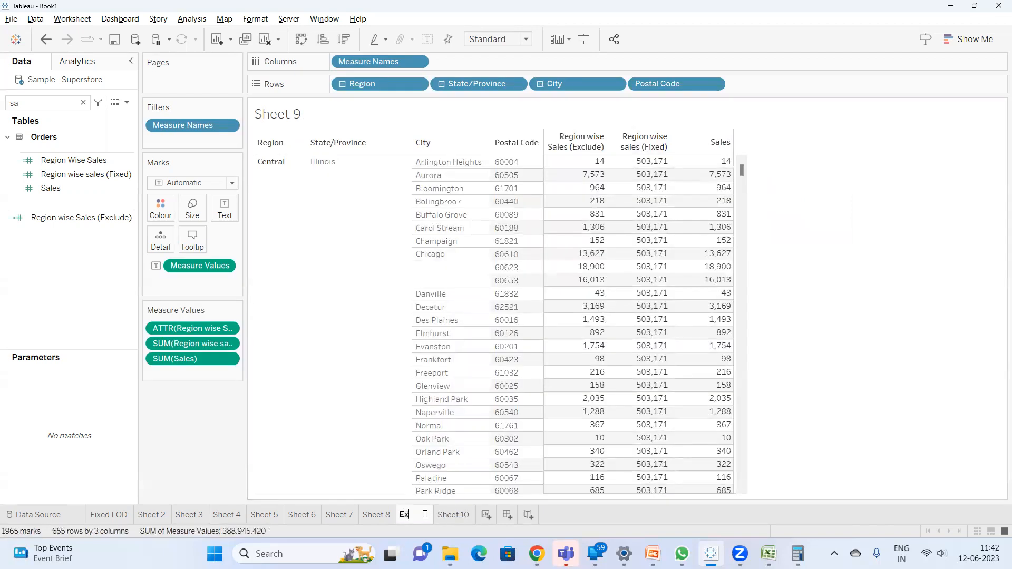
type("clude")
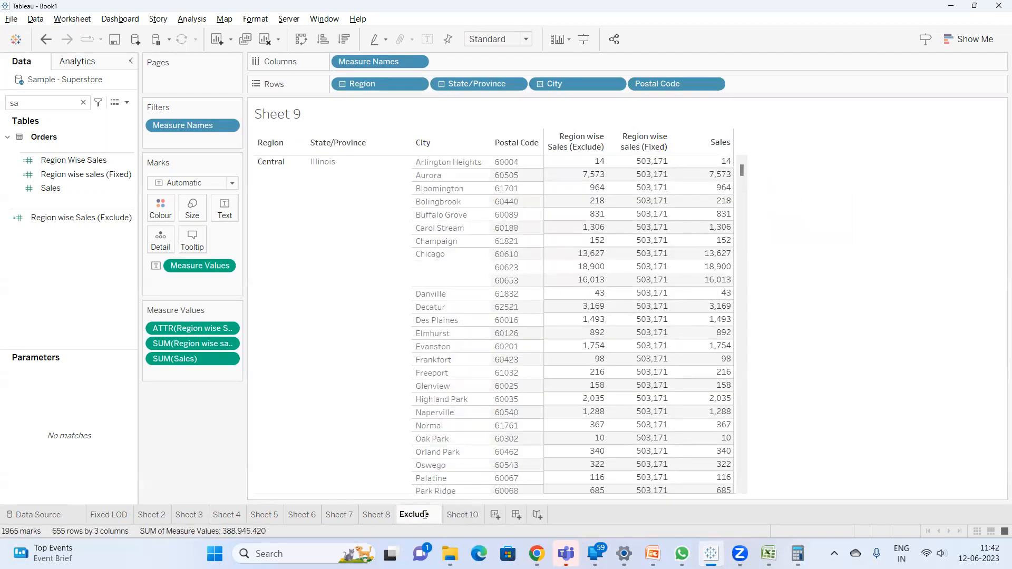
type(" & Fixed")
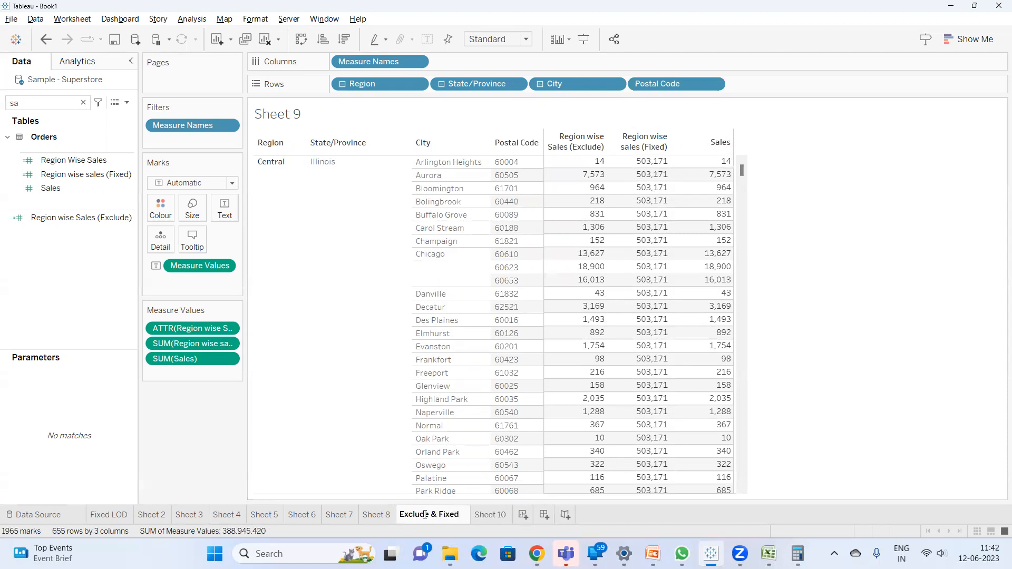
key("Return")
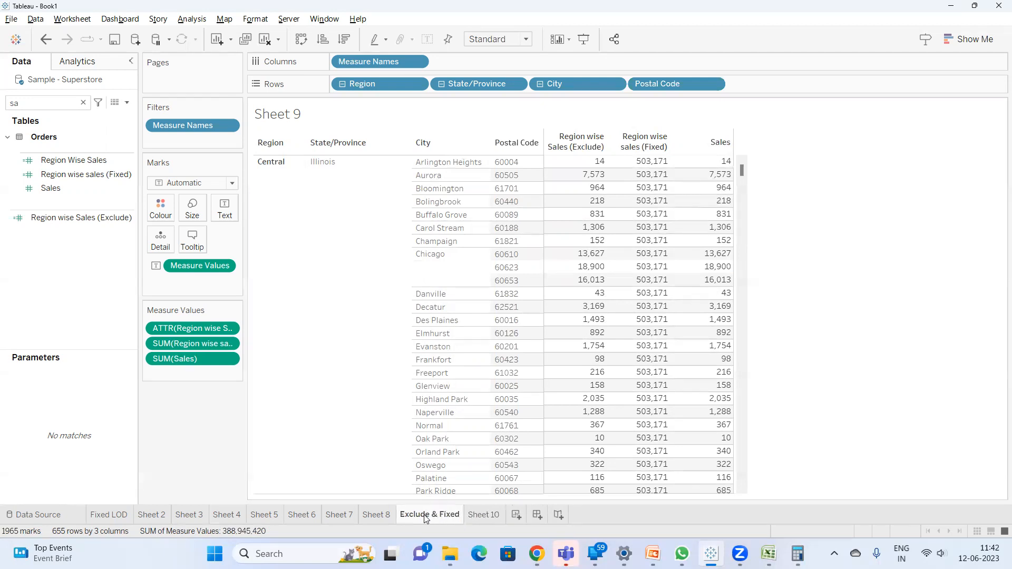
Switch to PowerPoint to review the Level of Details : Exclude slides, and compare the ExcludeRegion example with Sheet 8 in Tableau.
left_click(652, 553)
left_click(88, 314)
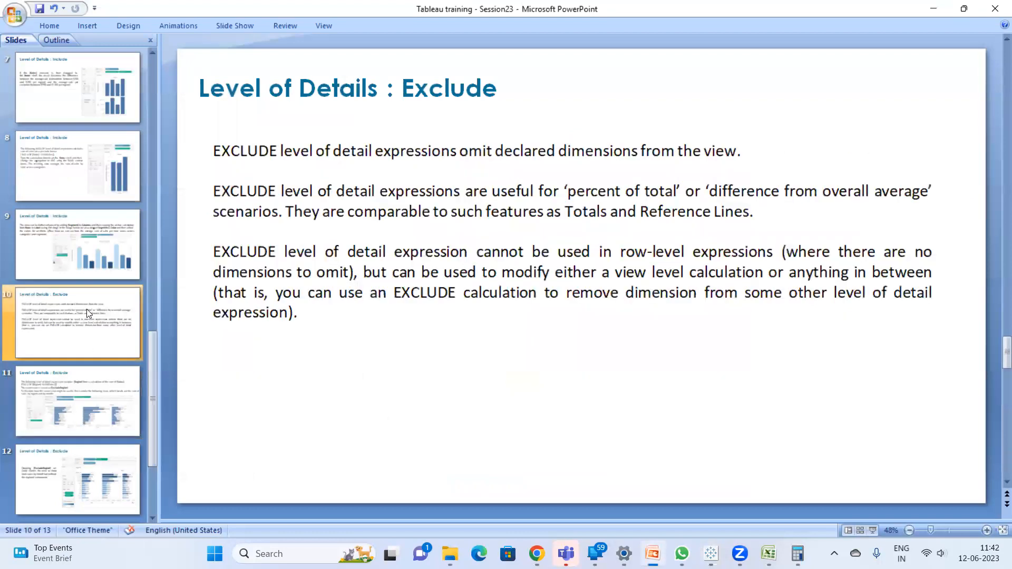
key("Down")
key("Down")
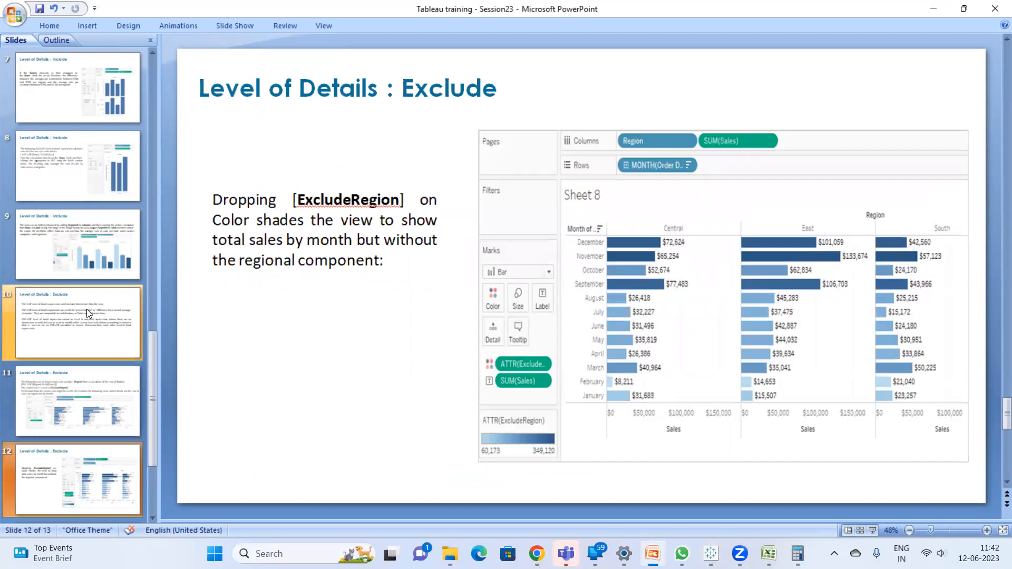
key("alt+Tab")
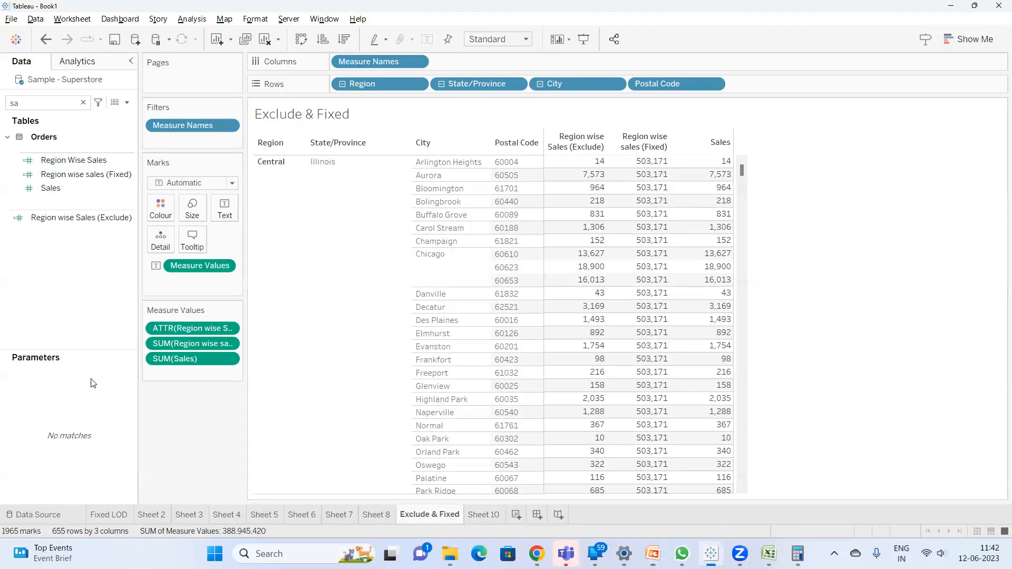
left_click(383, 519)
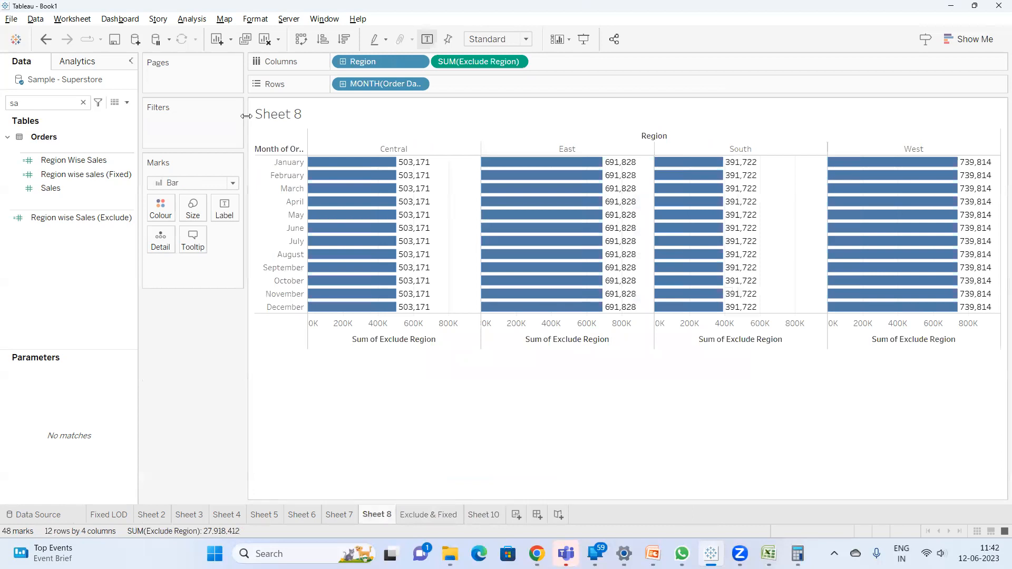
key("alt+Tab")
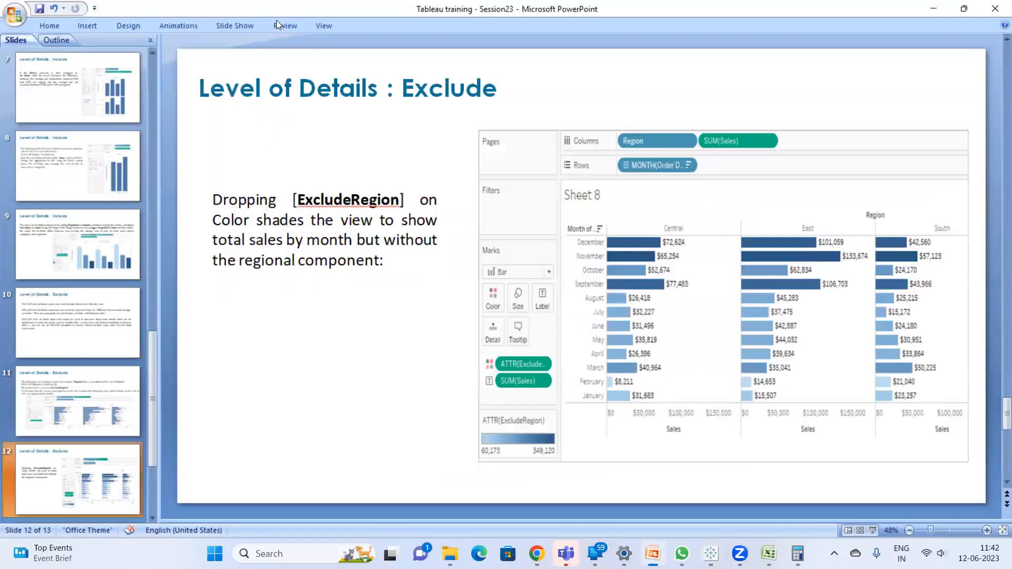
key("alt+Tab")
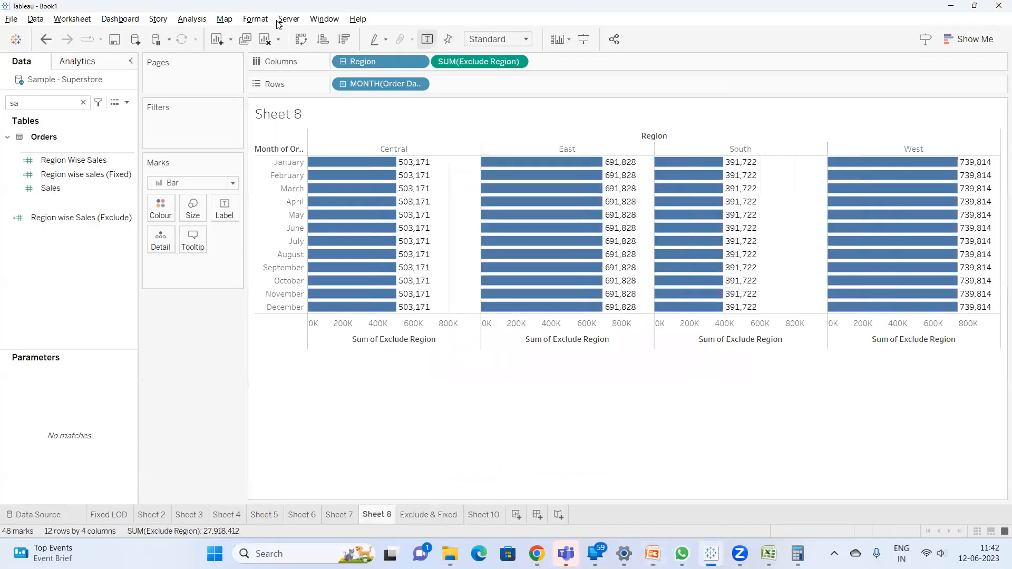
Replace the Exclude Region measure in Sheet 8 with Sales and fit the chart to Entire View.
left_click_drag(470, 62, 451, 422)
double_click(58, 187)
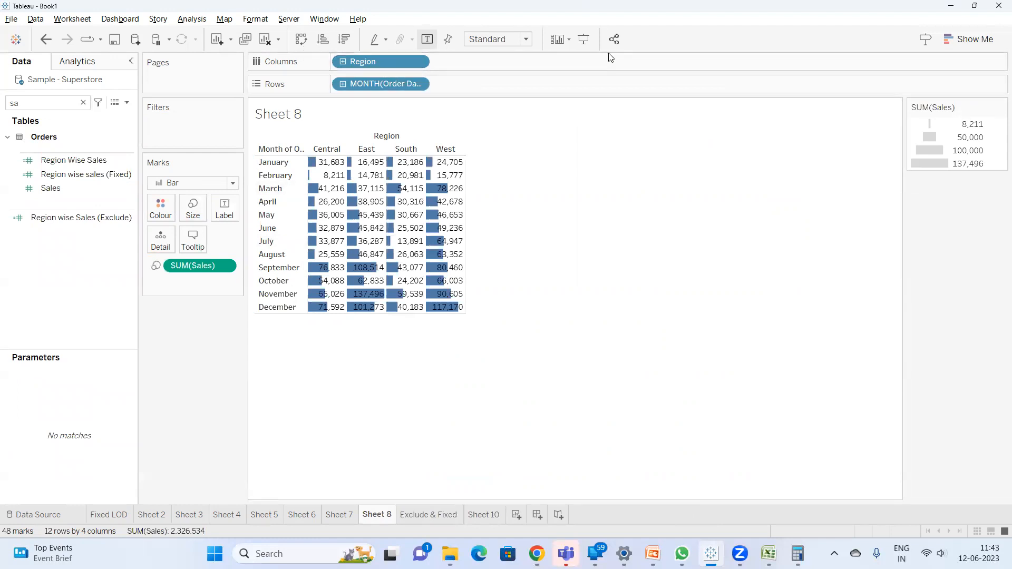
left_click(502, 40)
left_click(510, 86)
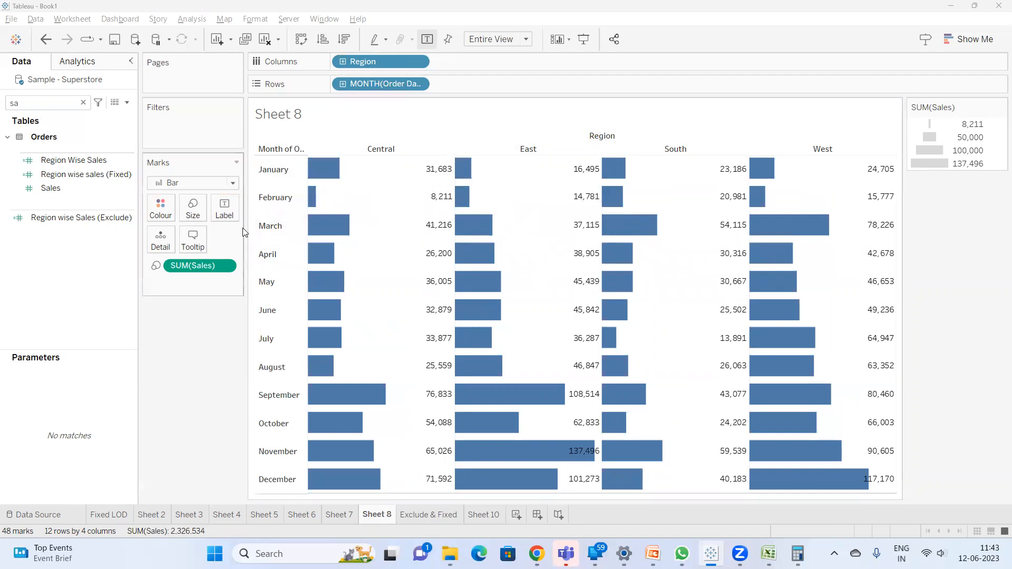
Search the data fields for "re", and replace the search with "sal".
left_click(126, 102)
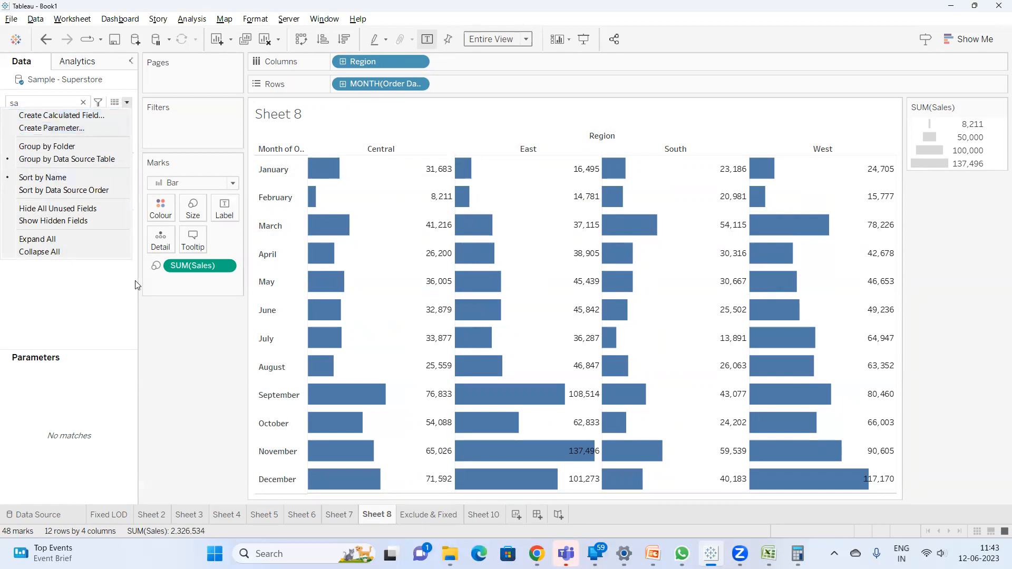
left_click(100, 327)
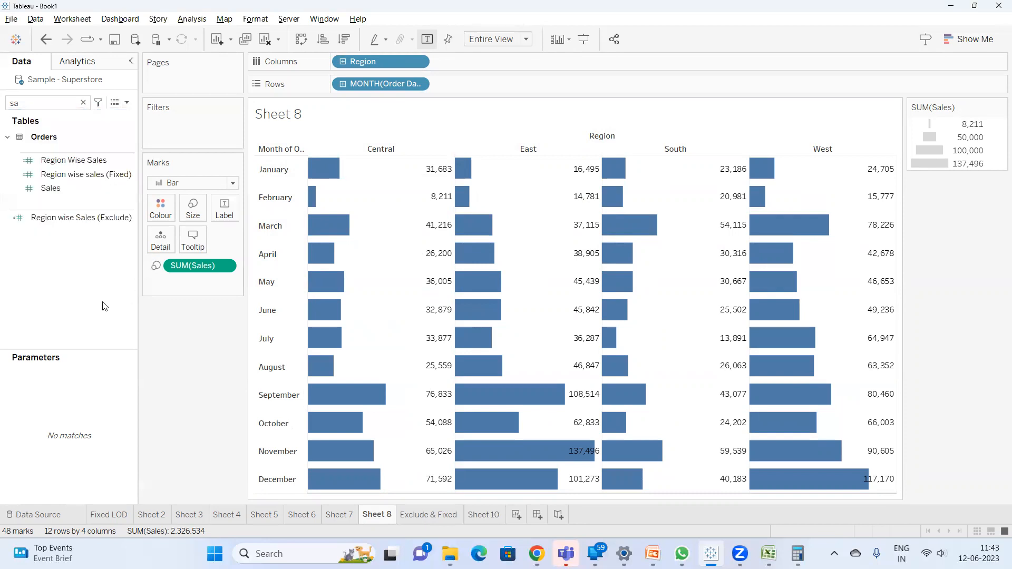
left_click(82, 103)
type("re")
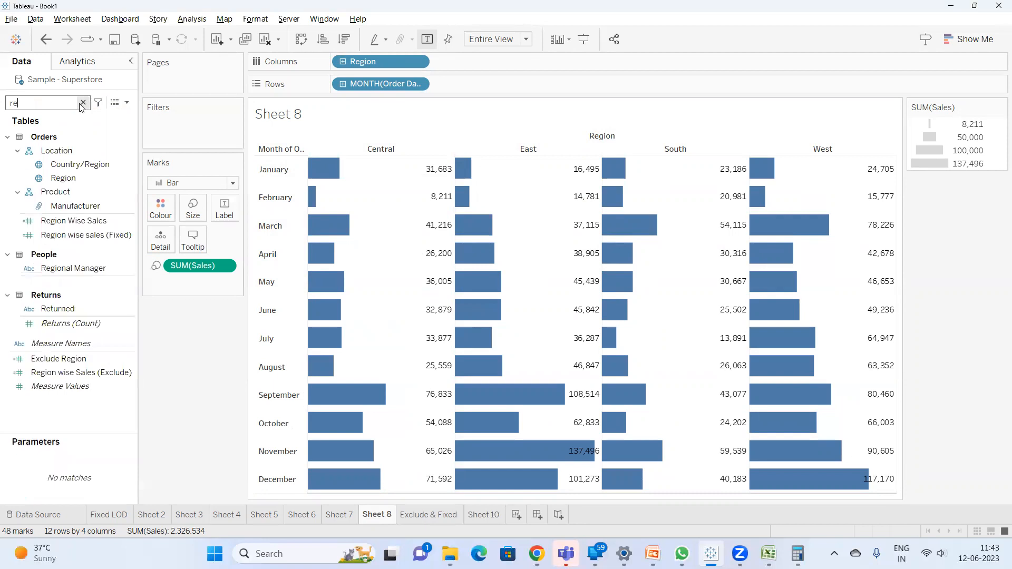
left_click(82, 103)
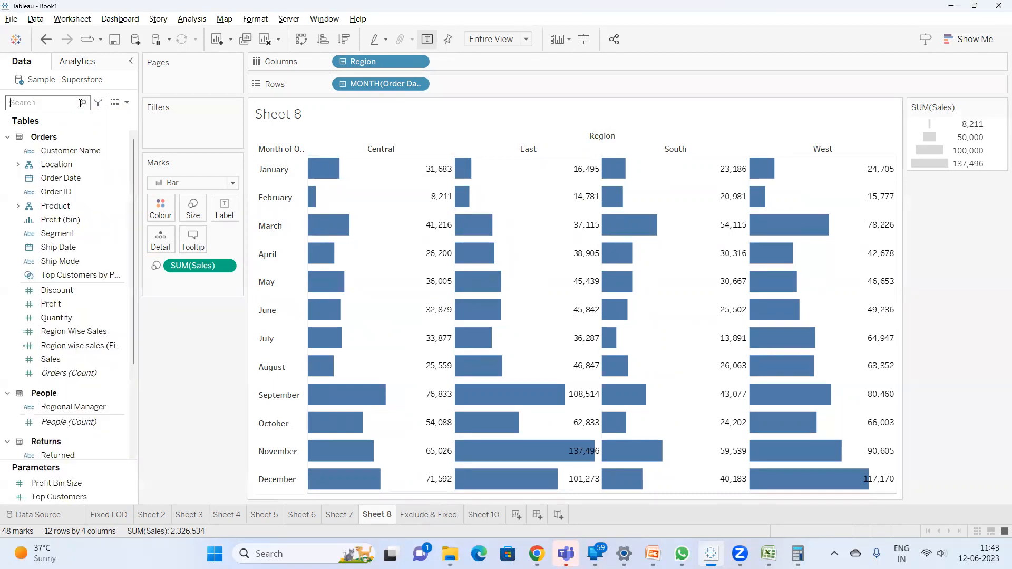
type("sal")
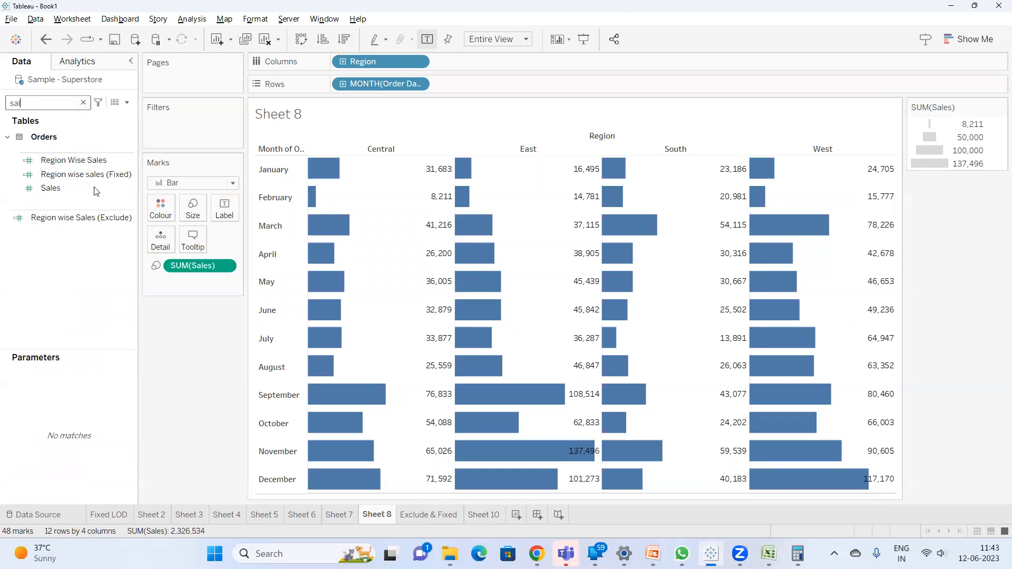
Create a calculated field and begin its formula with { EXCLUDE [Region]:.
left_click(127, 103)
left_click(42, 117)
left_click(538, 306)
type("{ EXCLUDE ")
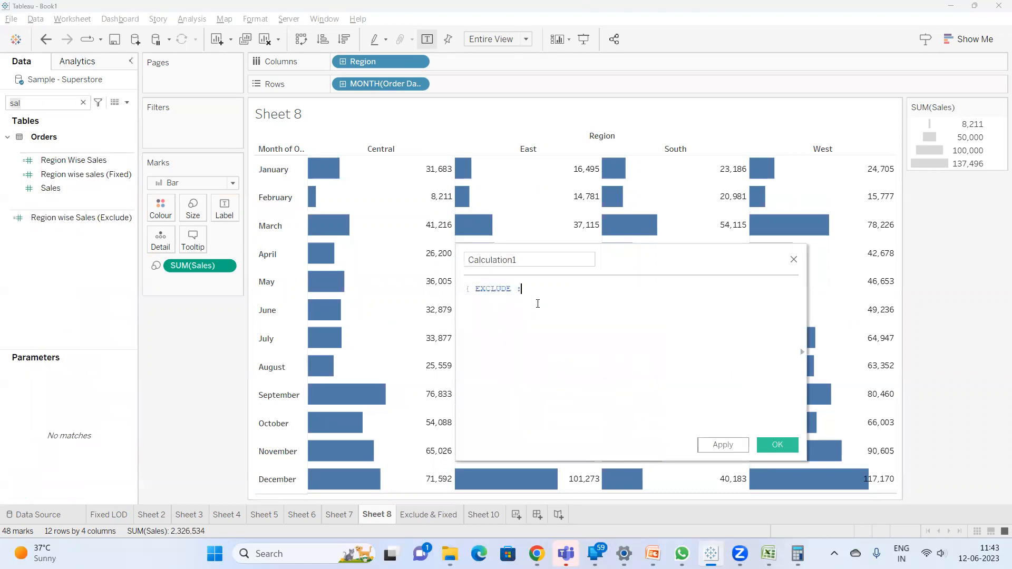
type(":r")
key("BackSpace")
key("BackSpace")
type("region")
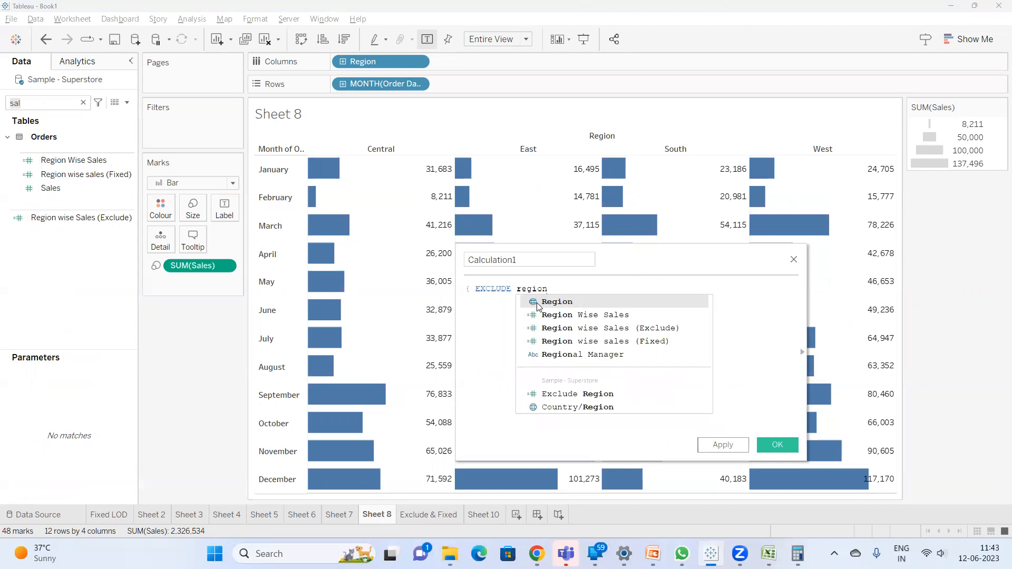
key("Return")
type(":")
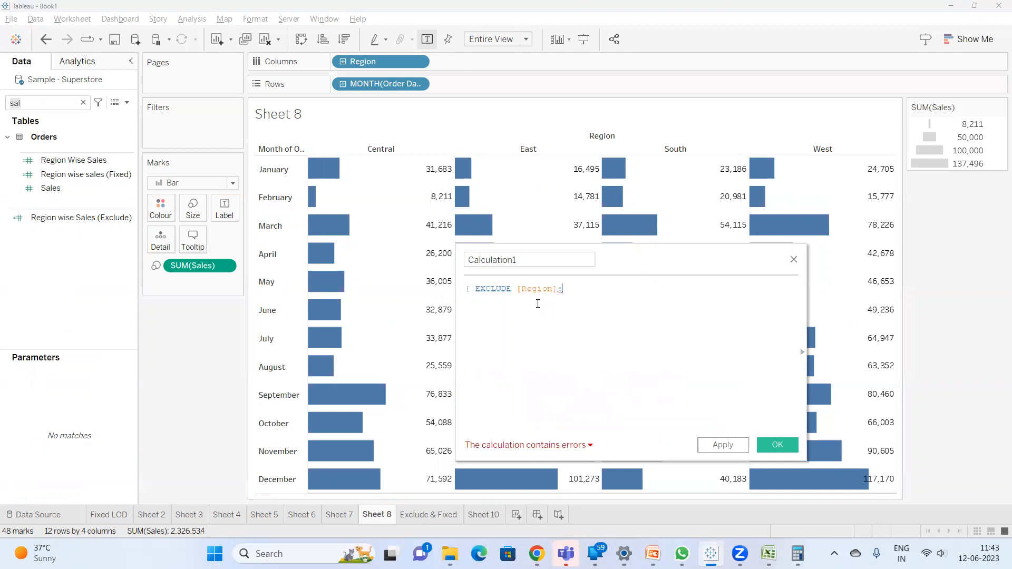
Complete the Exclude expression with the aggregation SUM([Sales])}.
type("sum")
key("Return")
type("sa")
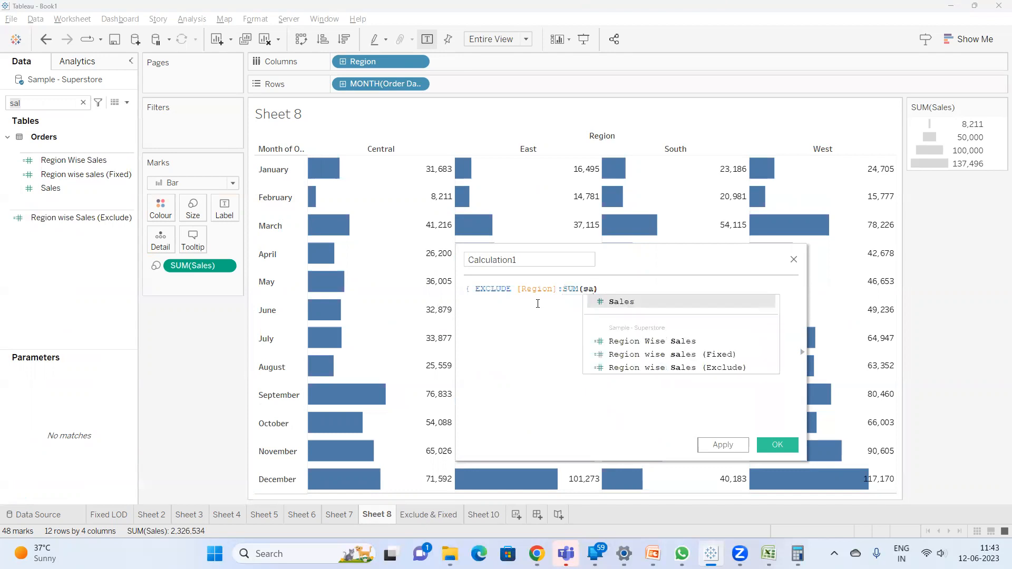
key("Return")
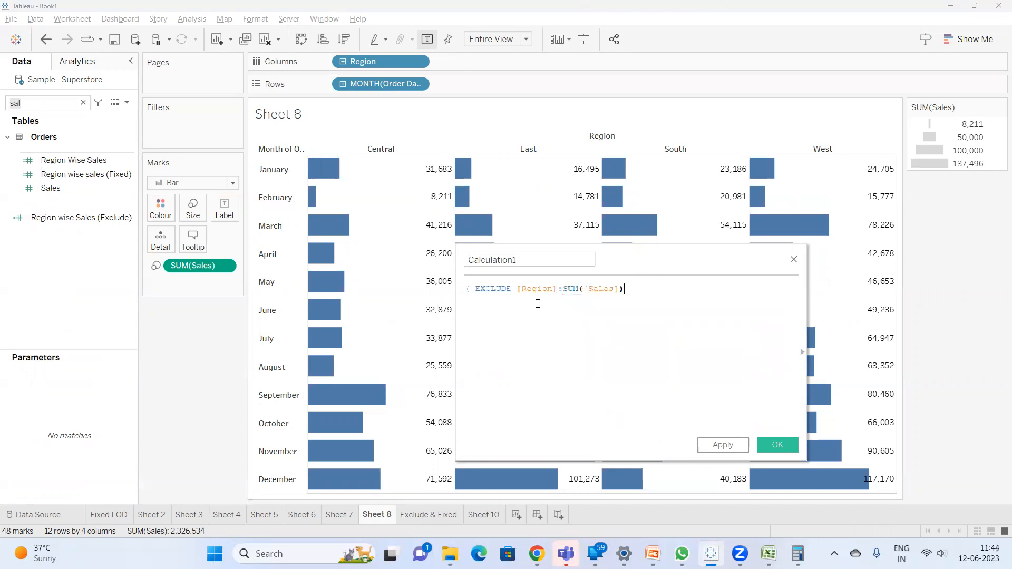
type("}")
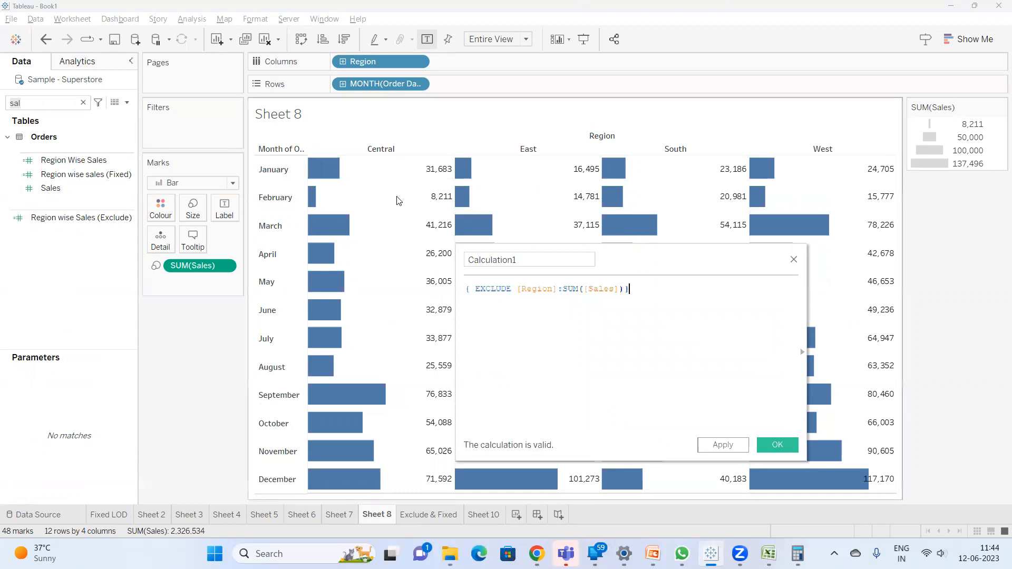
Save the calculation as Order date wise Sales and colour the Sheet 8 bars by it.
double_click(555, 265)
mouse_move(323, 262)
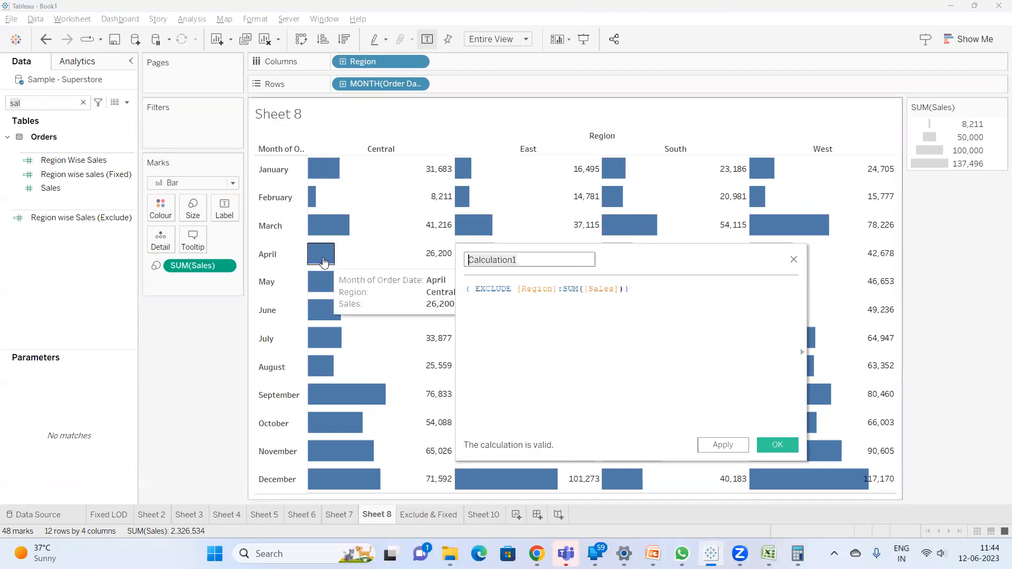
type("R")
type("Order date wise Sales")
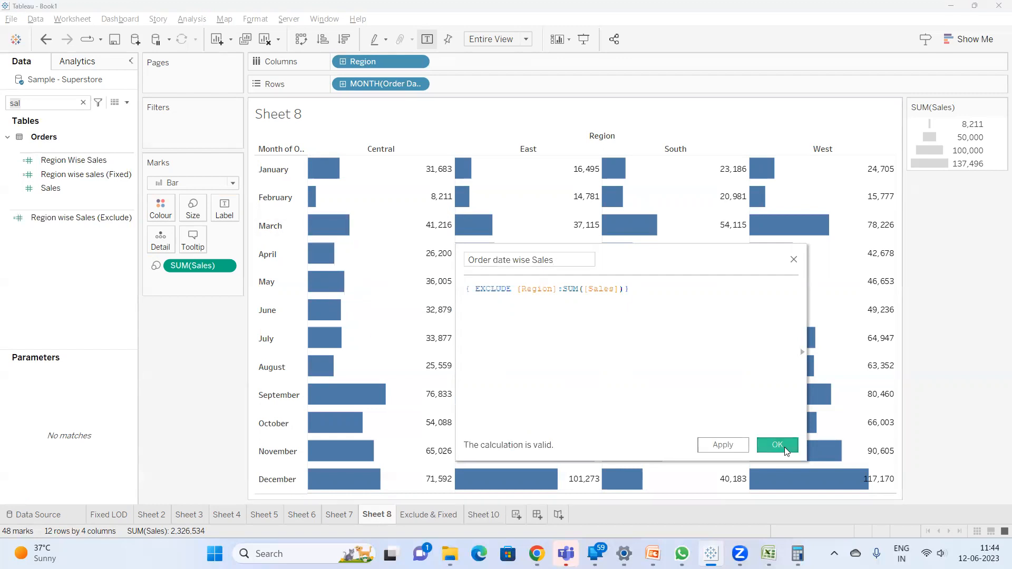
left_click(784, 447)
left_click_drag(55, 217, 157, 204)
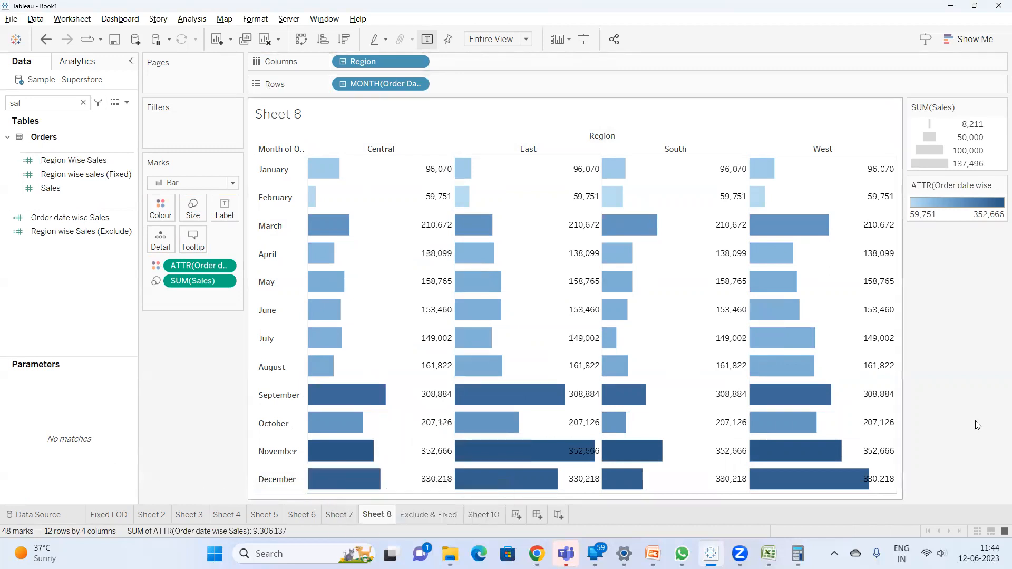
Select the December bars of all four regions to compare their Order date wise Sales, and clear the selection.
left_click(331, 485)
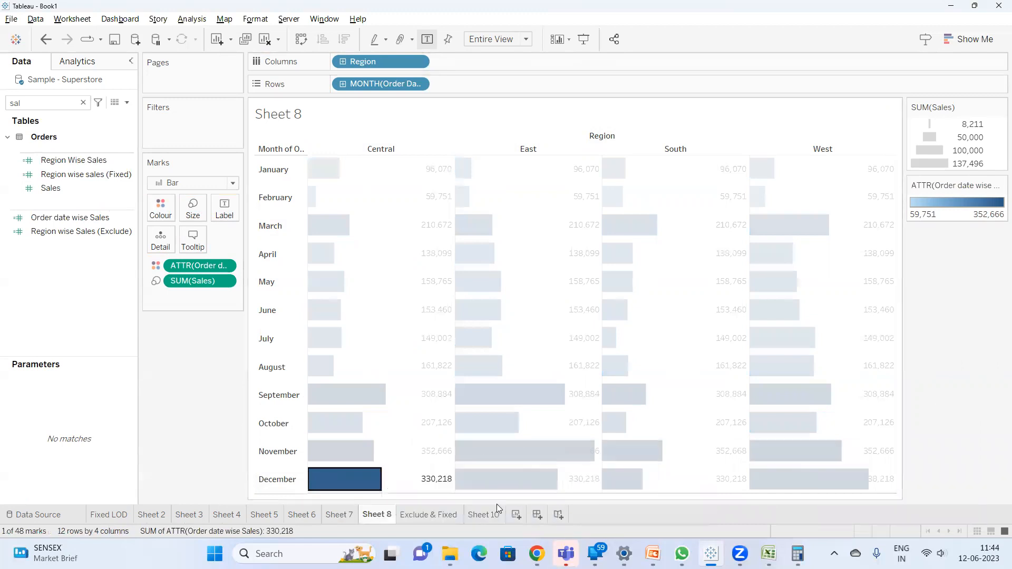
left_click(500, 479, "ctrl")
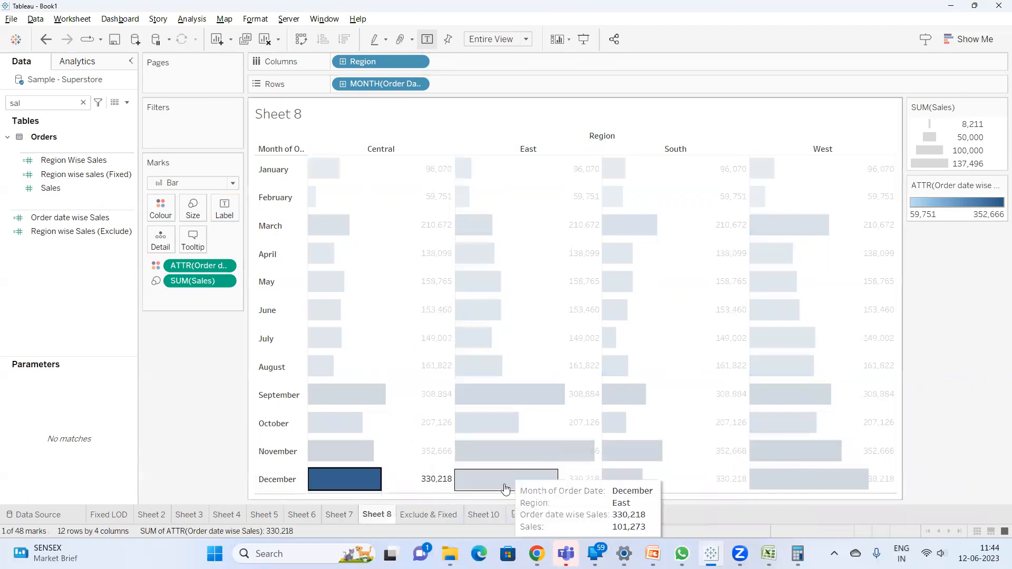
left_click(621, 479, "ctrl")
left_click(867, 482, "ctrl")
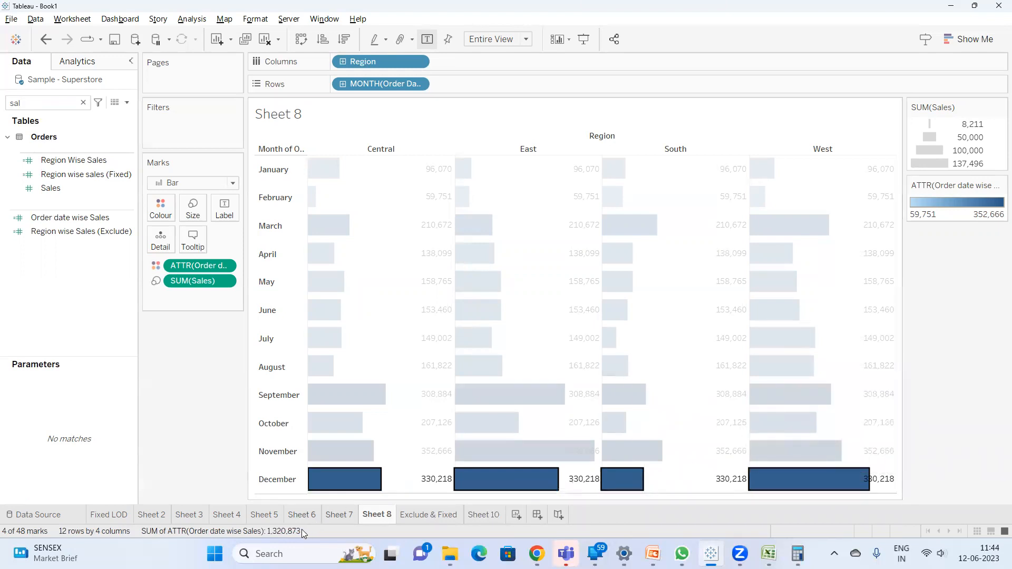
left_click(974, 325)
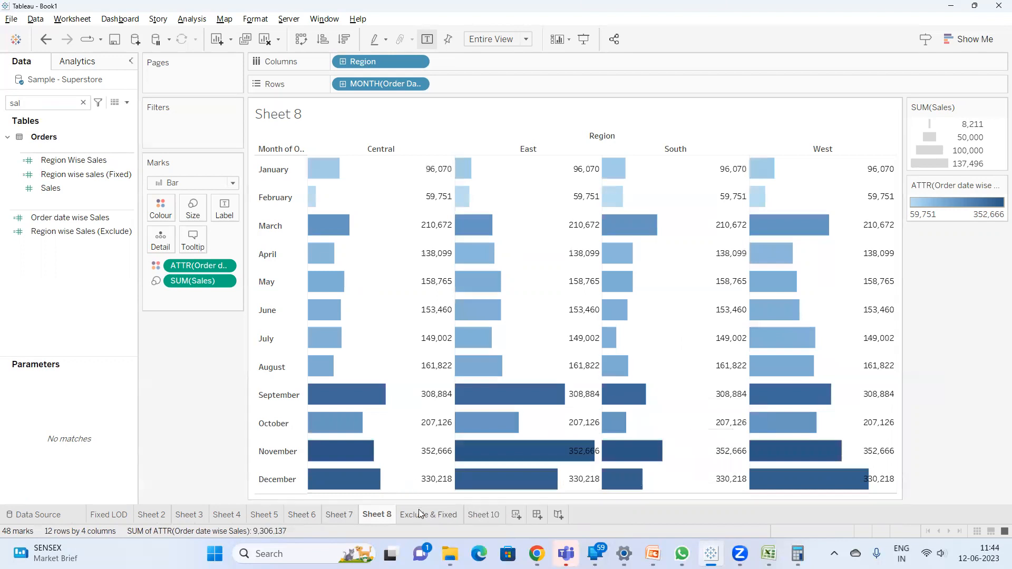
Move Sheet 8 behind Sheet 10 and look through the Exclude & Fixed and Sheet 10 worksheets.
left_click_drag(377, 521, 500, 517)
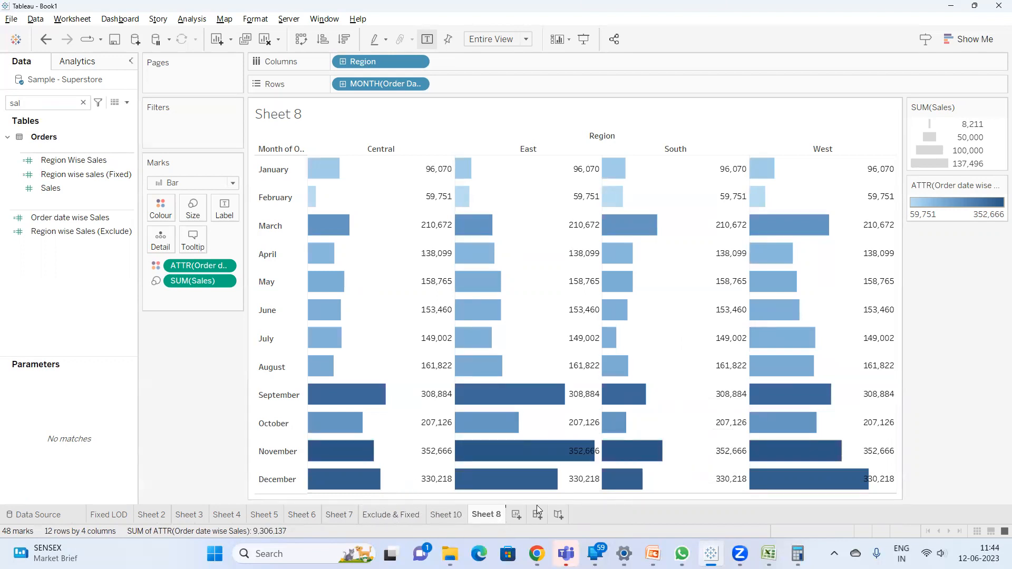
left_click(386, 515)
left_click(445, 515)
left_click(485, 515)
Add a new worksheet with MONTH([Order Date]) on Rows.
left_click(514, 519)
double_click(372, 86)
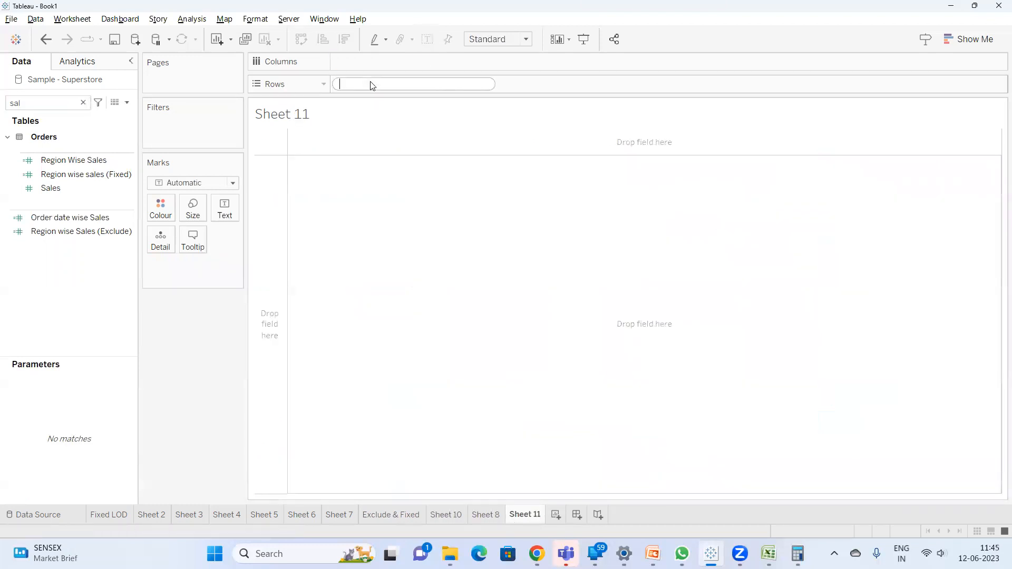
type("mon")
key("Return")
type("ord")
key("Return")
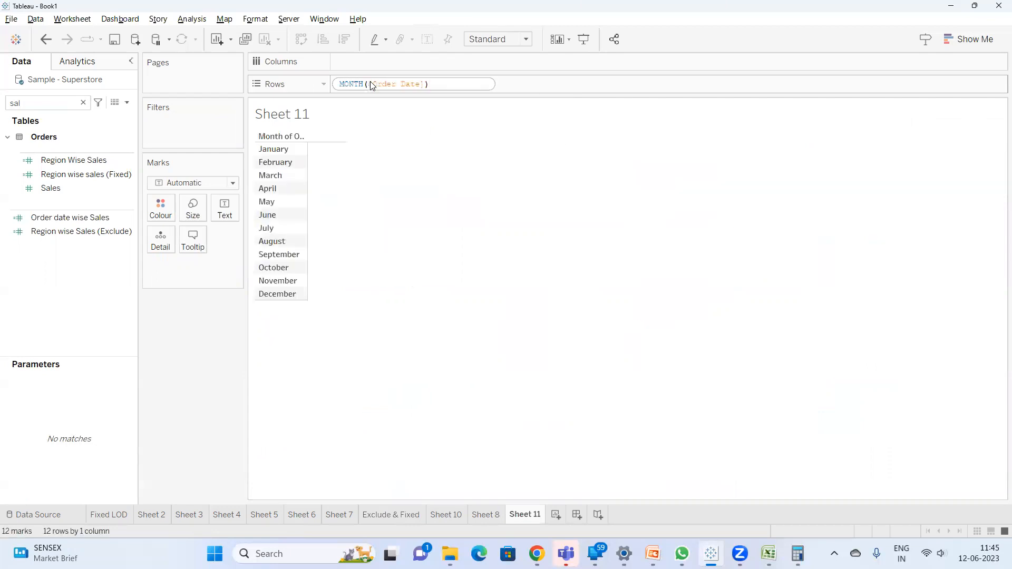
key("Return")
Add Sales to the month table in Sheet 11 and sort the months by sales in descending order.
left_click(45, 104)
key("BackSpace")
left_click(56, 191)
double_click(55, 192)
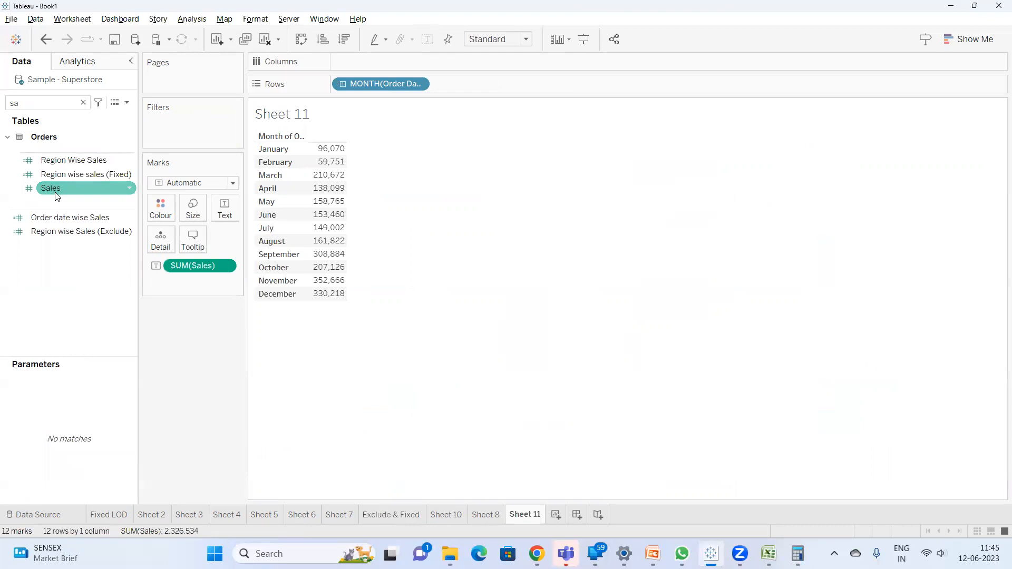
left_click(344, 40)
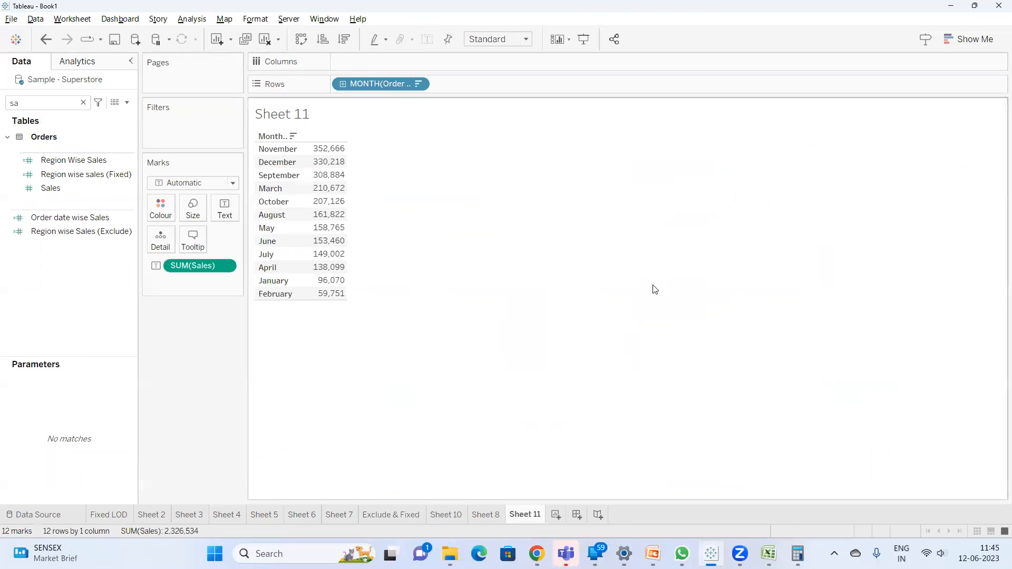
Compare the monthly sales totals in Sheet 11 with the Order date wise Sales values and bar colours in Sheet 8.
left_click(494, 515)
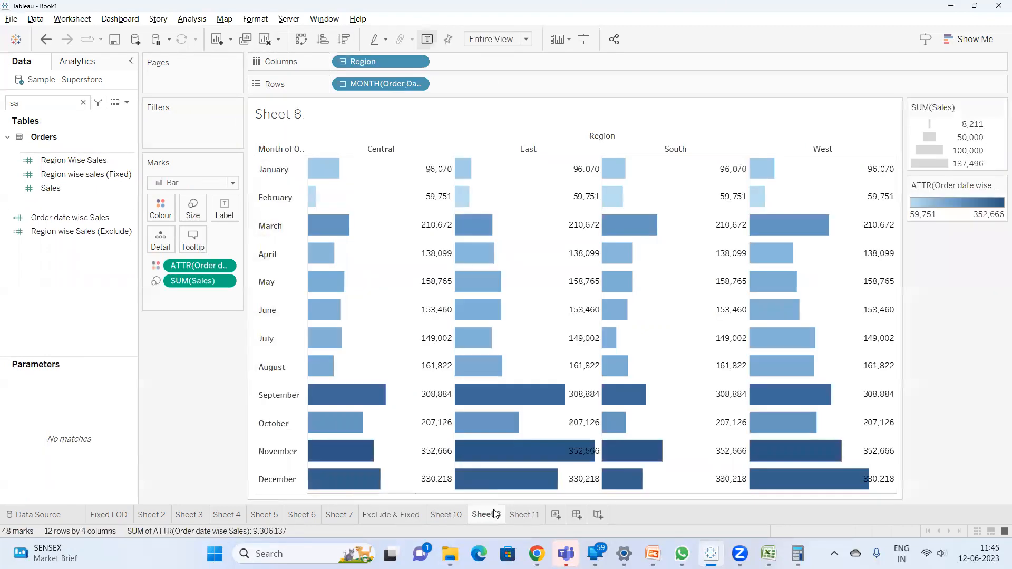
left_click(529, 515)
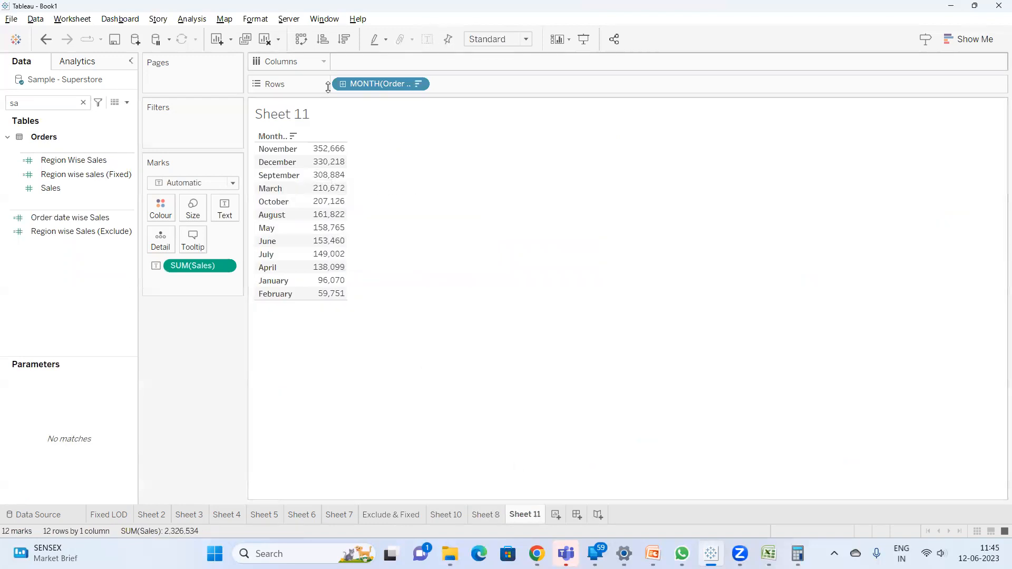
mouse_move(332, 154)
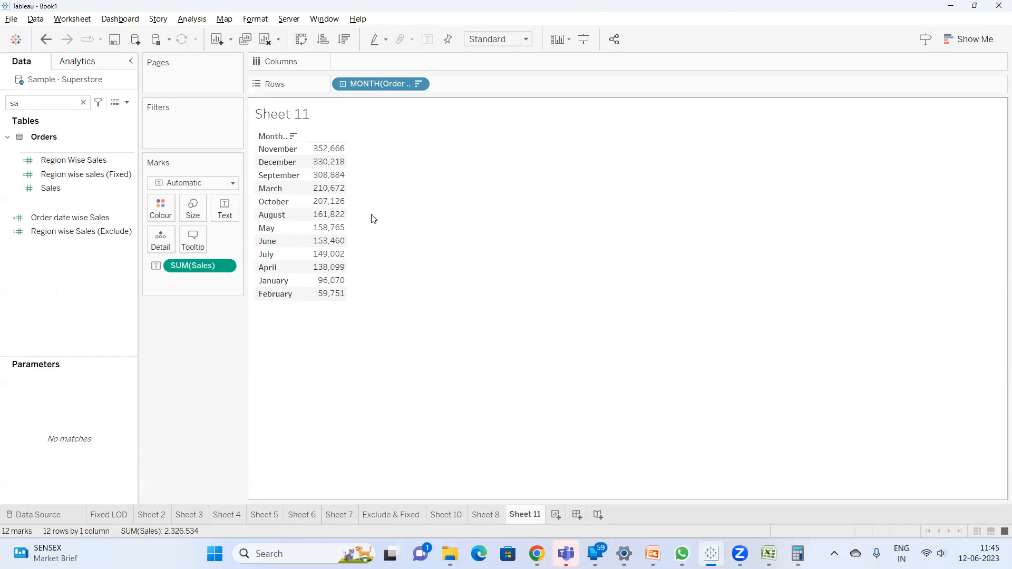
mouse_move(329, 194)
left_click(492, 514)
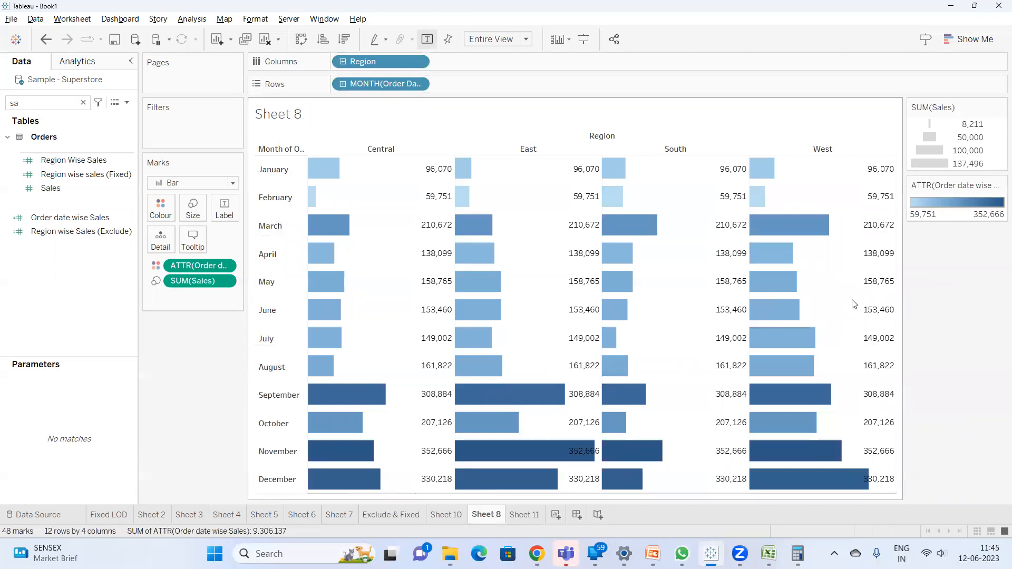
left_click(524, 516)
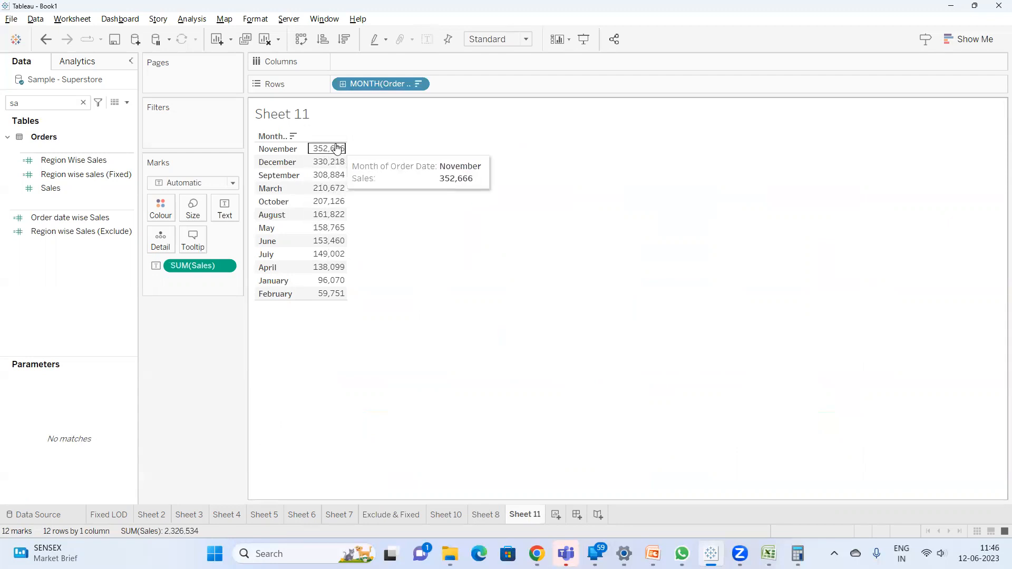
left_click(483, 522)
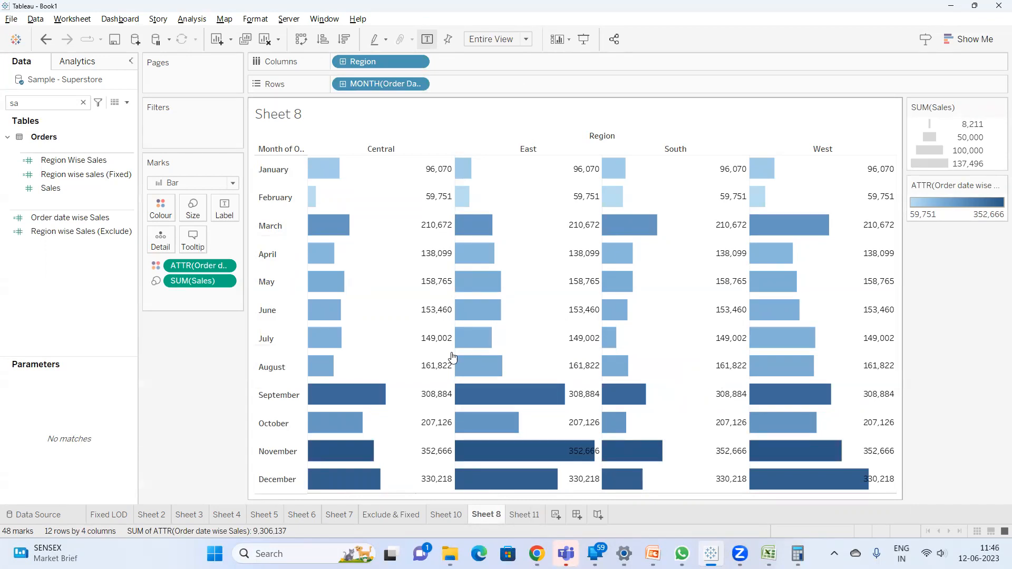
mouse_move(487, 393)
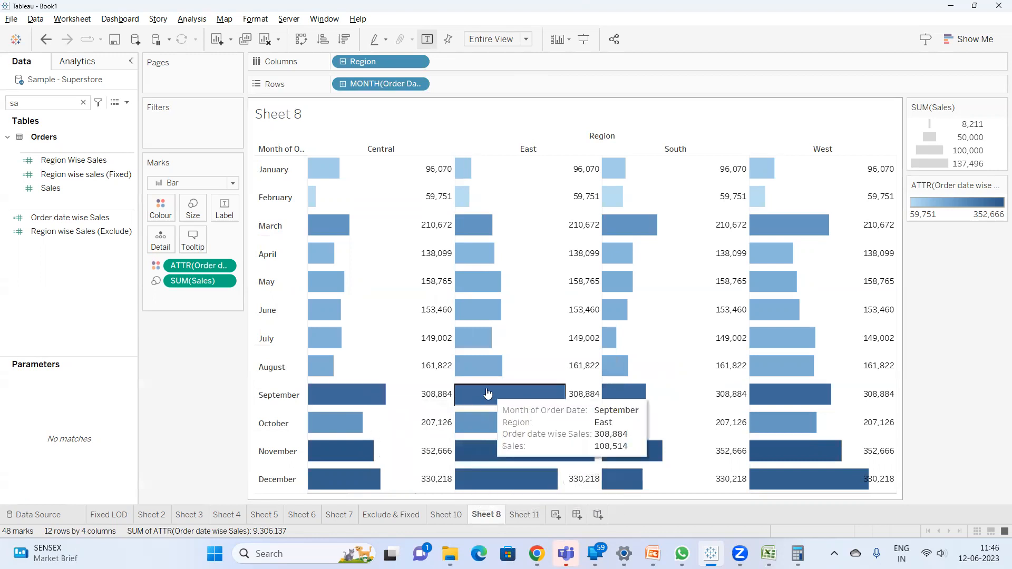
mouse_move(787, 480)
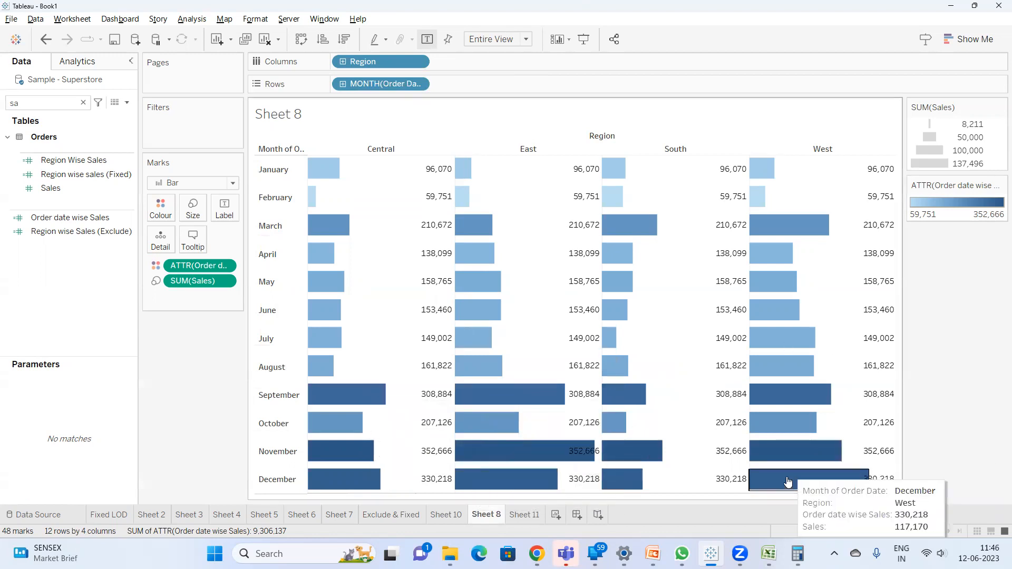
left_click(525, 514)
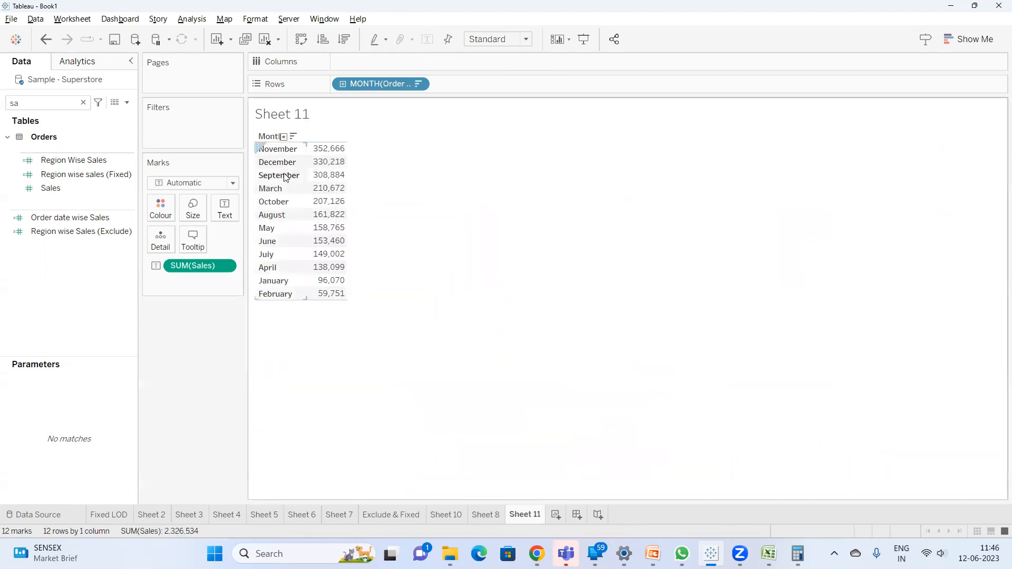
left_click(484, 514)
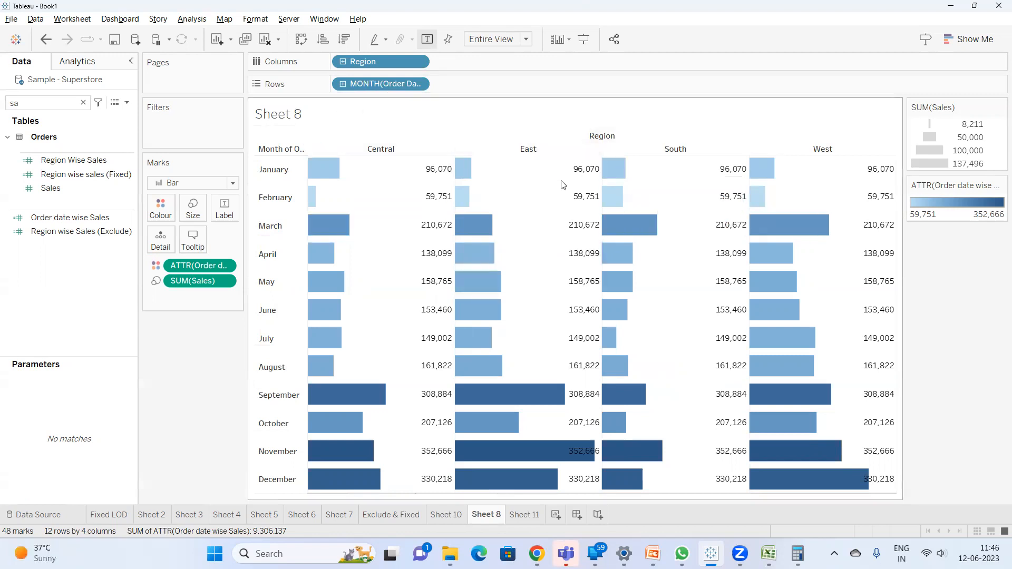
mouse_move(333, 173)
mouse_move(469, 174)
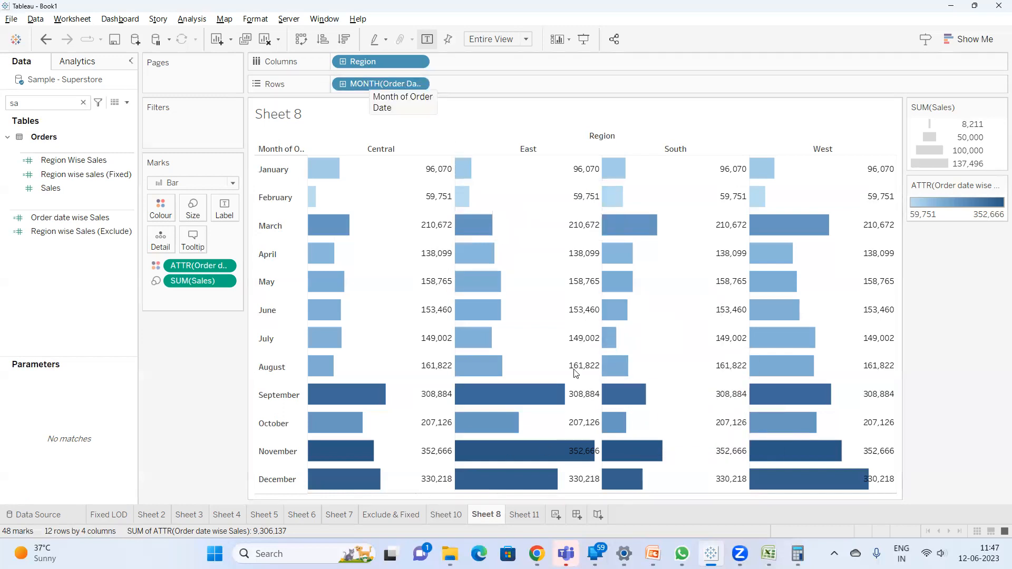
Duplicate Sheet 8 and remove MONTH(Order Date) and the Order date wise Sales colour field from the copy.
right_click(486, 519)
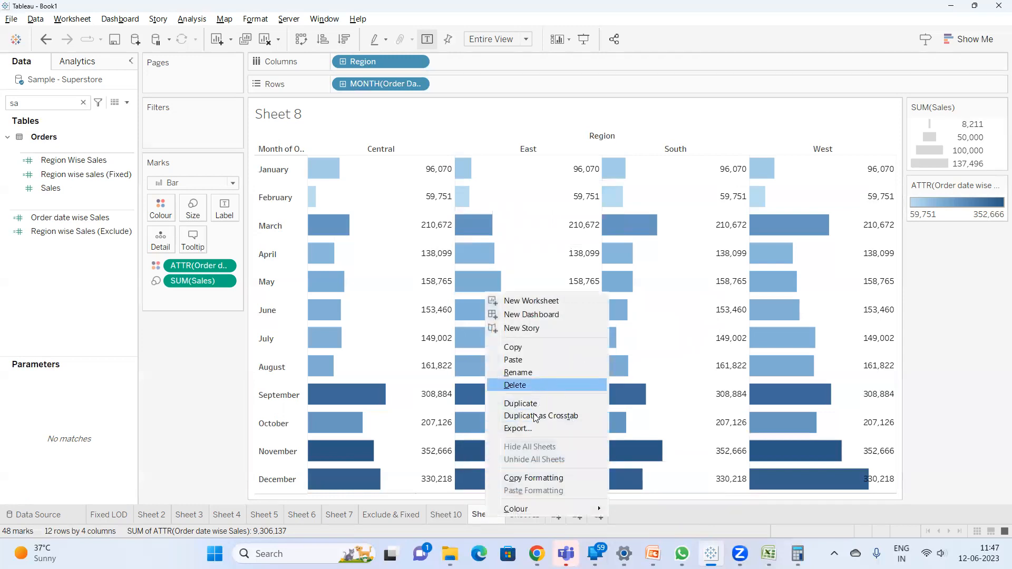
left_click(535, 406)
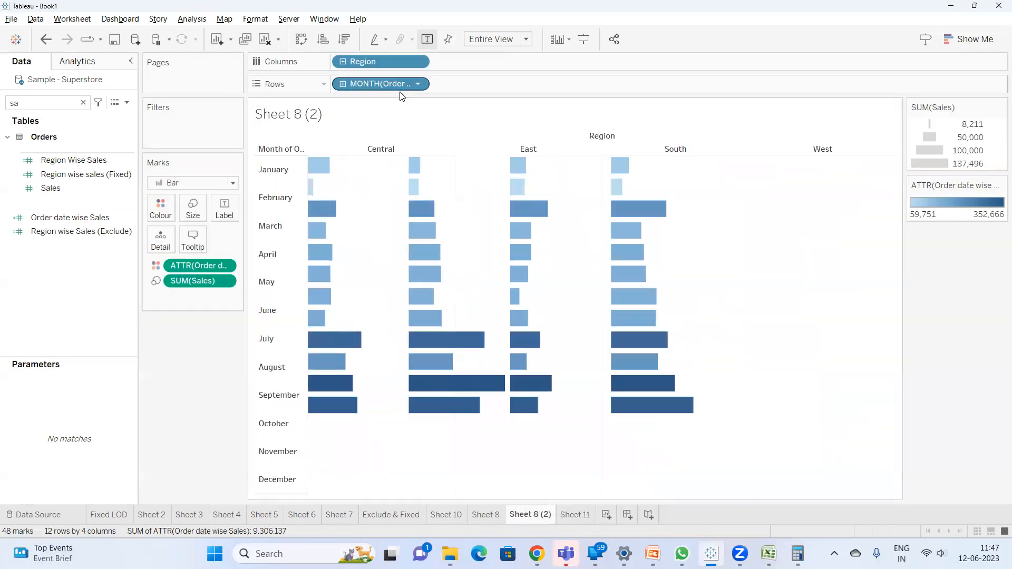
mouse_move(389, 84)
left_mouse_down()
mouse_move(683, 167)
mouse_move(959, 261)
left_mouse_up()
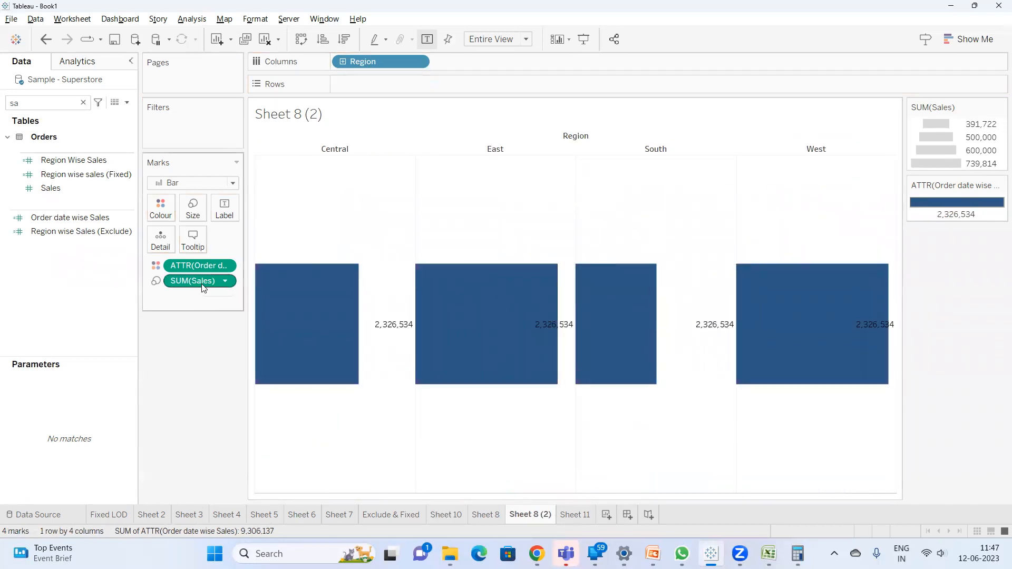
left_click_drag(206, 266, 185, 384)
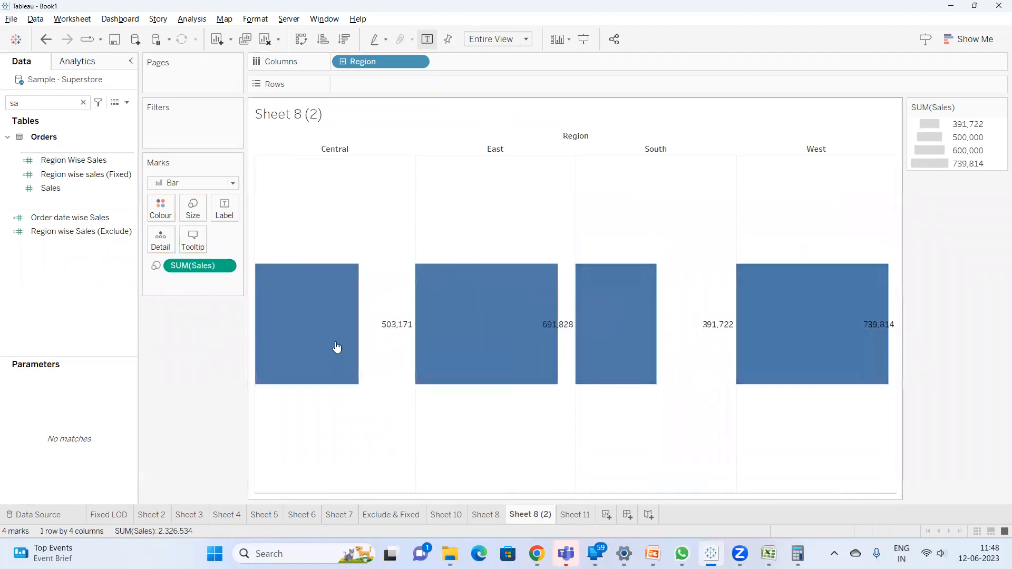
Swap rows and columns in the duplicated sheet and add MONTH([Order Date]) after Region on Rows.
left_click(300, 39)
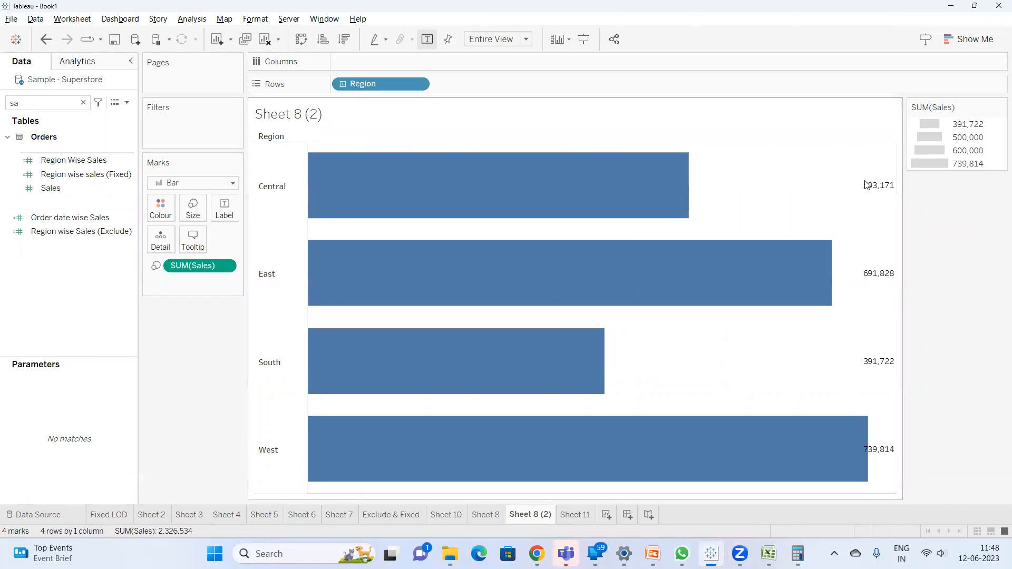
mouse_move(871, 197)
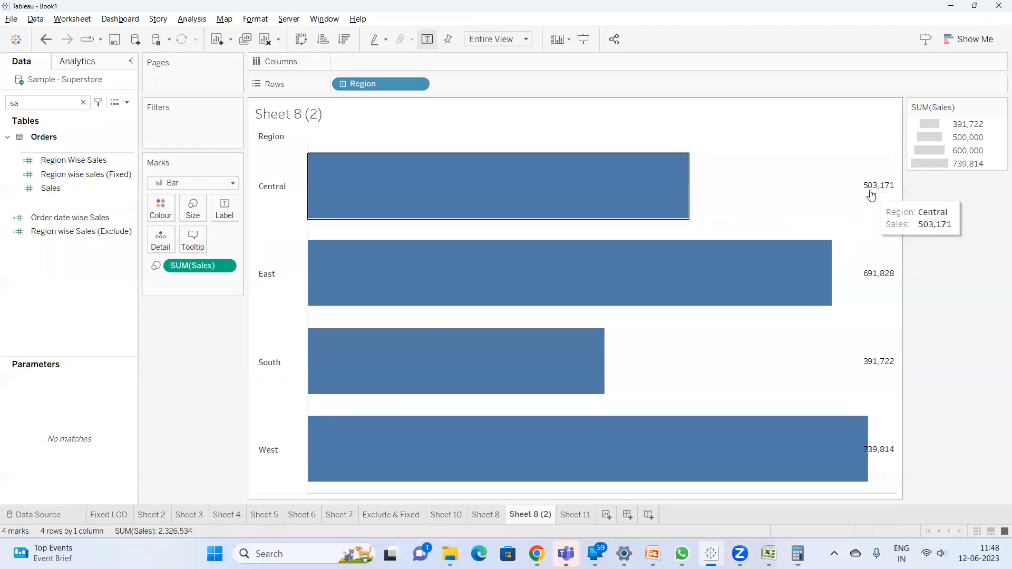
double_click(499, 85)
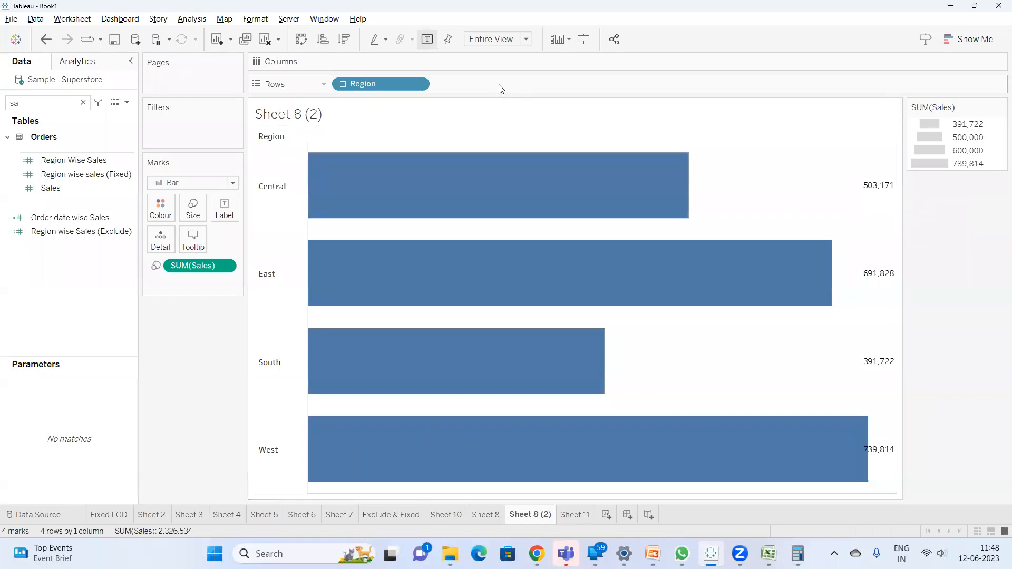
type("MONTH()")
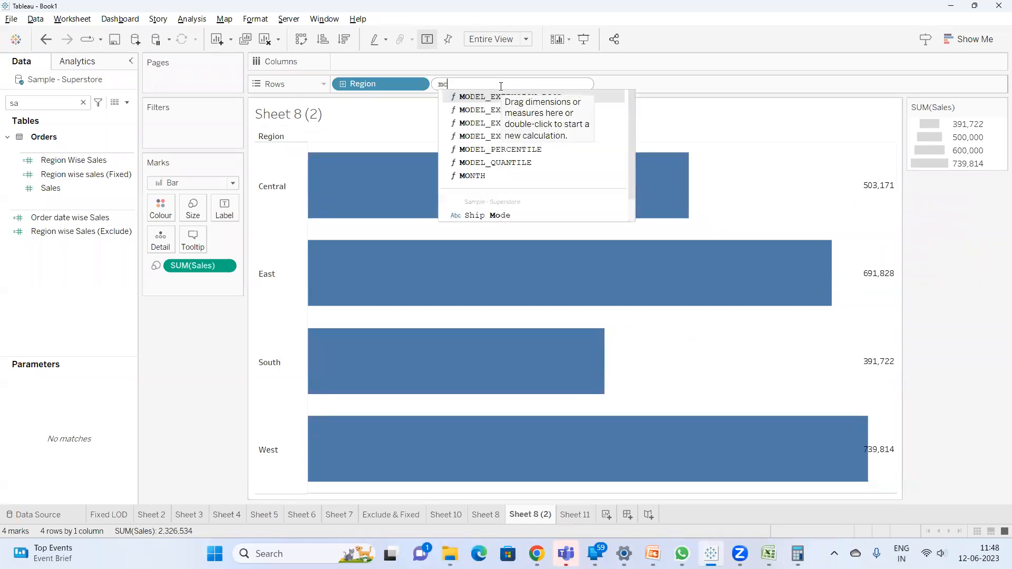
type("[Order Date]")
key("Return")
key("Return")
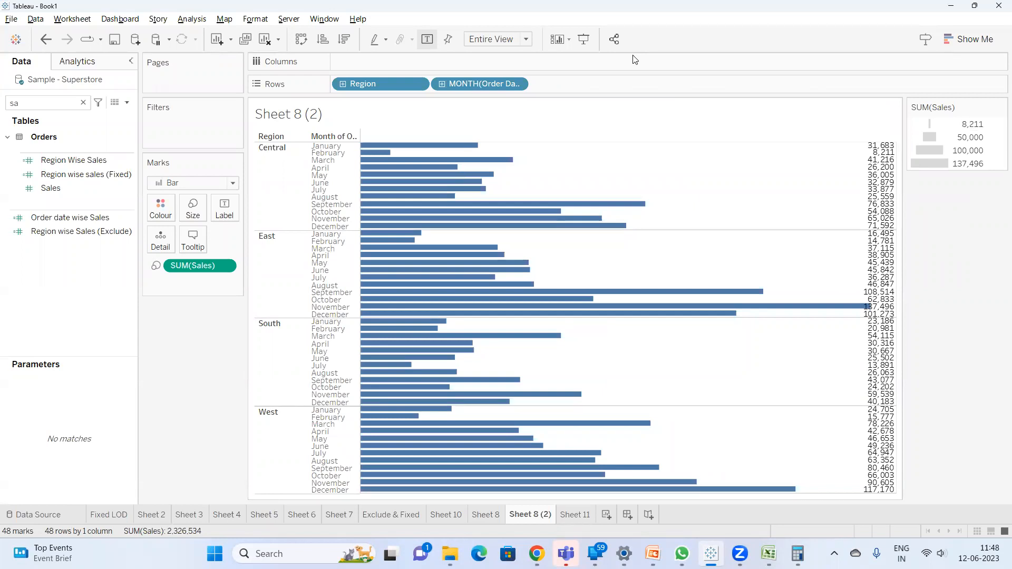
Set the duplicated sheet's fit to Standard and widen the Month of Order Date column to fit its full header.
left_click(525, 39)
left_click(491, 53)
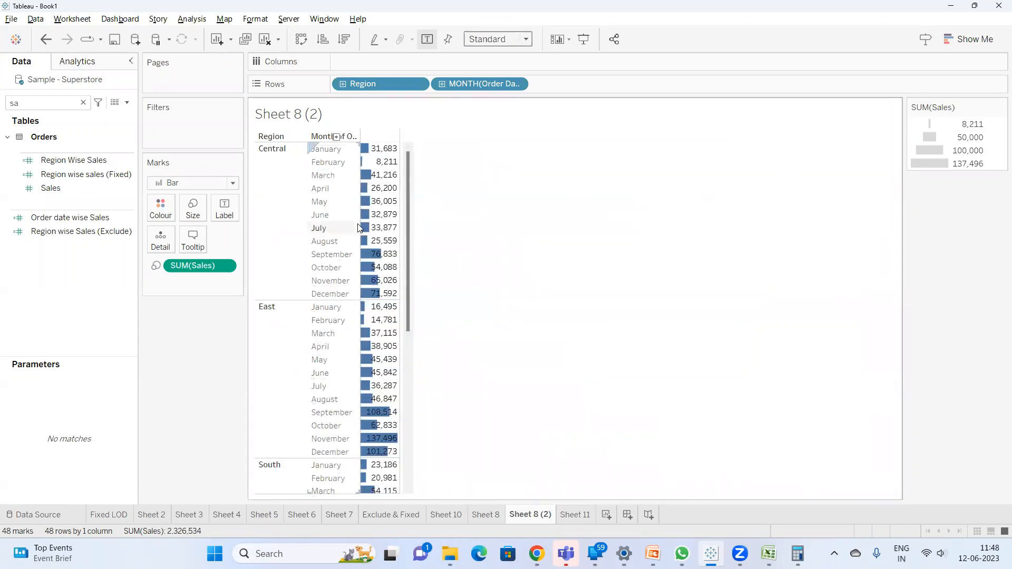
left_click_drag(358, 227, 398, 229)
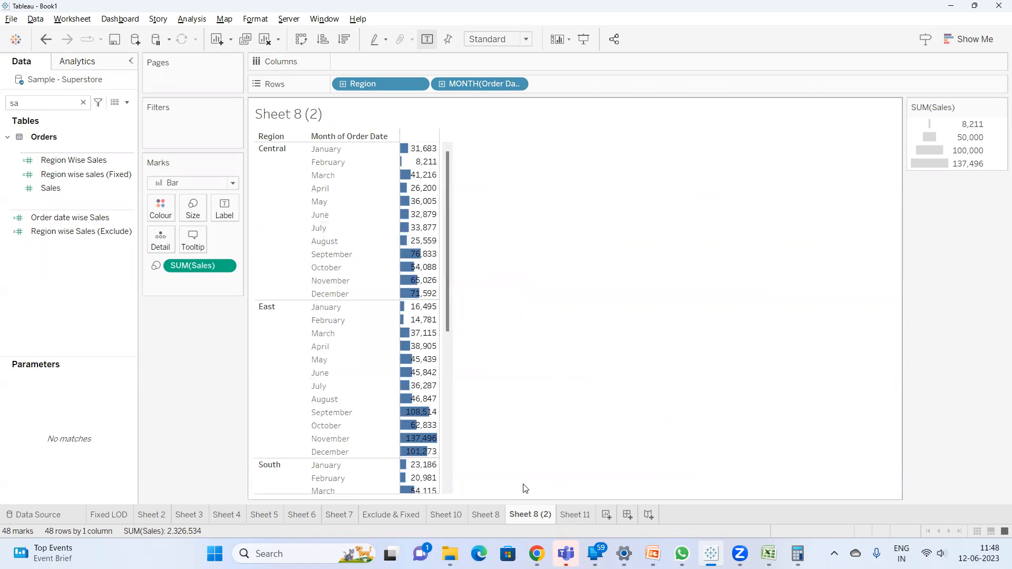
Remove Region from Columns in Sheet 8 to check the monthly totals, and undo the removal.
left_click(484, 514)
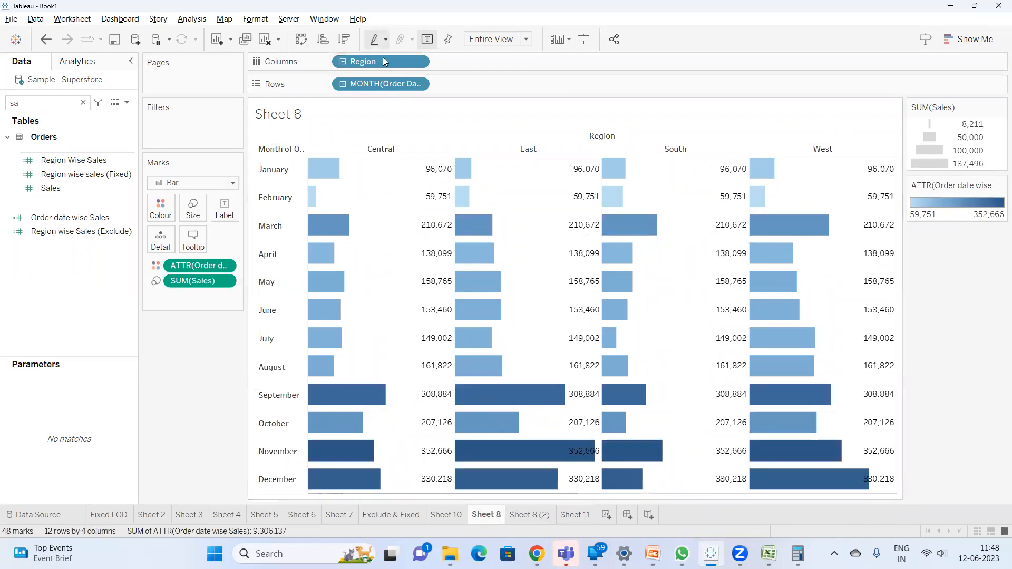
left_click_drag(384, 62, 993, 300)
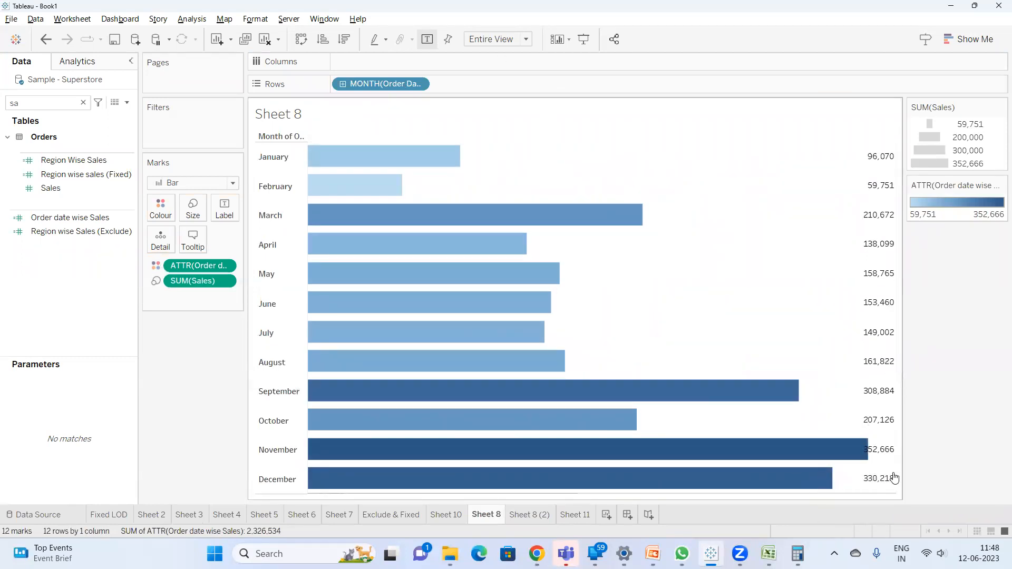
mouse_move(326, 480)
key("ctrl+z")
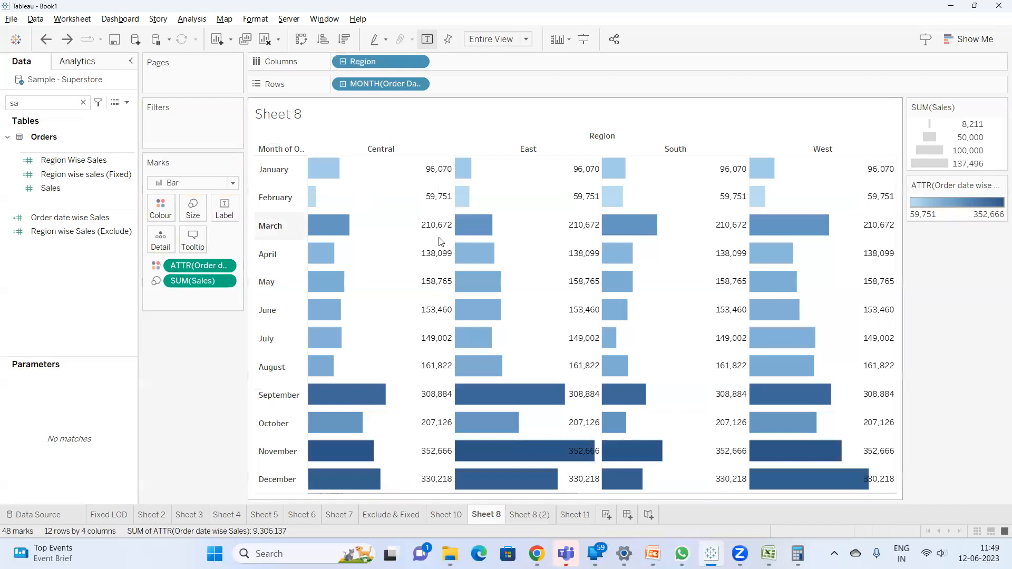
Review the formula of the Order date wise Sales calculated field and close its editor.
left_click(76, 217)
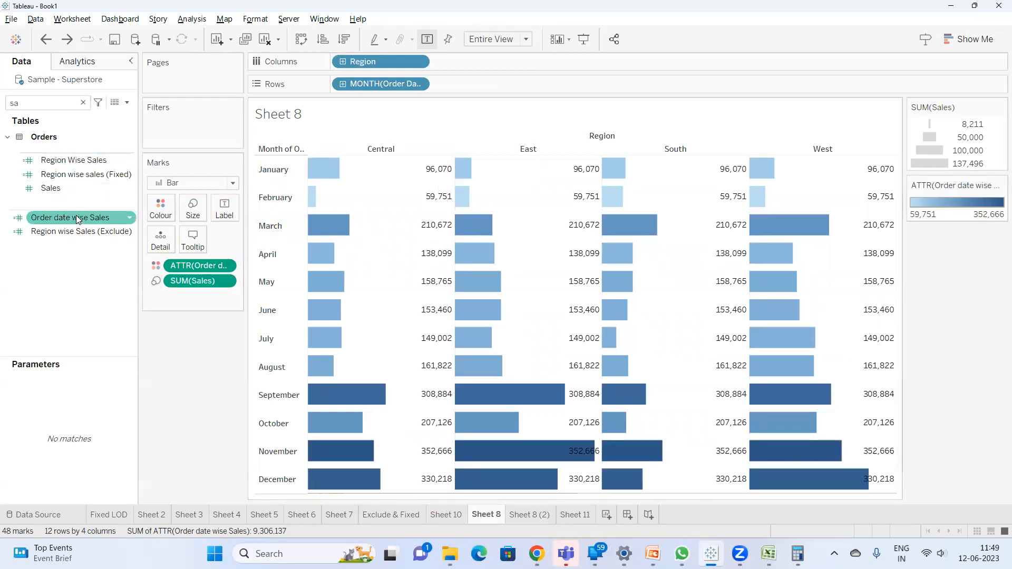
left_click(83, 188)
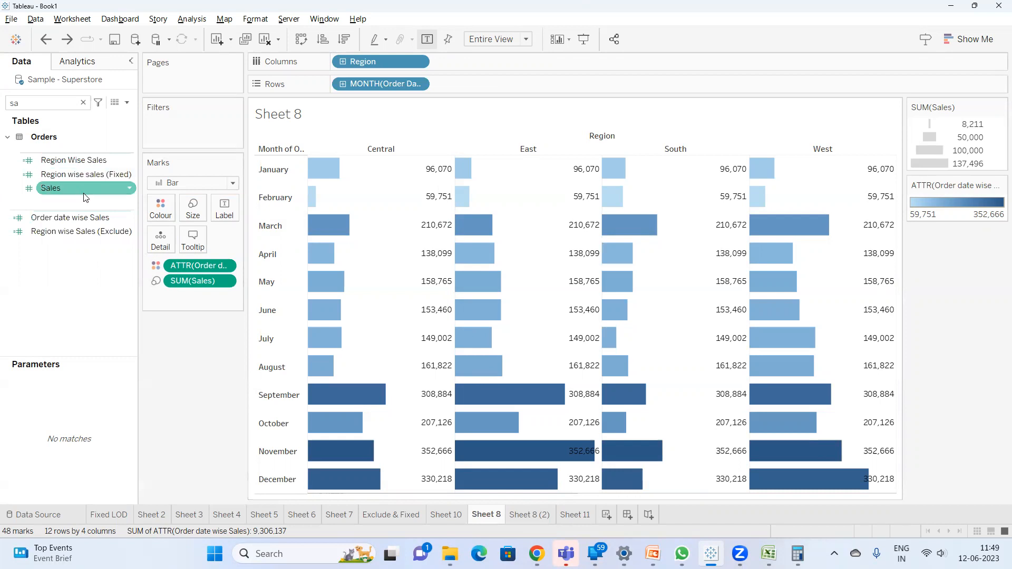
left_click(93, 221)
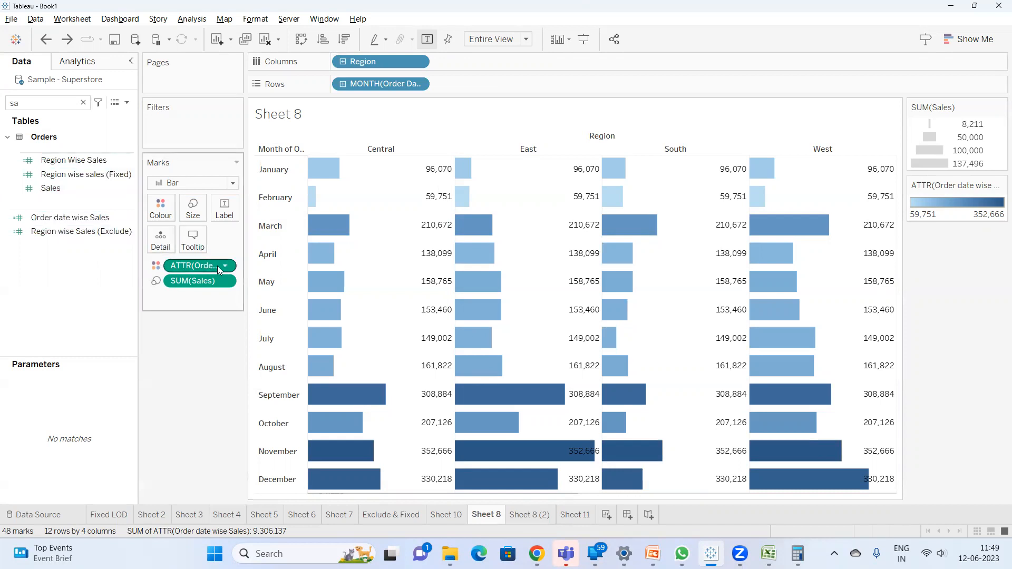
right_click(92, 215)
left_click(123, 283)
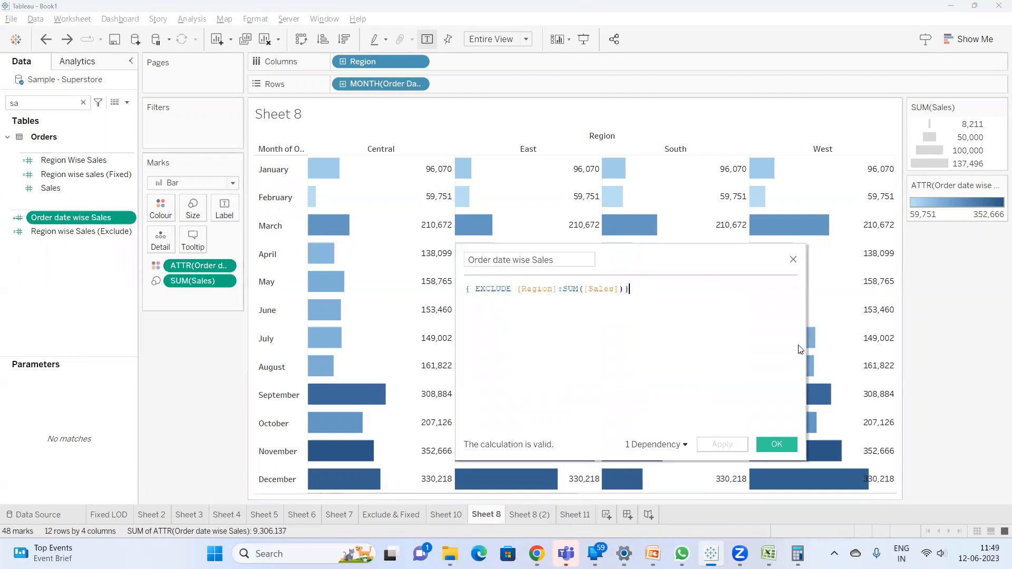
left_click(778, 444)
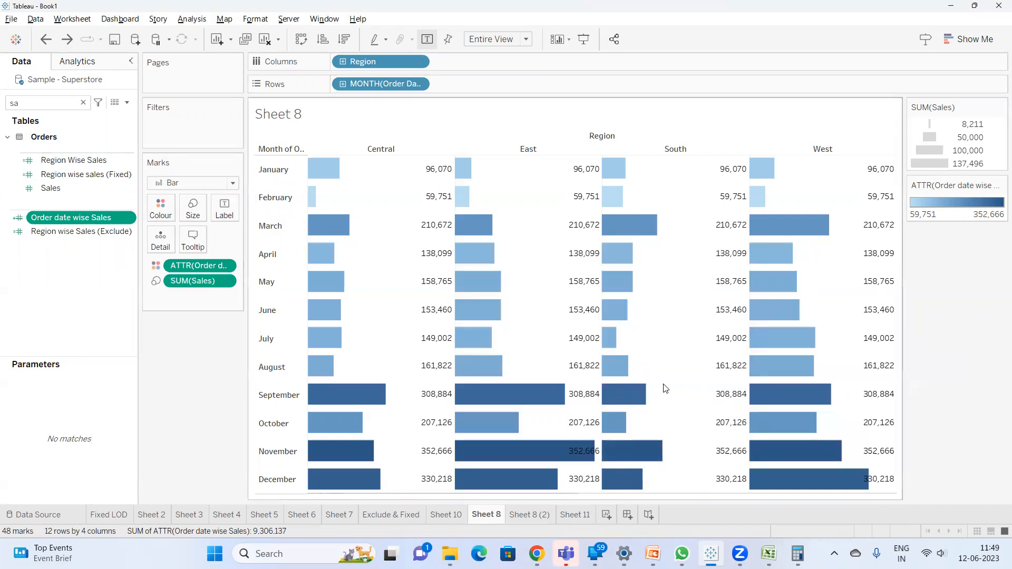
Switch to the PowerPoint presentation, advance from the Exclude slide to the final slide, and return to Tableau.
left_click(650, 548)
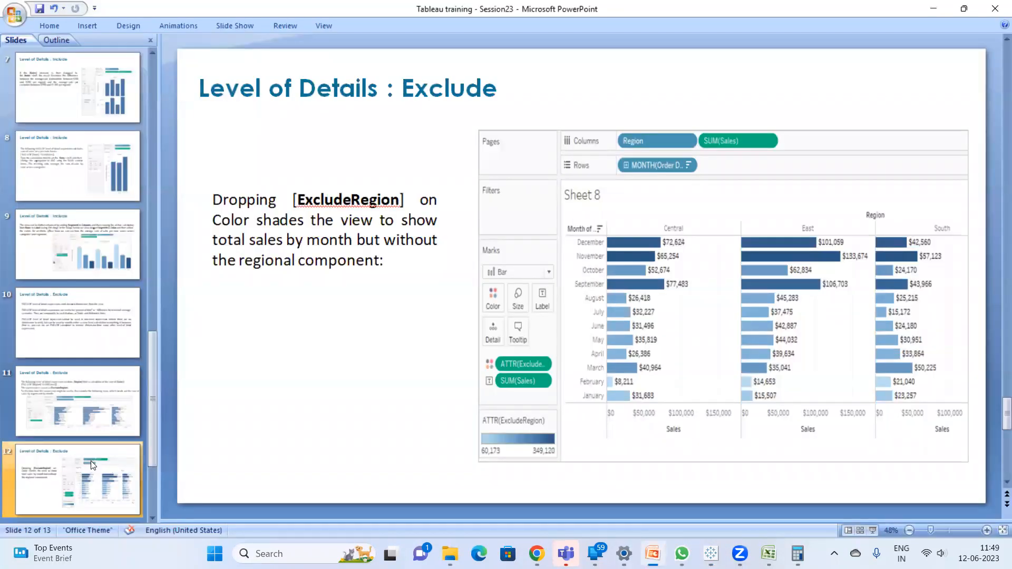
key("Down")
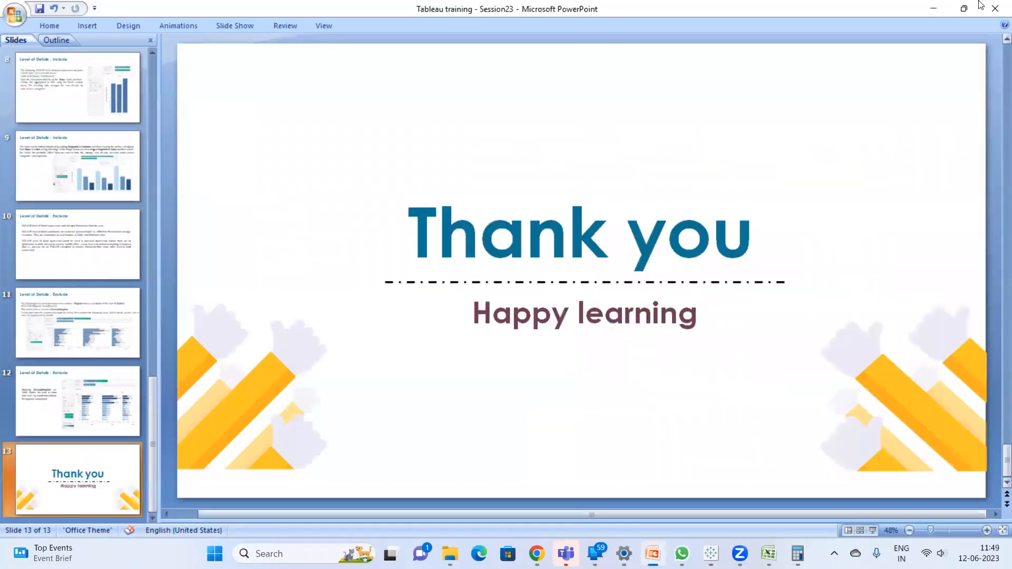
left_click(934, 7)
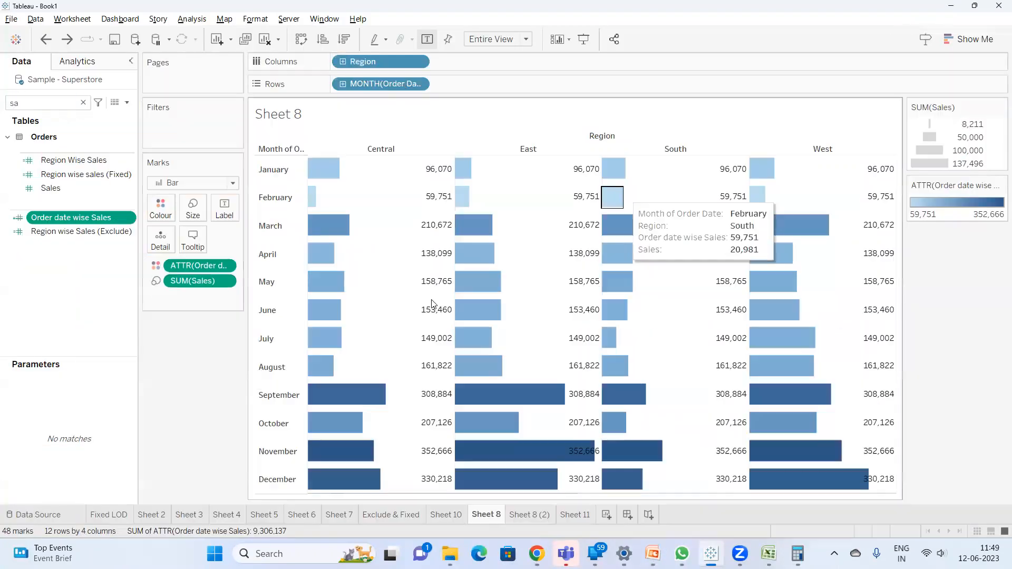